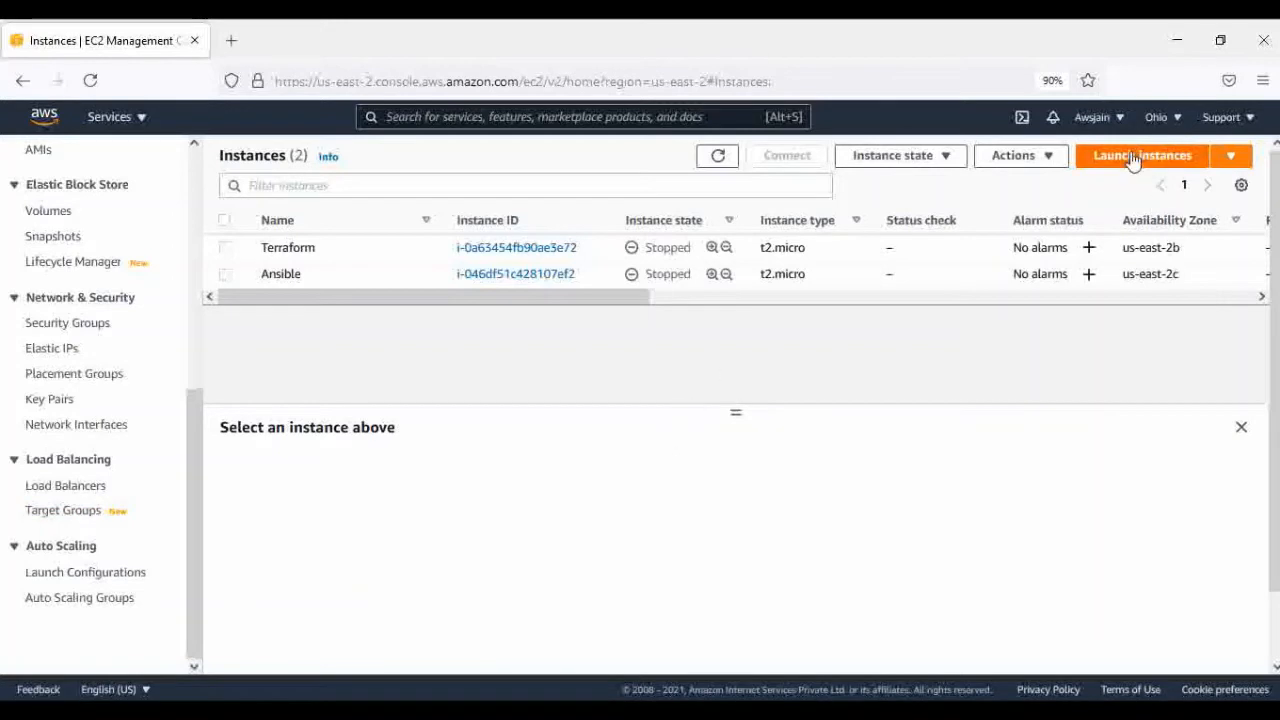
# Start launching a new instance from the EC2 dashboard.
pyautogui.scroll(5, 200, 294)
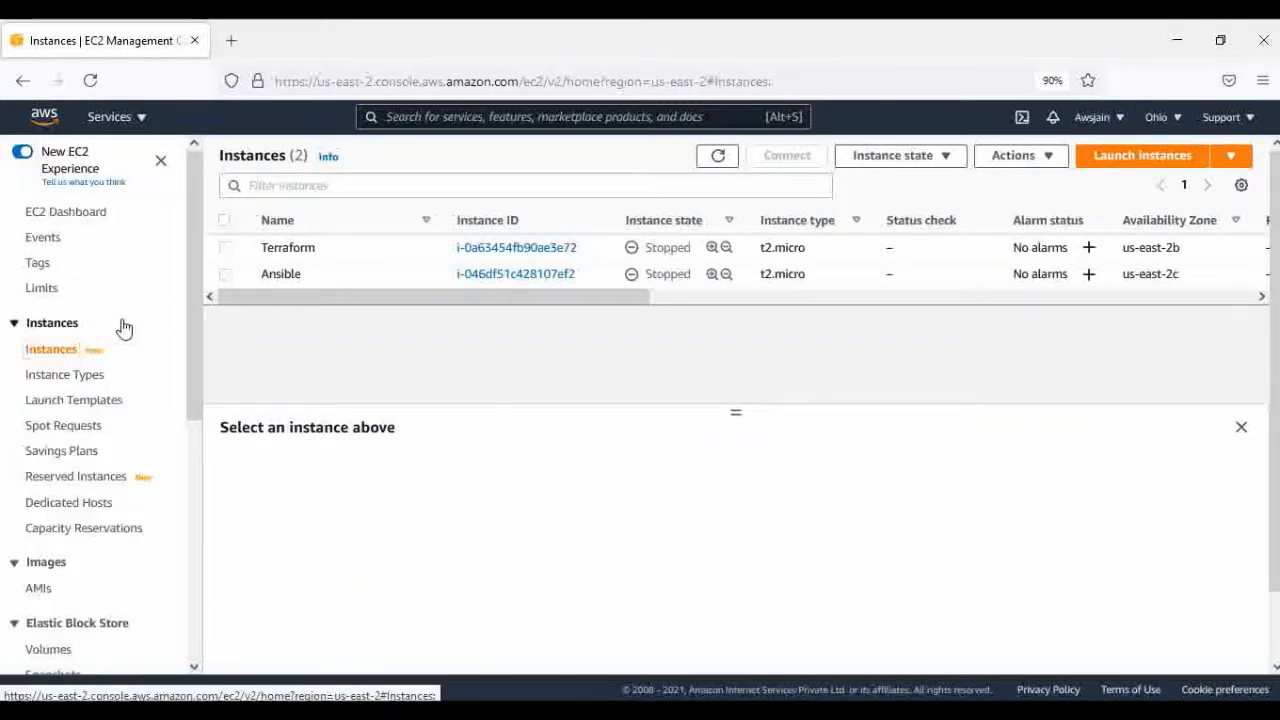
pyautogui.click(40, 211)
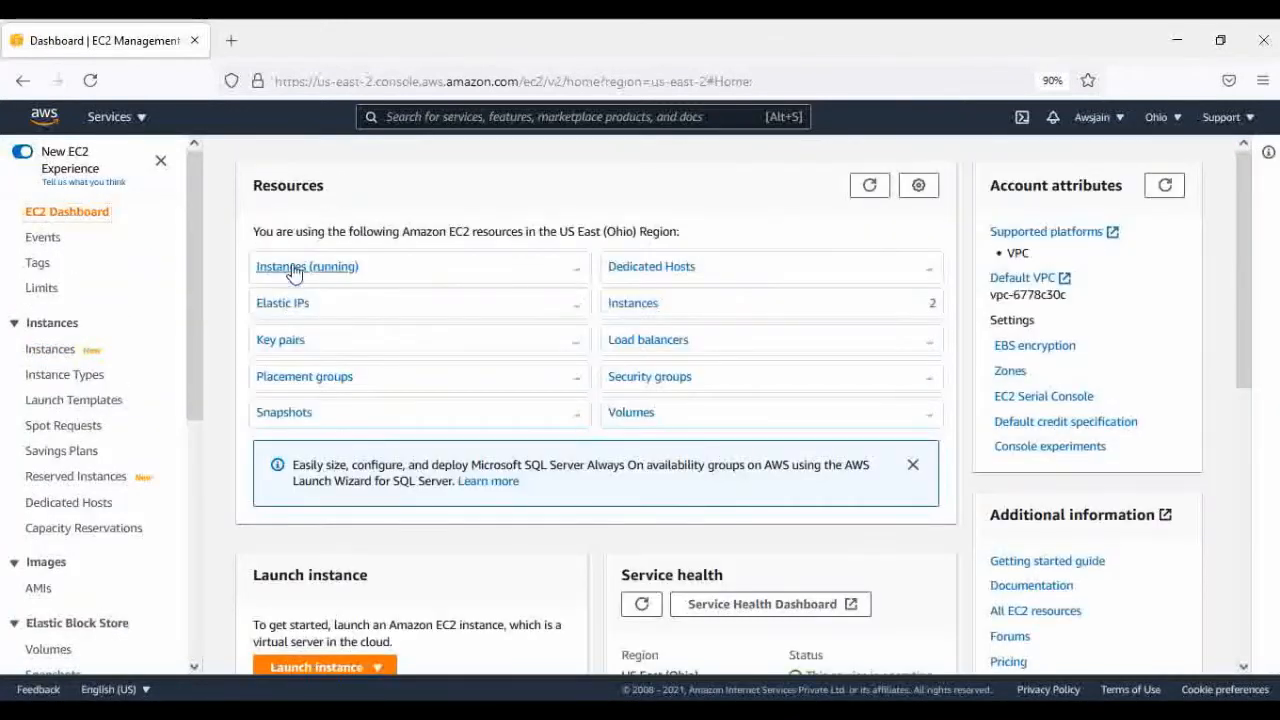
pyautogui.scroll(-3, 409, 563)
pyautogui.click(297, 492)
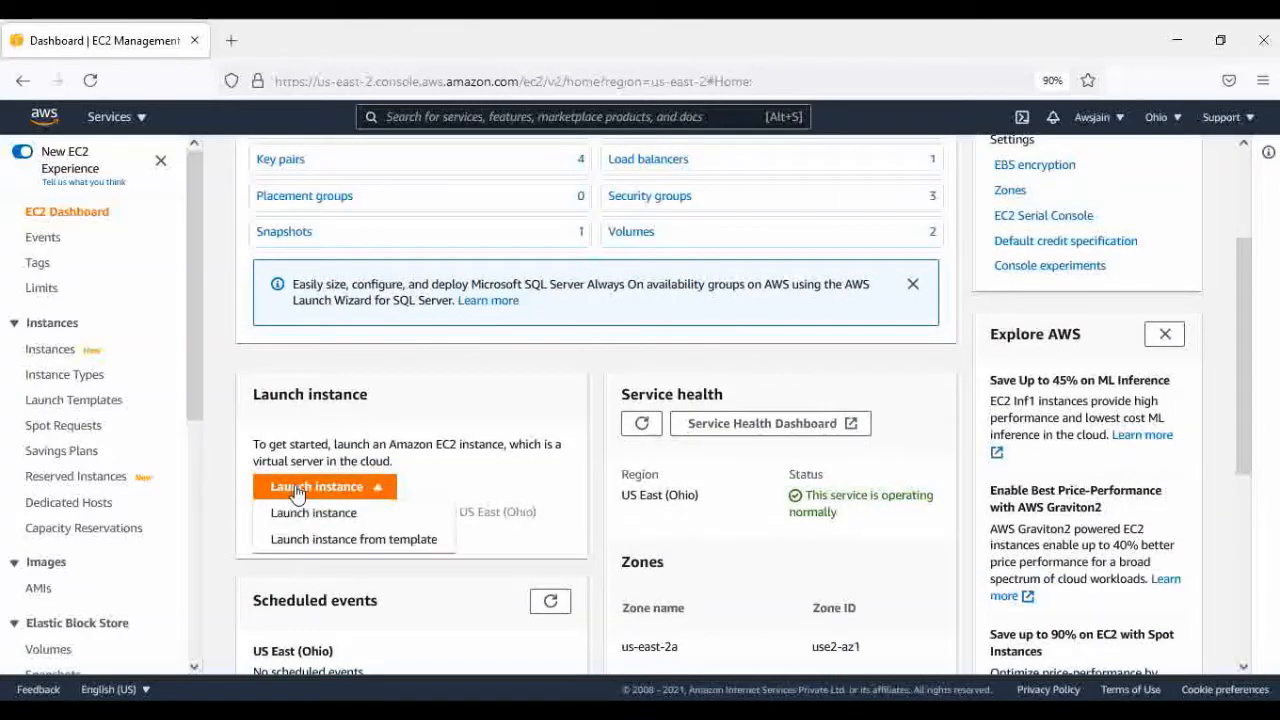
pyautogui.click(340, 513)
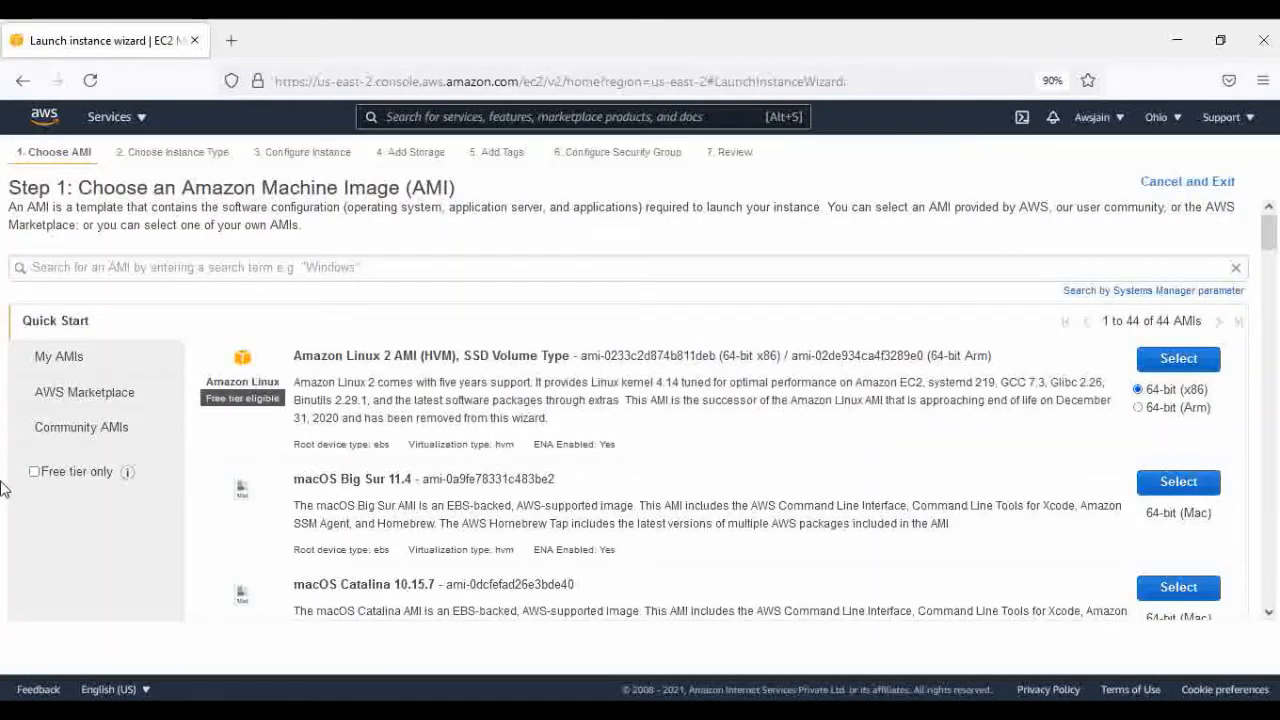
# Choose the free-tier Amazon Linux 2 AMI (HVM), 64-bit (x86), and continue with the t2.micro instance type.
pyautogui.click(50, 477)
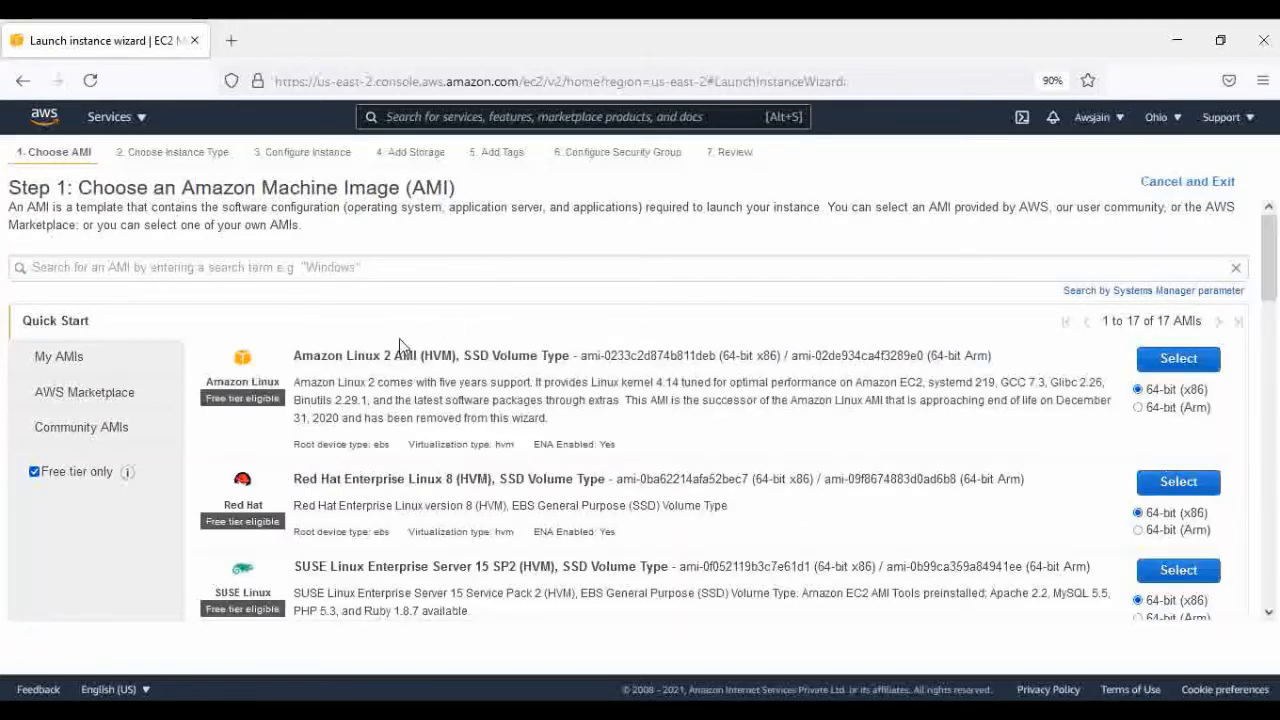
pyautogui.click(1203, 362)
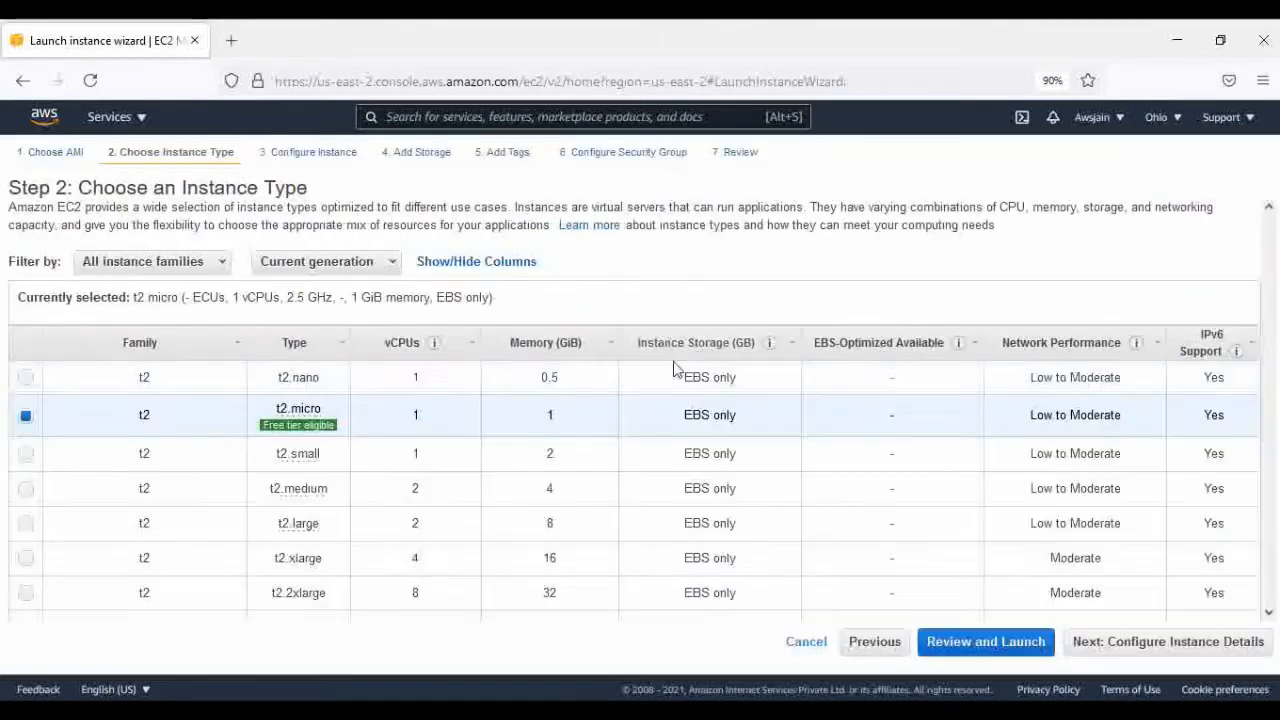
pyautogui.scroll(-3, 350, 353)
pyautogui.scroll(3, 350, 353)
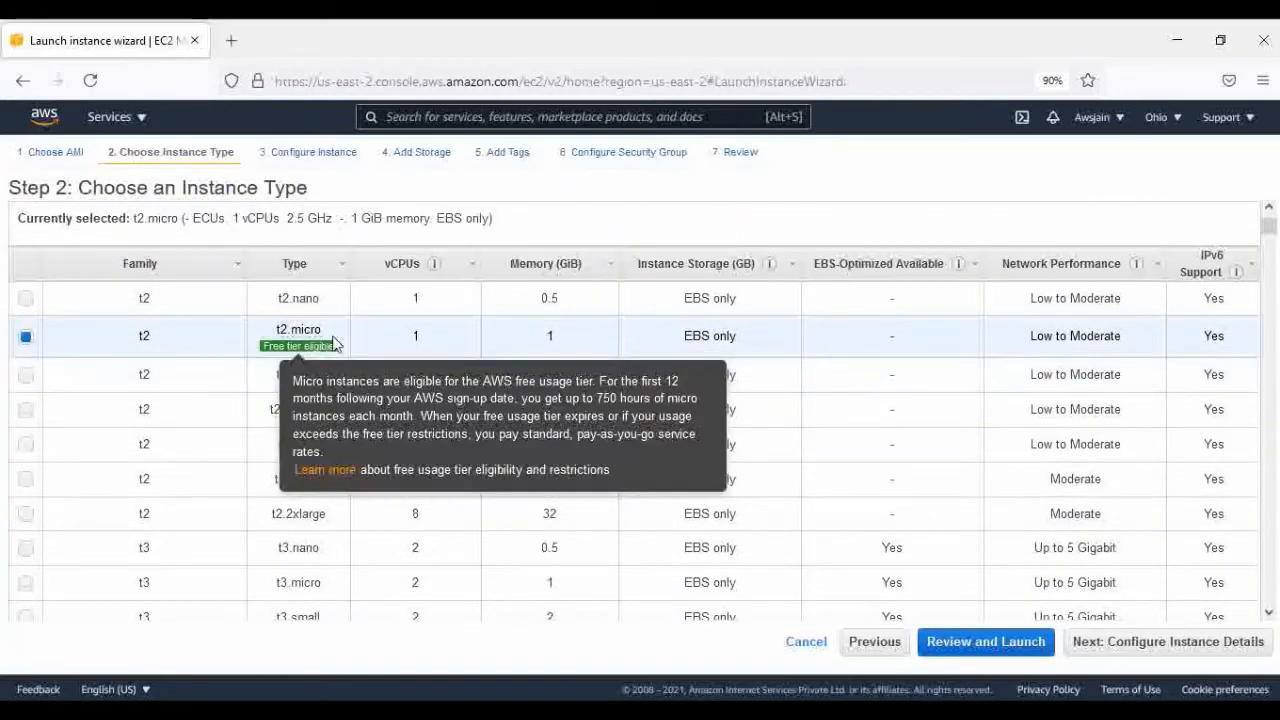
pyautogui.click(1151, 645)
# Set the number of instances to 2 and begin the user data script with "#!/bin/bash".
pyautogui.doubleClick(310, 240)
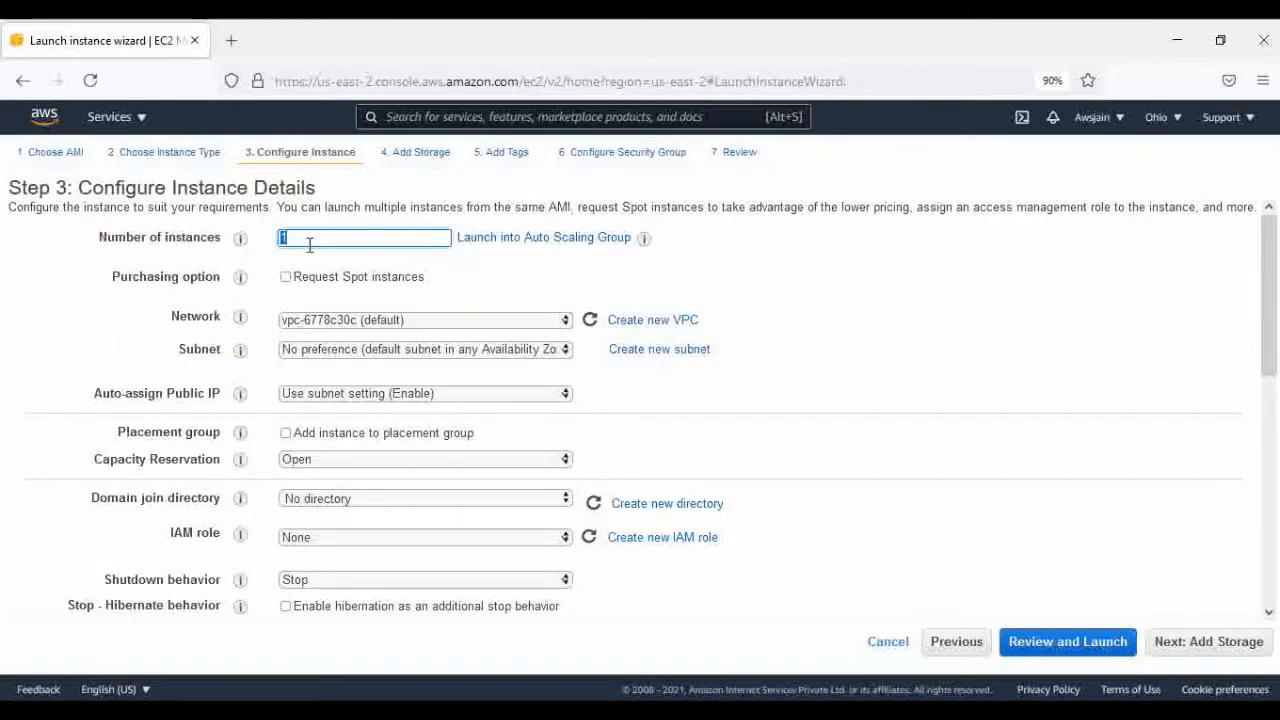
pyautogui.write('2')
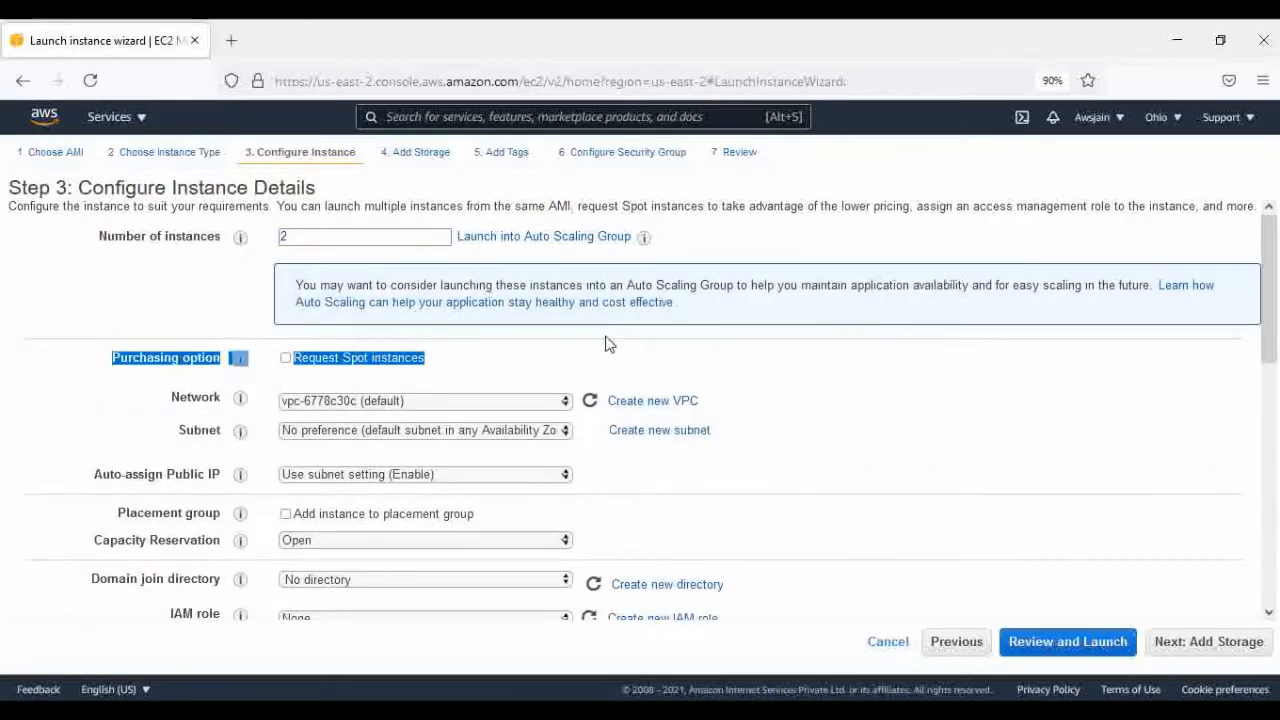
pyautogui.scroll(-10, 423, 600)
pyautogui.click(362, 552)
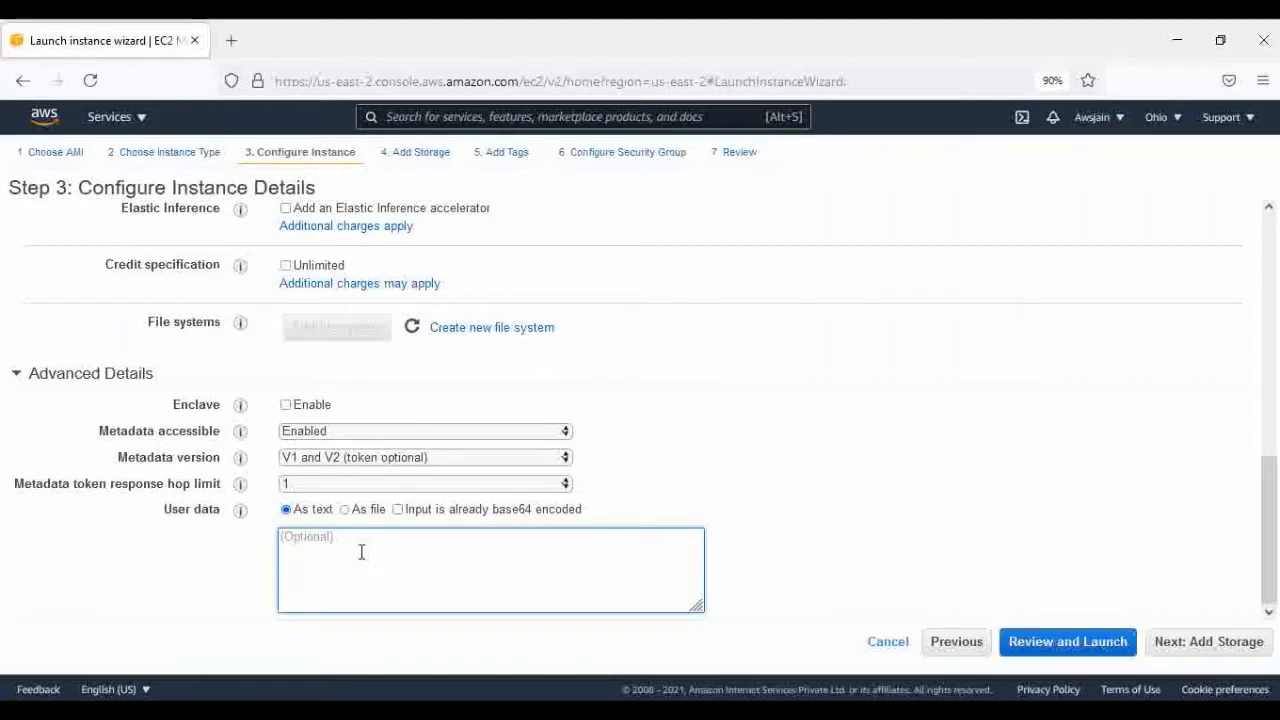
pyautogui.write('#!/bin/bash')
# Switch to Notepad and copy the setup commands from "sudo amazon-linux-extras install epel -y" through the echo line writing info.php.
pyautogui.hotkey('alt', 'Tab')
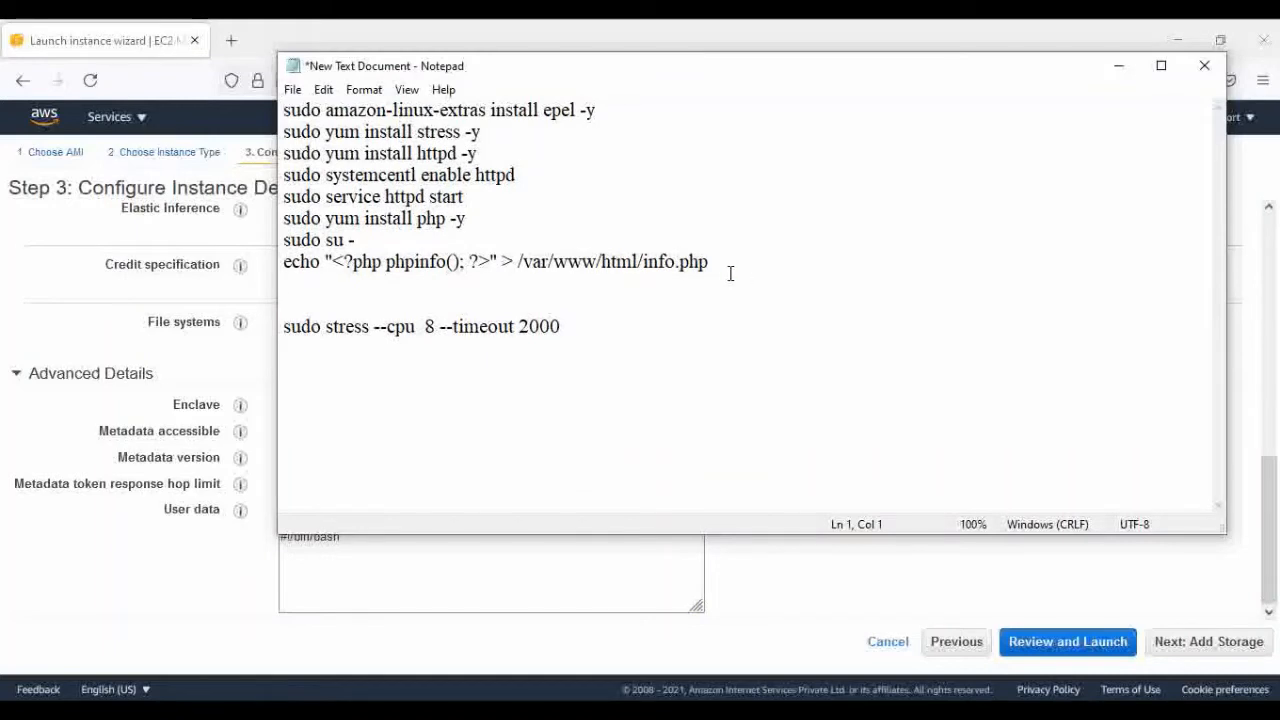
pyautogui.moveTo(730, 273); pyautogui.dragTo(187, 86)
pyautogui.rightClick(356, 160)
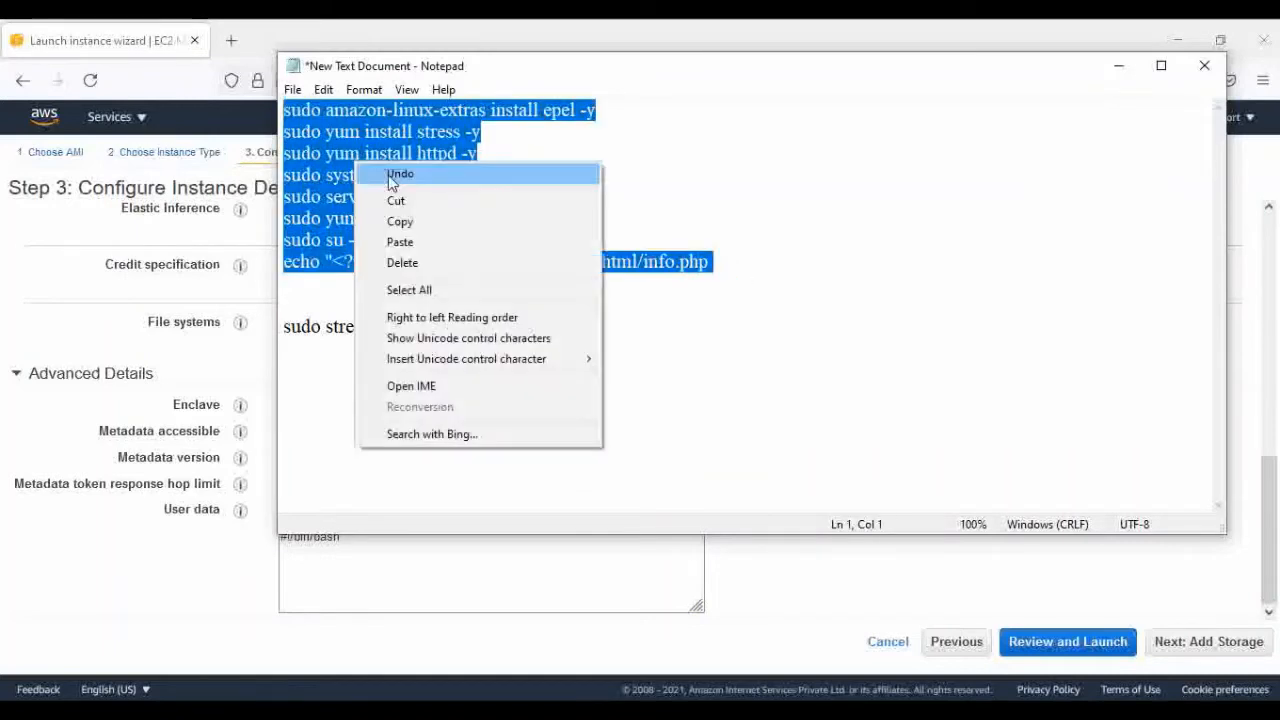
pyautogui.click(420, 218)
# Return to the launch wizard in Firefox and paste the copied commands into the user data below "#!/bin/bash".
pyautogui.click(761, 711)
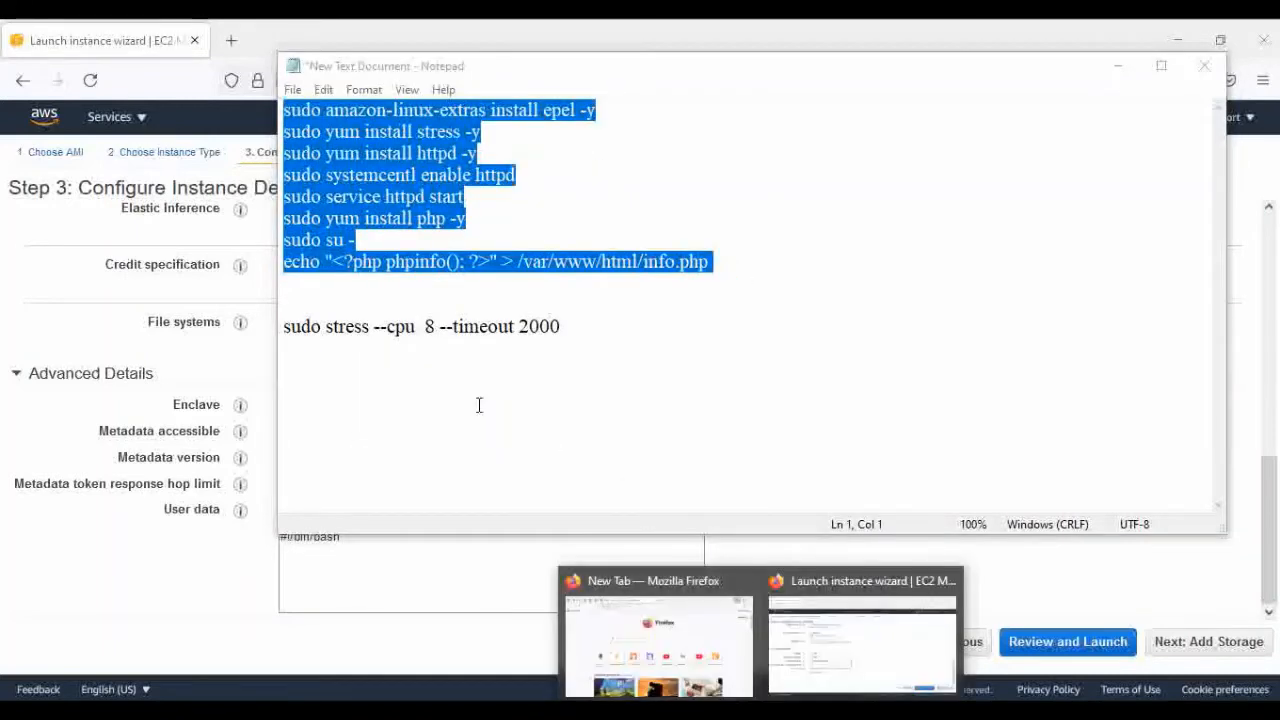
pyautogui.click(761, 711)
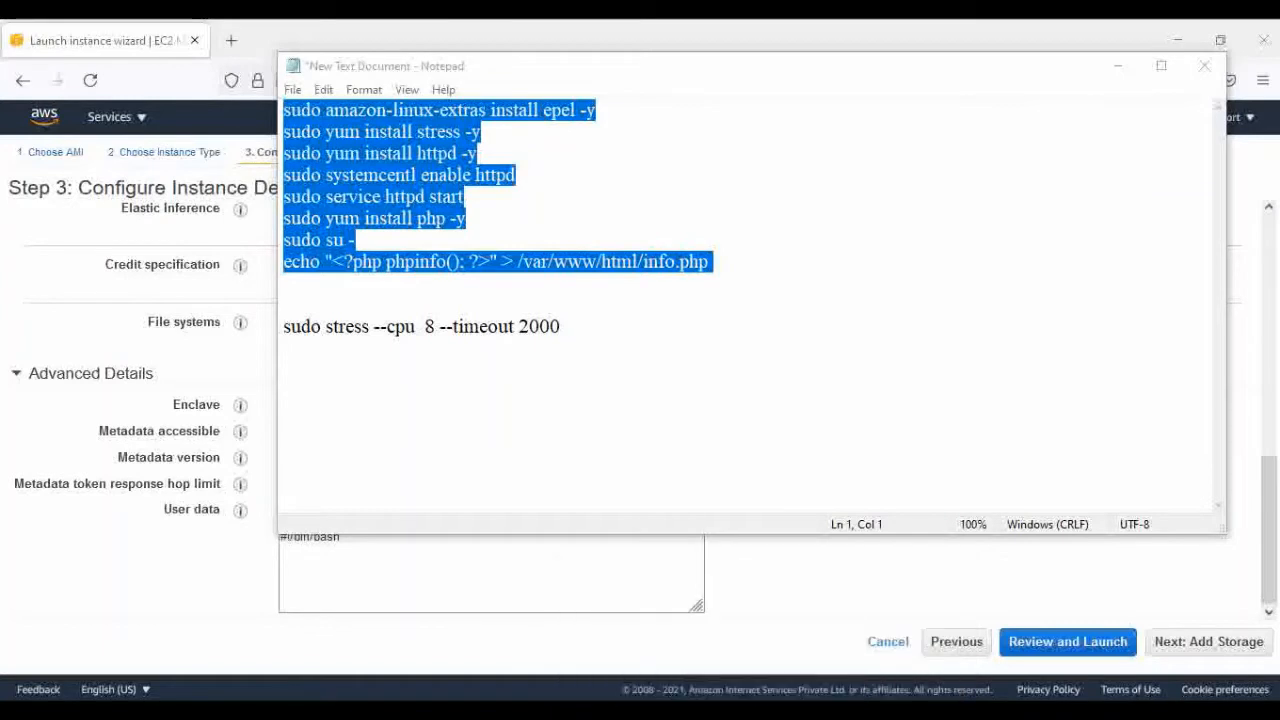
pyautogui.moveTo(761, 711)
pyautogui.click(862, 640)
pyautogui.hotkey('ctrl', 'v')
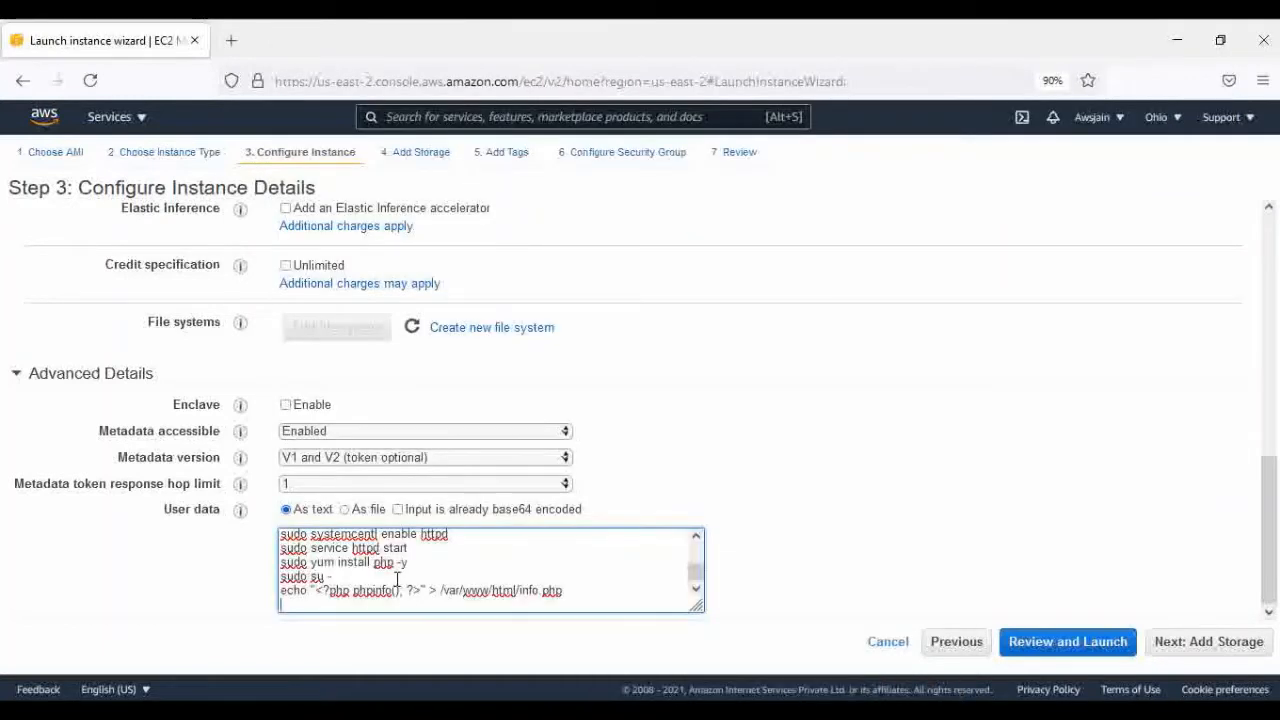
pyautogui.press('BackSpace')
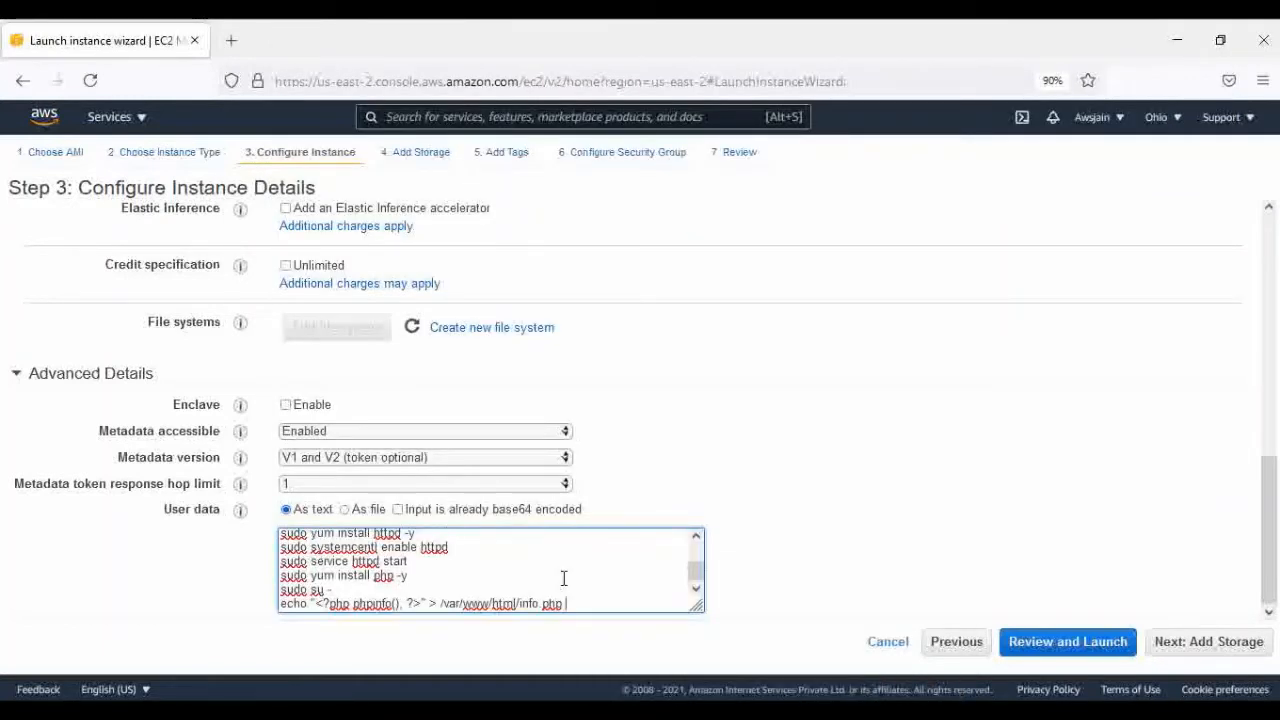
pyautogui.press('Return')
# Correct "systemcentl" to "systemctl" in the user data script and continue to the storage settings.
pyautogui.scroll(2, 418, 573)
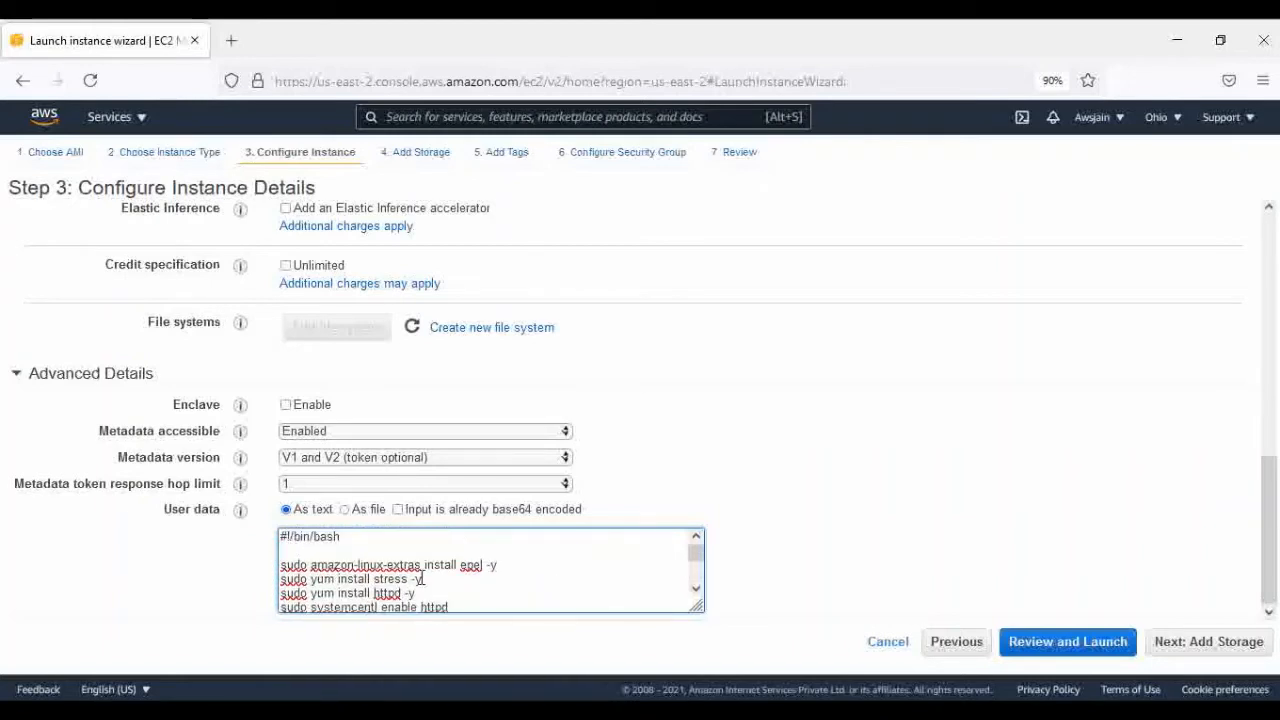
pyautogui.scroll(-2, 421, 578)
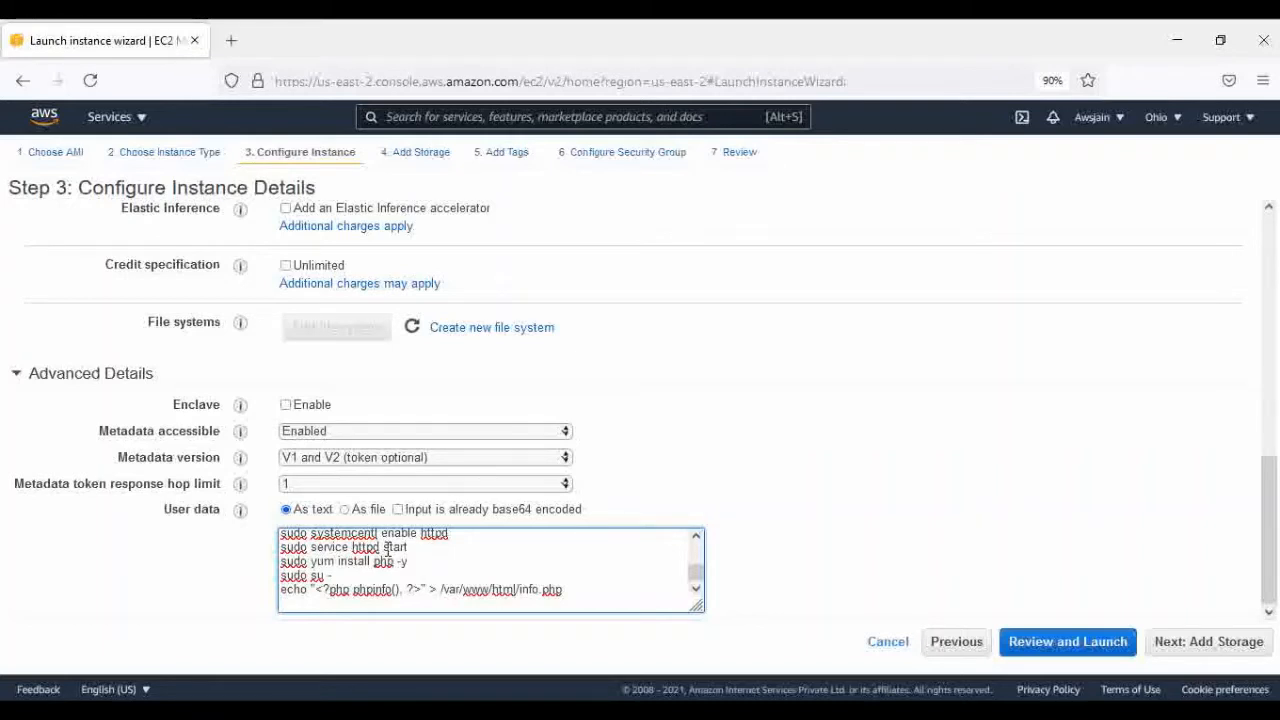
pyautogui.press('Left')
pyautogui.press('BackSpace')
pyautogui.press('BackSpace')
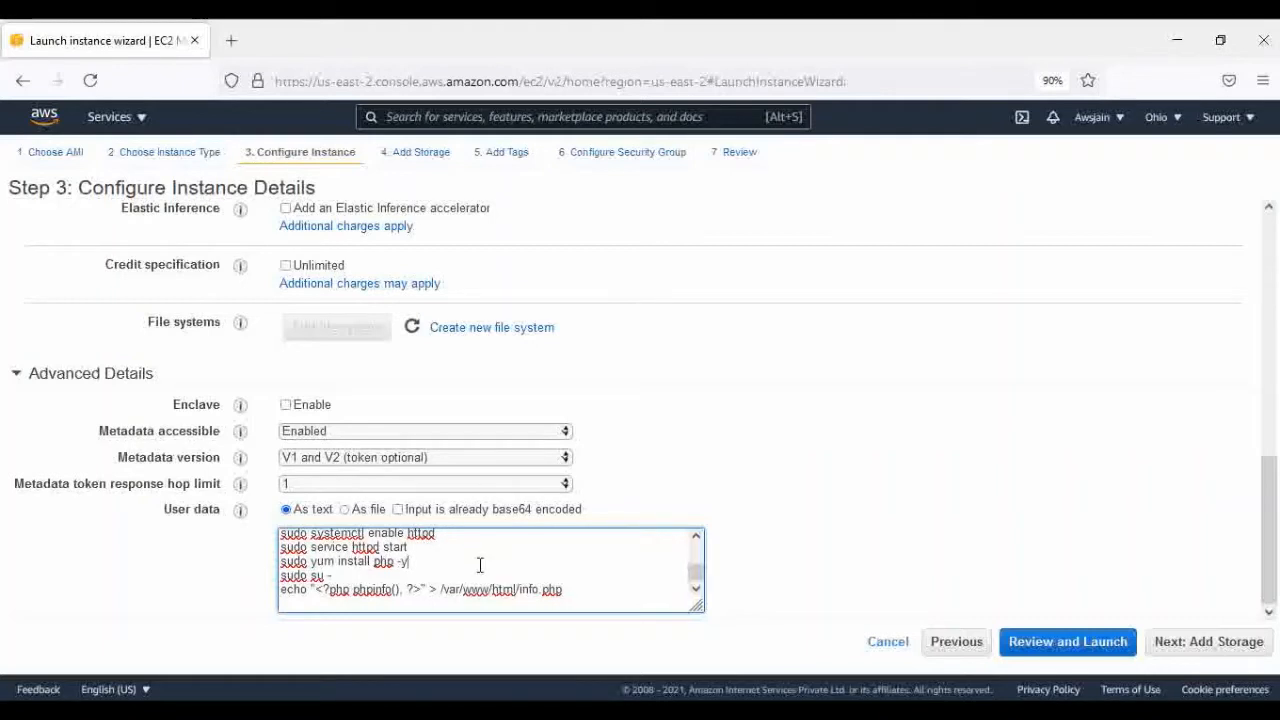
pyautogui.click(1196, 648)
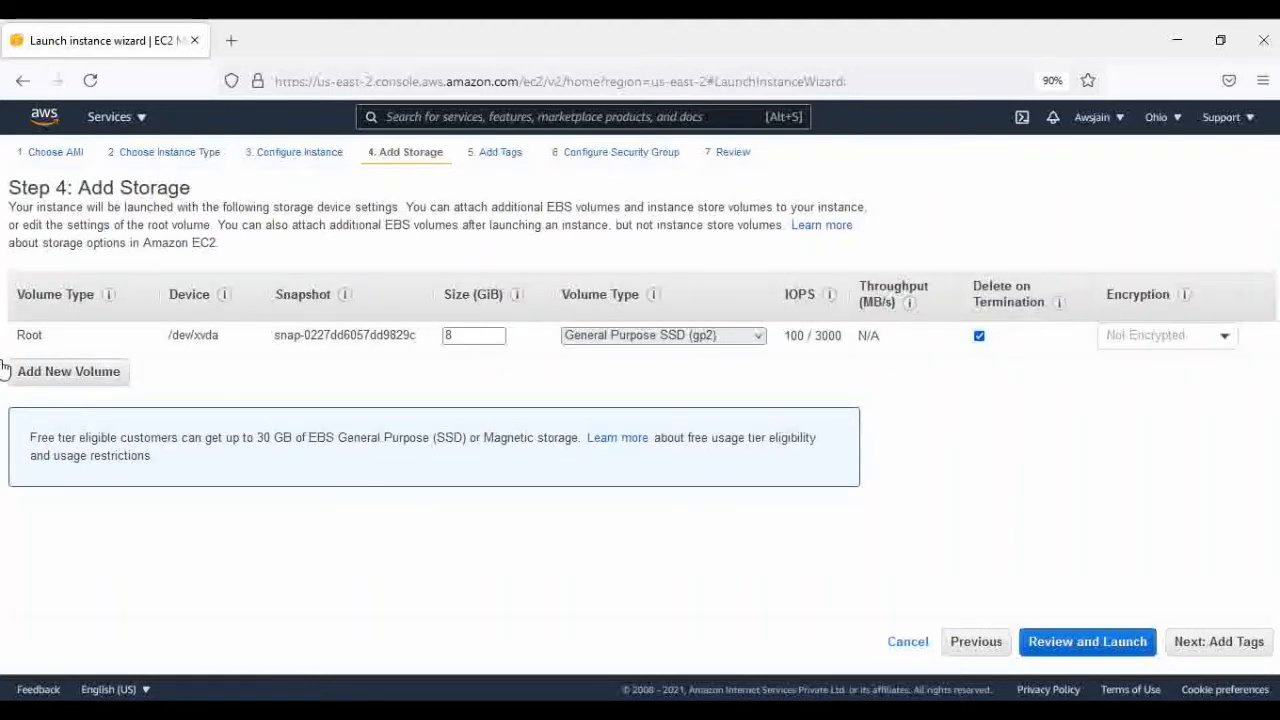
# Keep the default storage and add a tag with key Name and value Learnwithskill.
pyautogui.click(1226, 648)
pyautogui.click(48, 440)
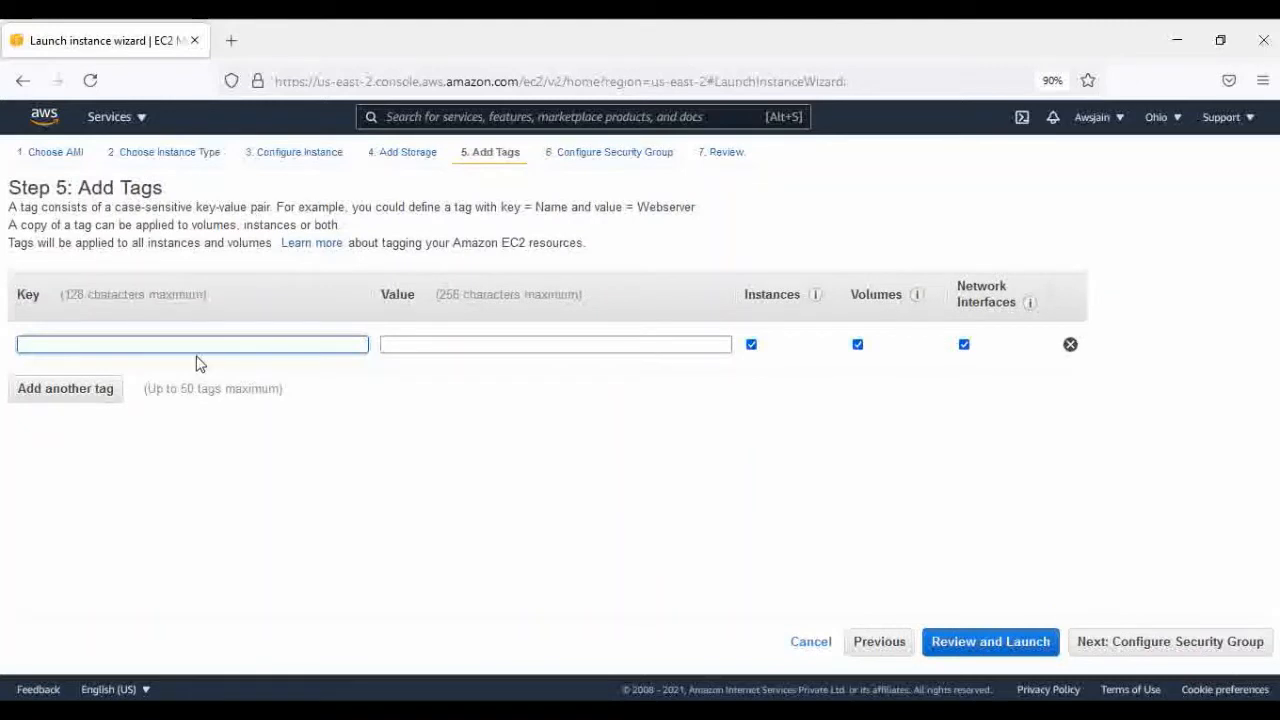
pyautogui.write('Name')
pyautogui.press('Tab')
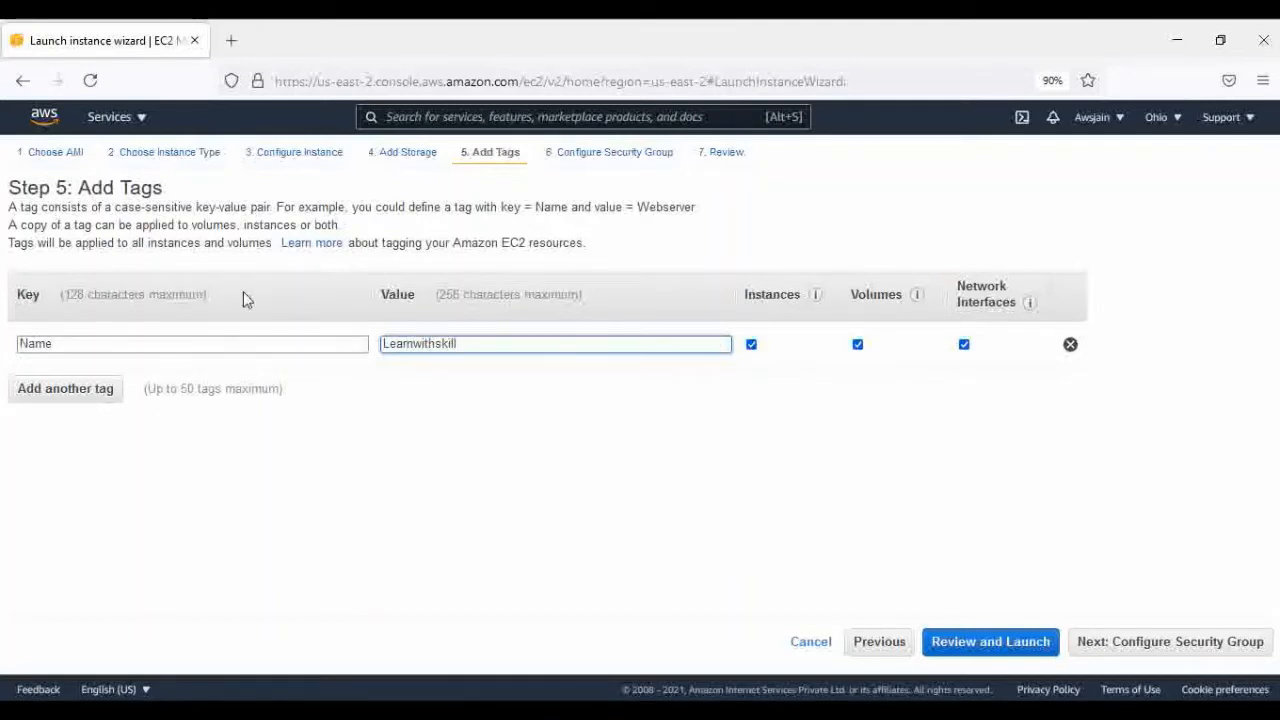
pyautogui.click(1218, 659)
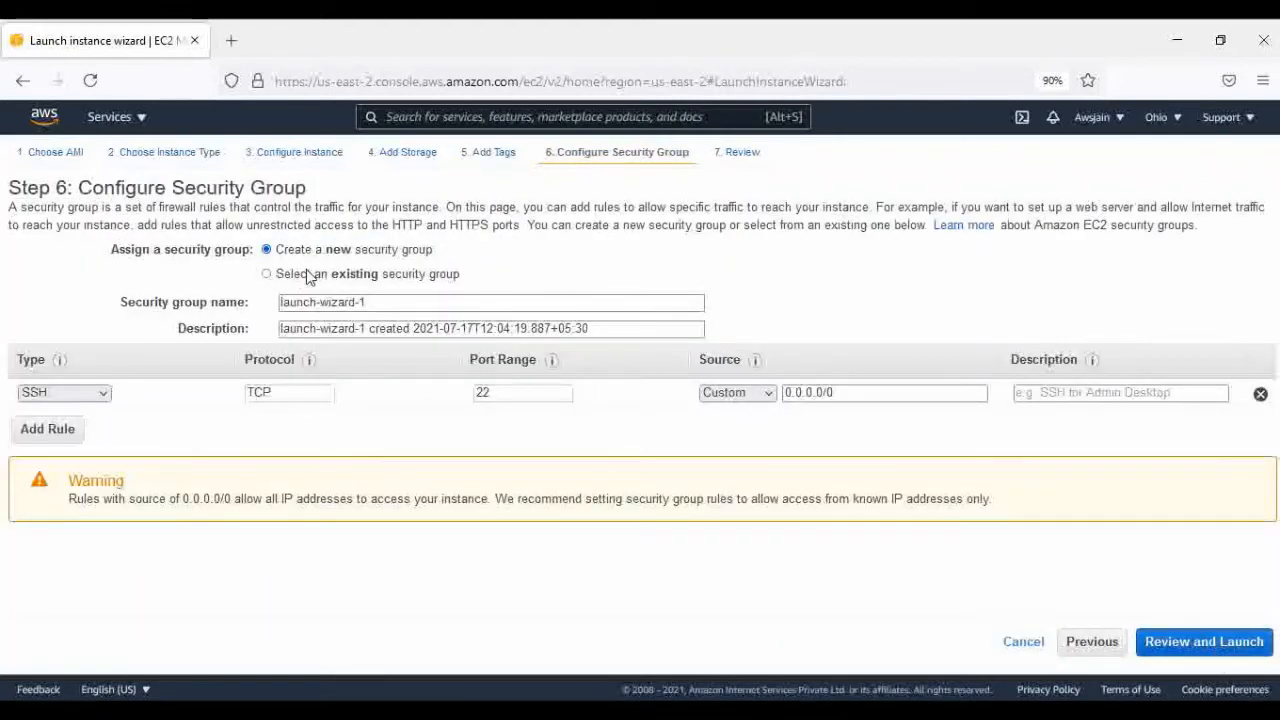
# Assign the existing security group Docker (Allow all) and proceed to the launch review.
pyautogui.click(300, 273)
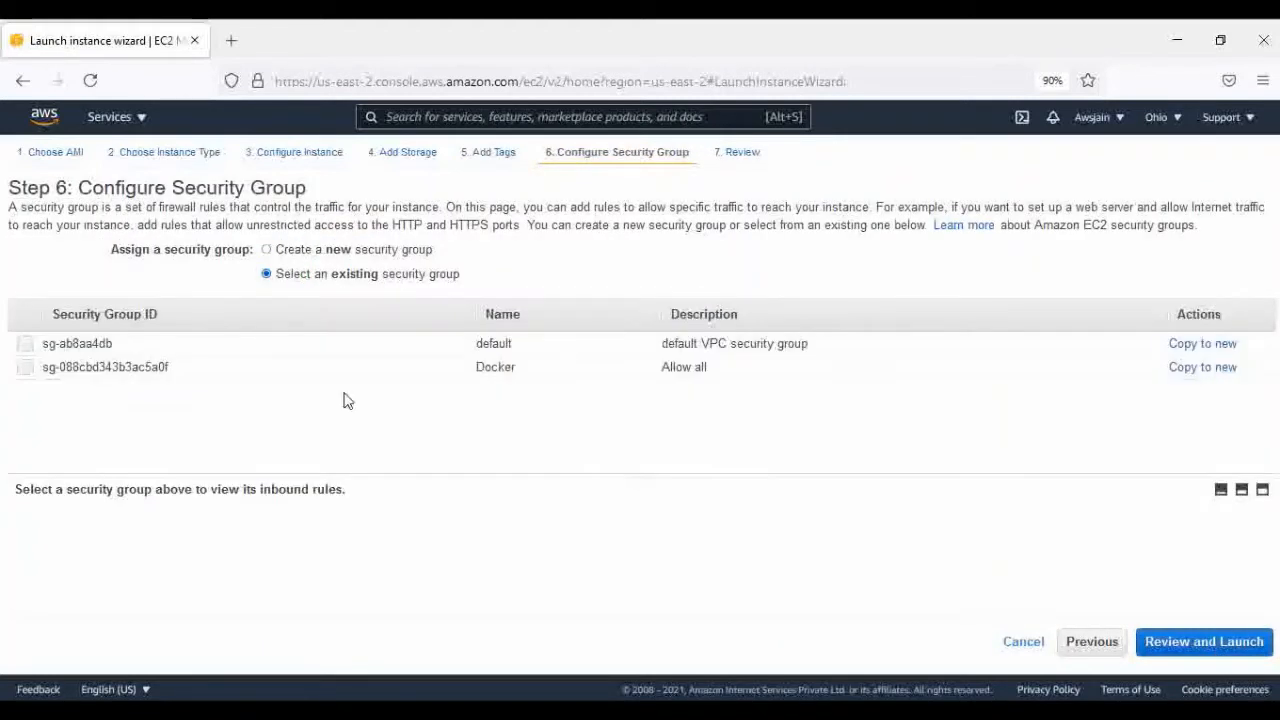
pyautogui.click(26, 370)
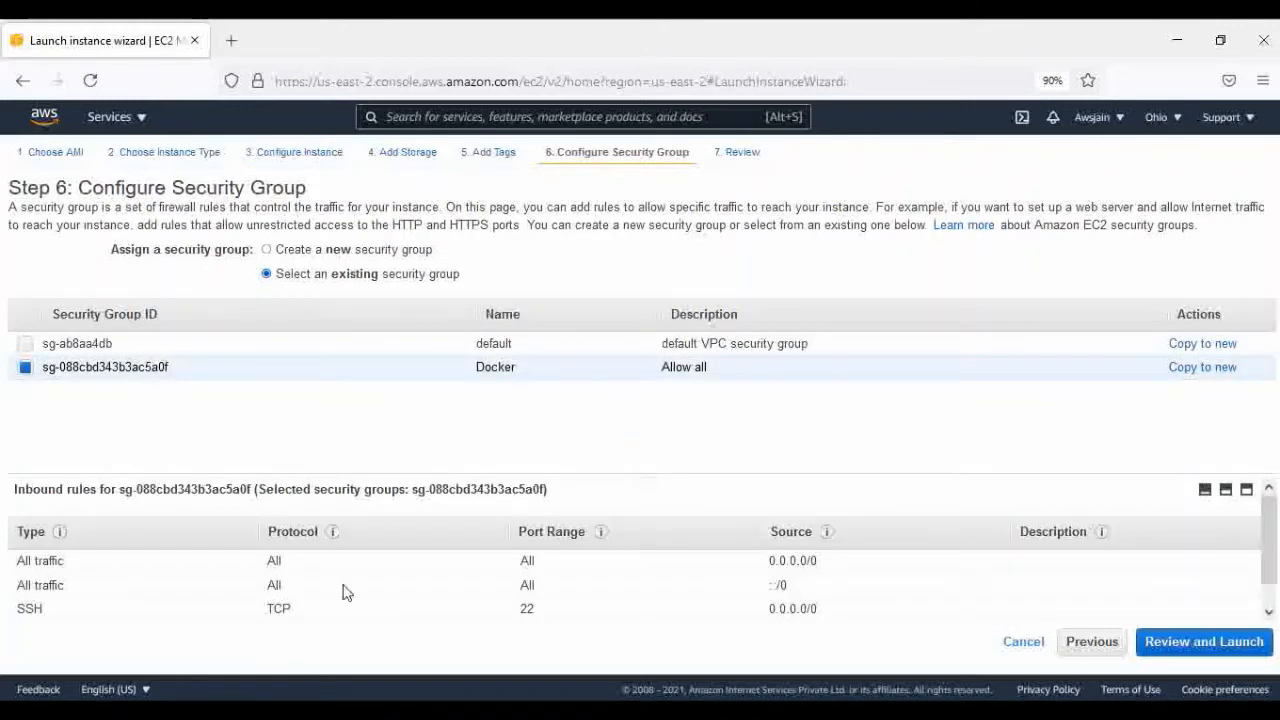
pyautogui.scroll(-1, 493, 587)
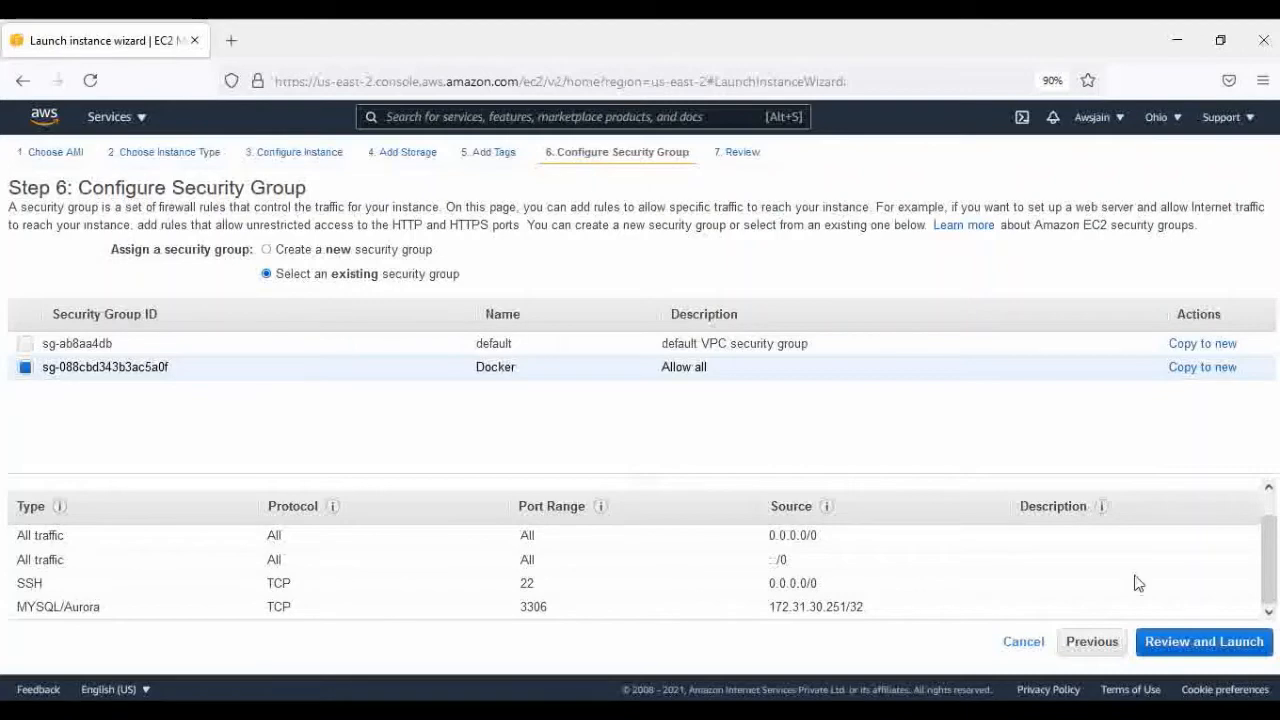
pyautogui.click(1195, 643)
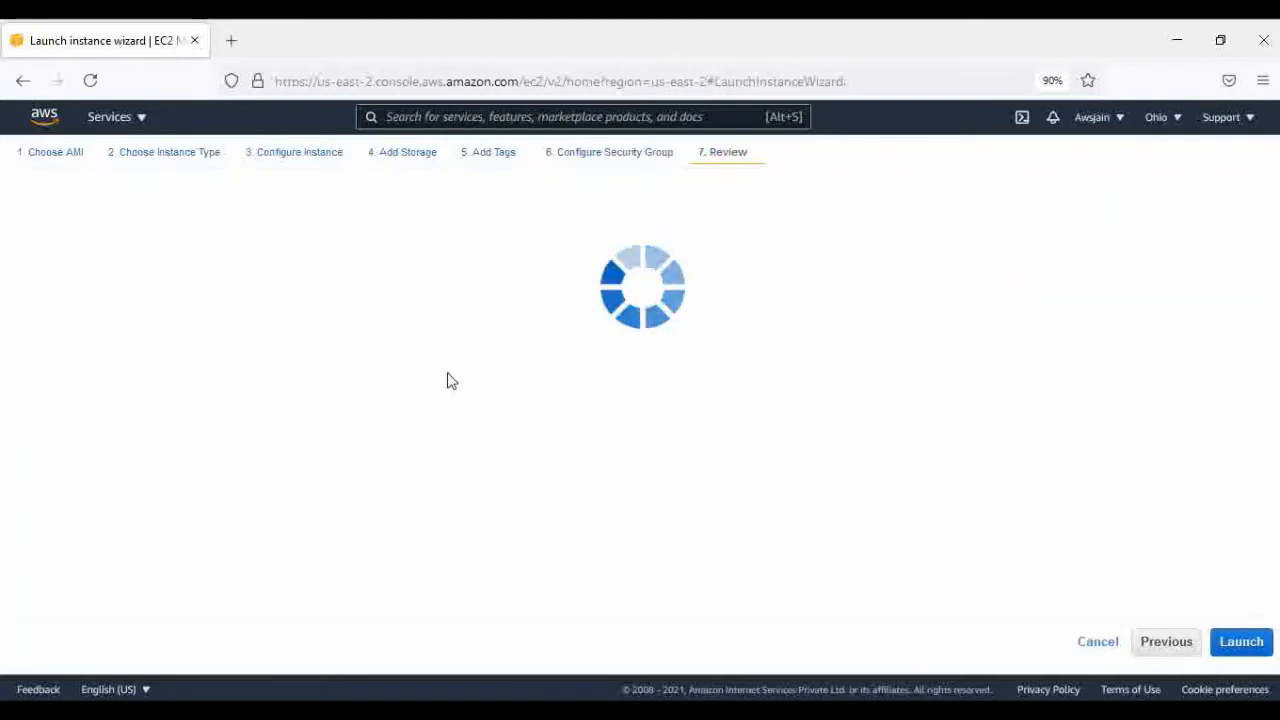
# Launch the reviewed instances with the existing key pair JainwindowsServer, acknowledging access to its private key file.
pyautogui.scroll(-4, 433, 385)
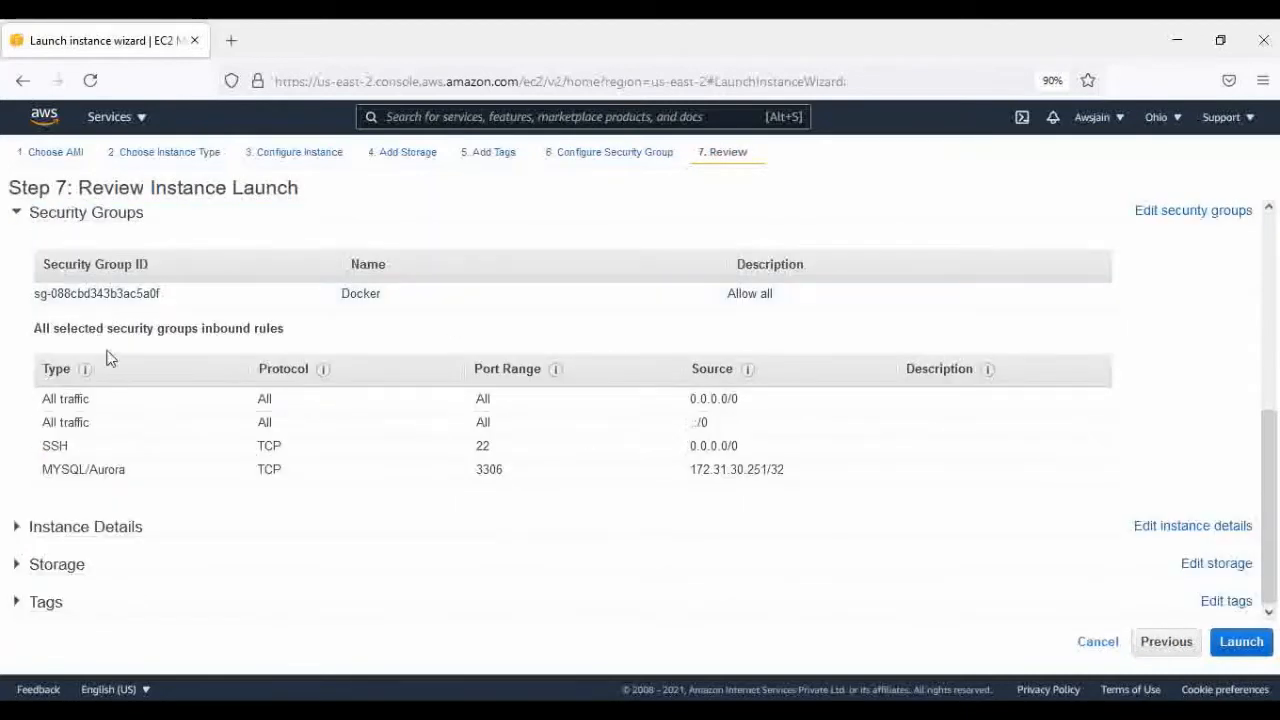
pyautogui.scroll(4, 370, 340)
pyautogui.scroll(-4, 430, 390)
pyautogui.click(1242, 643)
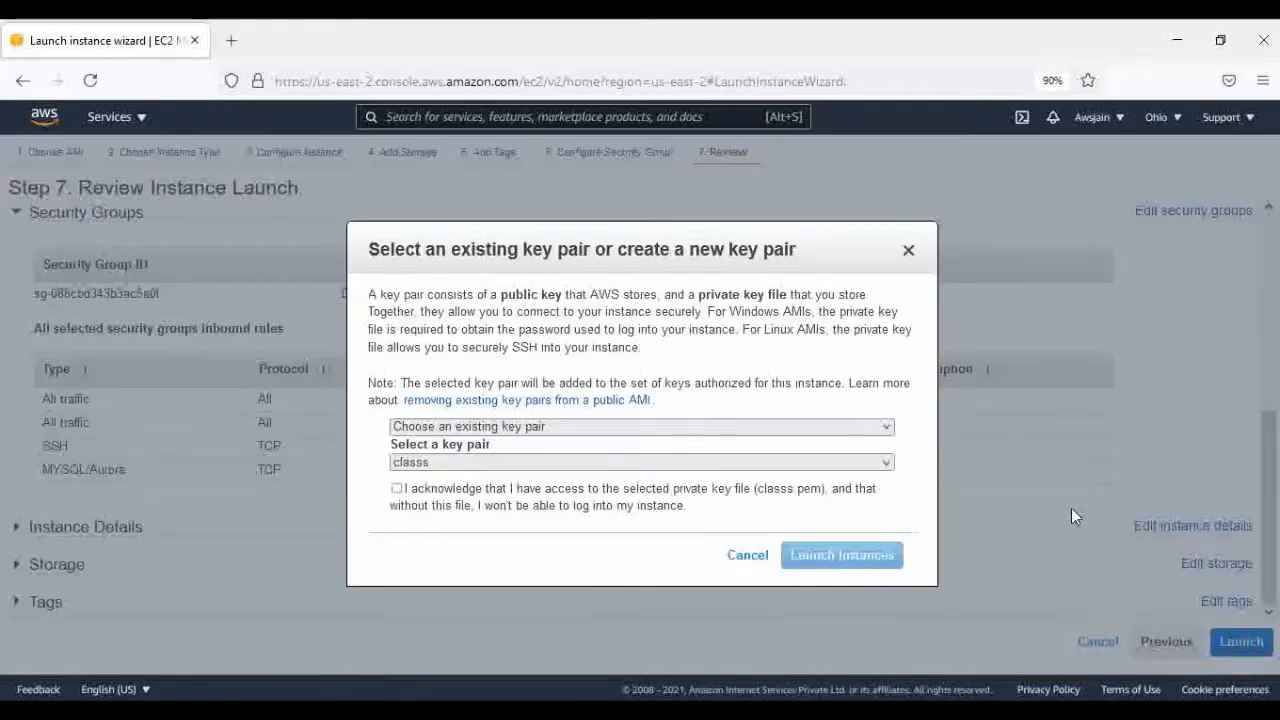
pyautogui.click(412, 464)
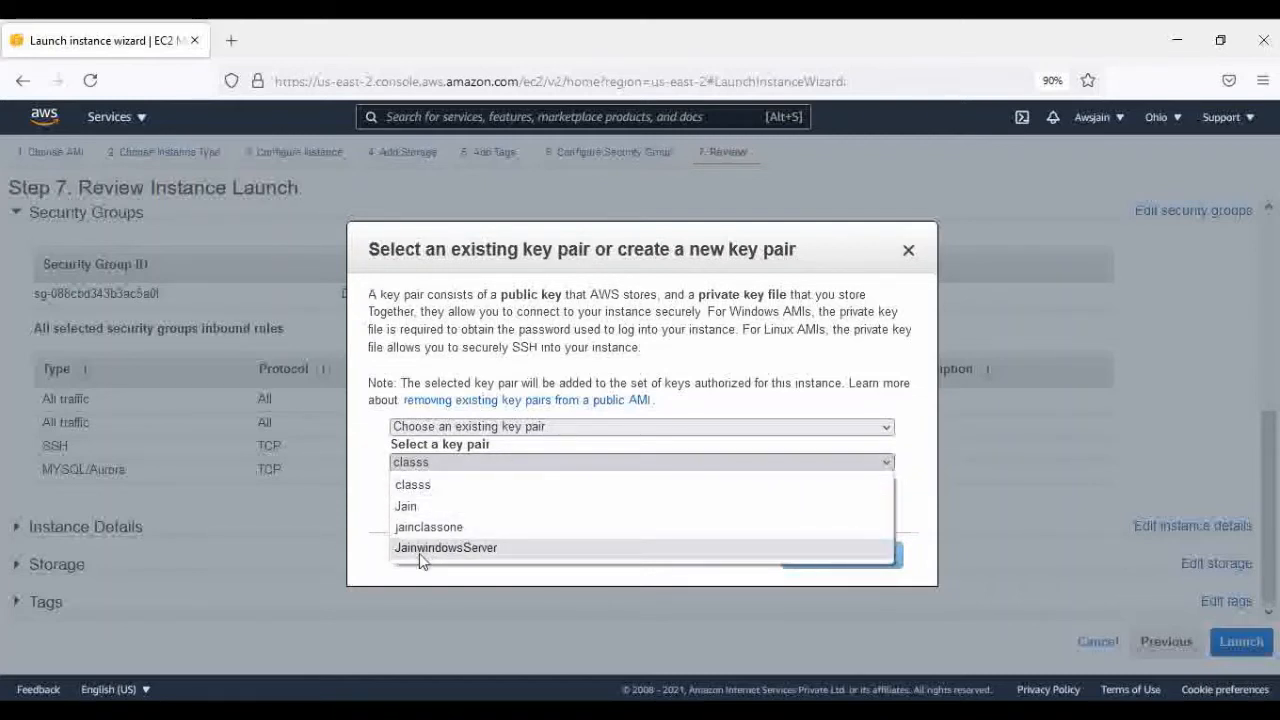
pyautogui.click(419, 553)
pyautogui.click(442, 490)
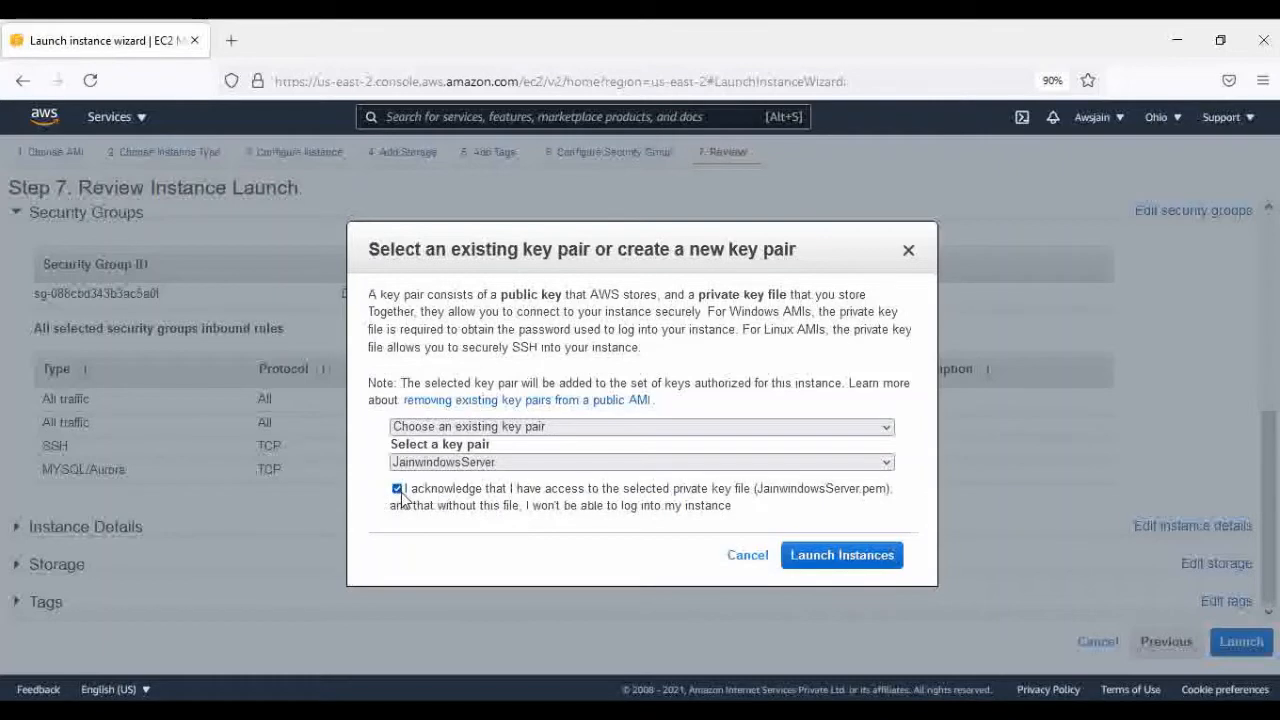
pyautogui.click(840, 556)
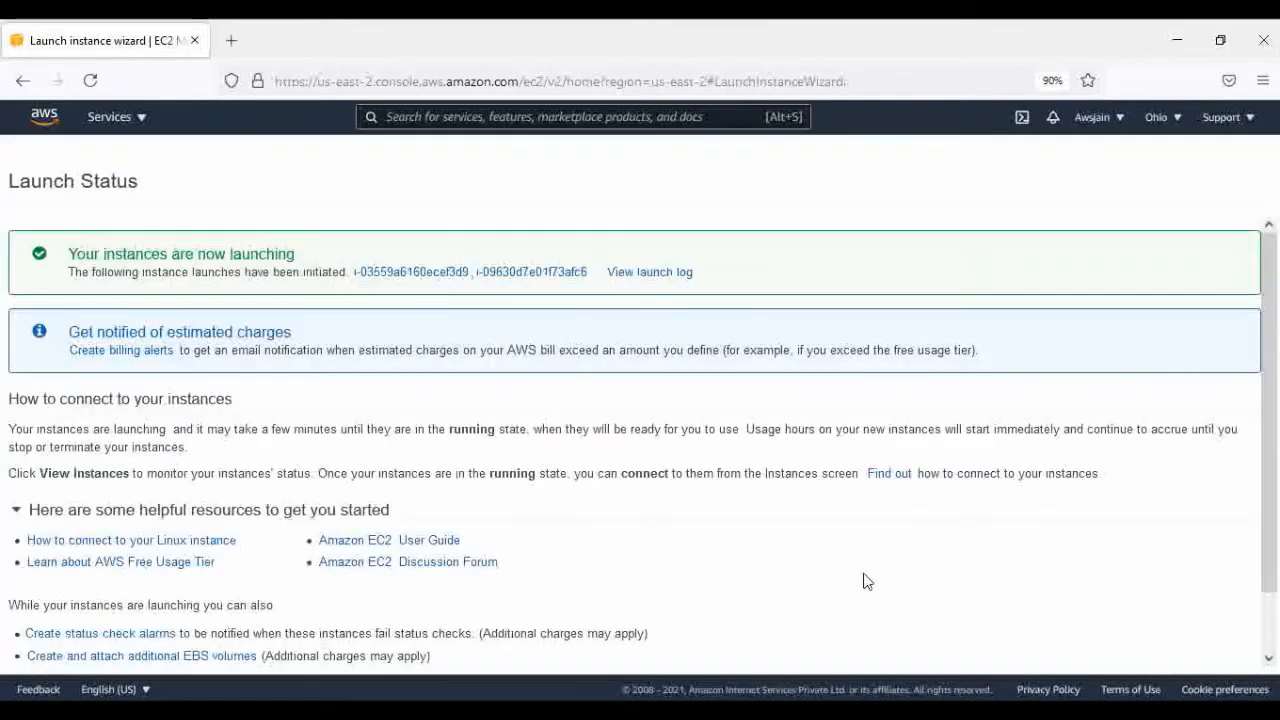
# Open the instances list and refresh it to check the state of the two Learnwithskill instances.
pyautogui.scroll(-1, 390, 357)
pyautogui.click(1200, 658)
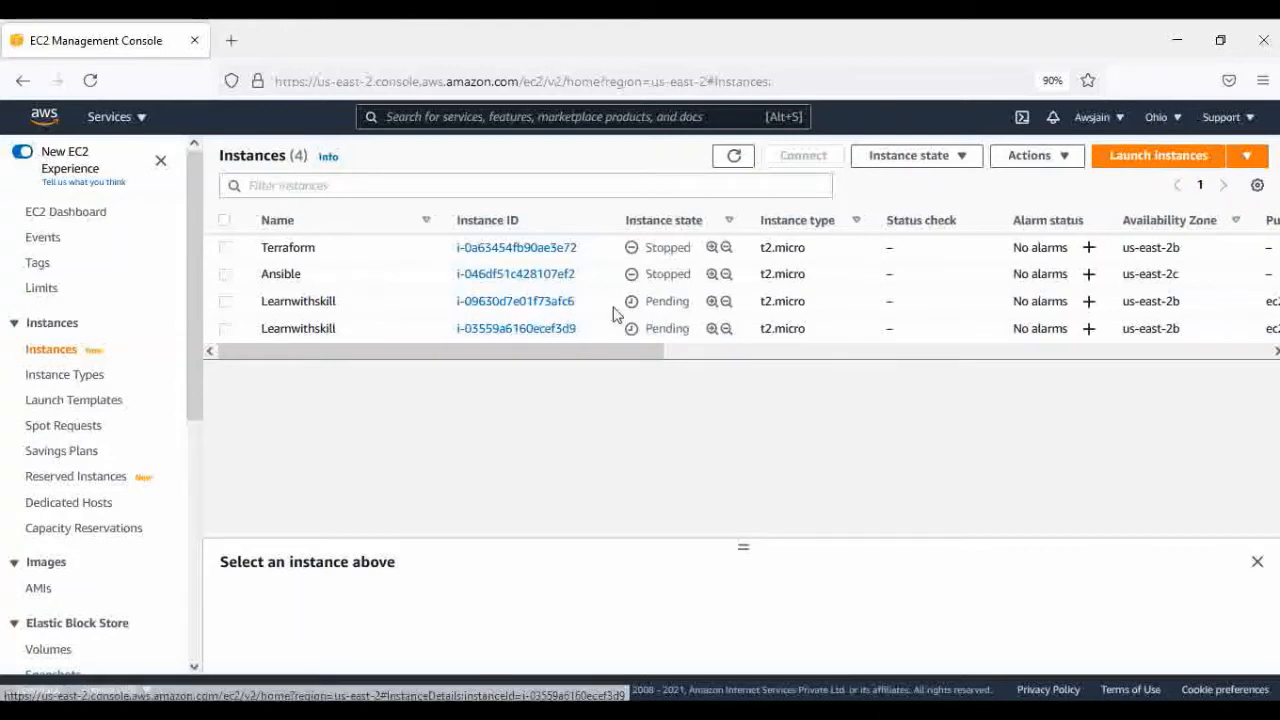
pyautogui.click(733, 157)
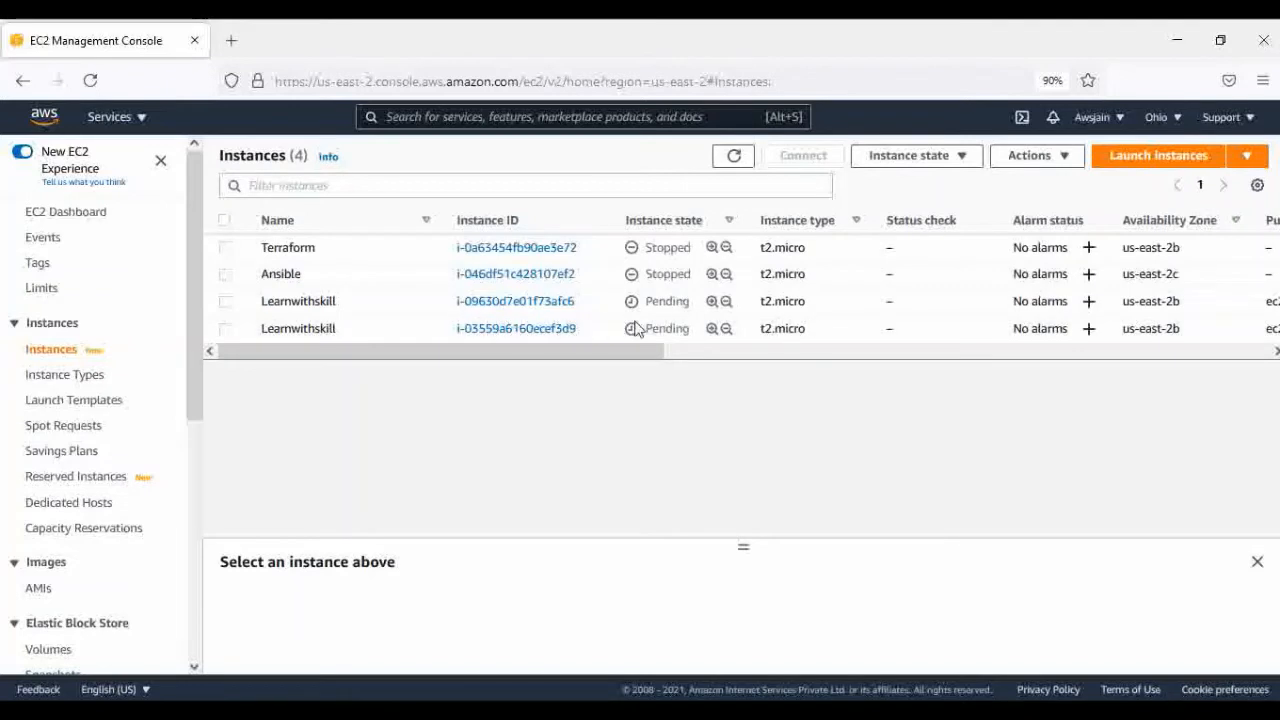
pyautogui.scroll(-3, 62, 375)
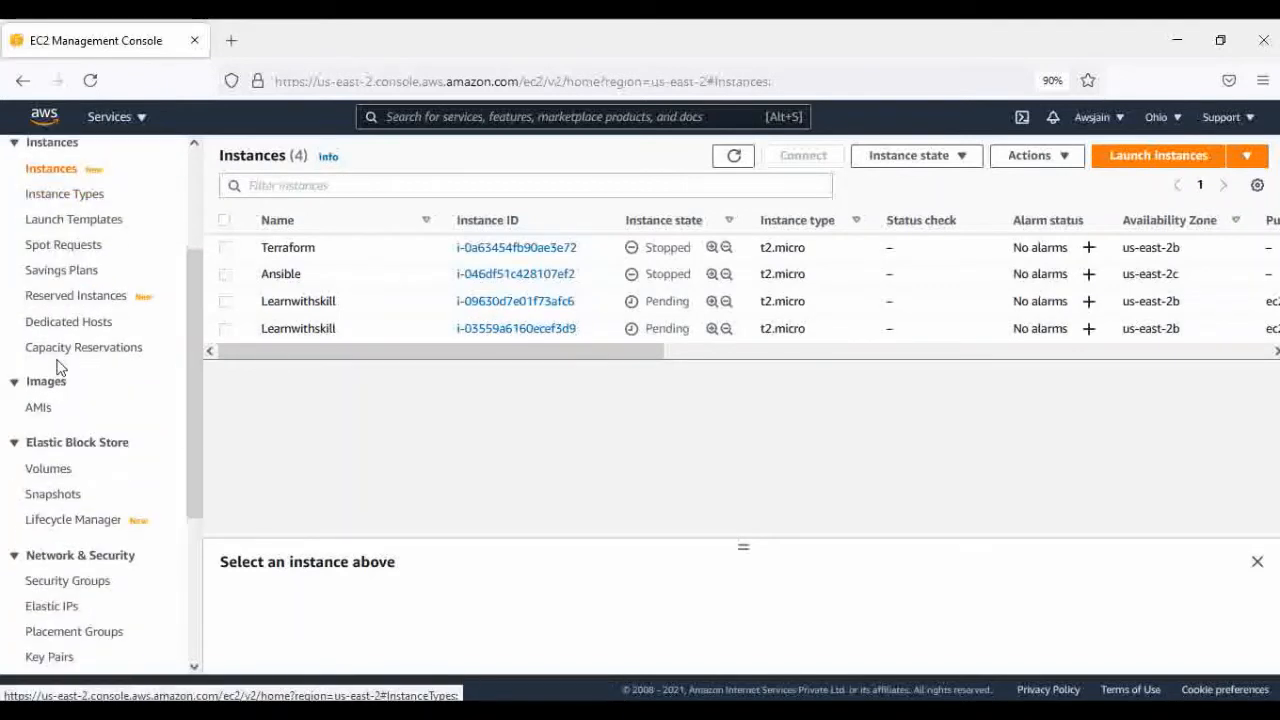
# Open the load balancers list and start creating a new Application Load Balancer.
pyautogui.scroll(-4, 66, 449)
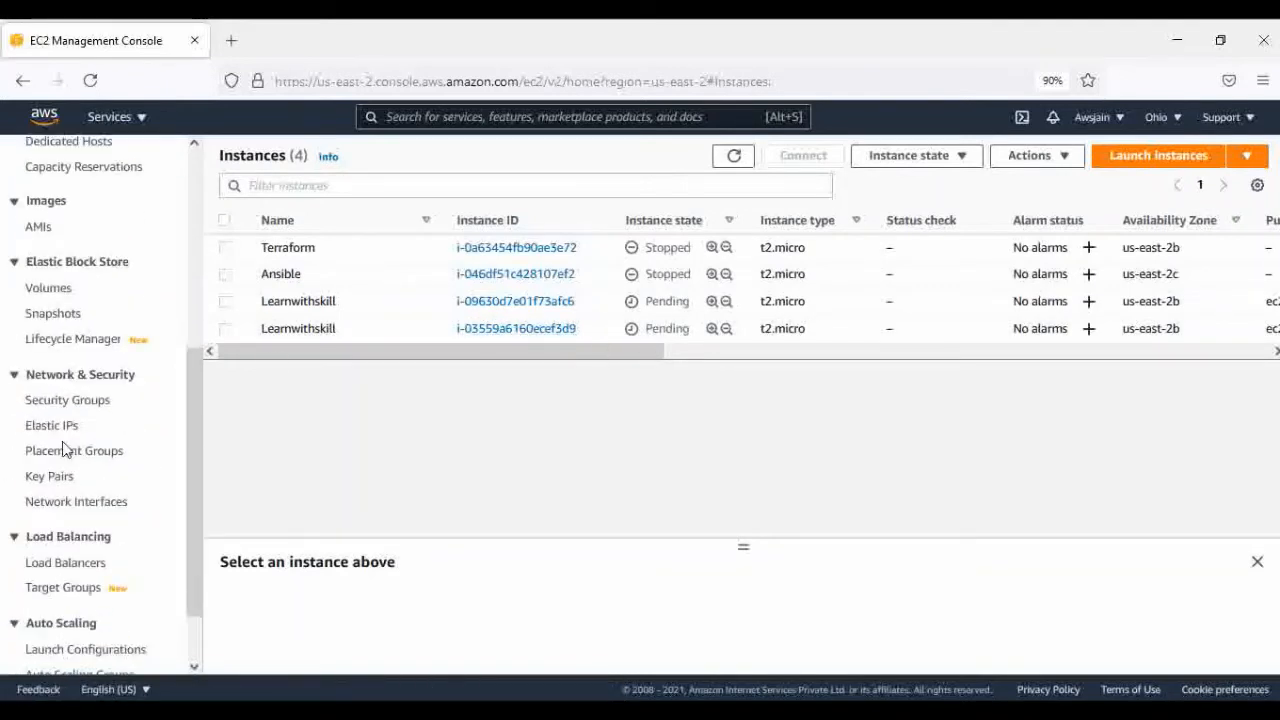
pyautogui.click(49, 490)
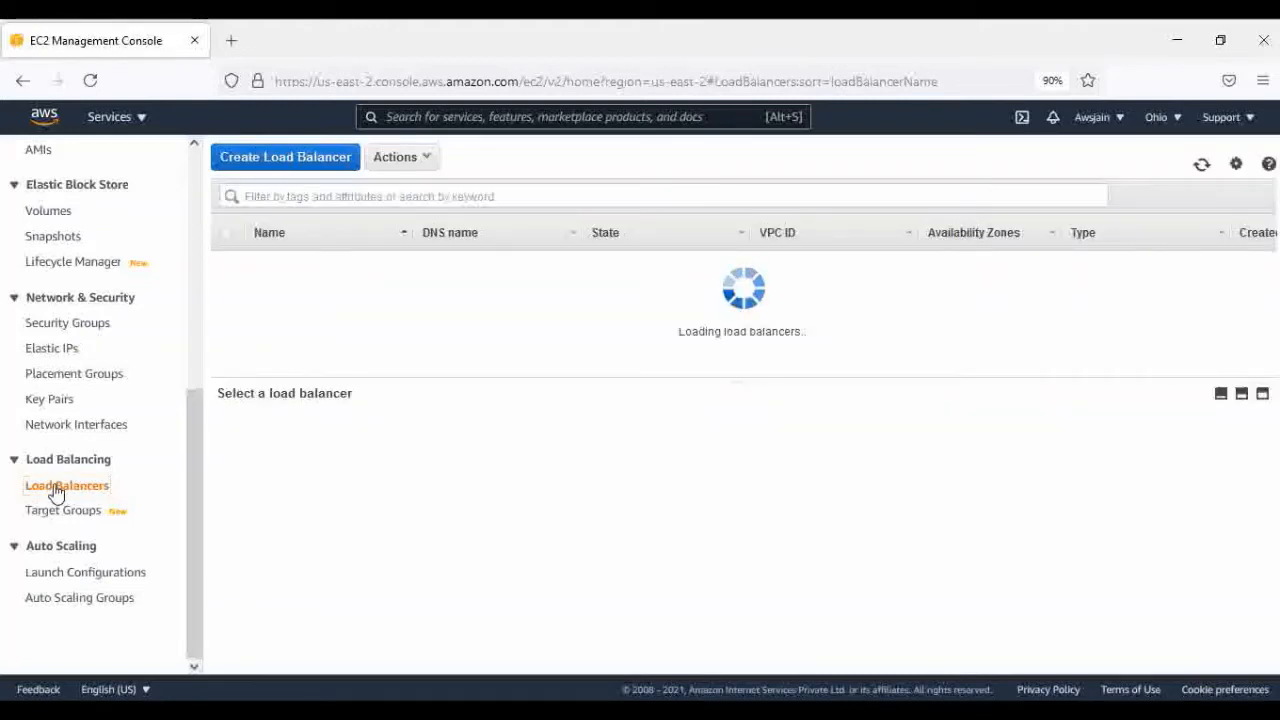
pyautogui.click(256, 160)
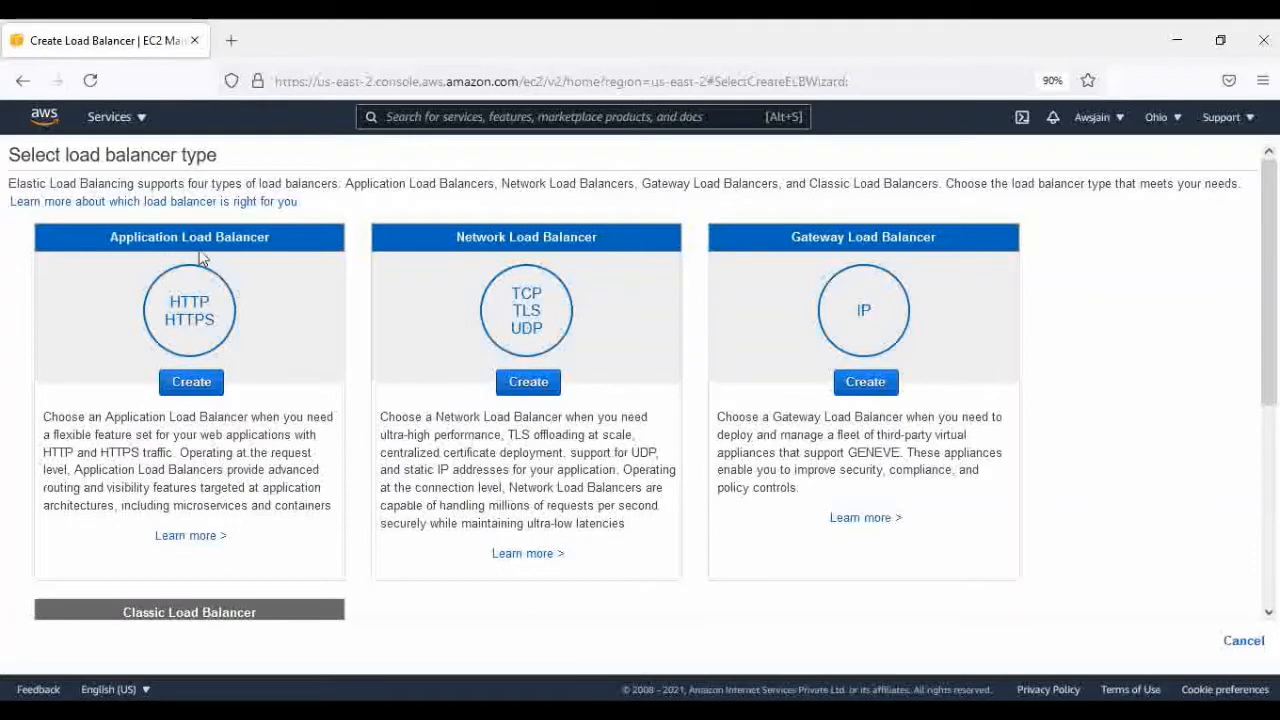
pyautogui.scroll(-3, 230, 285)
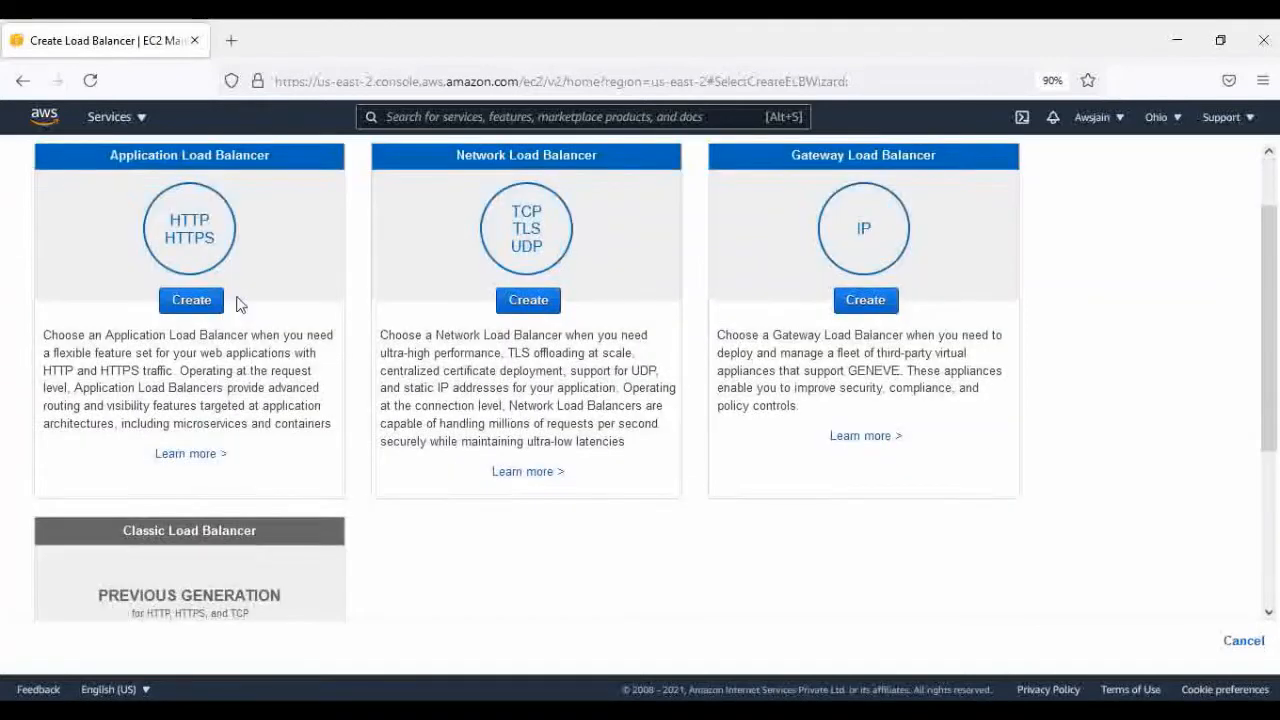
pyautogui.scroll(3, 190, 350)
pyautogui.click(189, 385)
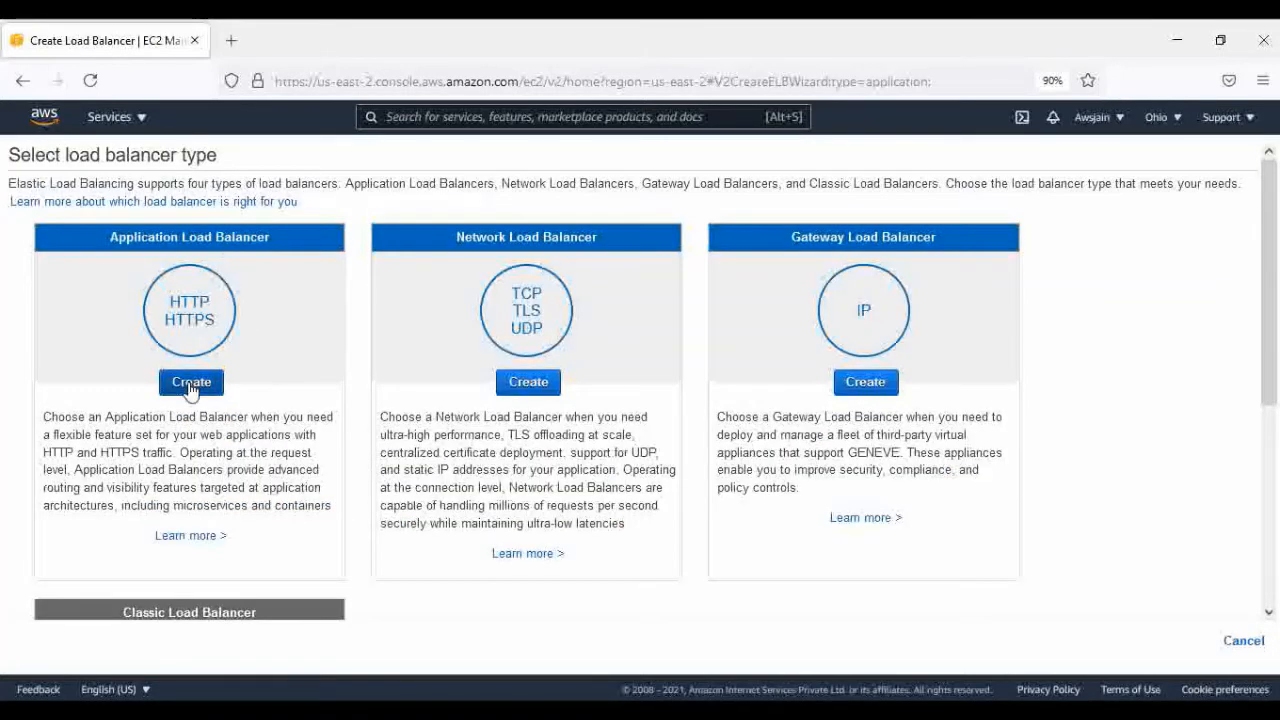
# Name the load balancer LearnwithskillLoadBal, keeping the internet-facing scheme and the HTTP listener on port 80.
pyautogui.click(298, 303)
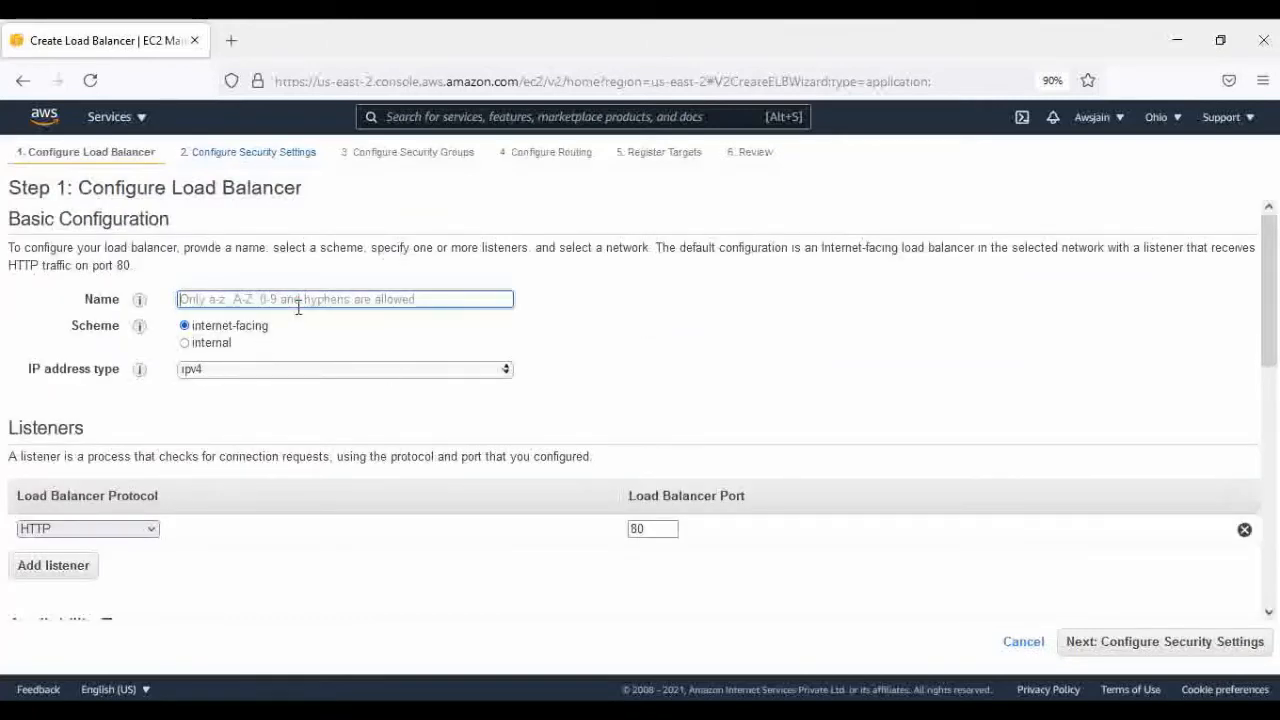
pyautogui.write('Learnwit')
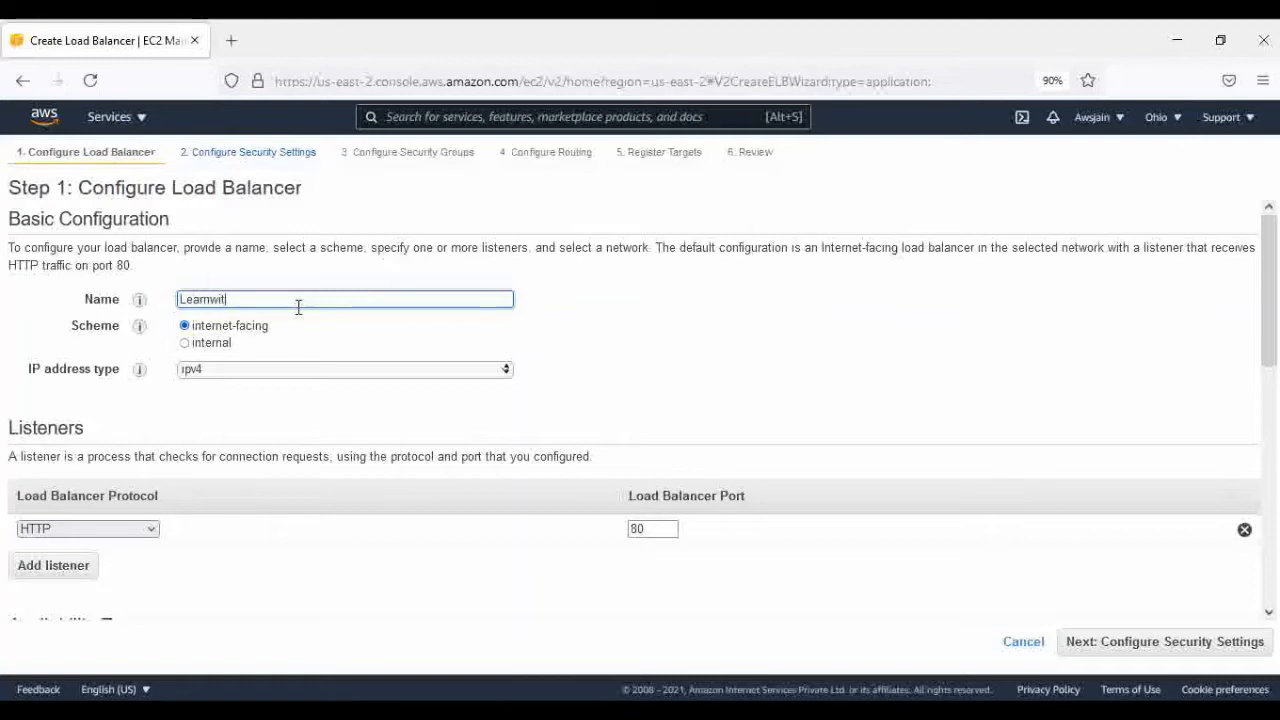
pyautogui.write('hskillLoadBal')
pyautogui.scroll(-2, 200, 311)
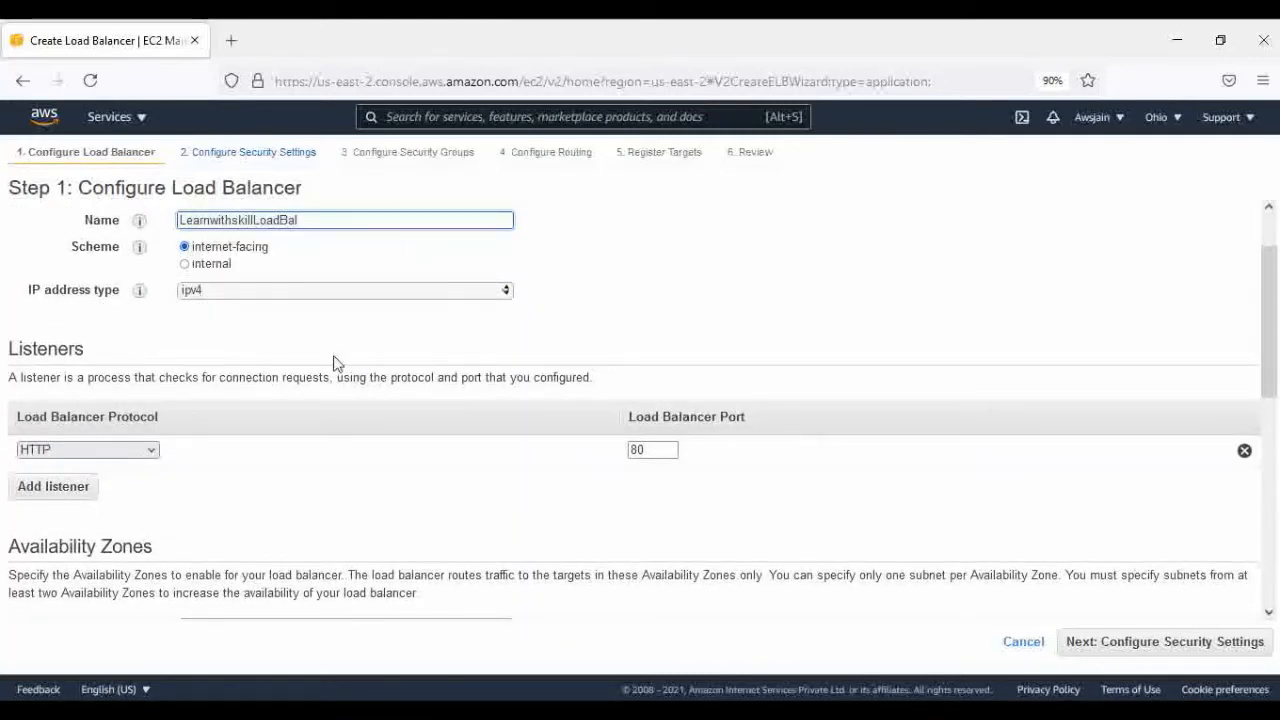
pyautogui.scroll(-2, 368, 349)
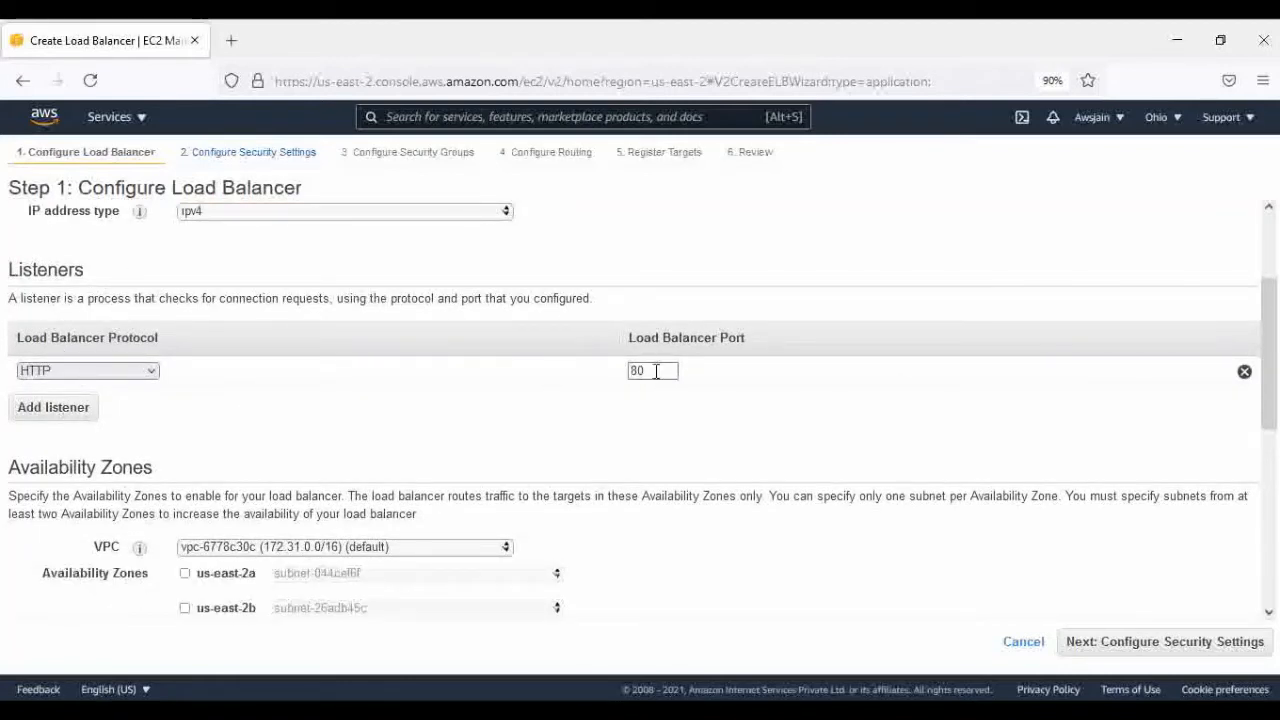
# Enable the availability zones us-east-2a, us-east-2b and us-east-2c in the default VPC and continue to the security settings.
pyautogui.scroll(-3, 30, 390)
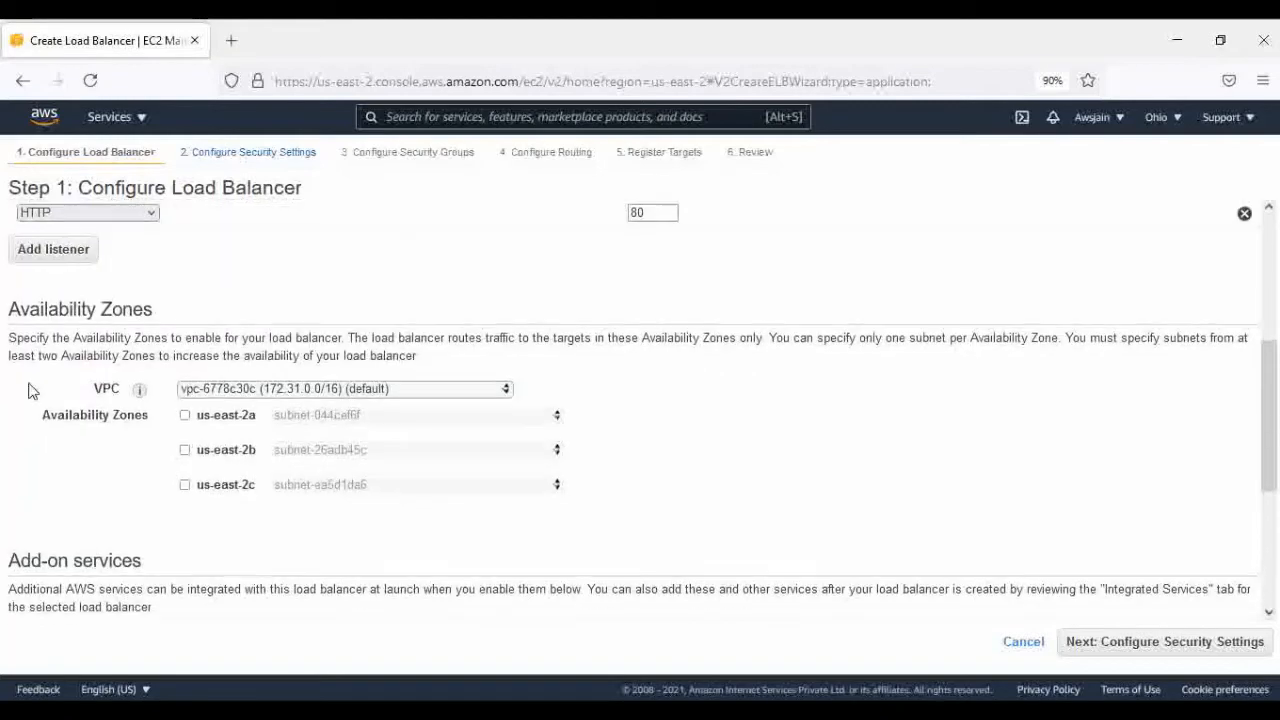
pyautogui.click(185, 415)
pyautogui.click(185, 477)
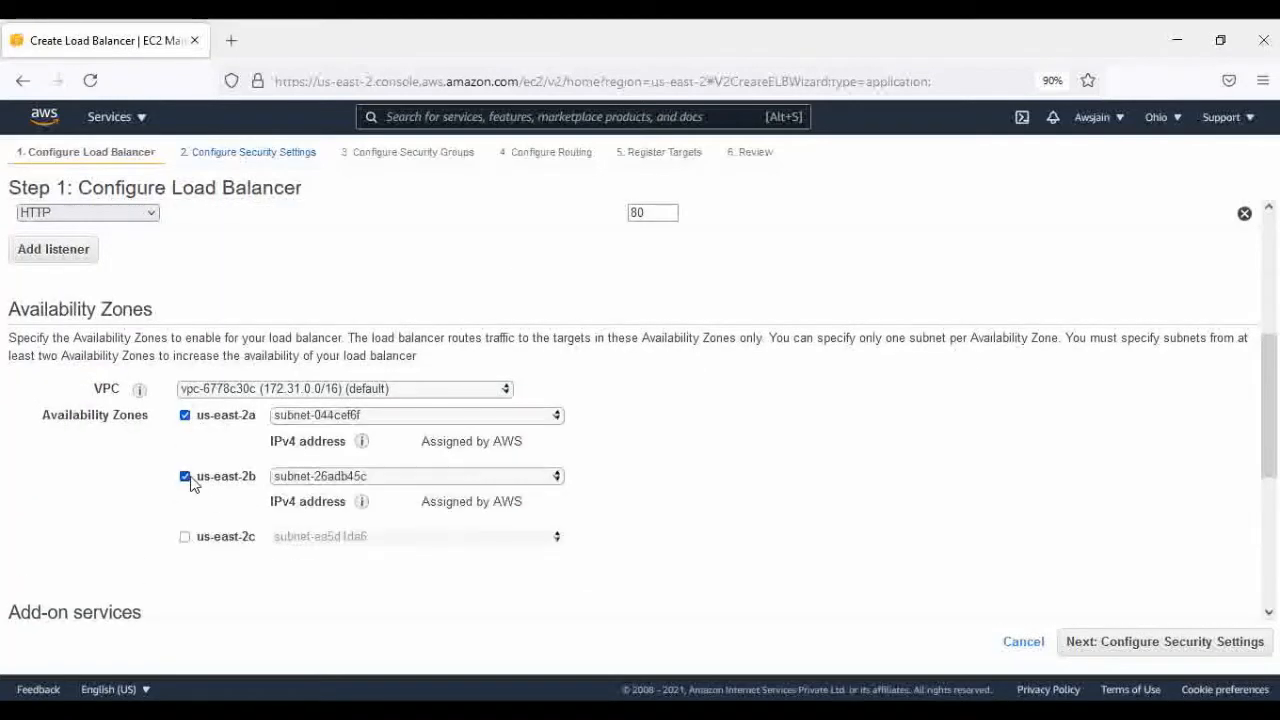
pyautogui.click(185, 536)
pyautogui.scroll(-5, 605, 380)
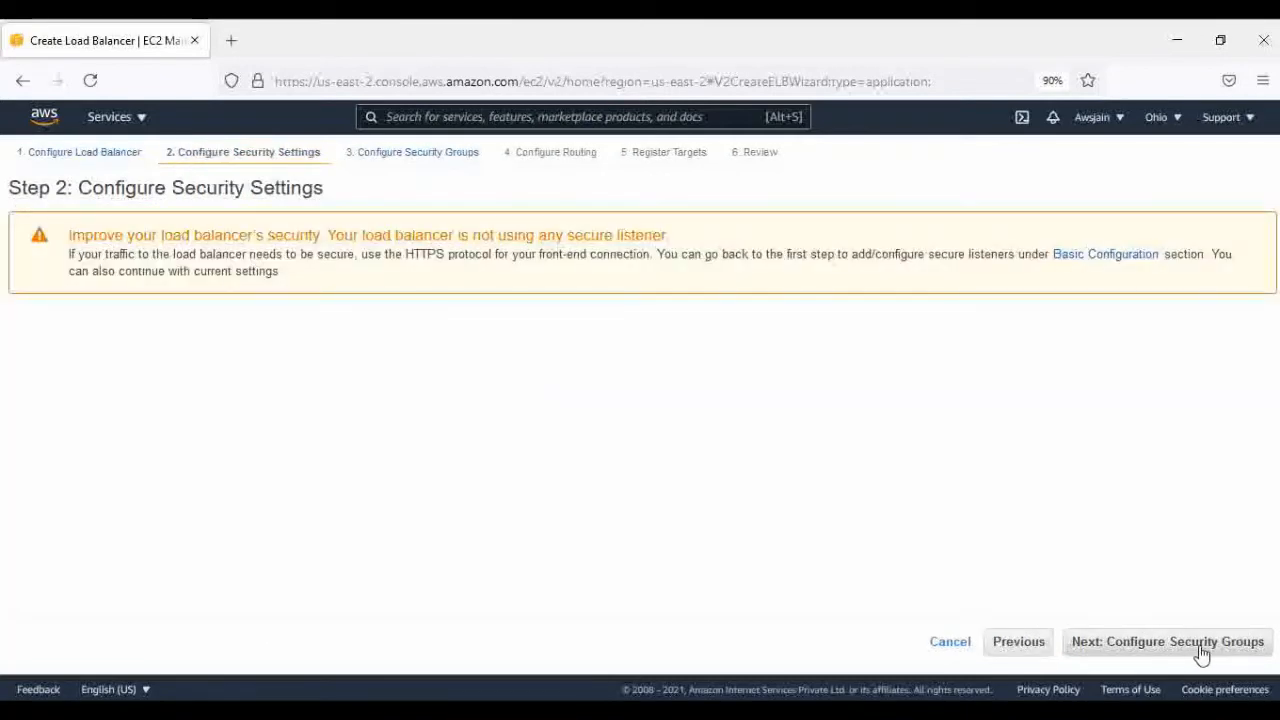
# Assign only the existing Docker security group to the load balancer, deselecting default, and continue to the routing configuration.
pyautogui.click(1204, 655)
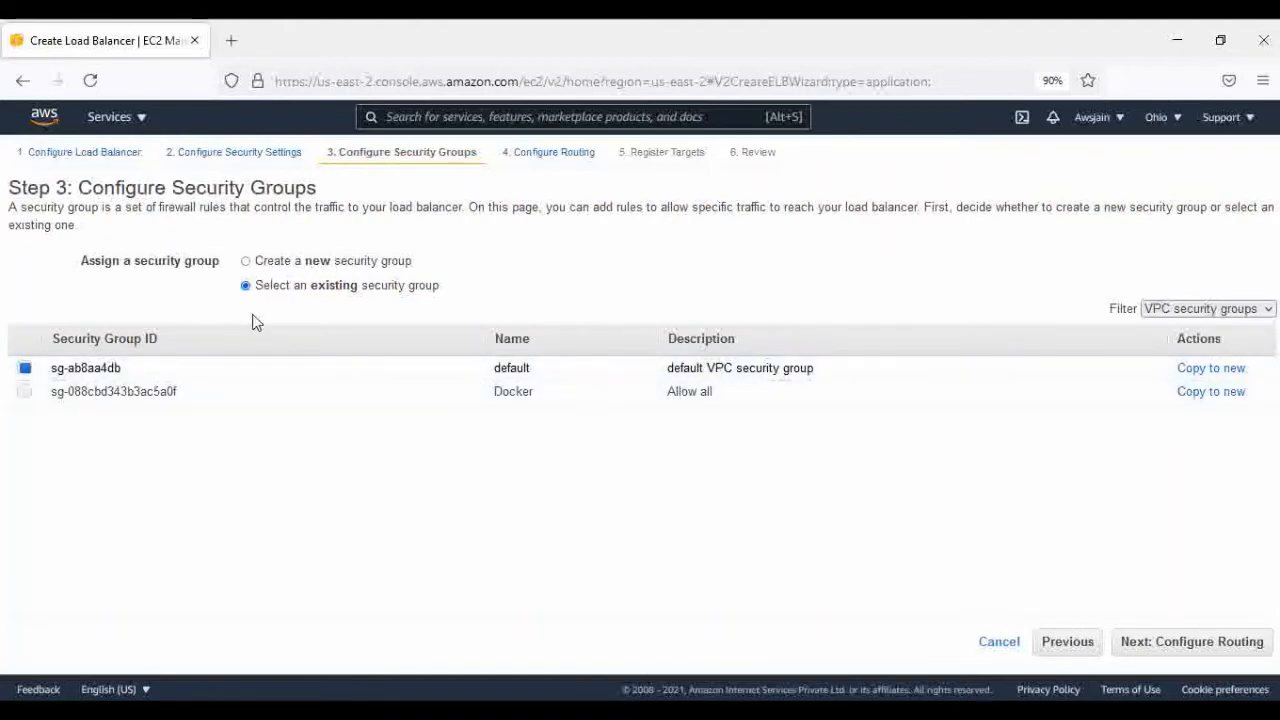
pyautogui.click(25, 392)
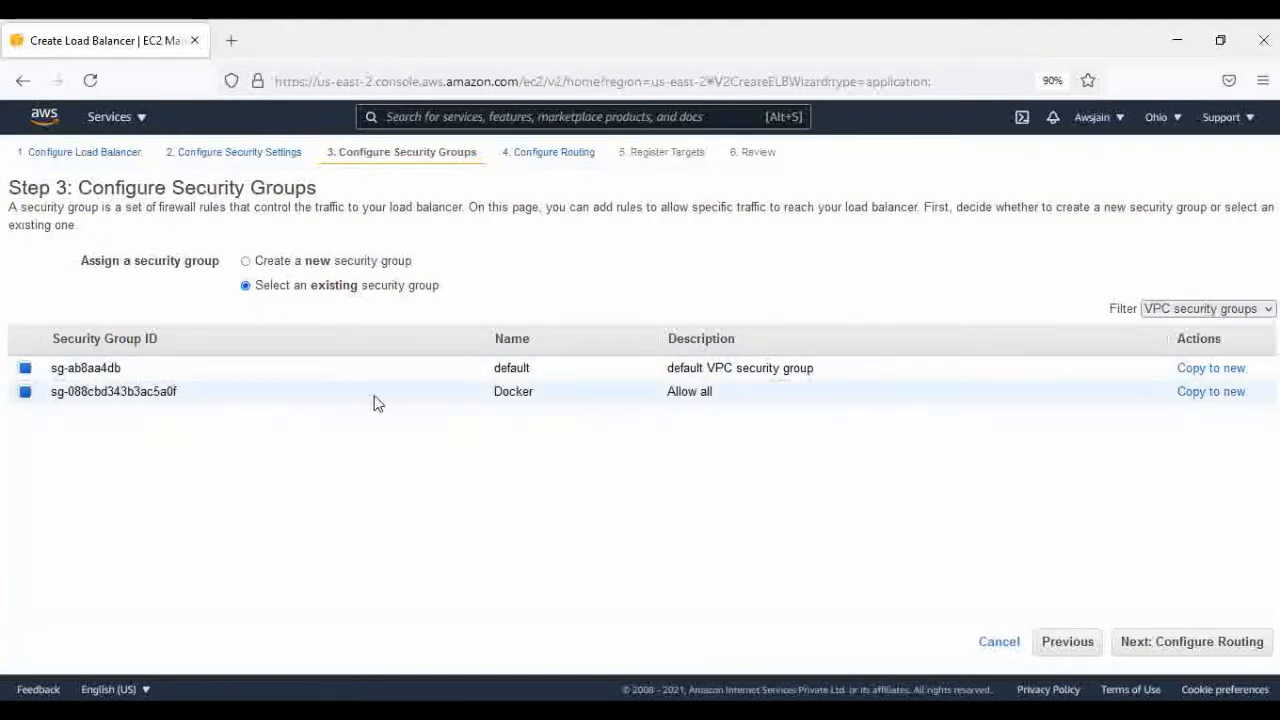
pyautogui.click(26, 369)
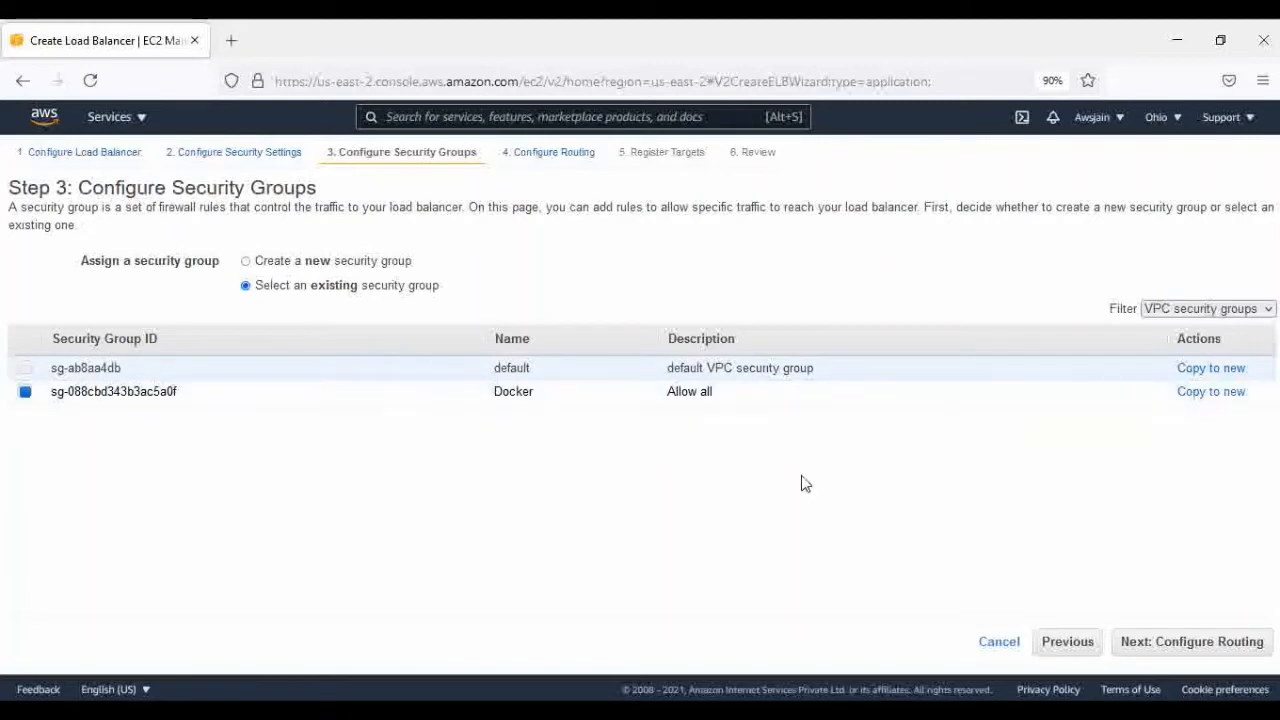
pyautogui.click(1168, 641)
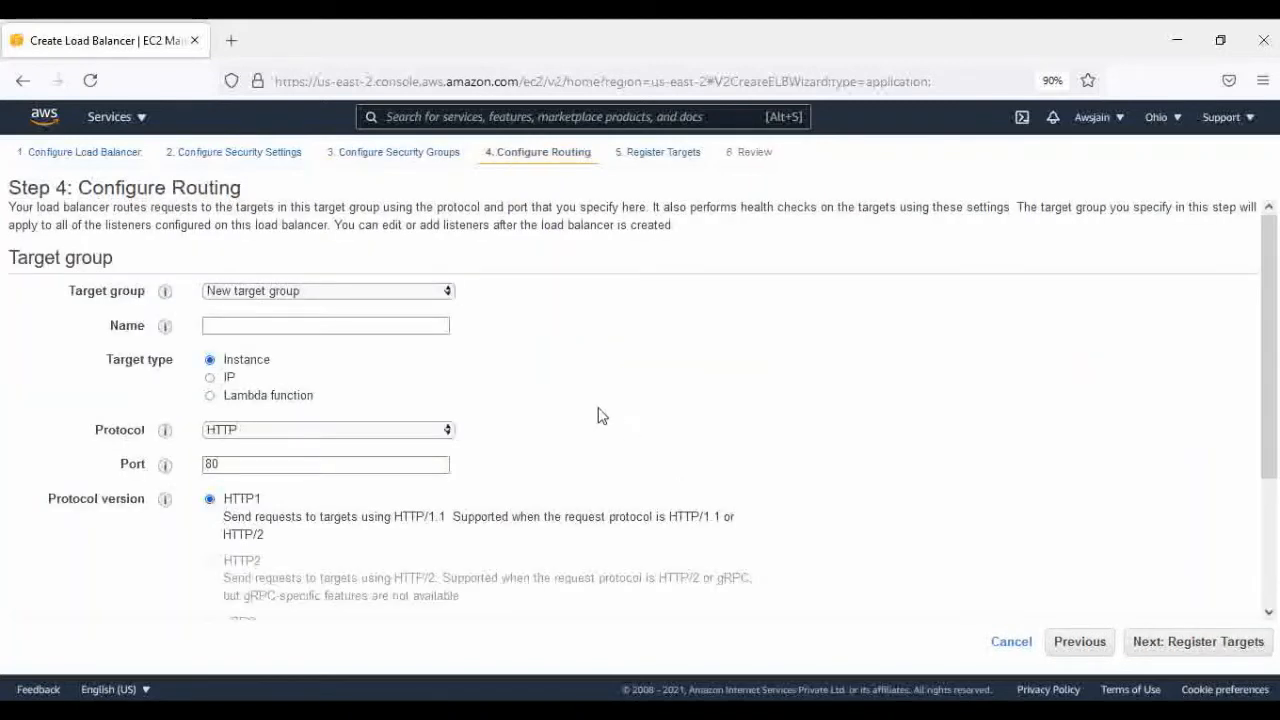
# Keep a new target group for routing and name it LearnwithskillTG.
pyautogui.click(340, 291)
pyautogui.click(335, 310)
pyautogui.click(312, 335)
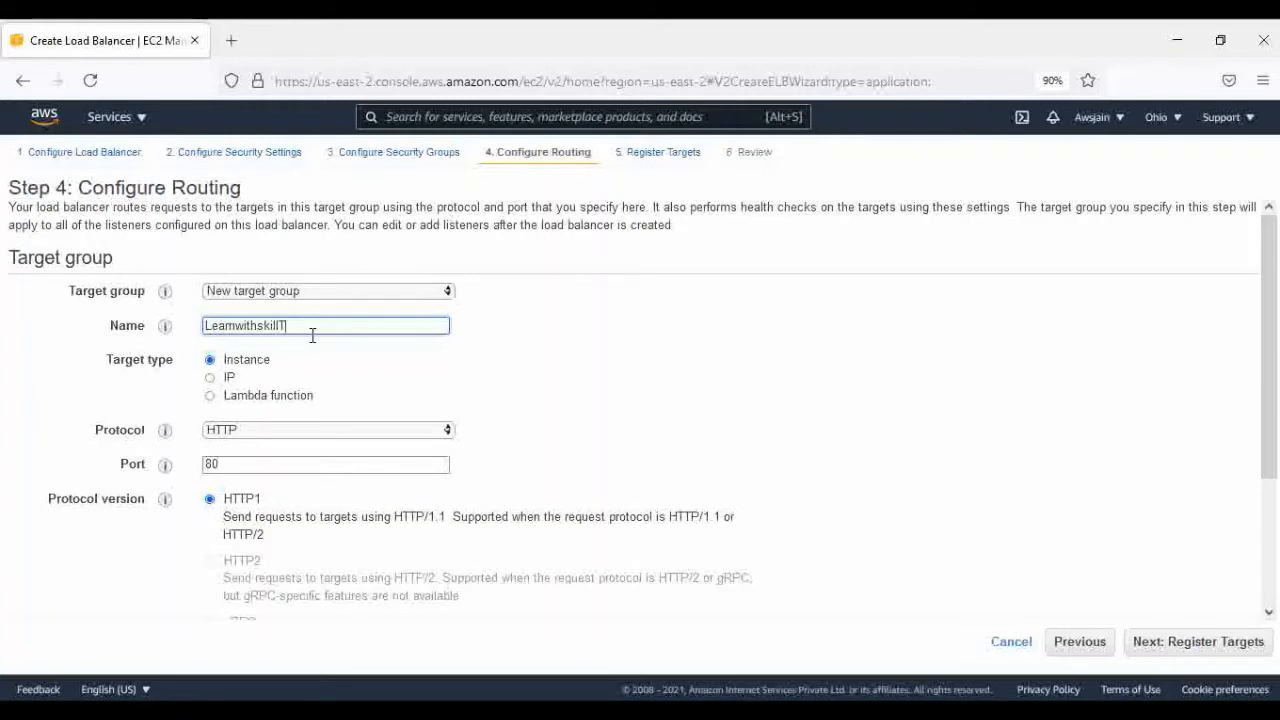
pyautogui.click(629, 397)
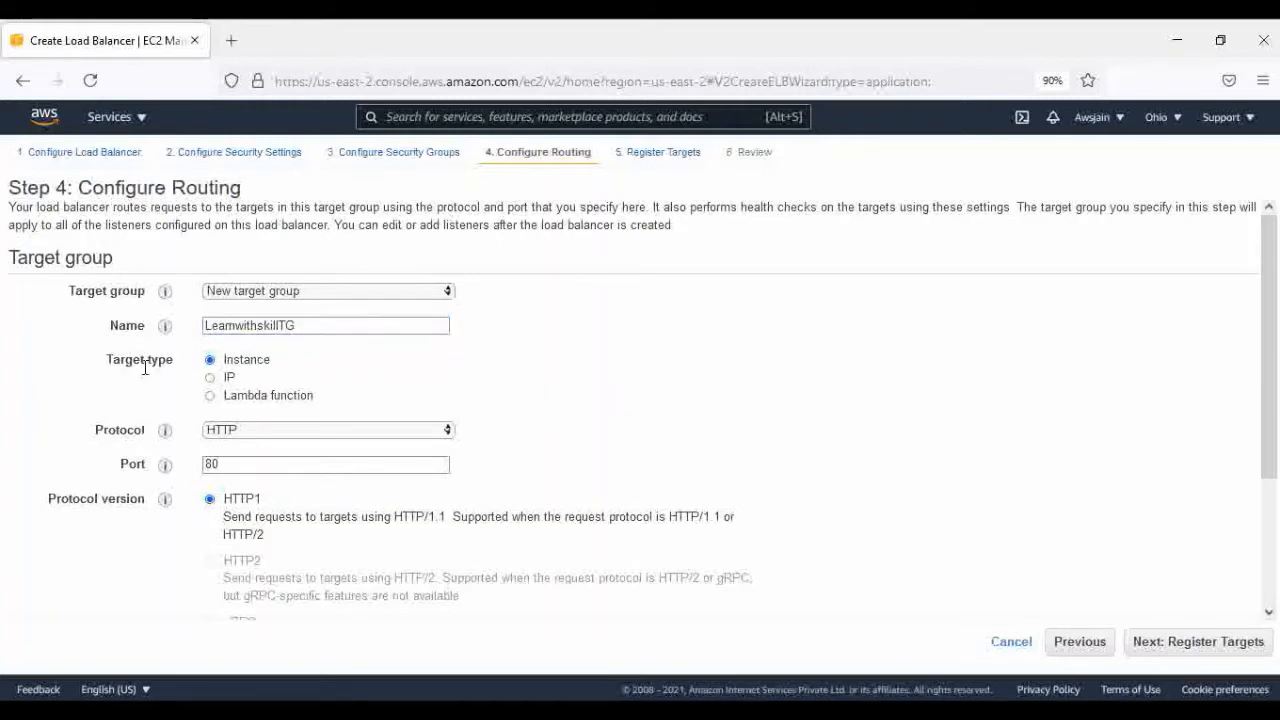
# Switch to Notepad and copy the file name info.php from the echo line of the script for the health check path.
pyautogui.scroll(-3, 337, 376)
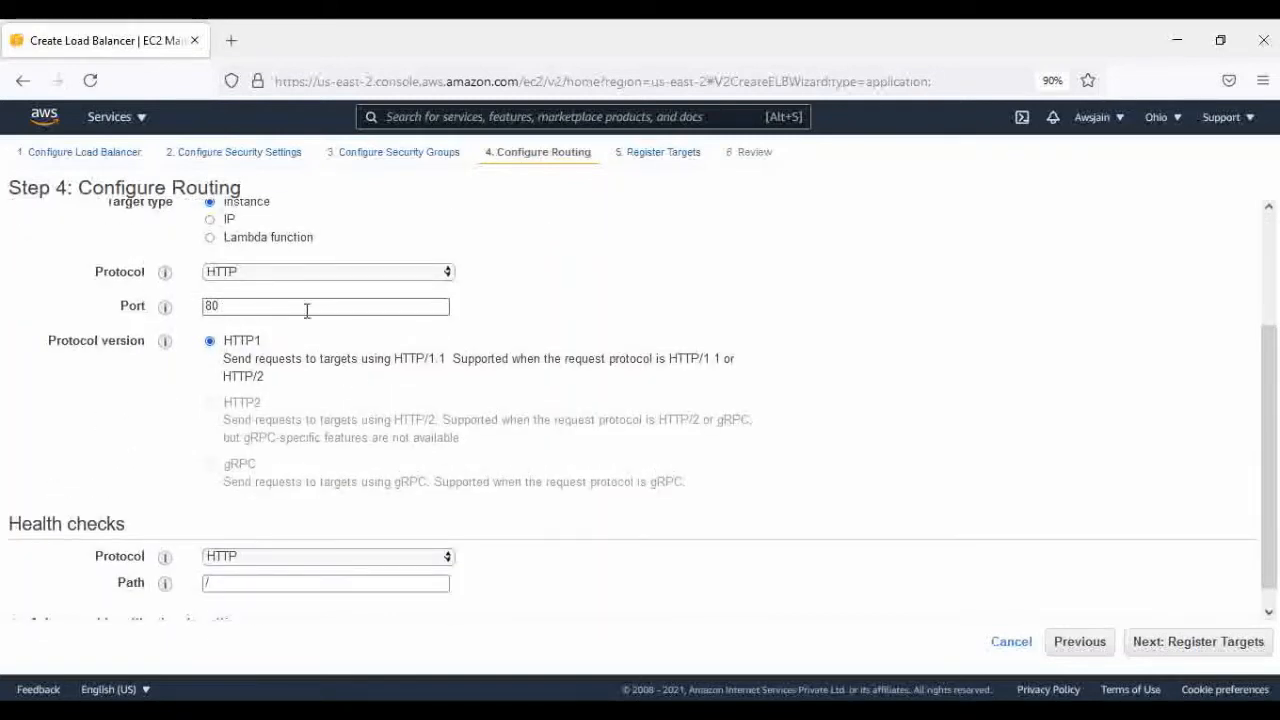
pyautogui.scroll(-1, 250, 450)
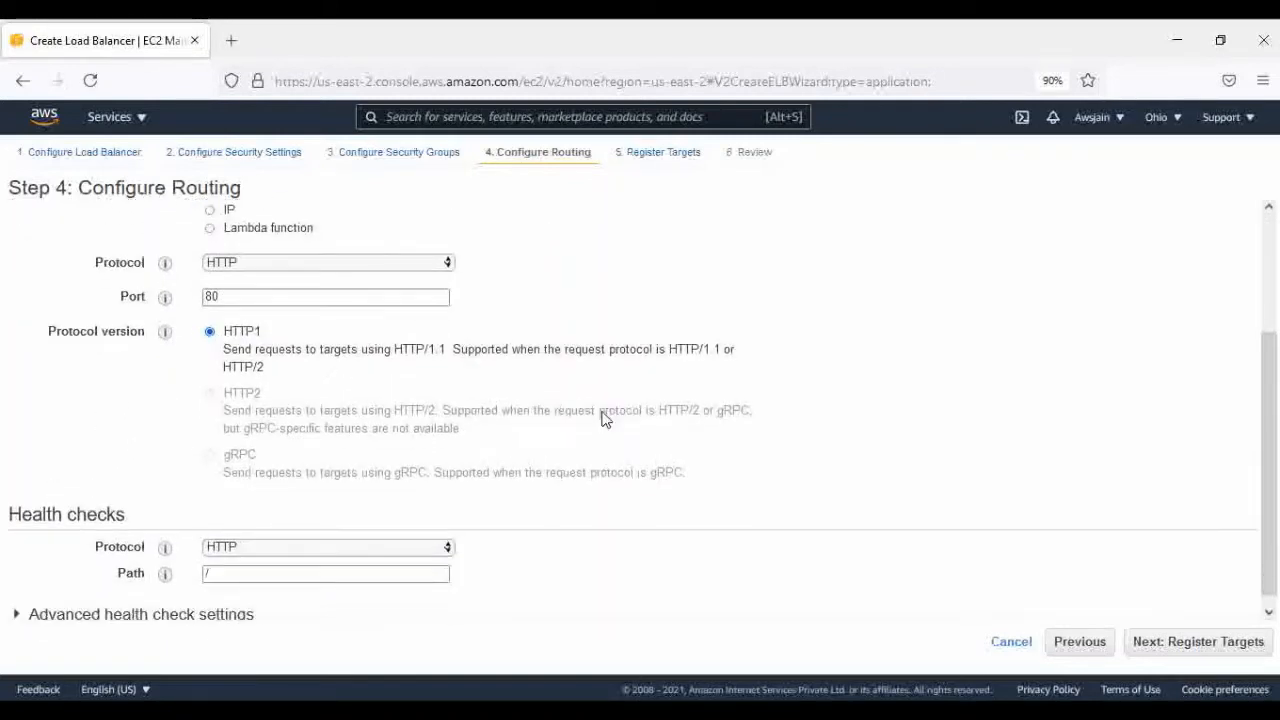
pyautogui.click(301, 562)
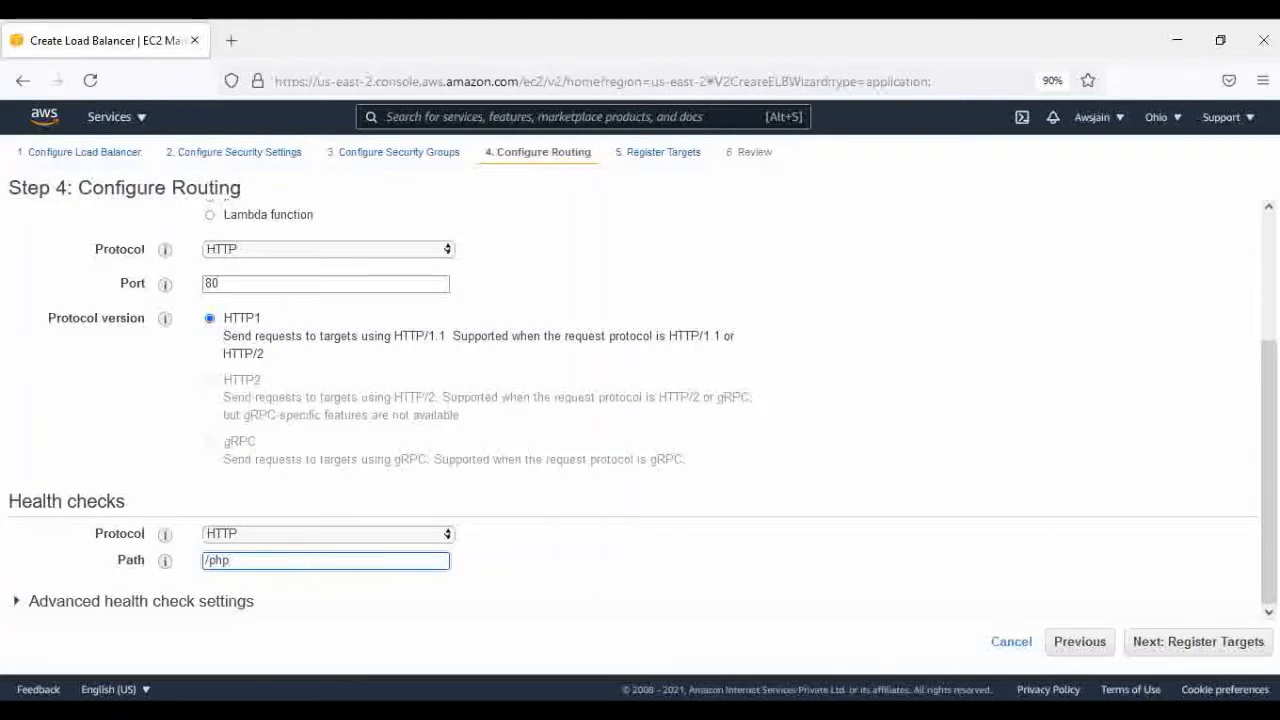
pyautogui.click(804, 711)
pyautogui.click(739, 313)
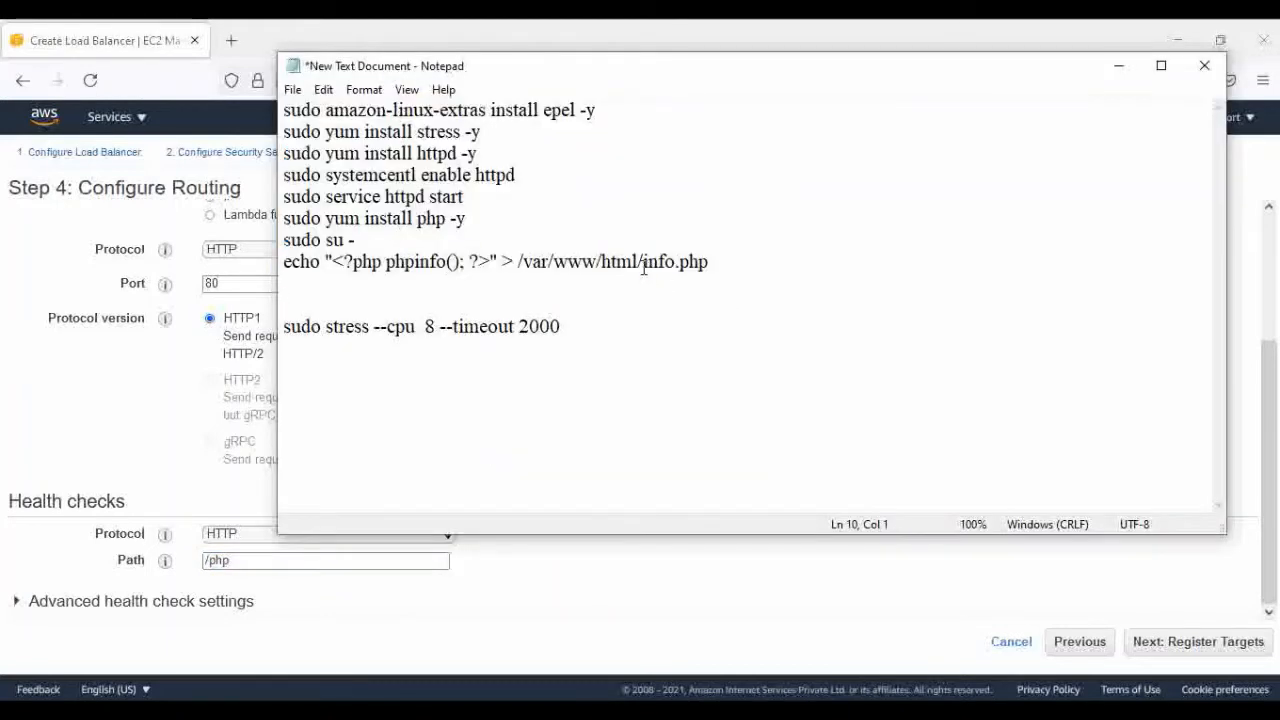
pyautogui.moveTo(643, 263); pyautogui.dragTo(756, 254)
pyautogui.rightClick(688, 268)
pyautogui.click(750, 327)
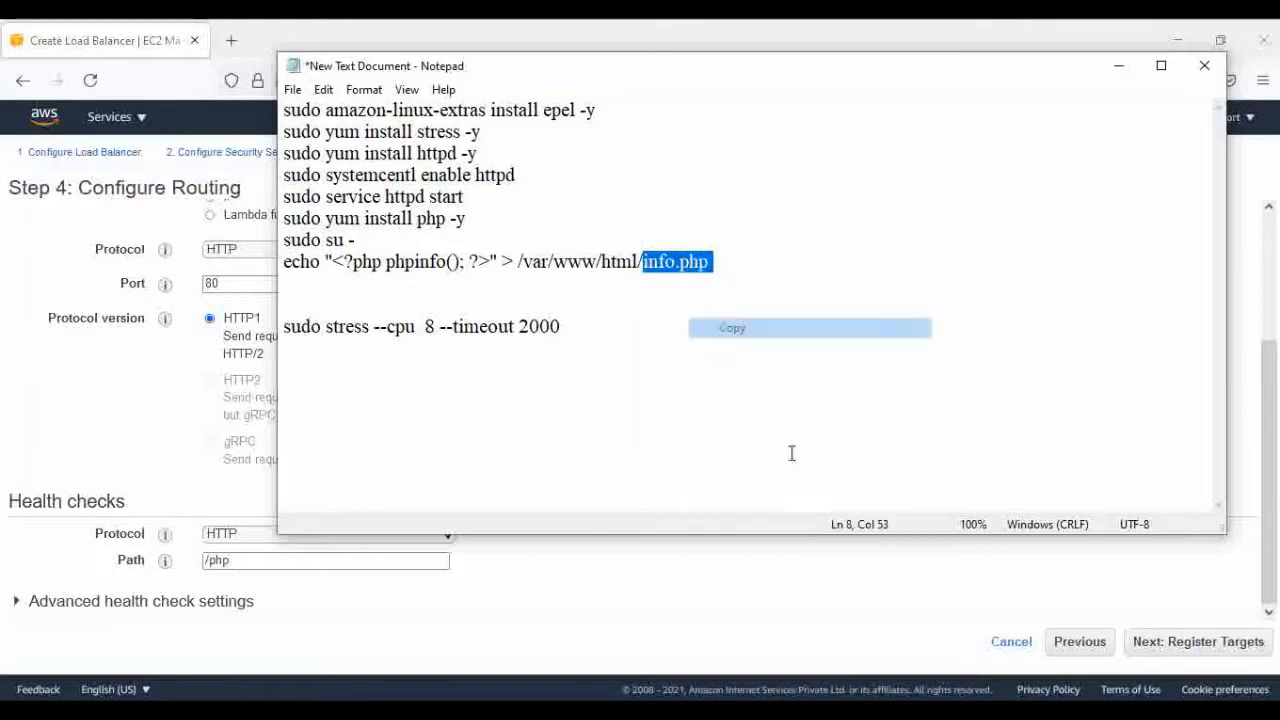
# Back in the browser, set the health check path to /info.php and continue to target registration.
pyautogui.click(806, 700)
pyautogui.click(826, 640)
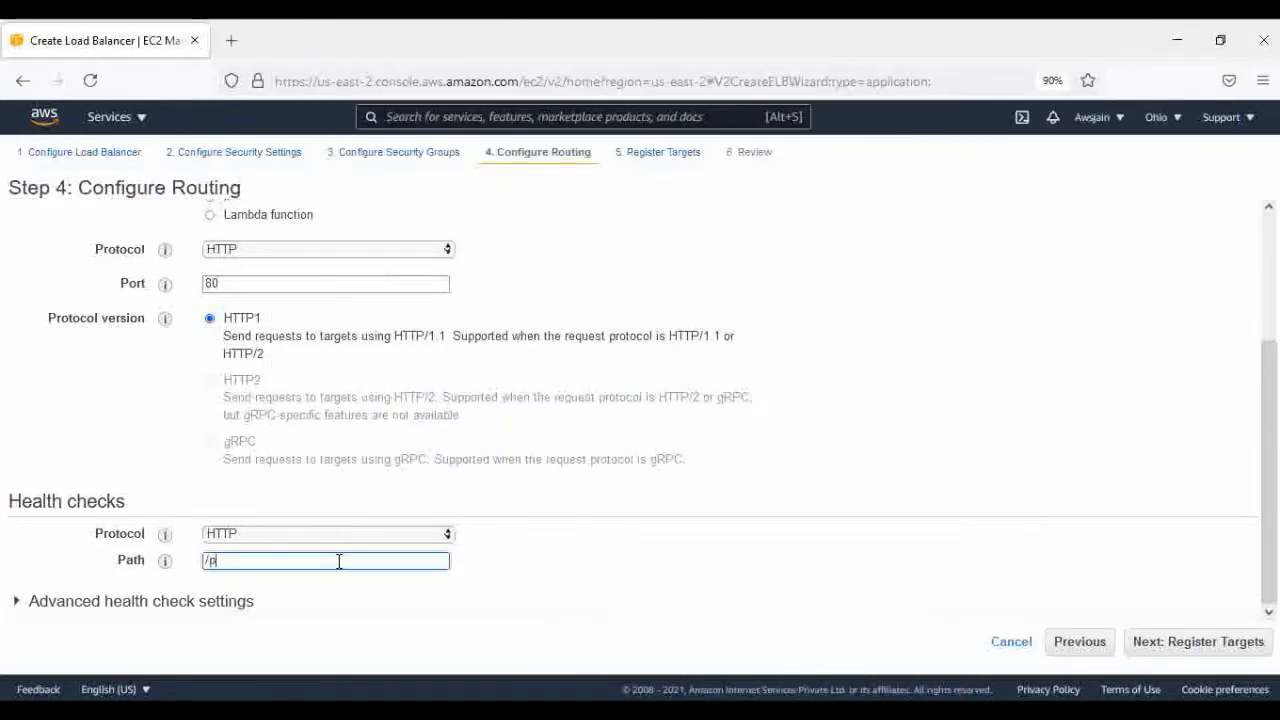
pyautogui.hotkey('ctrl', 'v')
pyautogui.click(80, 421)
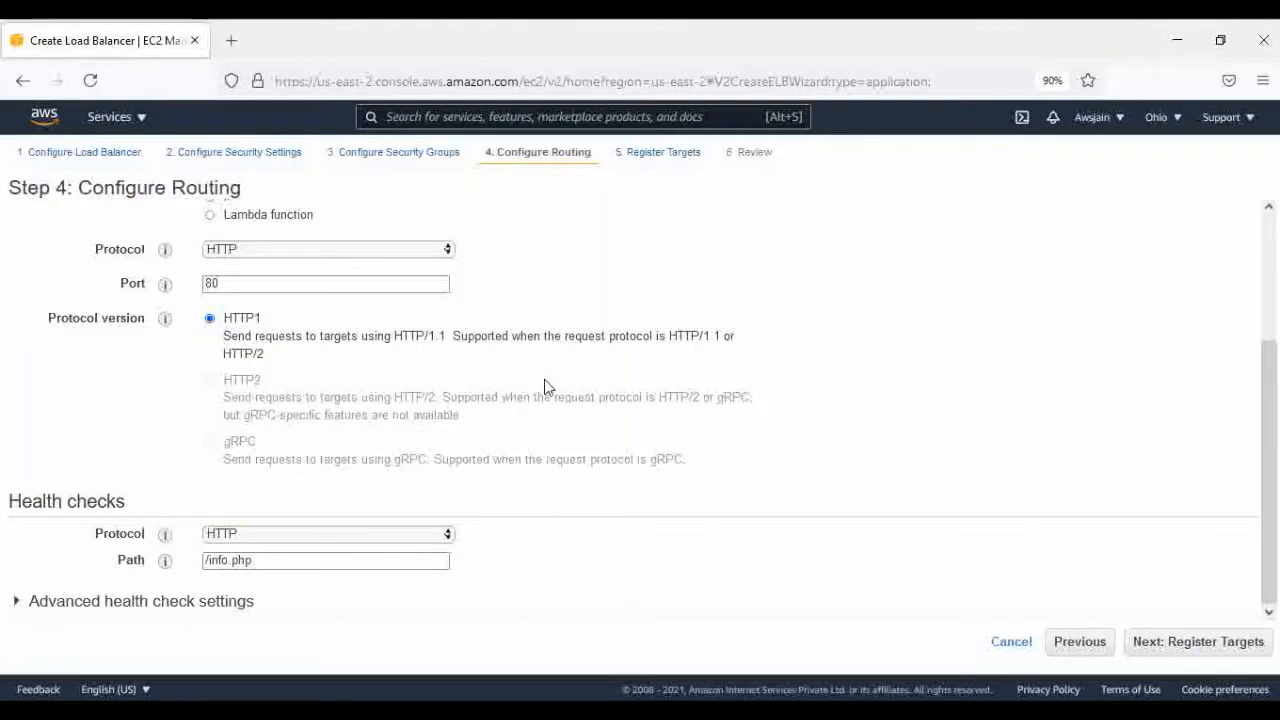
pyautogui.click(1186, 645)
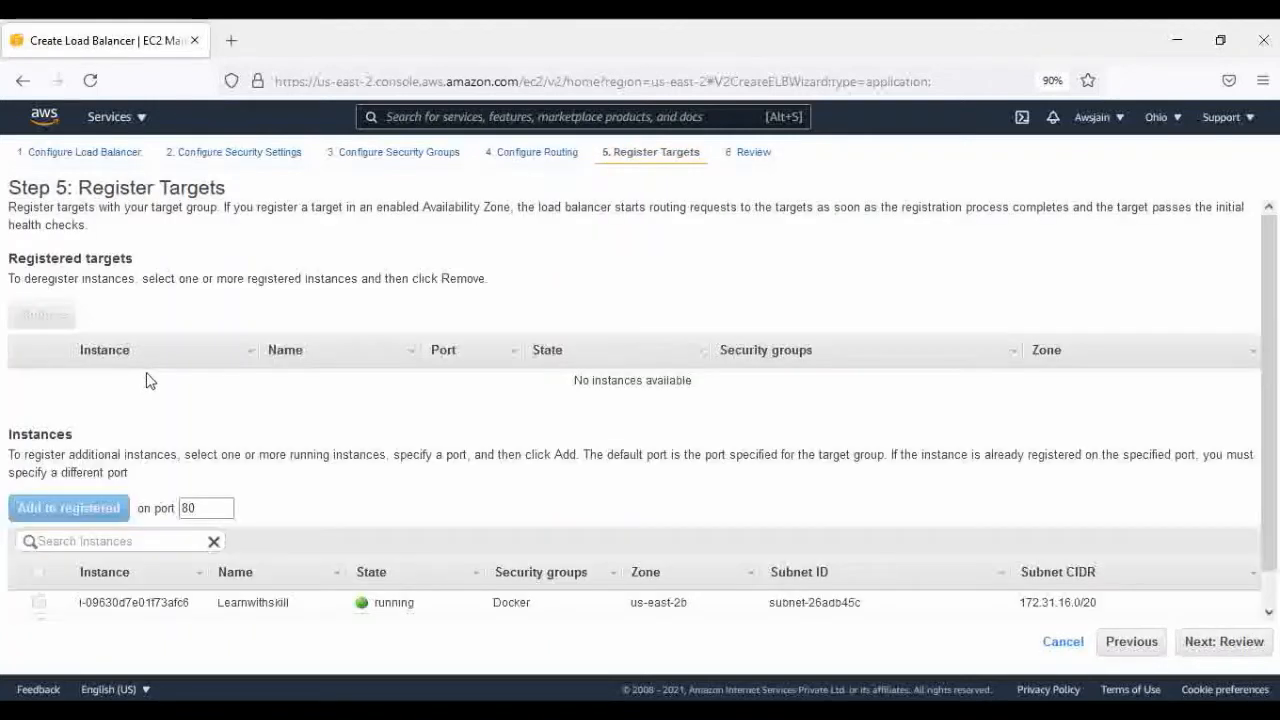
# Register both running Learnwithskill instances as targets on port 80.
pyautogui.scroll(-1, 543, 518)
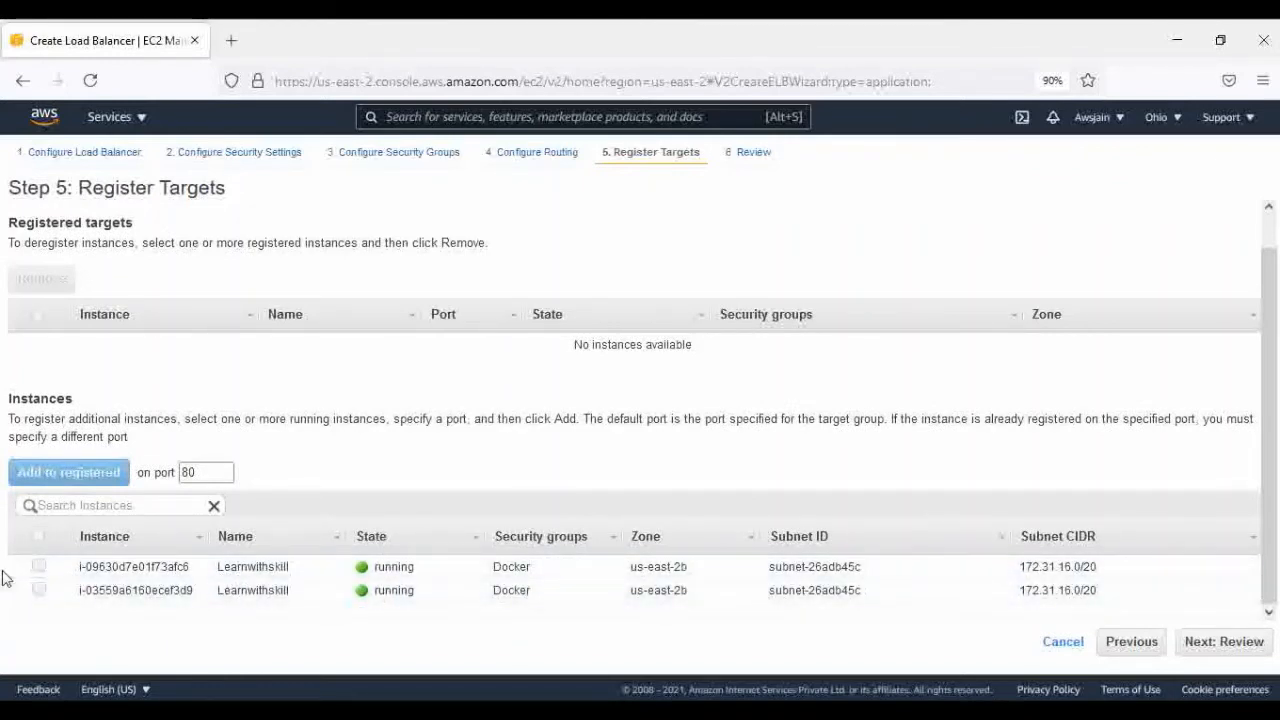
pyautogui.click(39, 567)
pyautogui.click(39, 591)
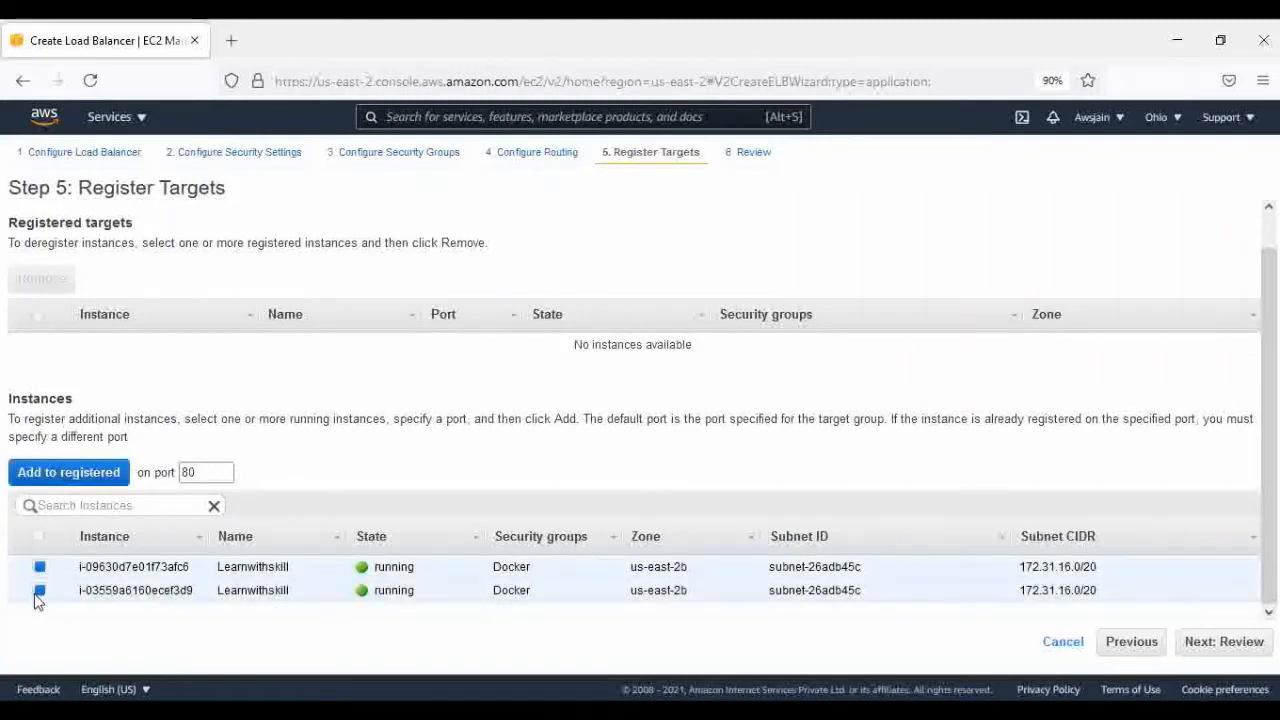
pyautogui.click(60, 473)
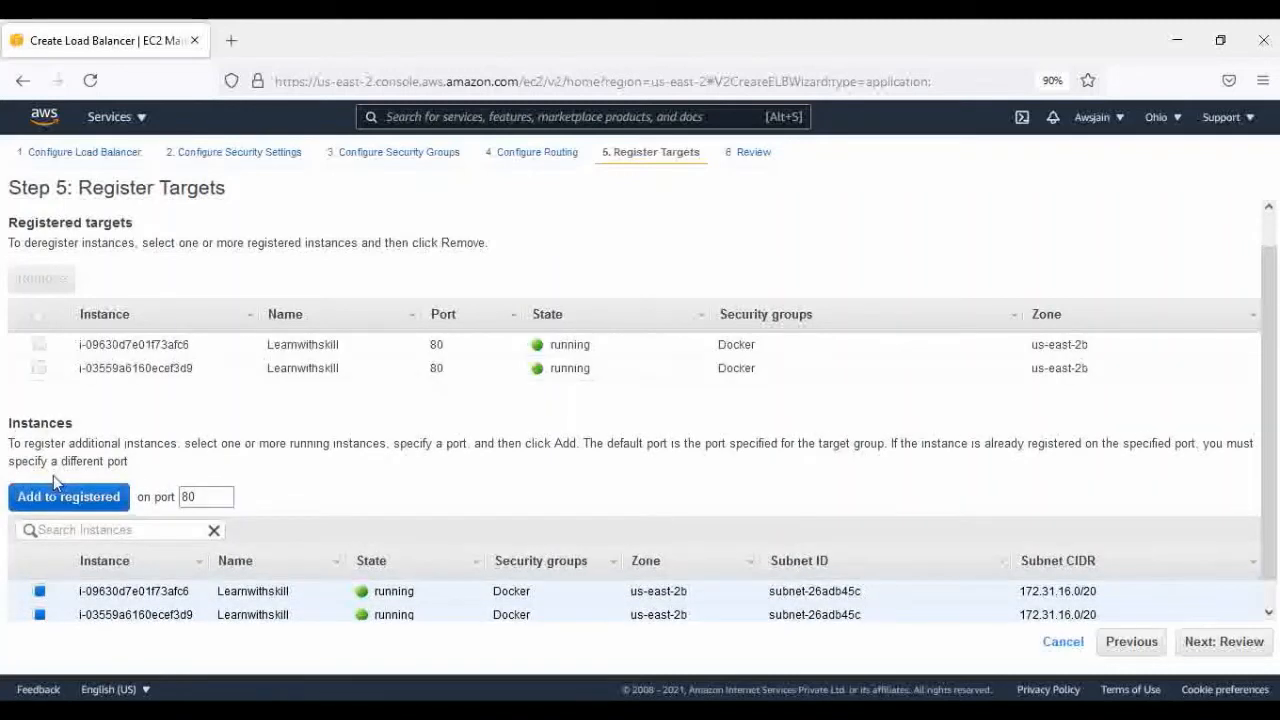
pyautogui.scroll(-1, 837, 478)
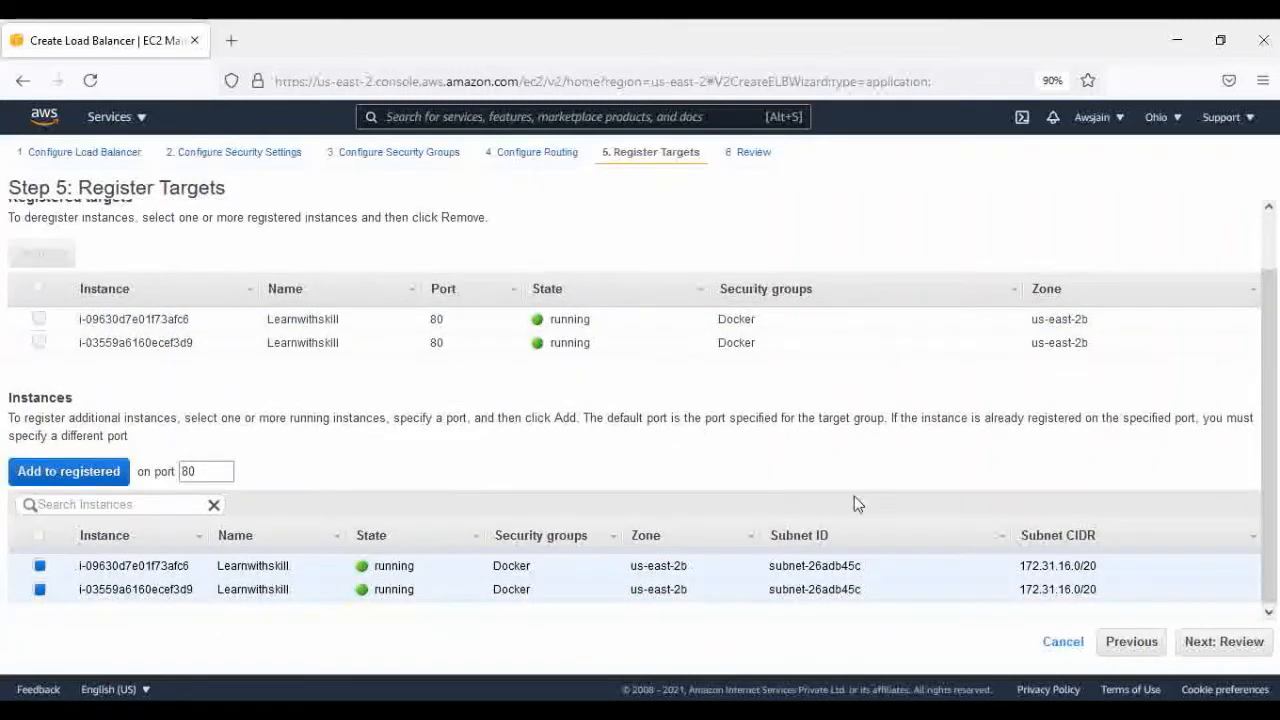
# Review the load balancer's routing and target settings and create the load balancer.
pyautogui.click(1195, 642)
pyautogui.scroll(-3, 457, 378)
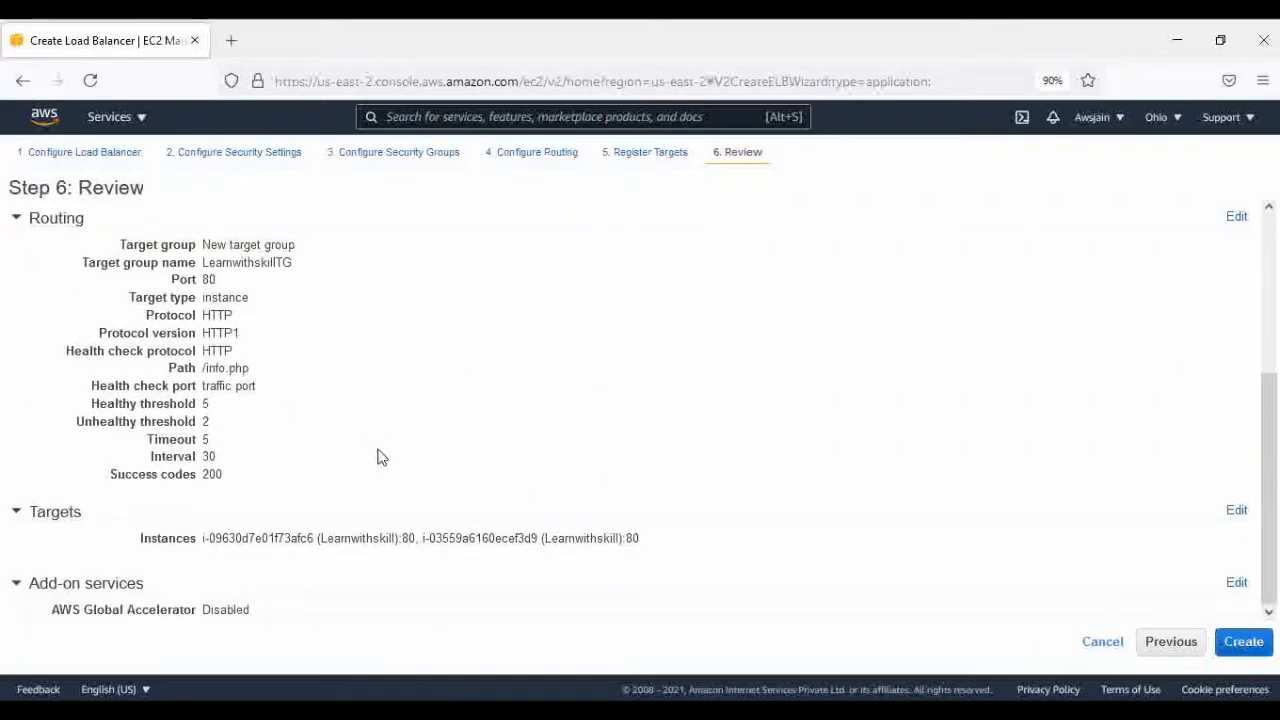
pyautogui.scroll(3, 380, 454)
pyautogui.scroll(-3, 380, 454)
pyautogui.click(1245, 642)
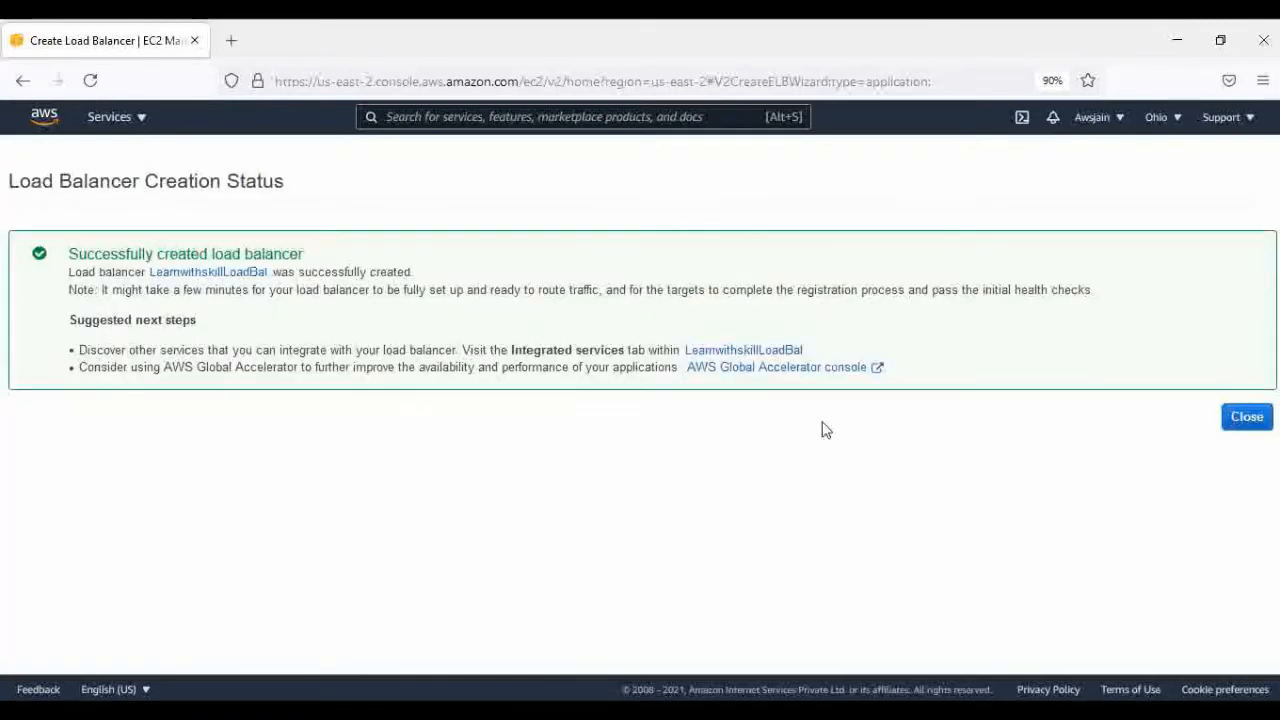
# Close the creation status and show the details of only LearnwithskillLoadBal in the load balancers list.
pyautogui.click(1255, 424)
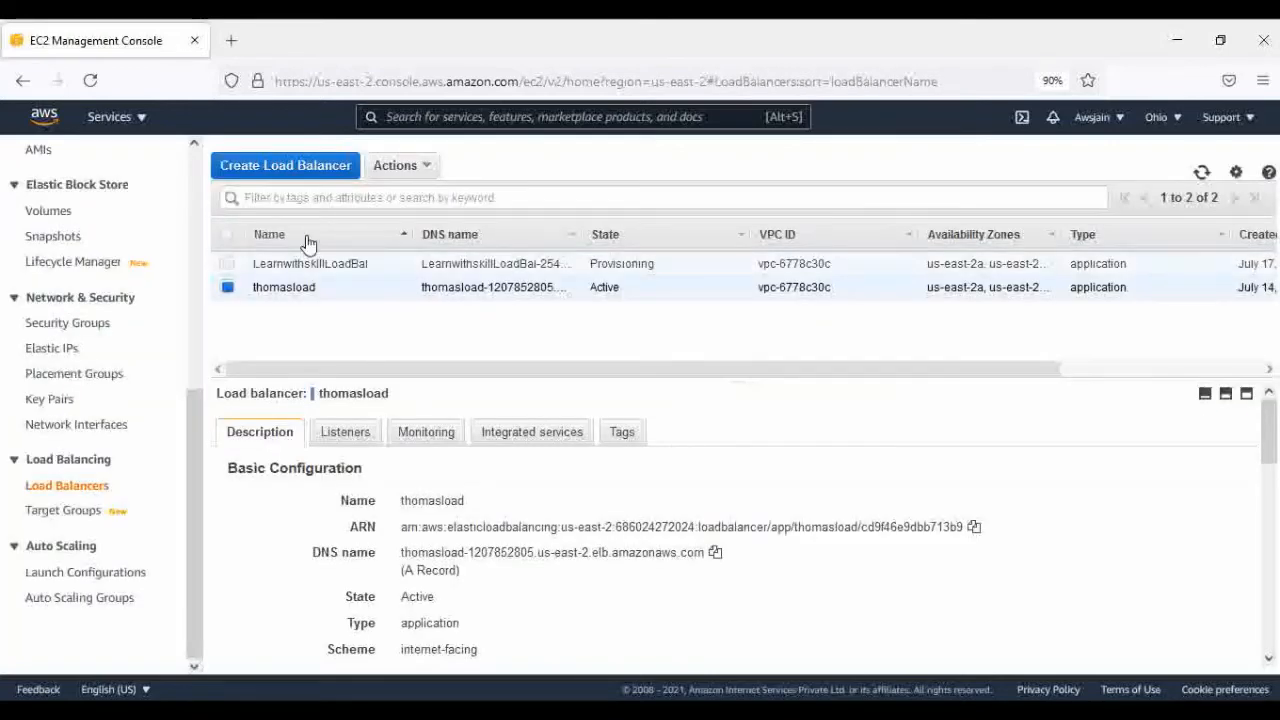
pyautogui.click(227, 289)
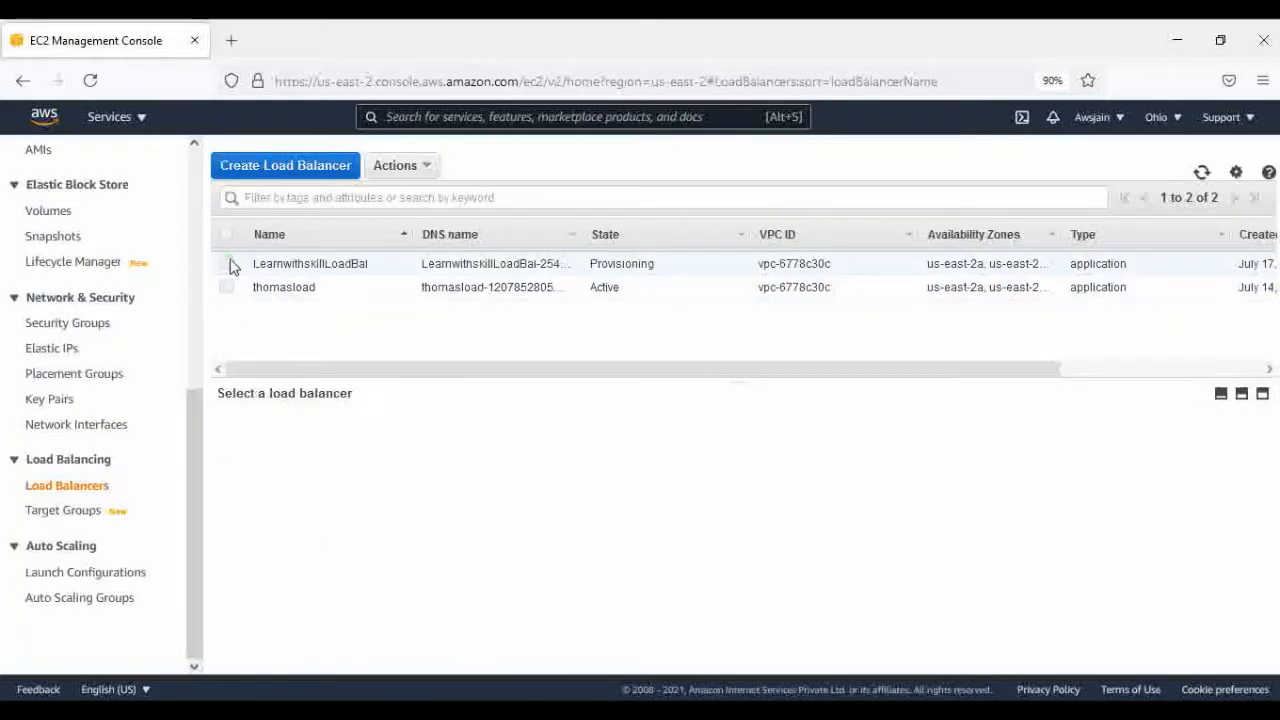
pyautogui.click(228, 264)
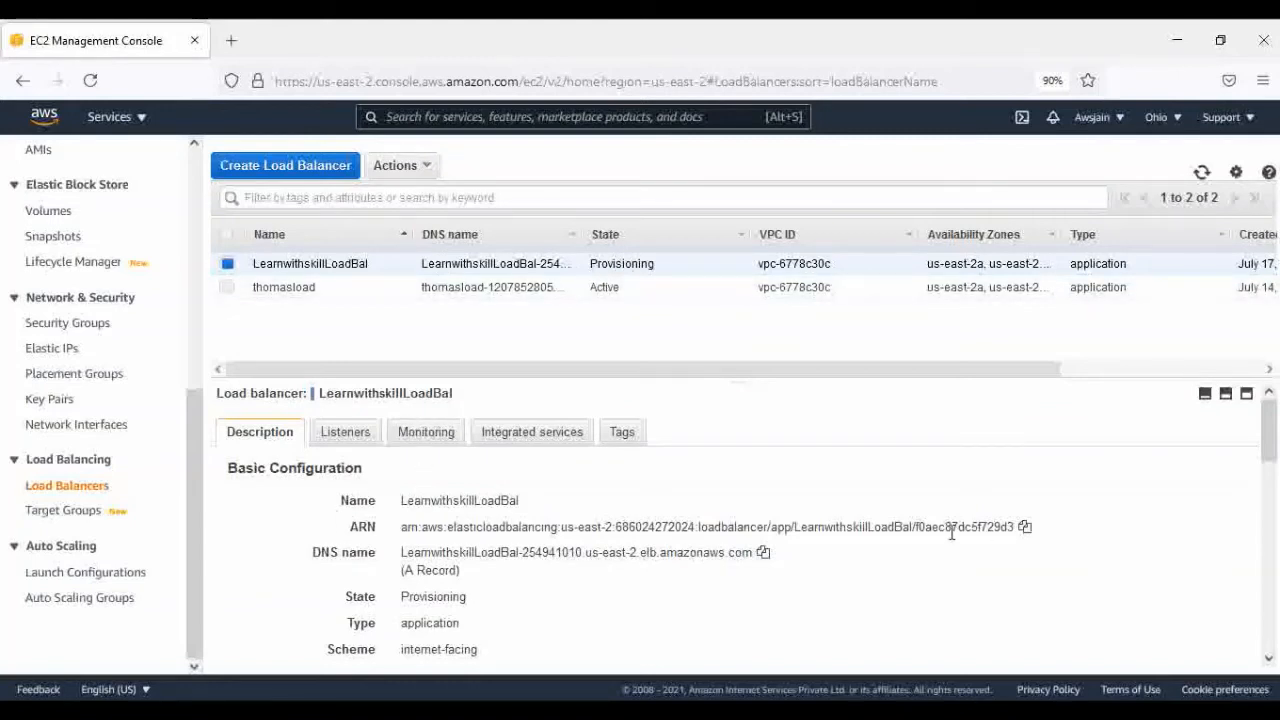
# Highlight the DNS name of LearnwithskillLoadBal, then list only the running EC2 instances.
pyautogui.moveTo(313, 552); pyautogui.dragTo(786, 565)
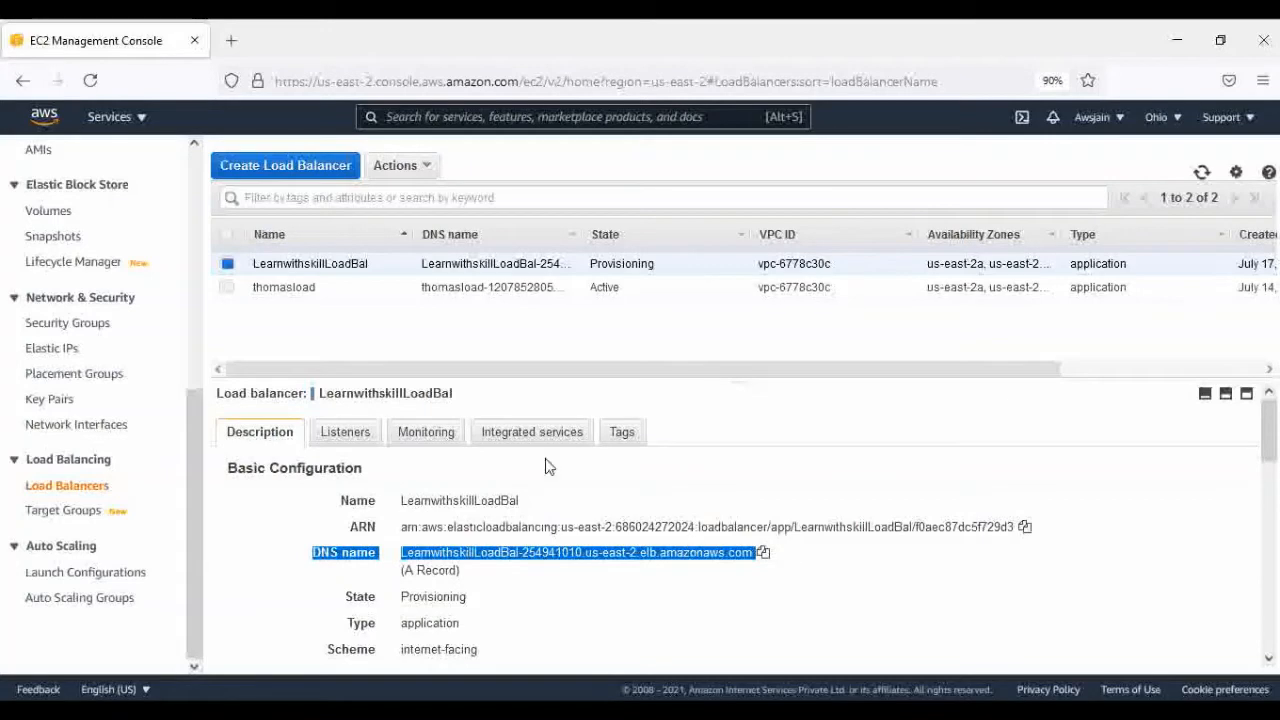
pyautogui.scroll(5, 90, 365)
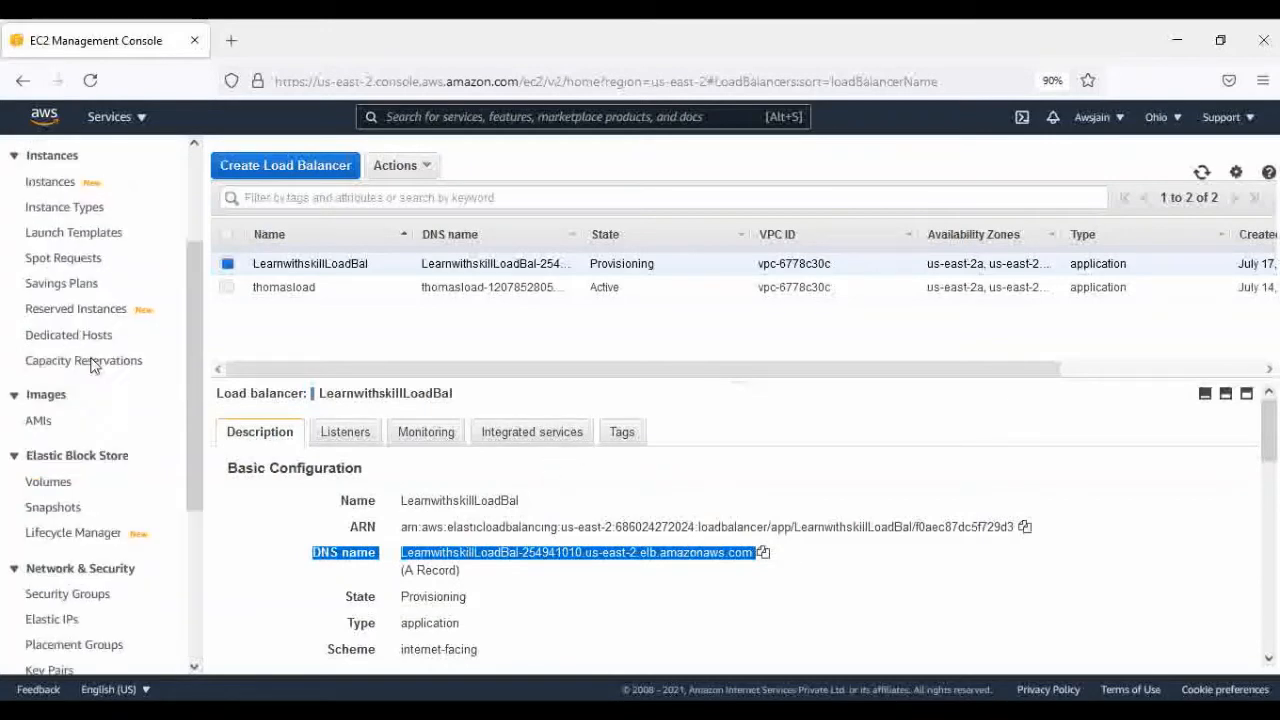
pyautogui.click(82, 220)
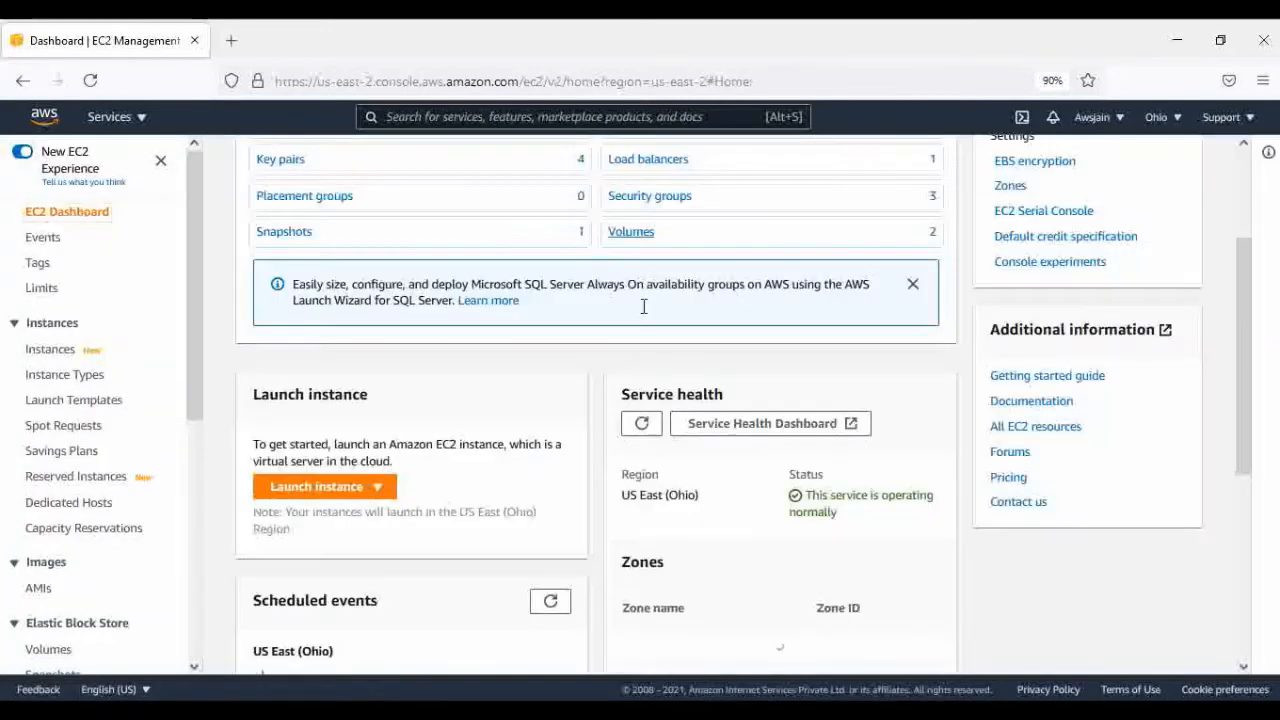
pyautogui.scroll(3, 463, 349)
pyautogui.click(292, 275)
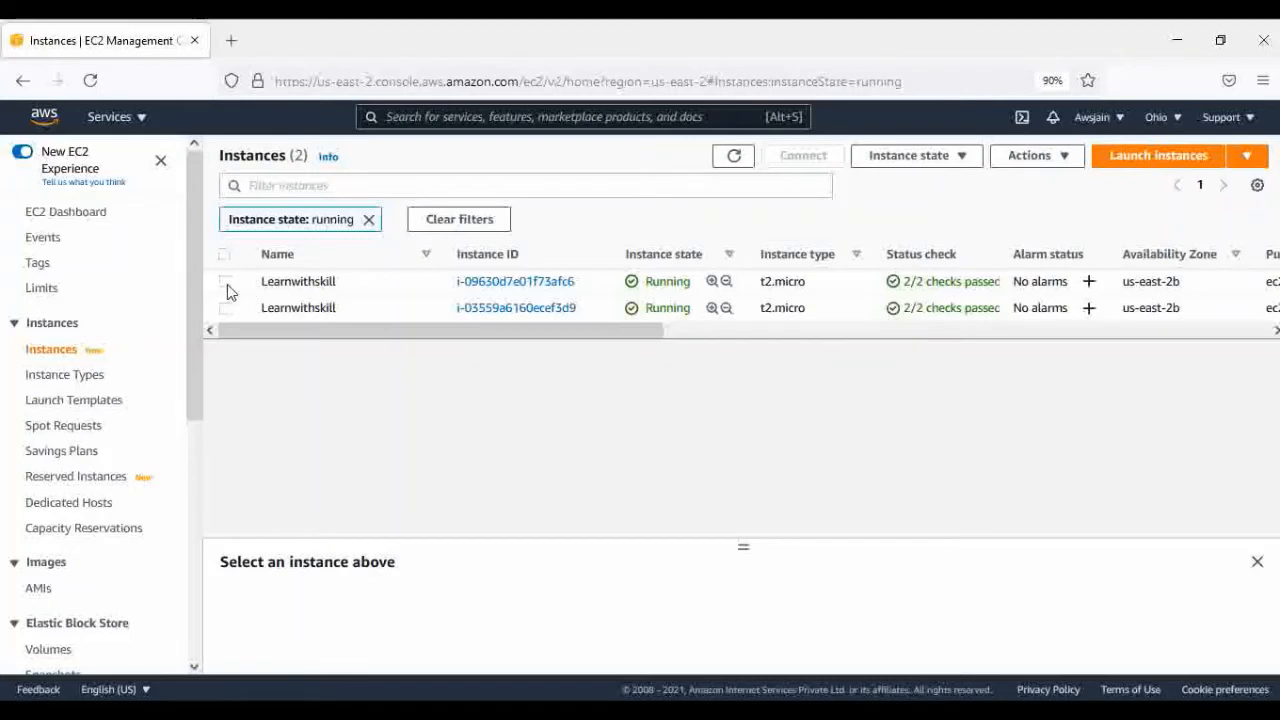
# Show enlarged details of the first Learnwithskill instance and copy its public IPv4 address.
pyautogui.click(226, 282)
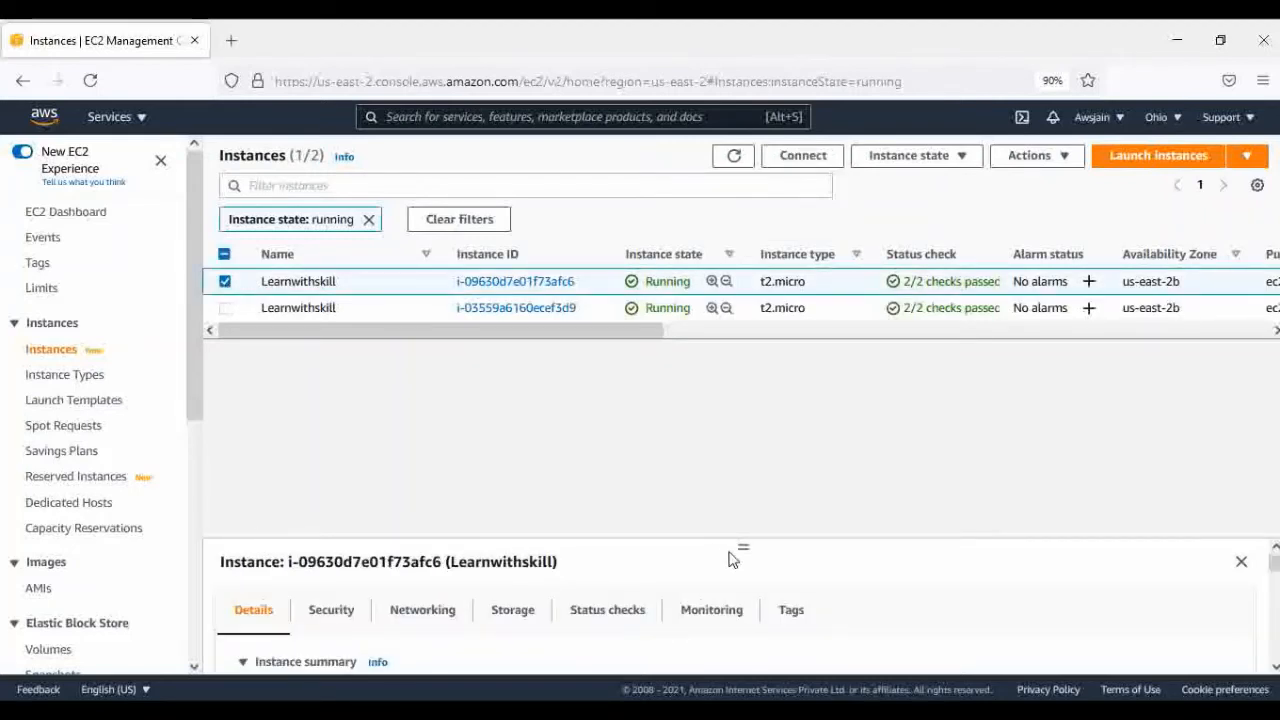
pyautogui.moveTo(743, 543); pyautogui.dragTo(723, 400)
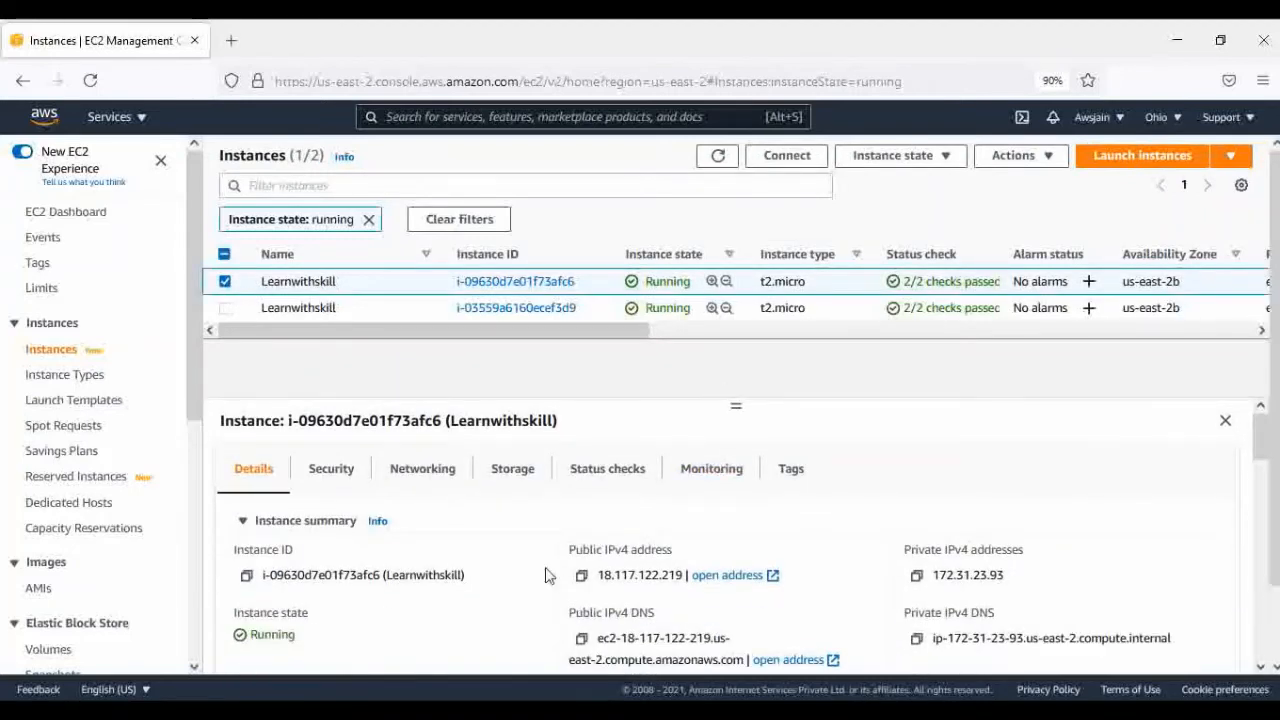
pyautogui.click(582, 577)
# Load /info.php at the copied instance address in a new browser tab and reload the page.
pyautogui.click(232, 41)
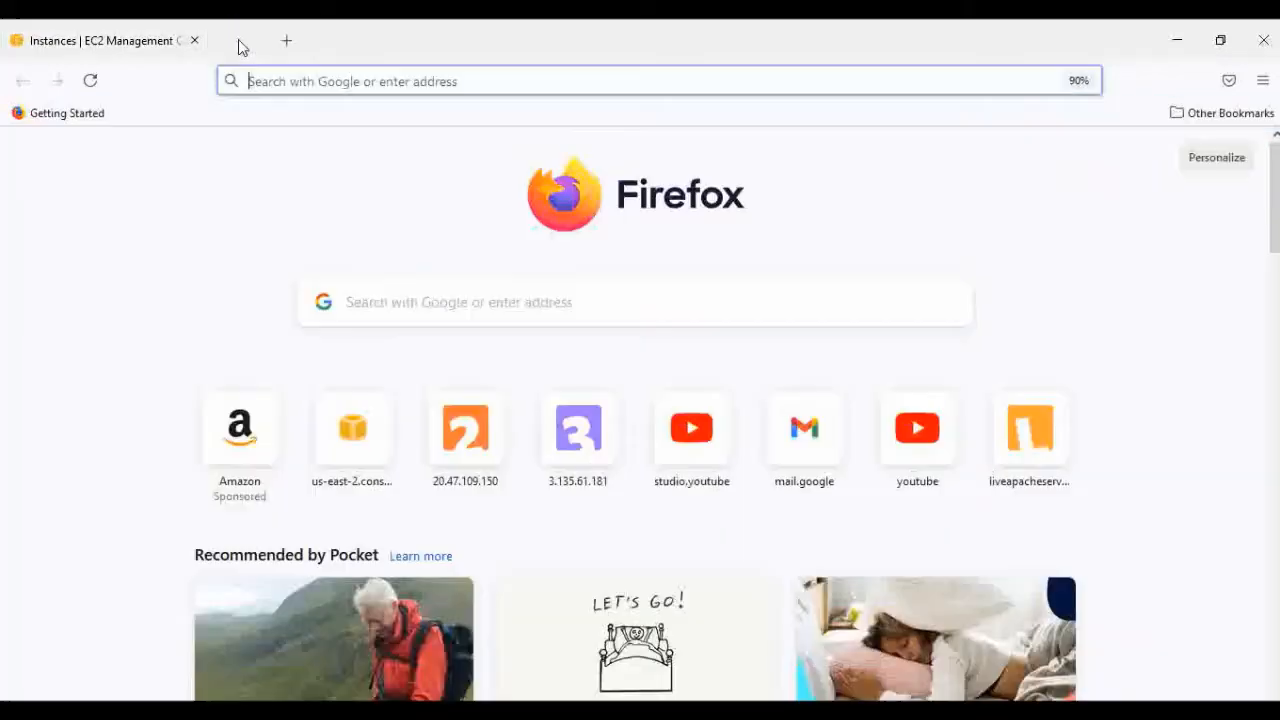
pyautogui.hotkey('ctrl', 'v')
pyautogui.write('/i')
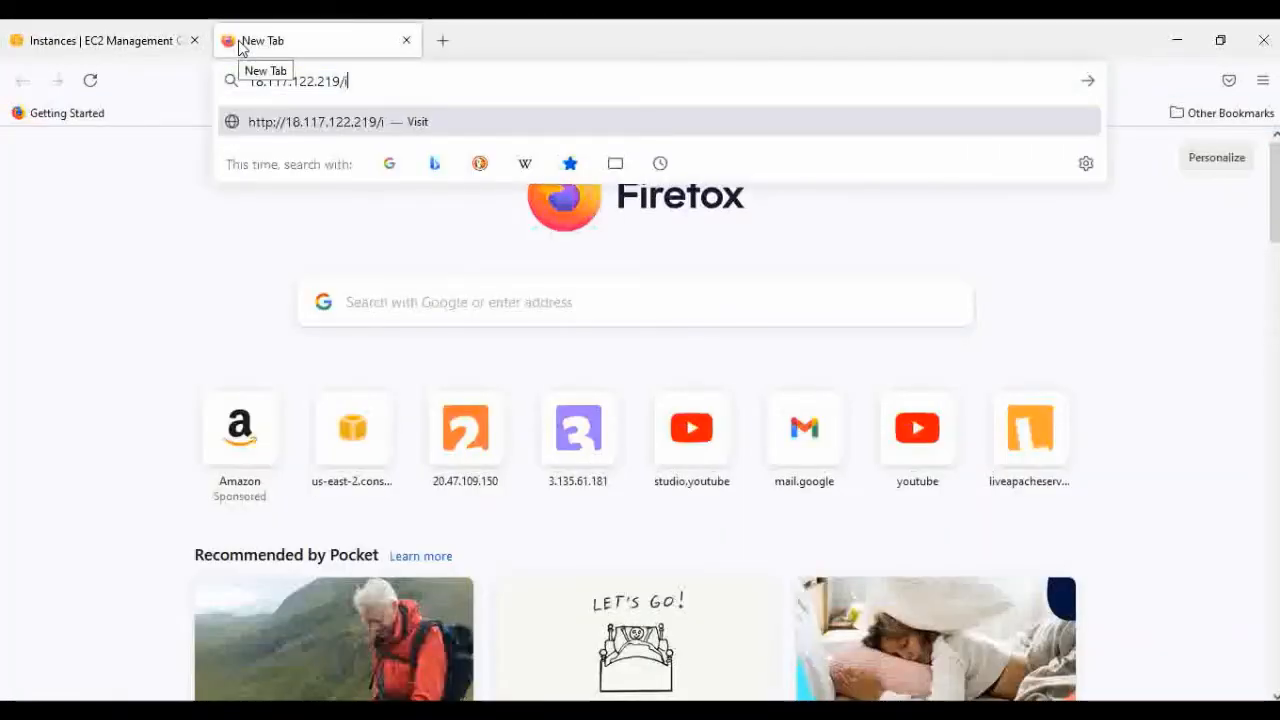
pyautogui.write('nfo.ph')
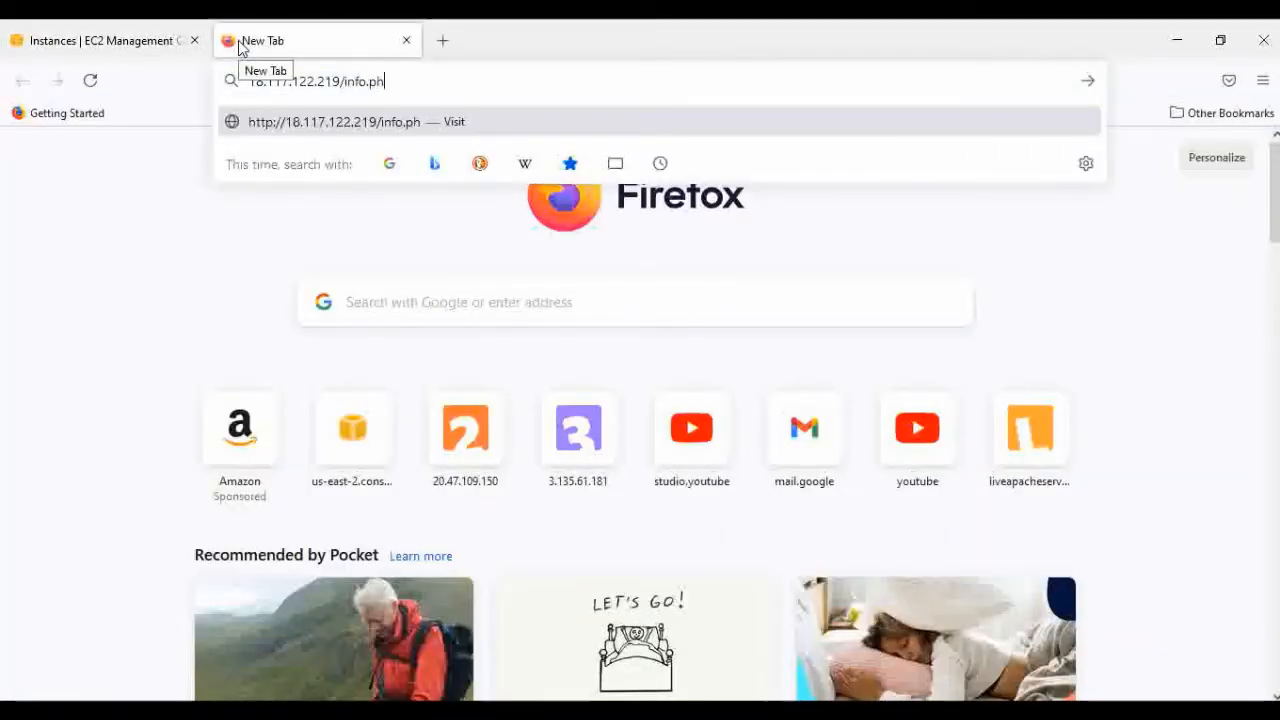
pyautogui.write('p')
pyautogui.press('Return')
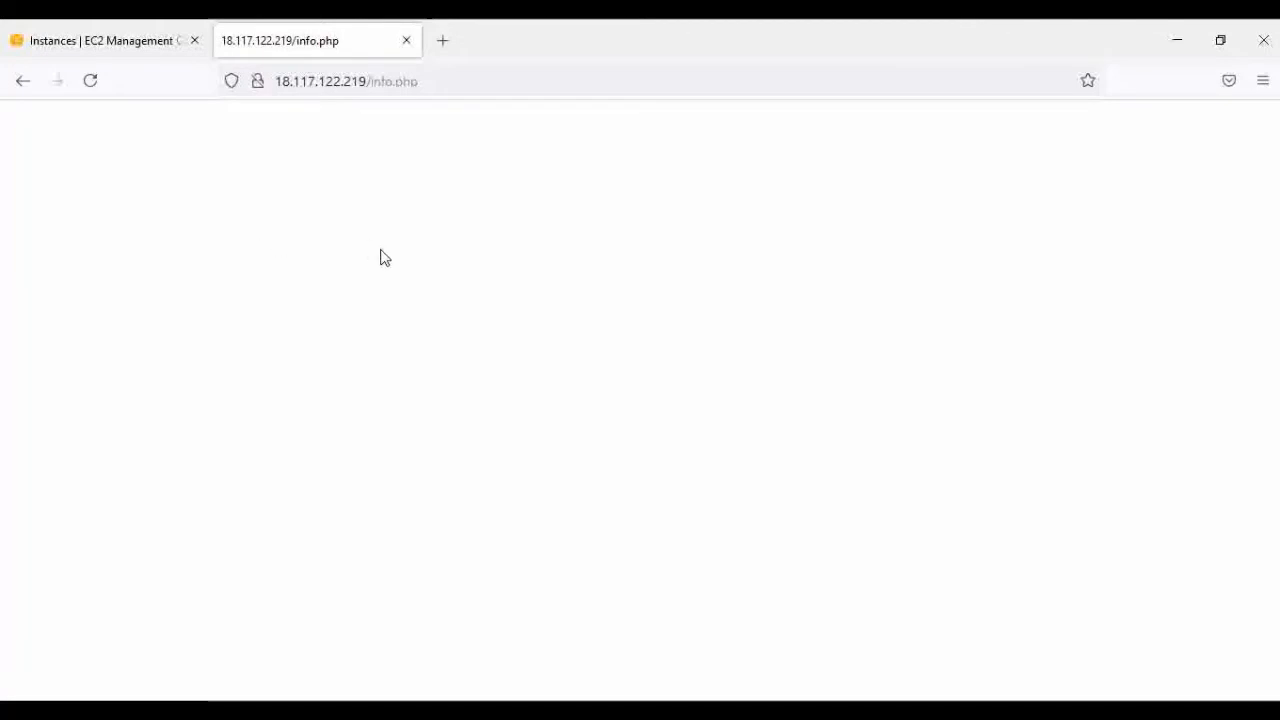
pyautogui.click(91, 81)
# Try the /index.php page at 18.117.122.219 in place of /info.php.
pyautogui.click(492, 89)
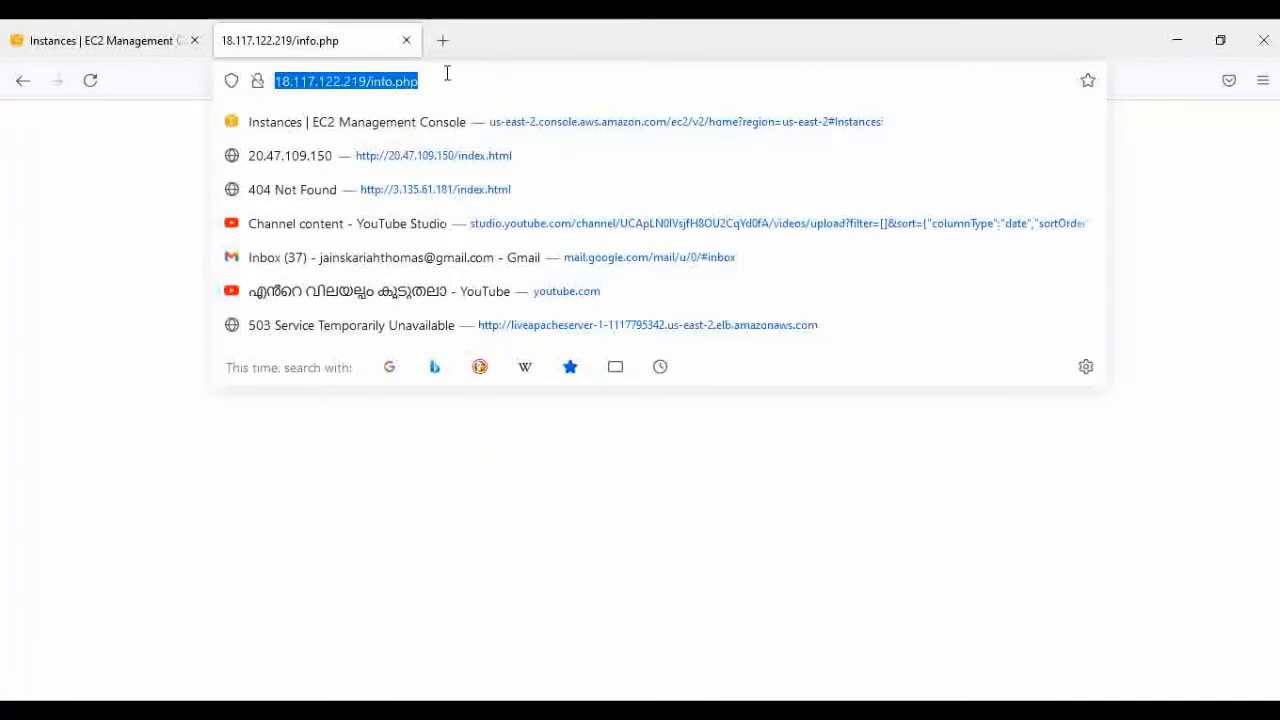
pyautogui.click(140, 42)
pyautogui.click(350, 42)
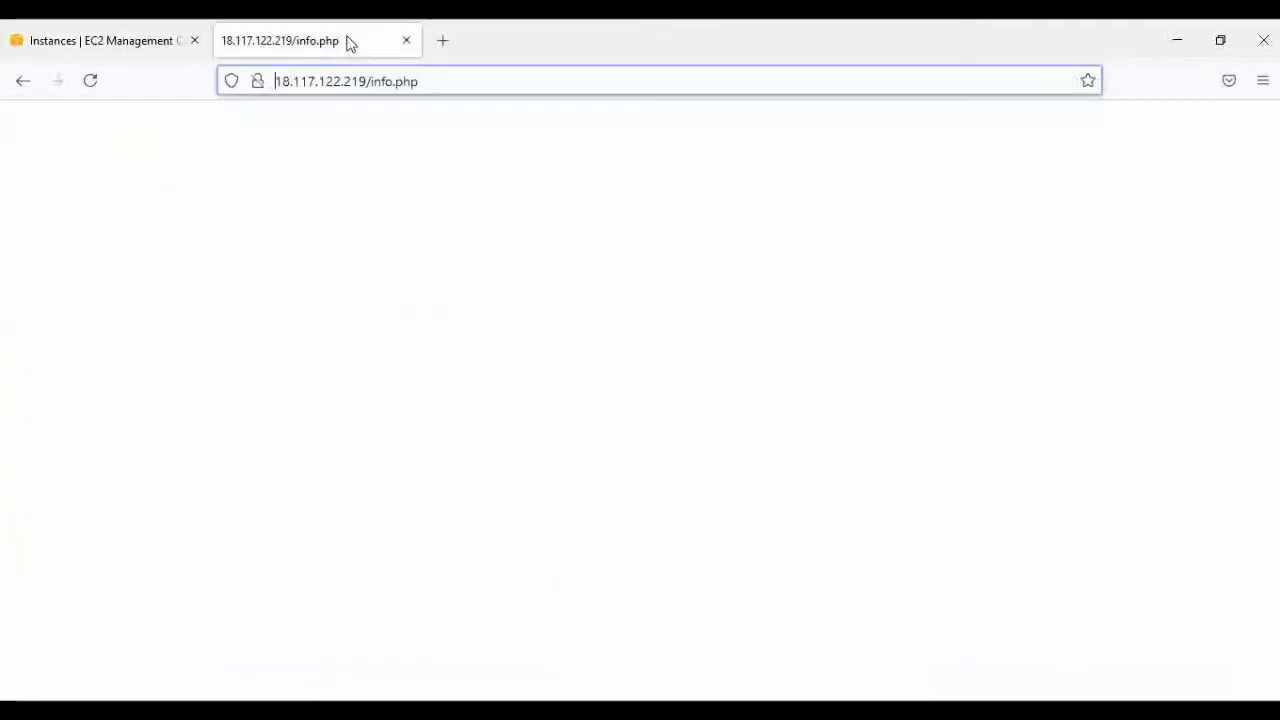
pyautogui.click(447, 84)
pyautogui.press('BackSpace')
pyautogui.press('BackSpace')
pyautogui.press('BackSpace')
pyautogui.press('BackSpace')
pyautogui.press('BackSpace')
pyautogui.press('BackSpace')
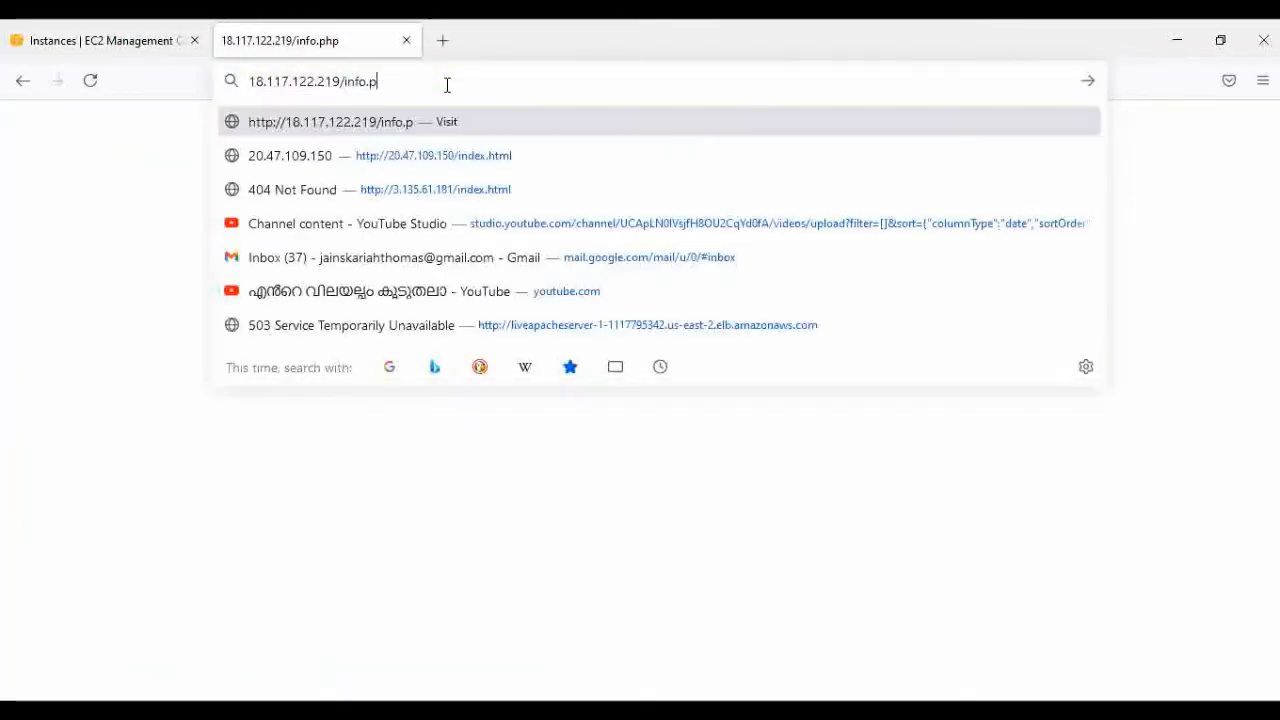
pyautogui.write('dex')
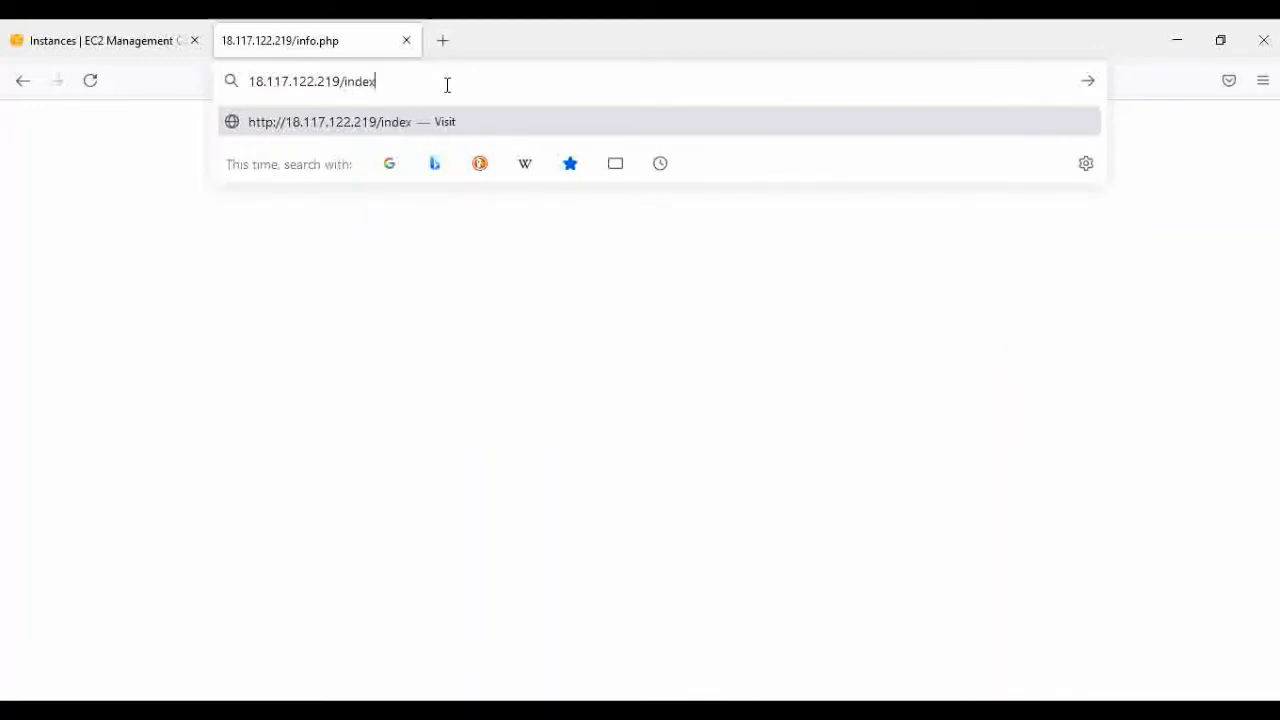
pyautogui.write('.php')
pyautogui.press('Return')
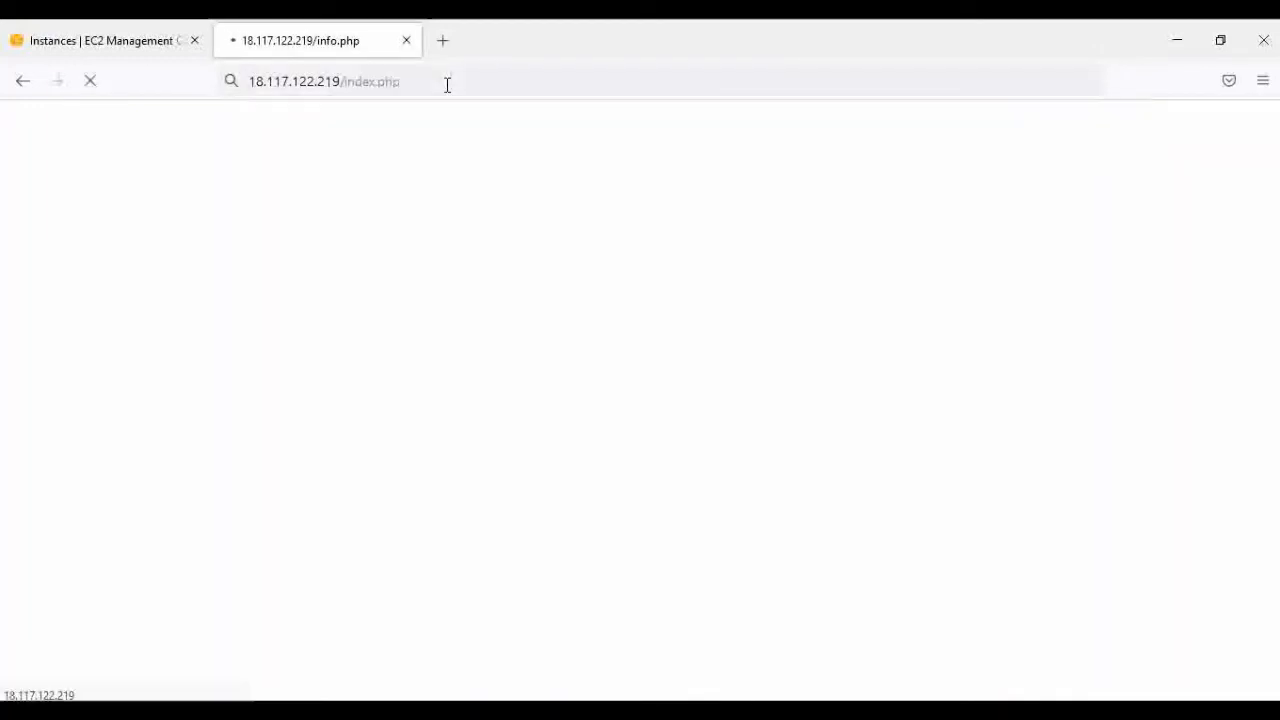
# Try the /index.html page at 18.117.122.219.
pyautogui.click(447, 84)
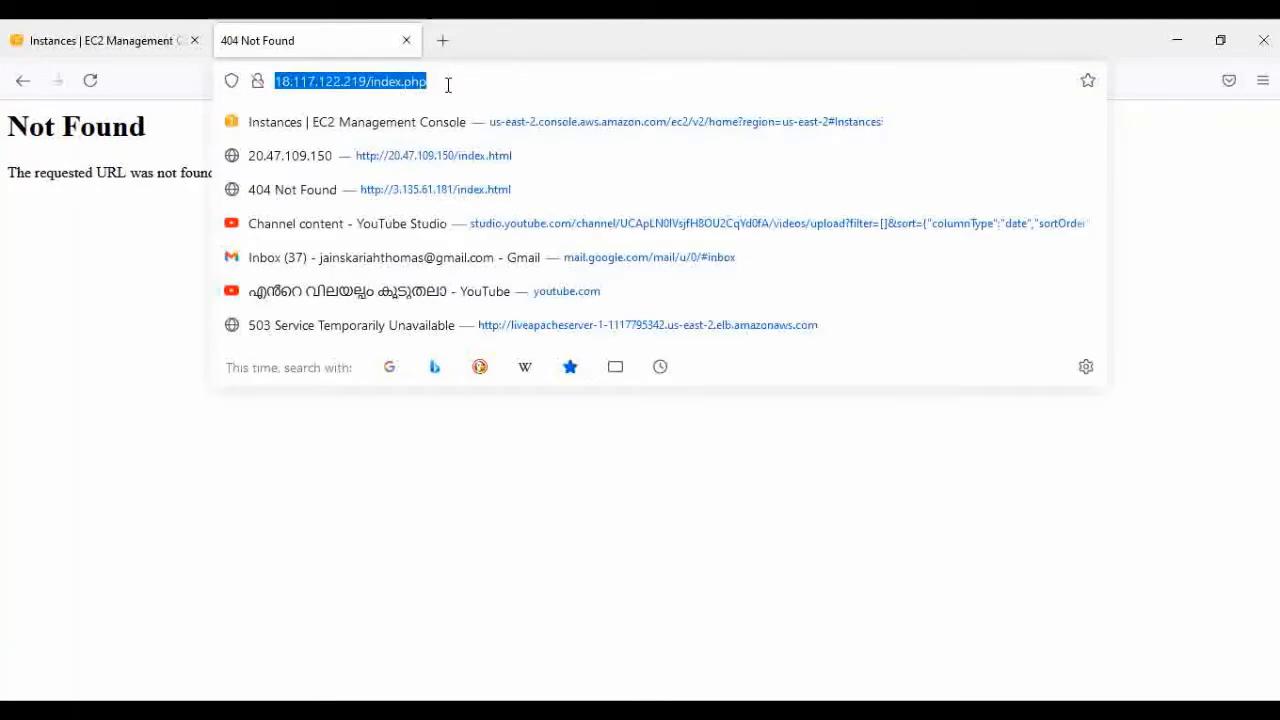
pyautogui.click(448, 85)
pyautogui.press('BackSpace')
pyautogui.press('BackSpace')
pyautogui.press('BackSpace')
pyautogui.write('html')
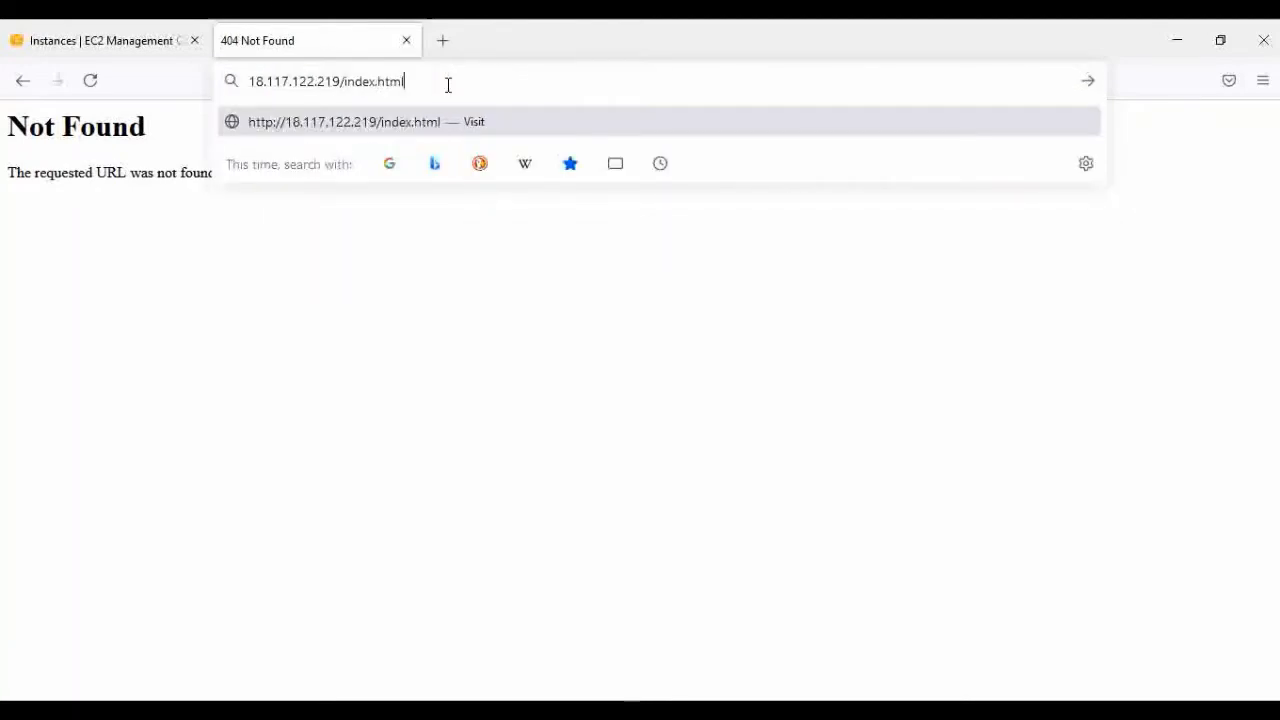
pyautogui.press('Return')
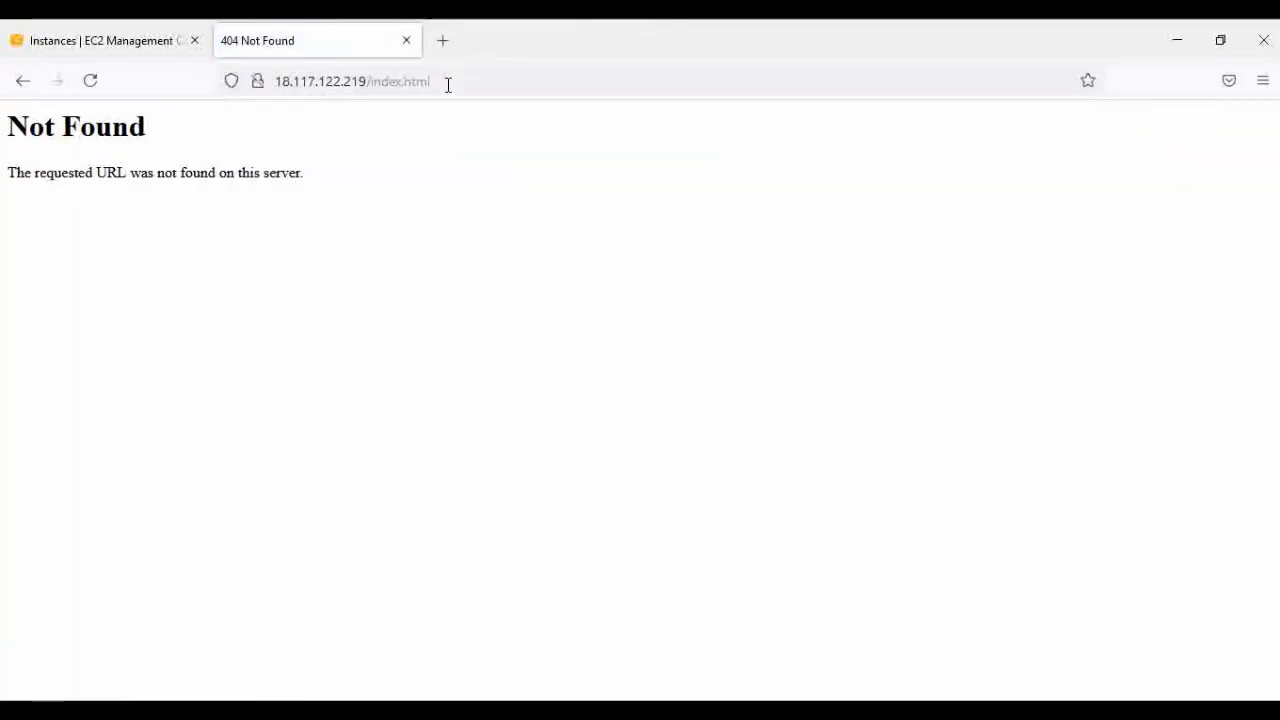
# Return to the /info.php page at 18.117.122.219.
pyautogui.click(448, 85)
pyautogui.click(448, 85)
pyautogui.press('BackSpace')
pyautogui.press('BackSpace')
pyautogui.press('BackSpace')
pyautogui.press('BackSpace')
pyautogui.press('BackSpace')
pyautogui.press('BackSpace')
pyautogui.press('BackSpace')
pyautogui.press('BackSpace')
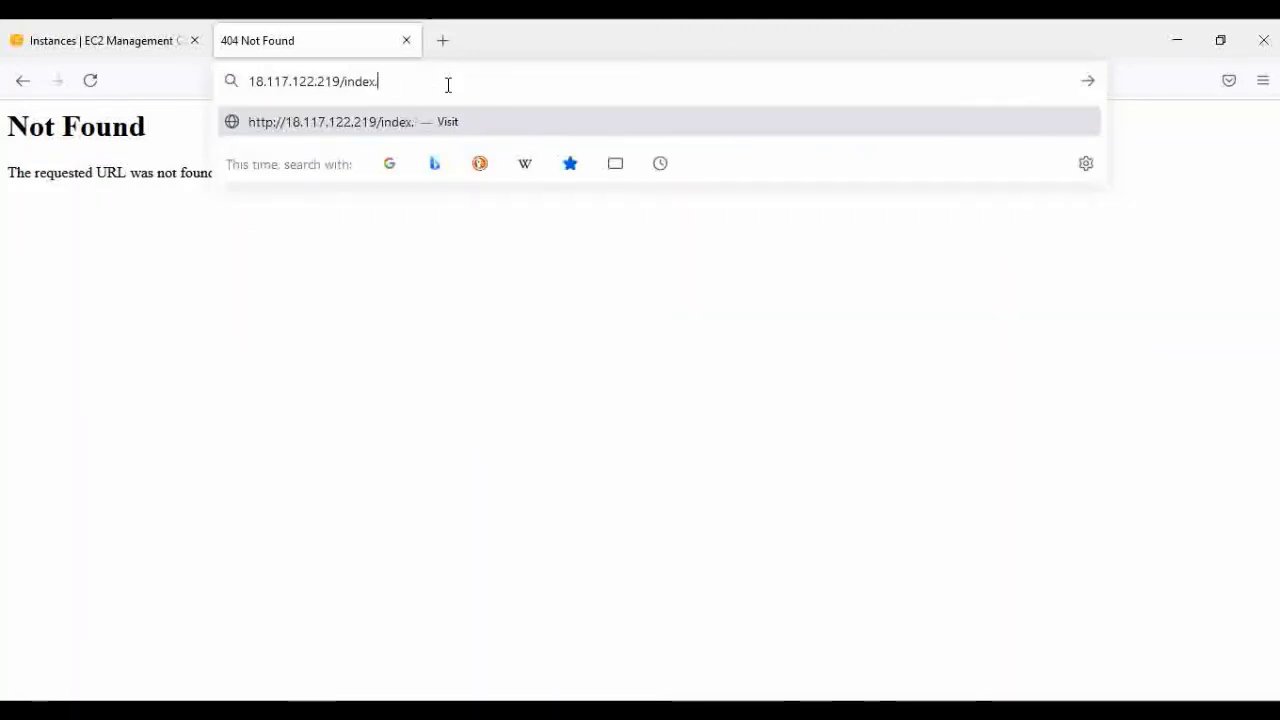
pyautogui.write('fo.php')
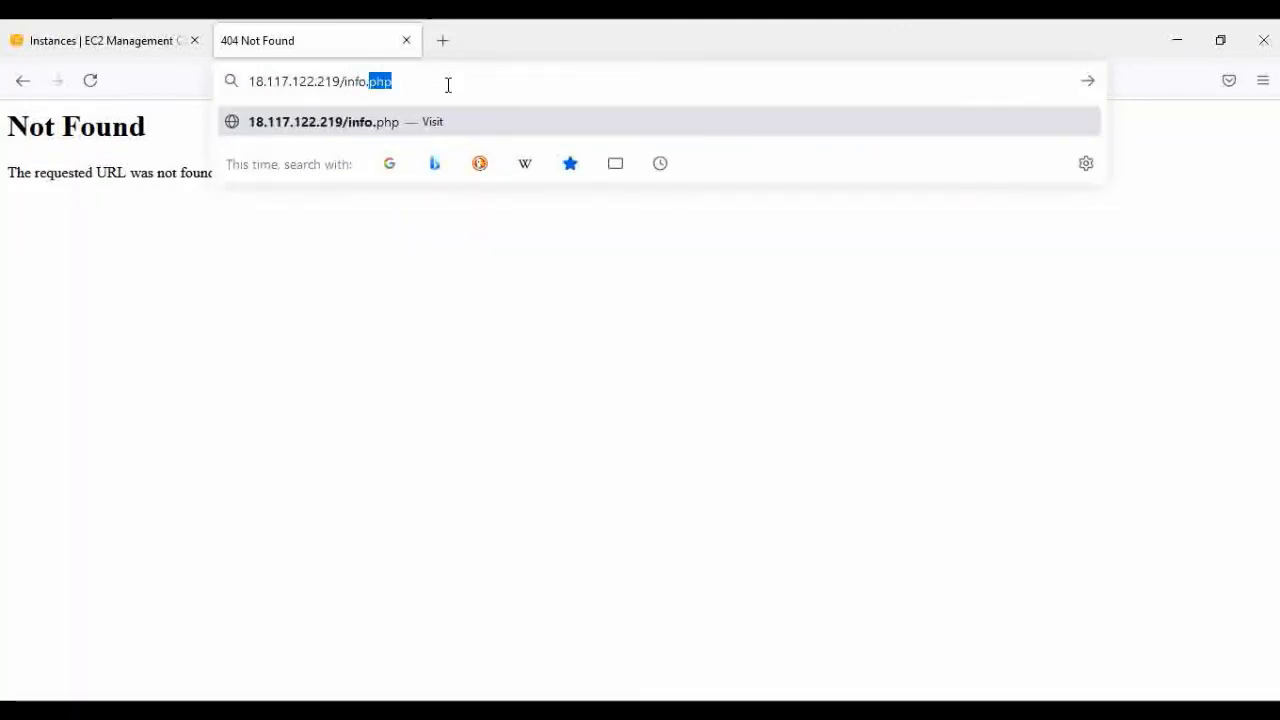
pyautogui.press('Return')
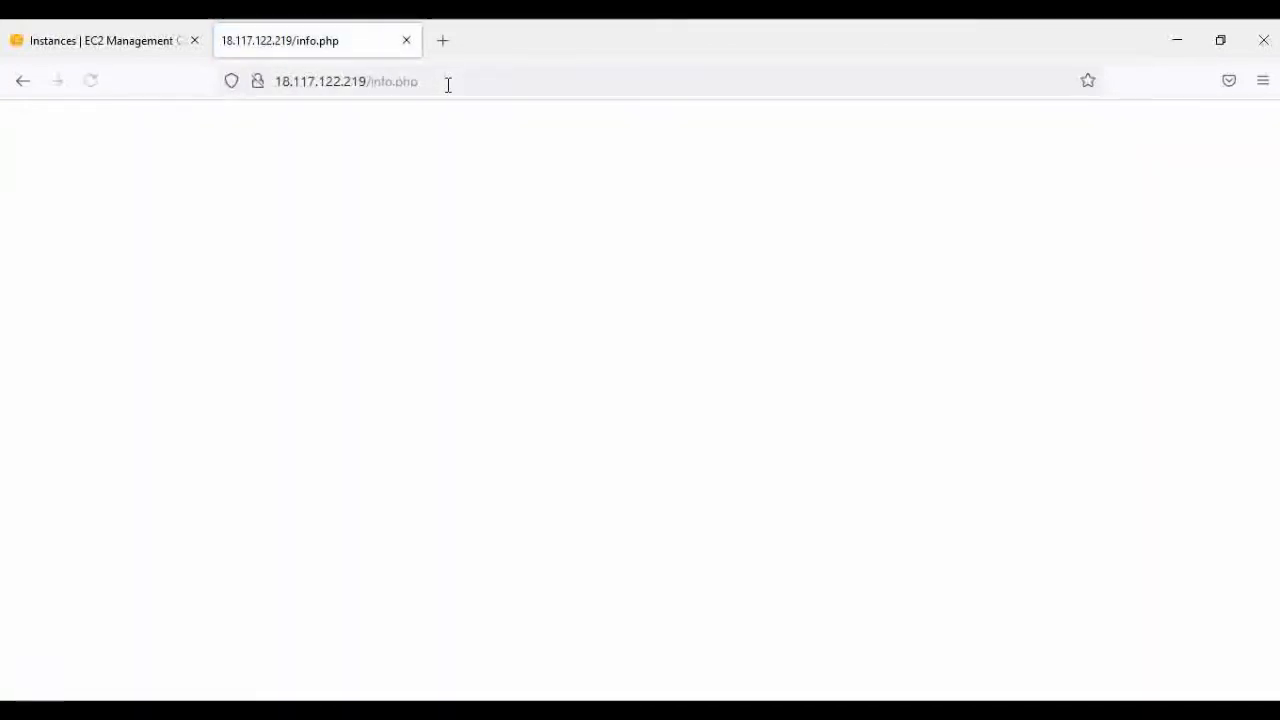
# Check the setup commands in Notepad, then copy the example SSH command for the first Learnwithskill instance from the EC2 console.
pyautogui.hotkey('alt', 'Tab')
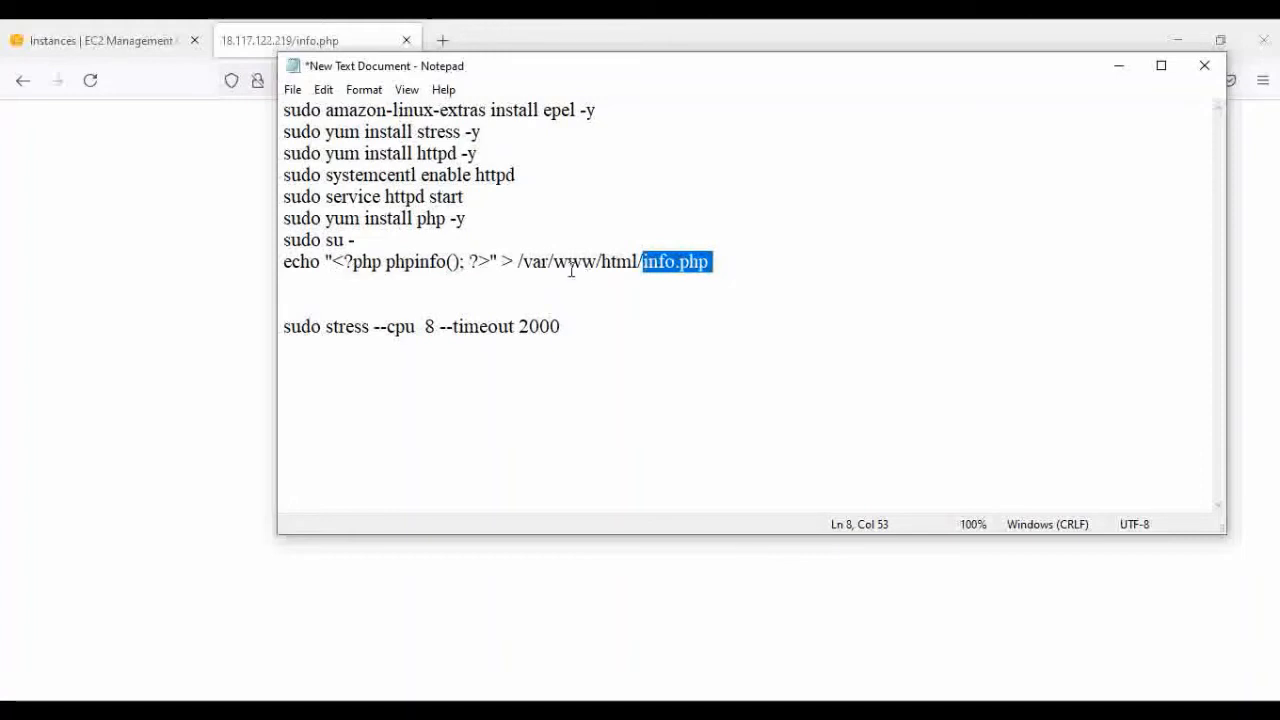
pyautogui.click(163, 45)
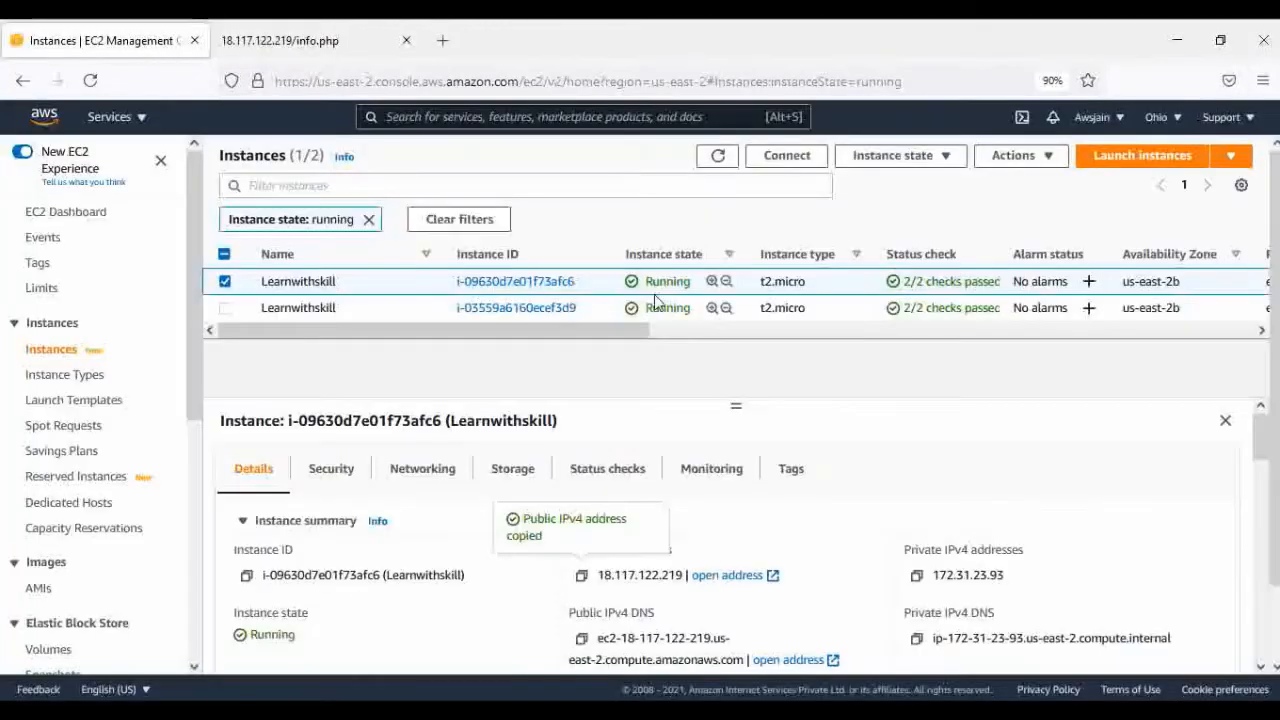
pyautogui.click(780, 165)
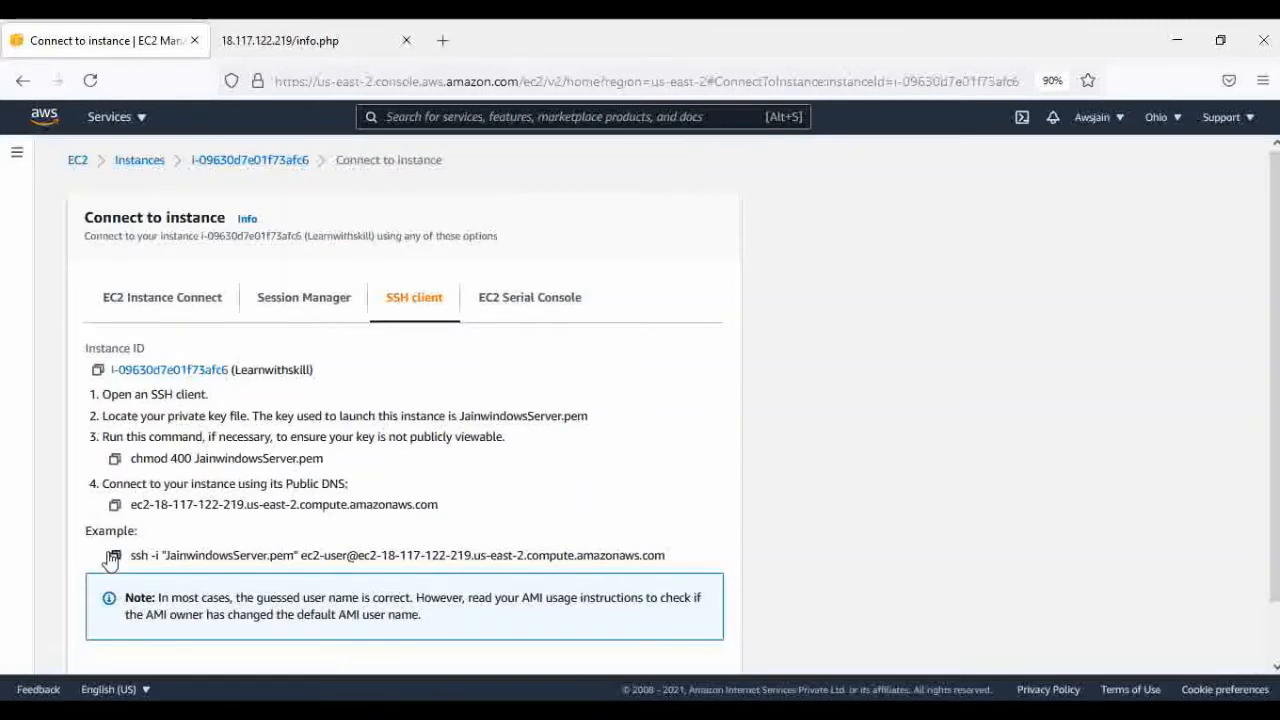
pyautogui.click(114, 556)
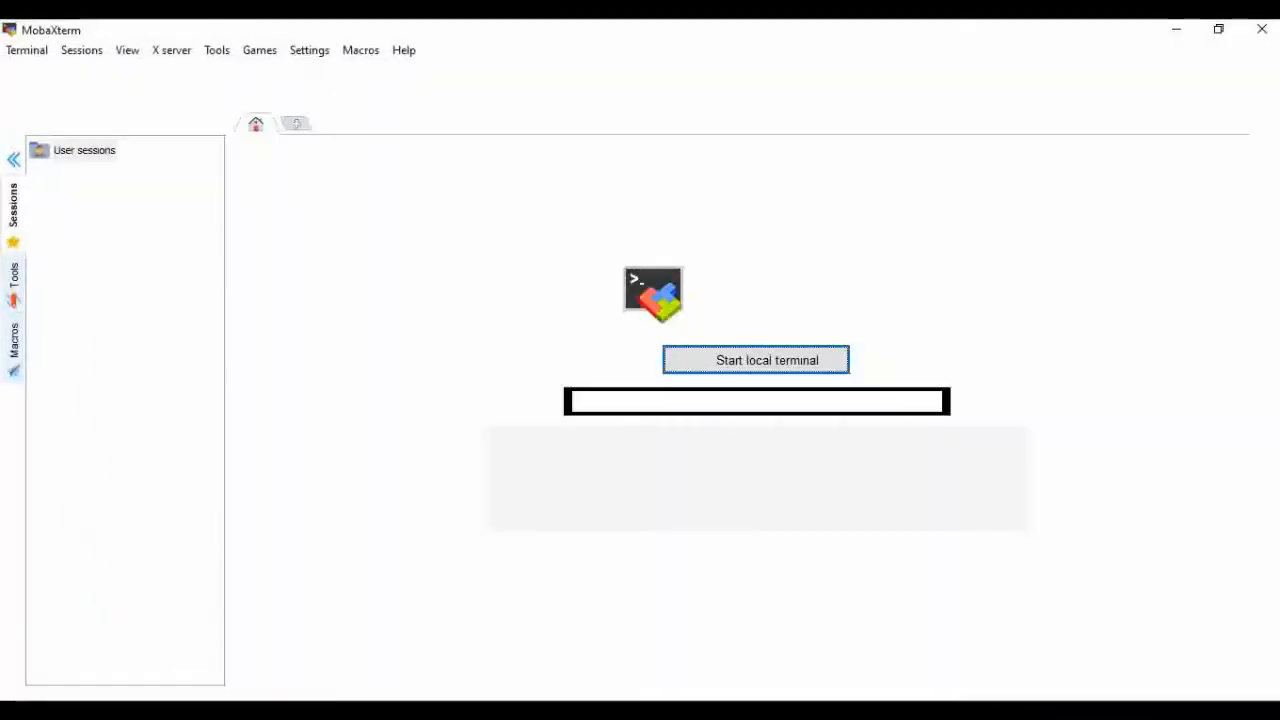
# In MobaXterm, start a local terminal and connect to the instance with the copied SSH command.
pyautogui.click(745, 360)
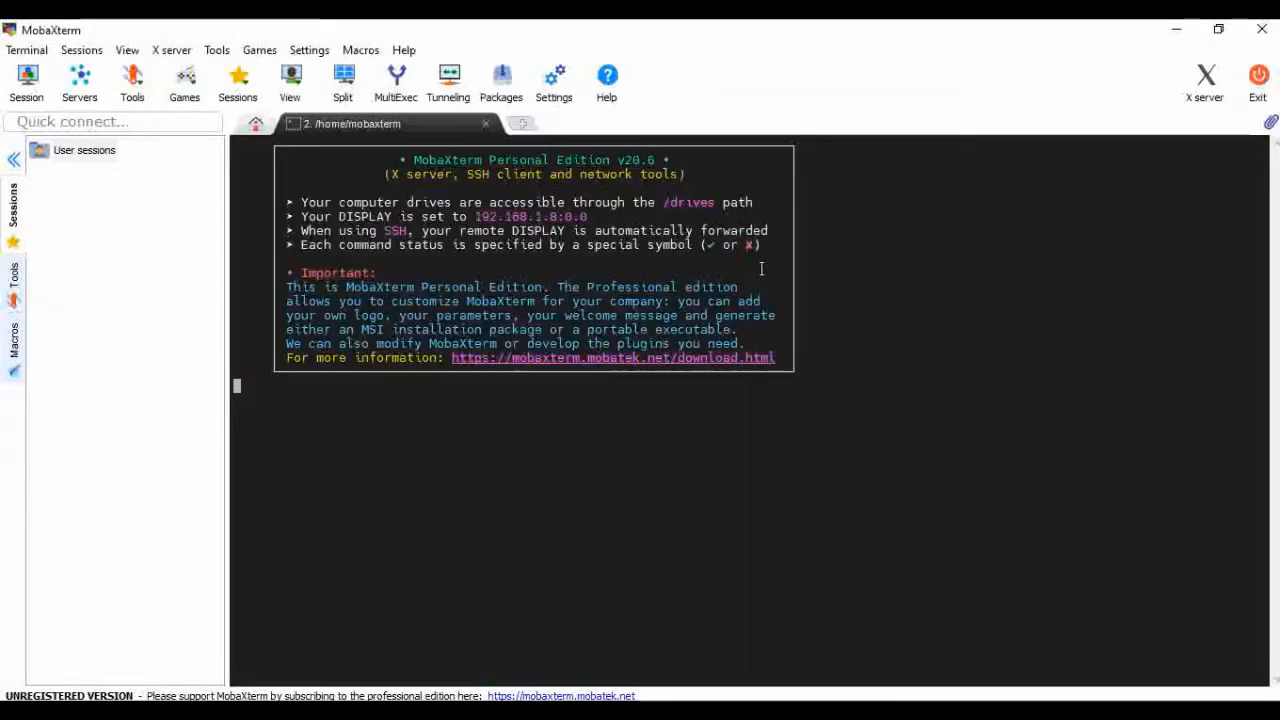
pyautogui.rightClick(943, 229)
pyautogui.click(958, 300)
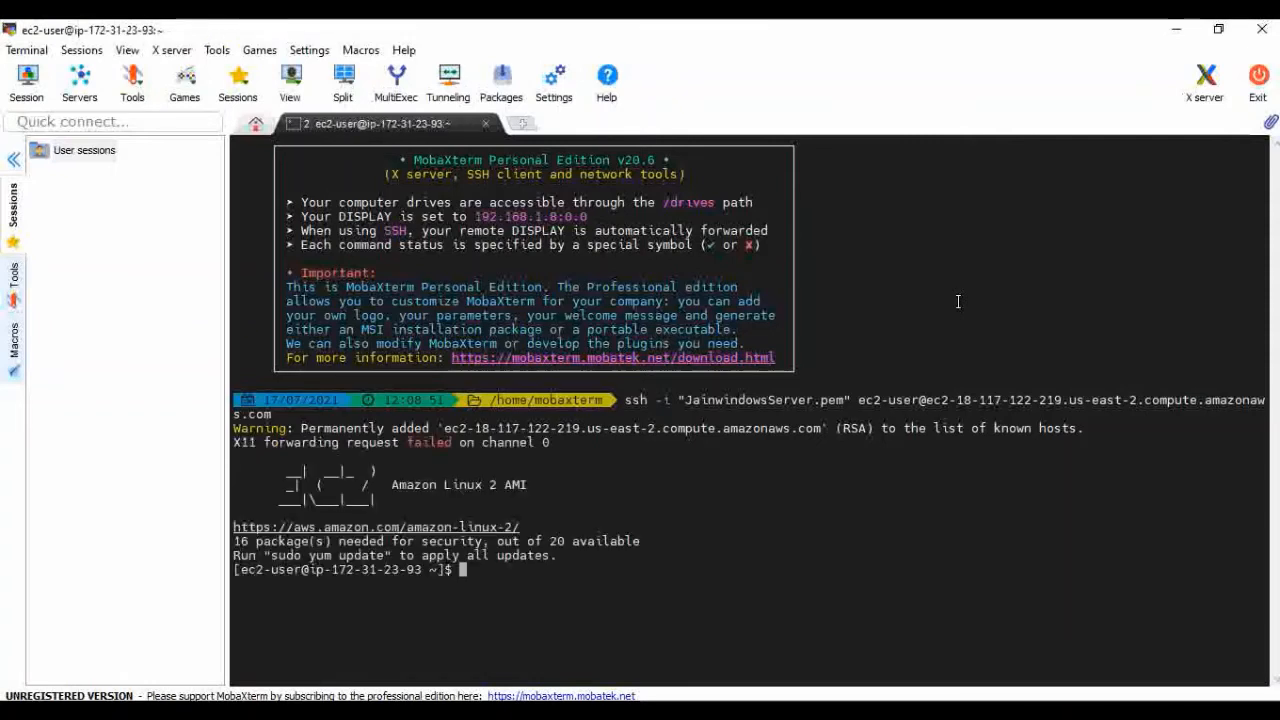
# Switch to the root user with sudo su - and list the web server processes with ps aux | grep http.
pyautogui.write('udo su -')
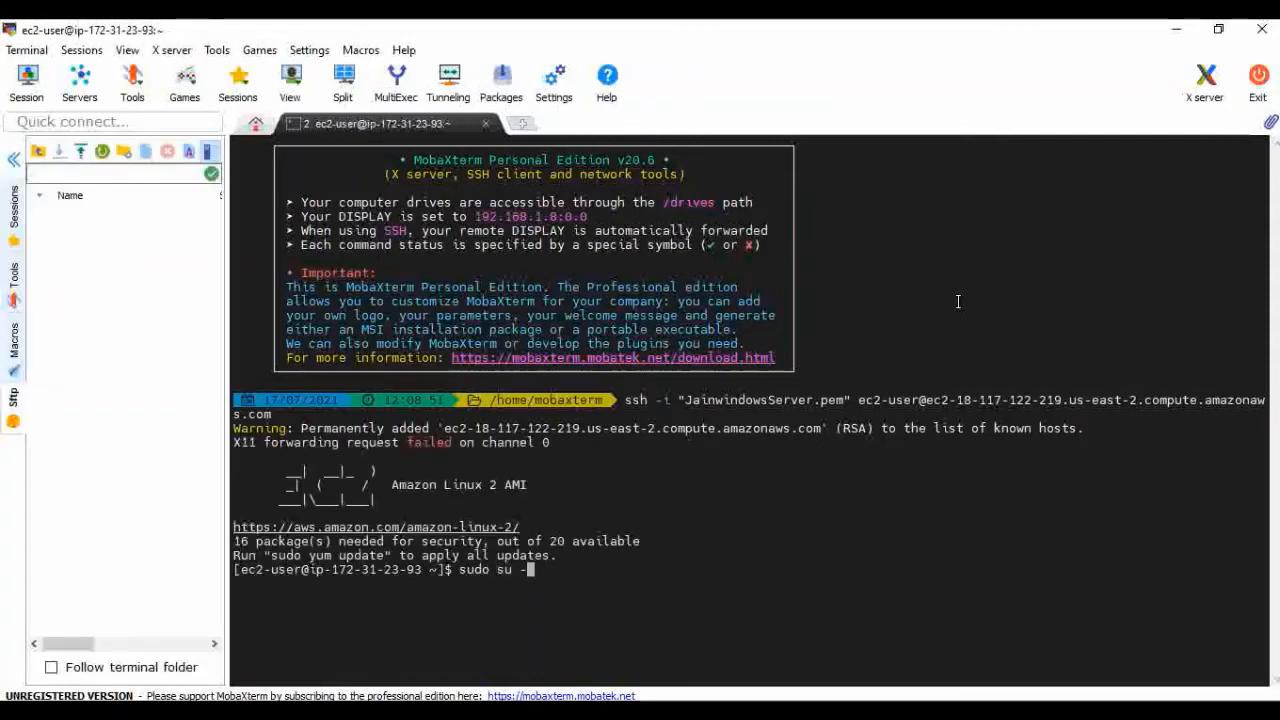
pyautogui.press('Return')
pyautogui.write('ps')
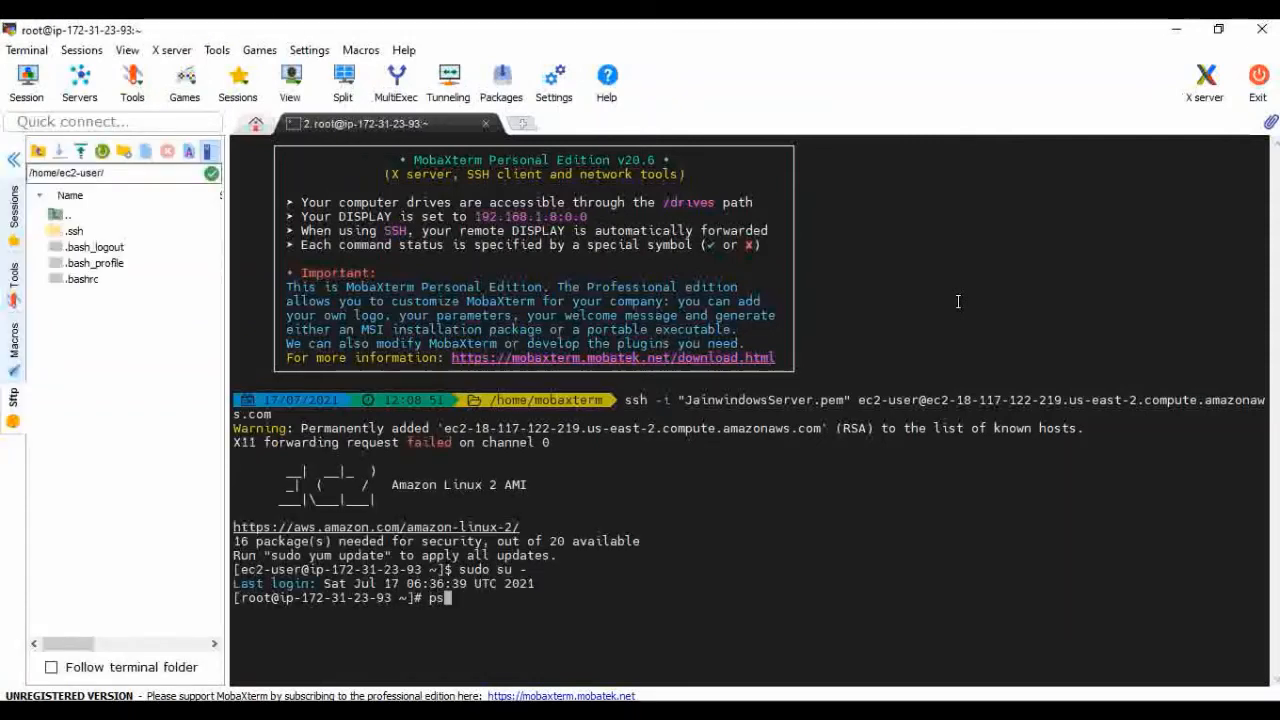
pyautogui.write(' aux | grep http')
pyautogui.press('Return')
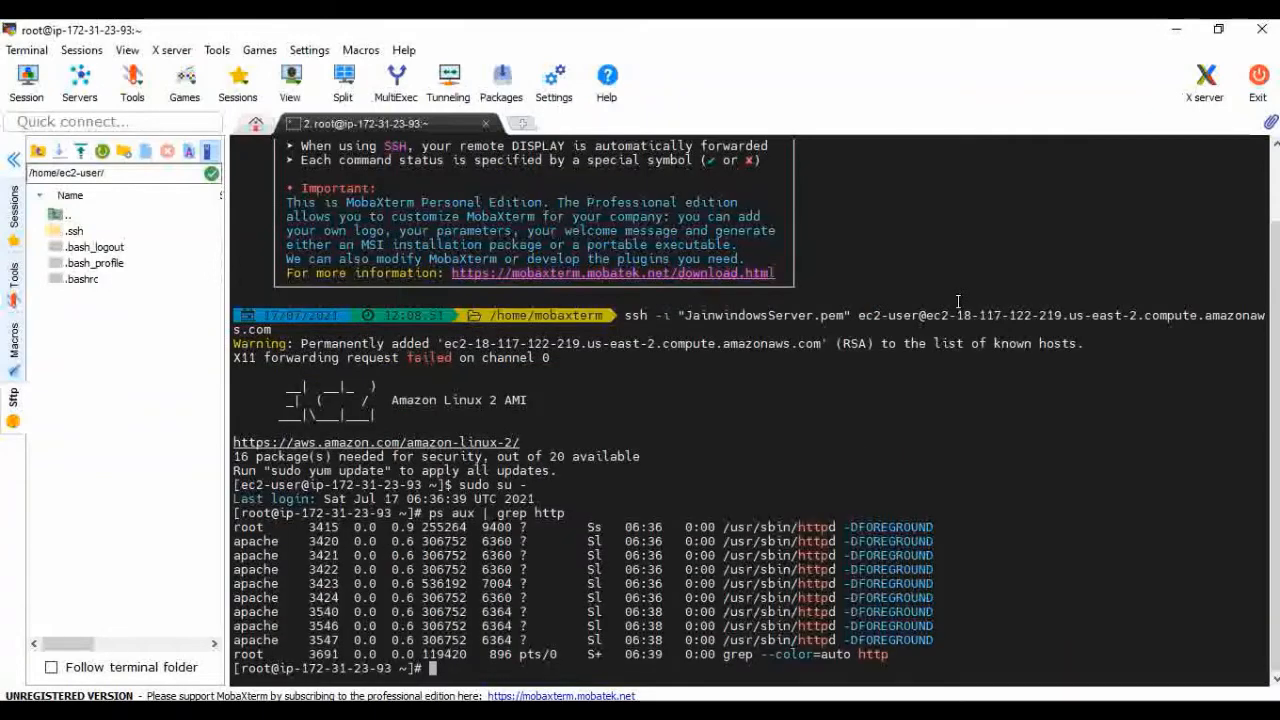
pyautogui.press('Return')
pyautogui.press('Return')
pyautogui.press('Return')
pyautogui.press('Return')
pyautogui.press('Return')
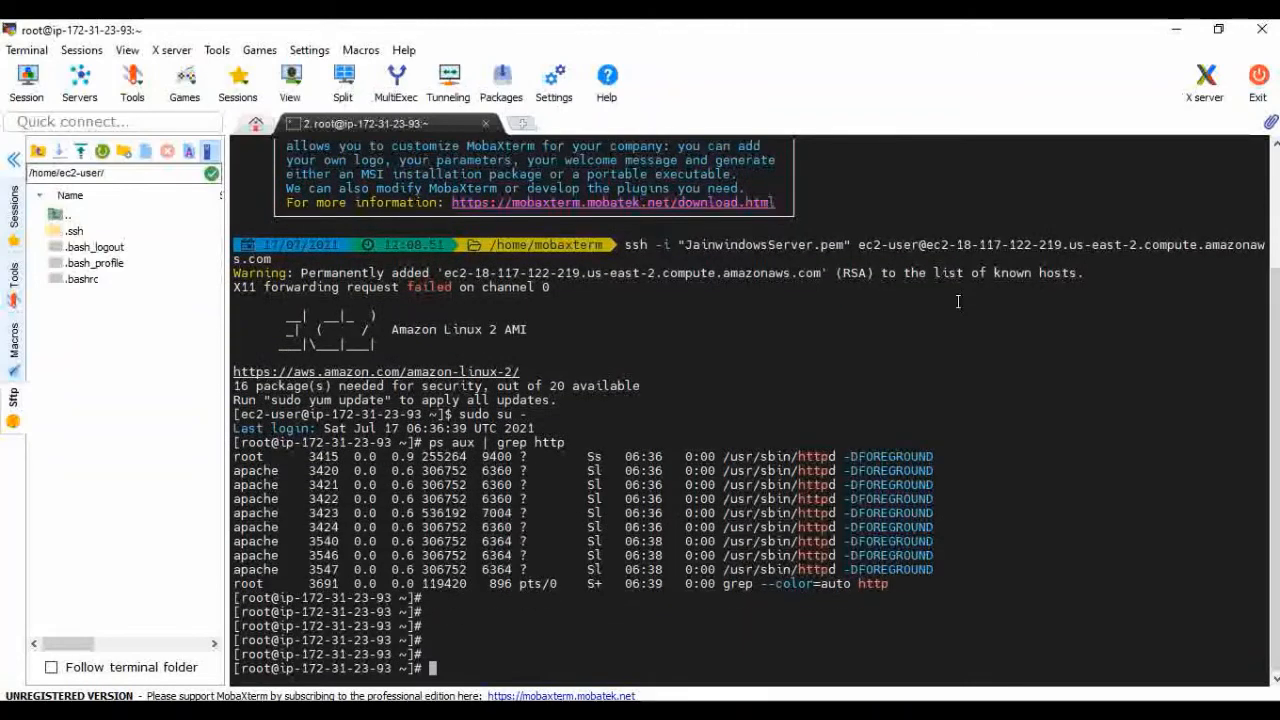
# Go to /var/www/html/, list all its files in long format, and print the contents of info.php.
pyautogui.write('cd /var/www/html/')
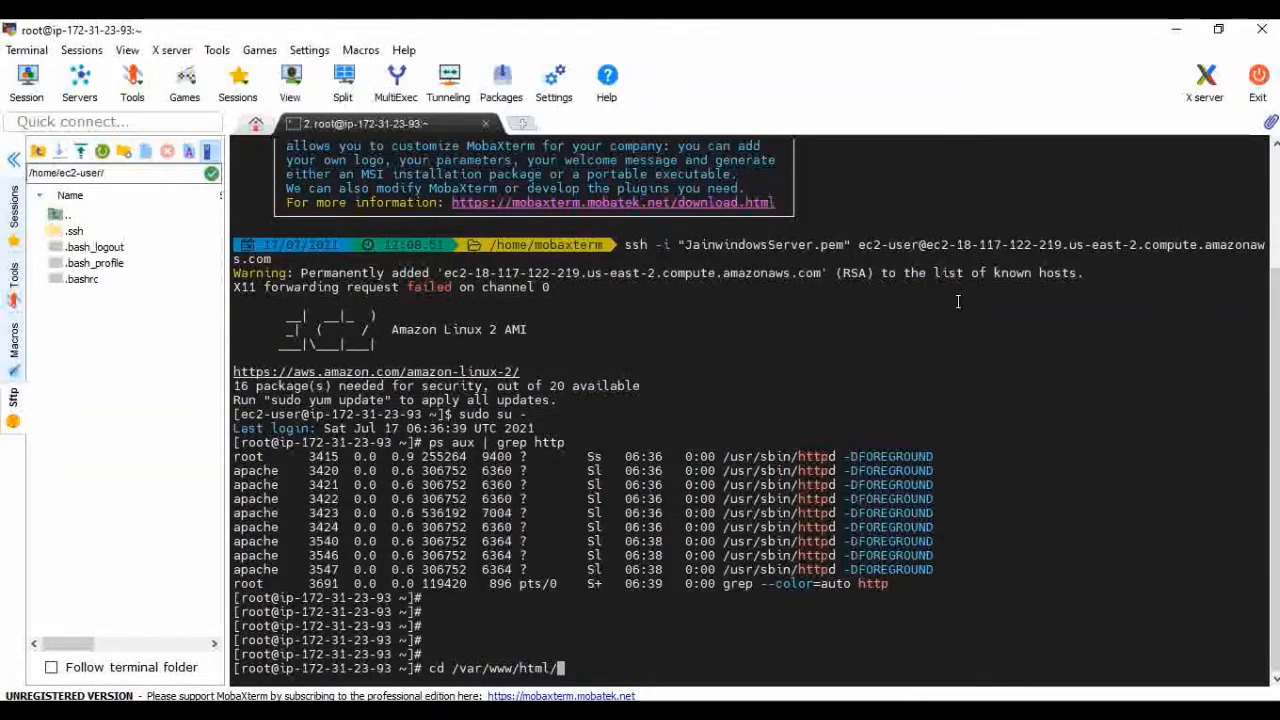
pyautogui.press('Return')
pyautogui.write('ls -la')
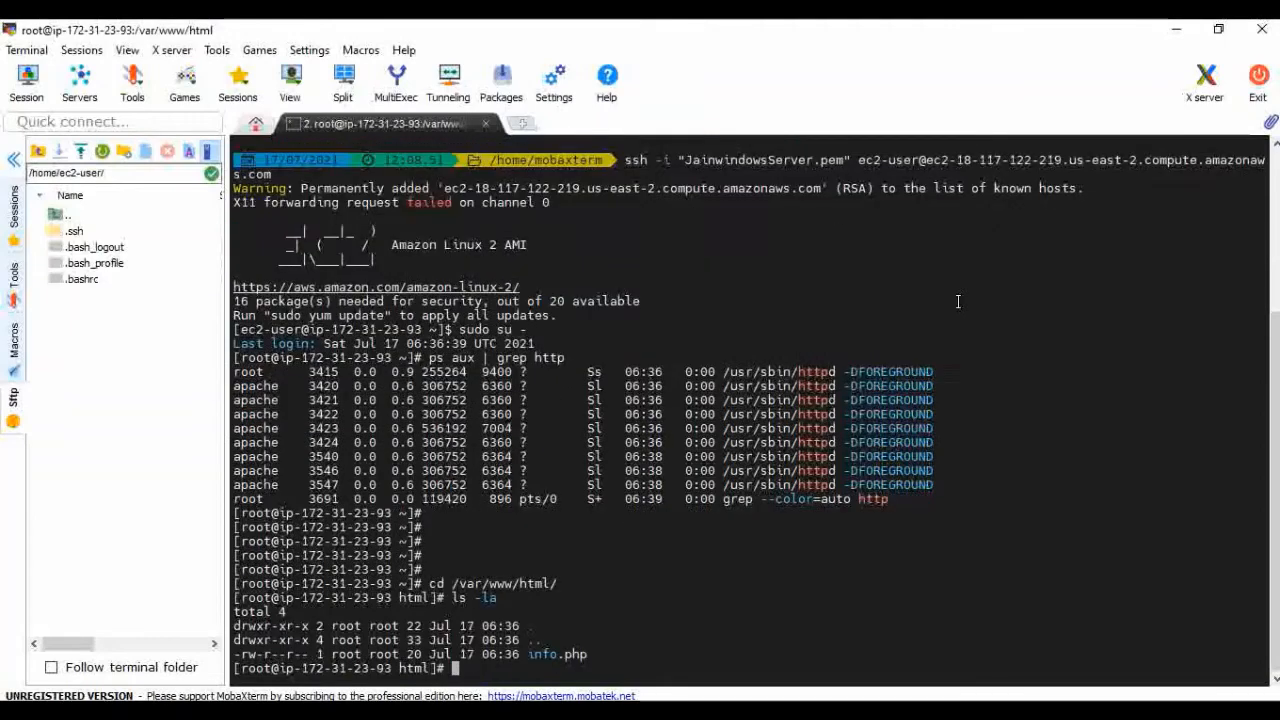
pyautogui.press('Return')
pyautogui.write('cat info.php')
pyautogui.press('Return')
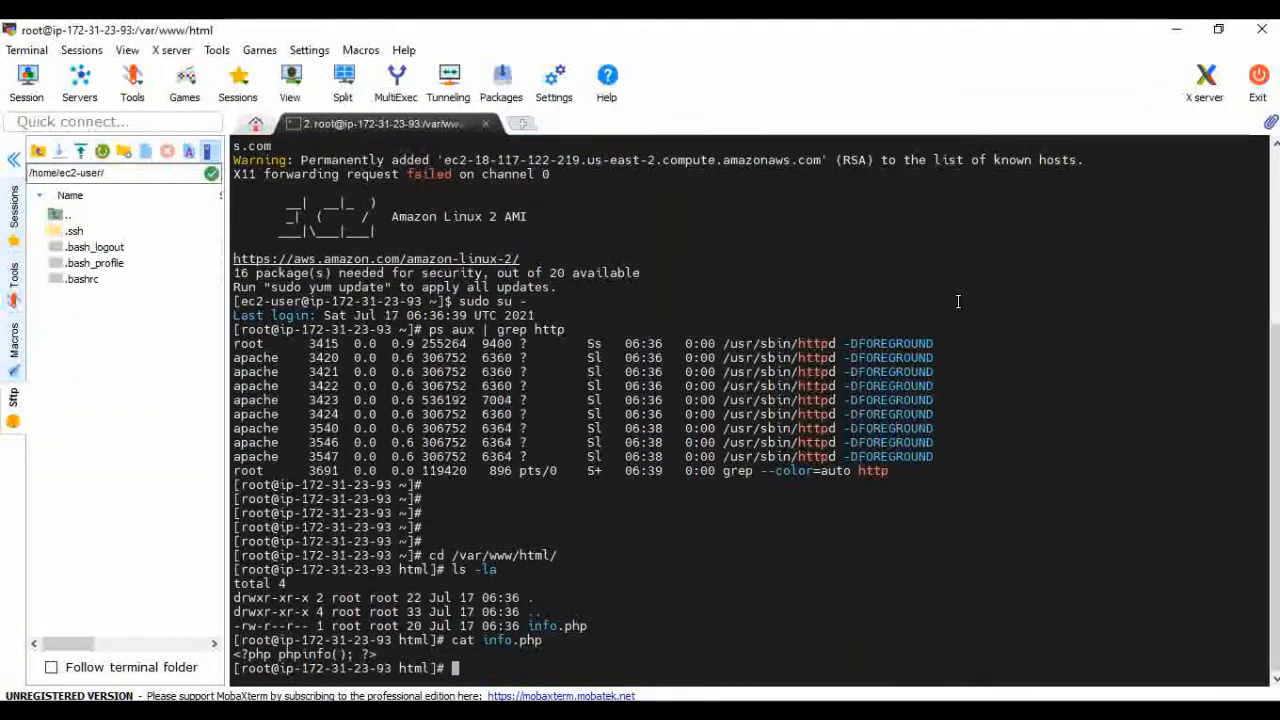
# Check the installed PHP version with php -v.
pyautogui.write('php -')
pyautogui.write('v')
pyautogui.press('Return')
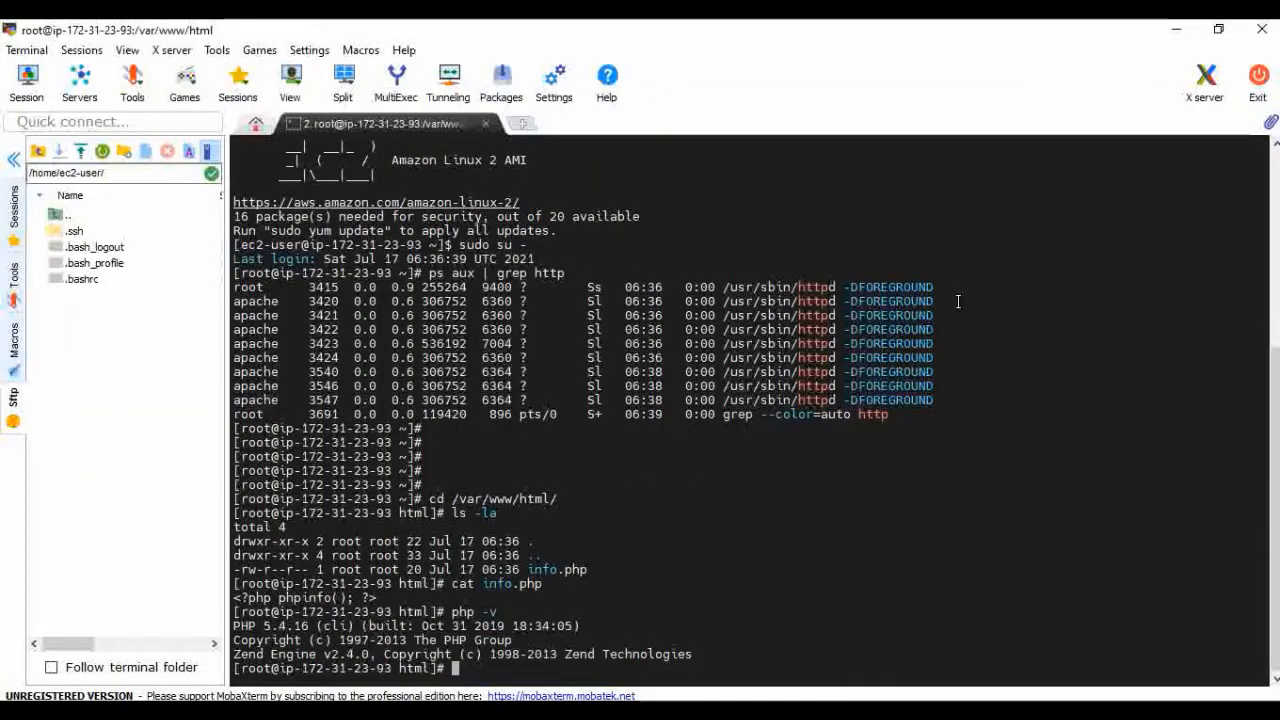
# Try to restart the Apache web server with the command service restart httpd.
pyautogui.press('Return')
pyautogui.press('Return')
pyautogui.press('Return')
pyautogui.press('Return')
pyautogui.write('servi')
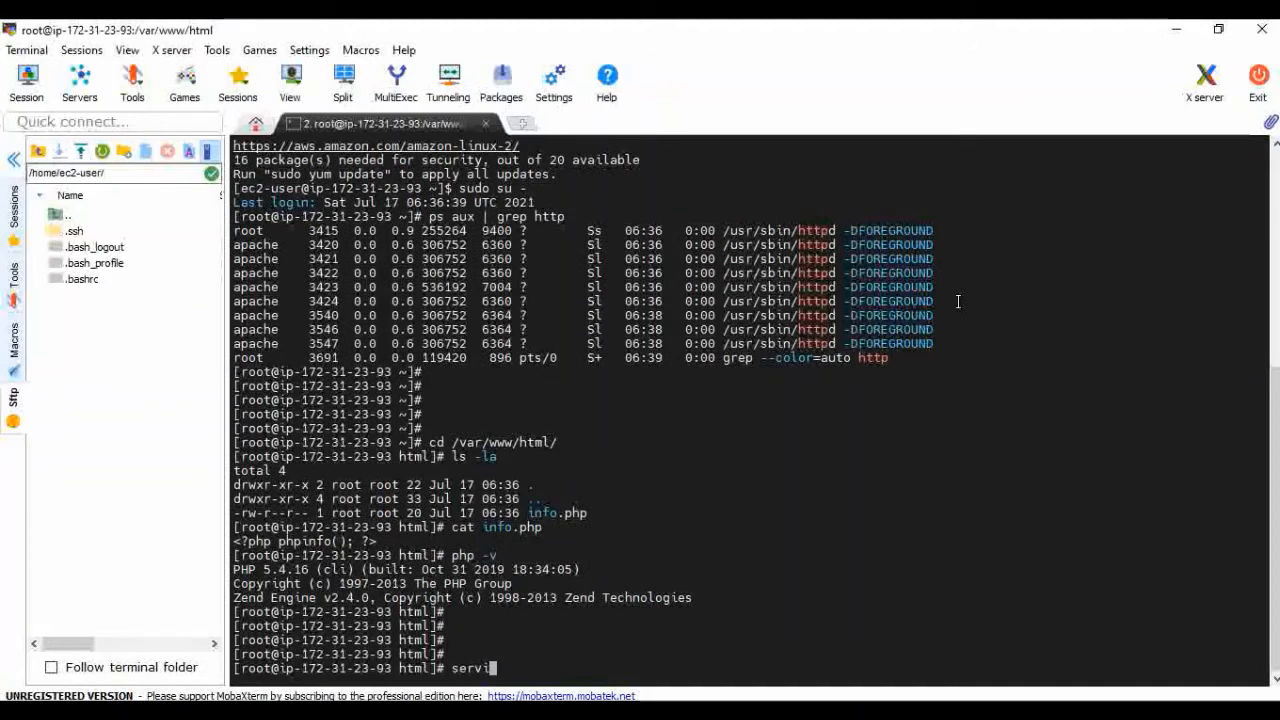
pyautogui.write('ce restart httpd')
pyautogui.press('Return')
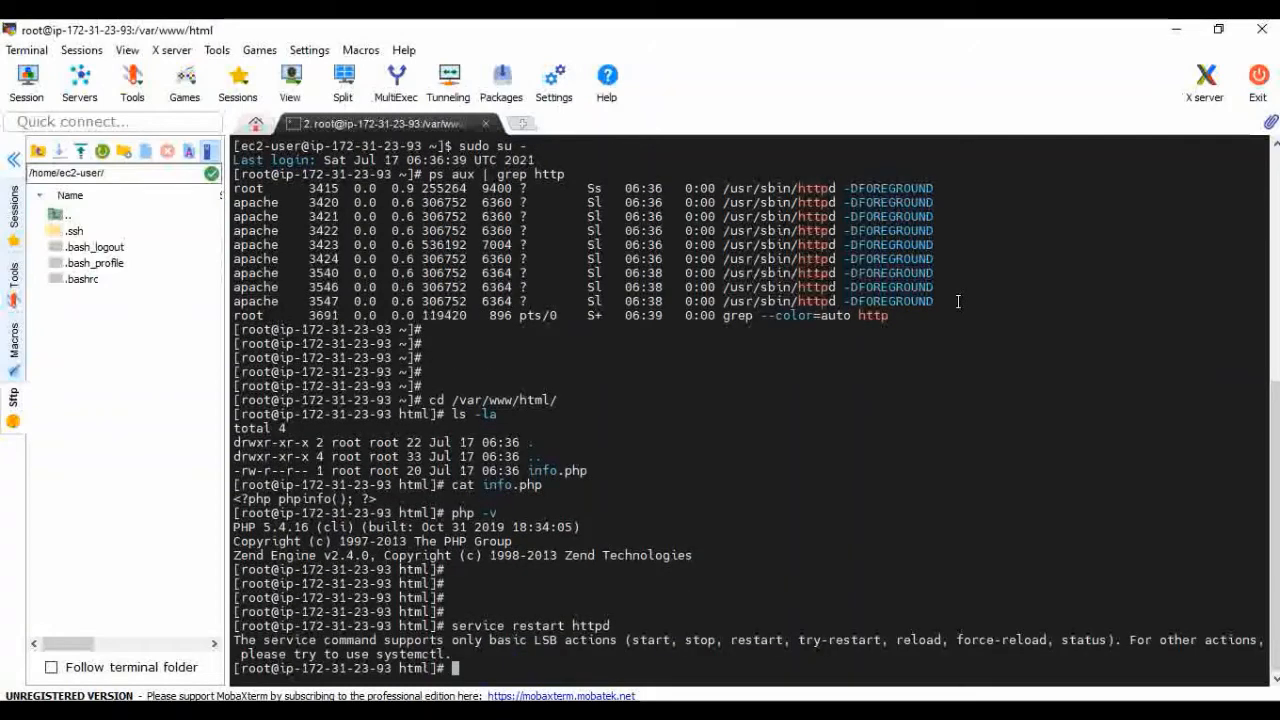
# Restart the Apache web server on the first instance with service httpd restart.
pyautogui.write('service httpd restart')
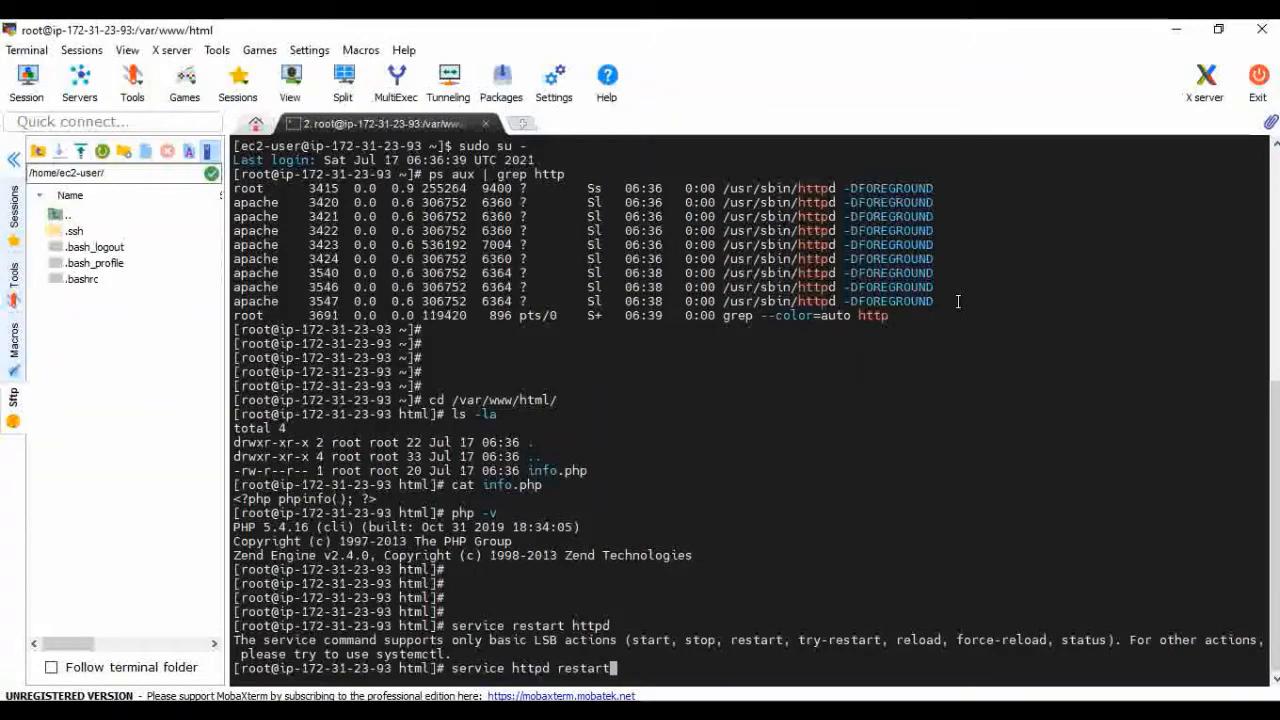
pyautogui.press('Return')
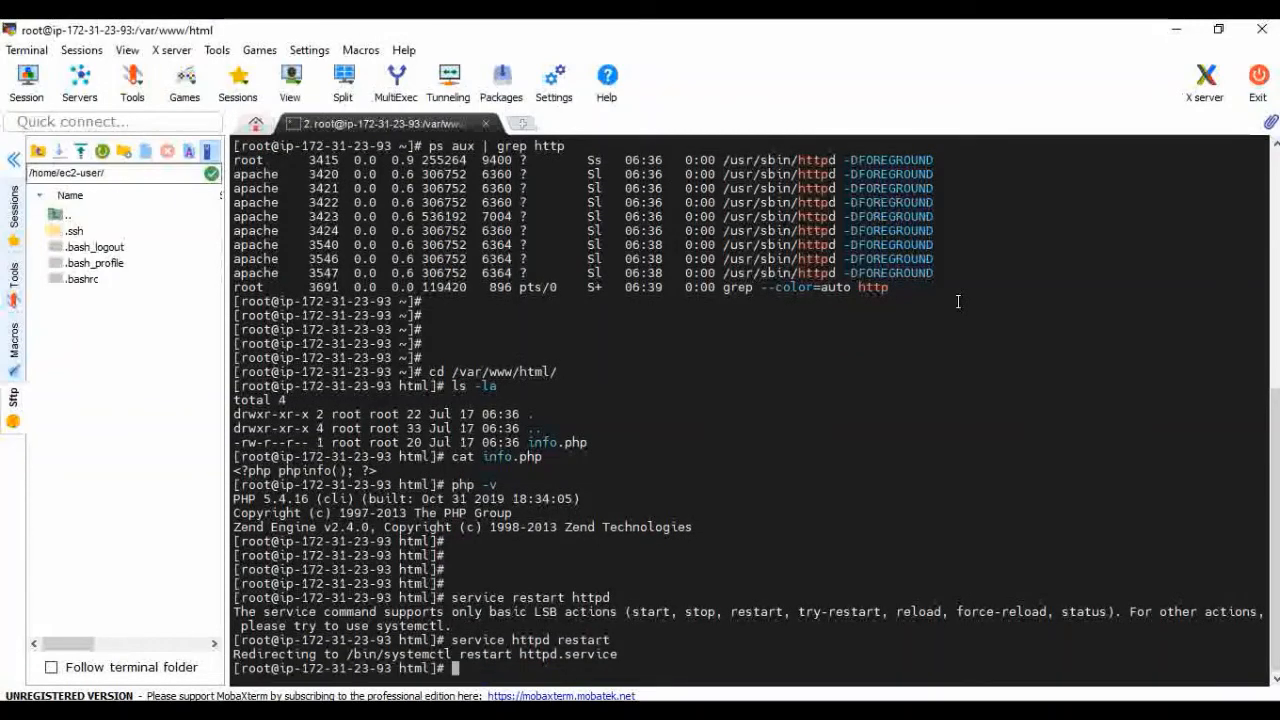
pyautogui.press('Return')
pyautogui.press('Return')
pyautogui.press('Return')
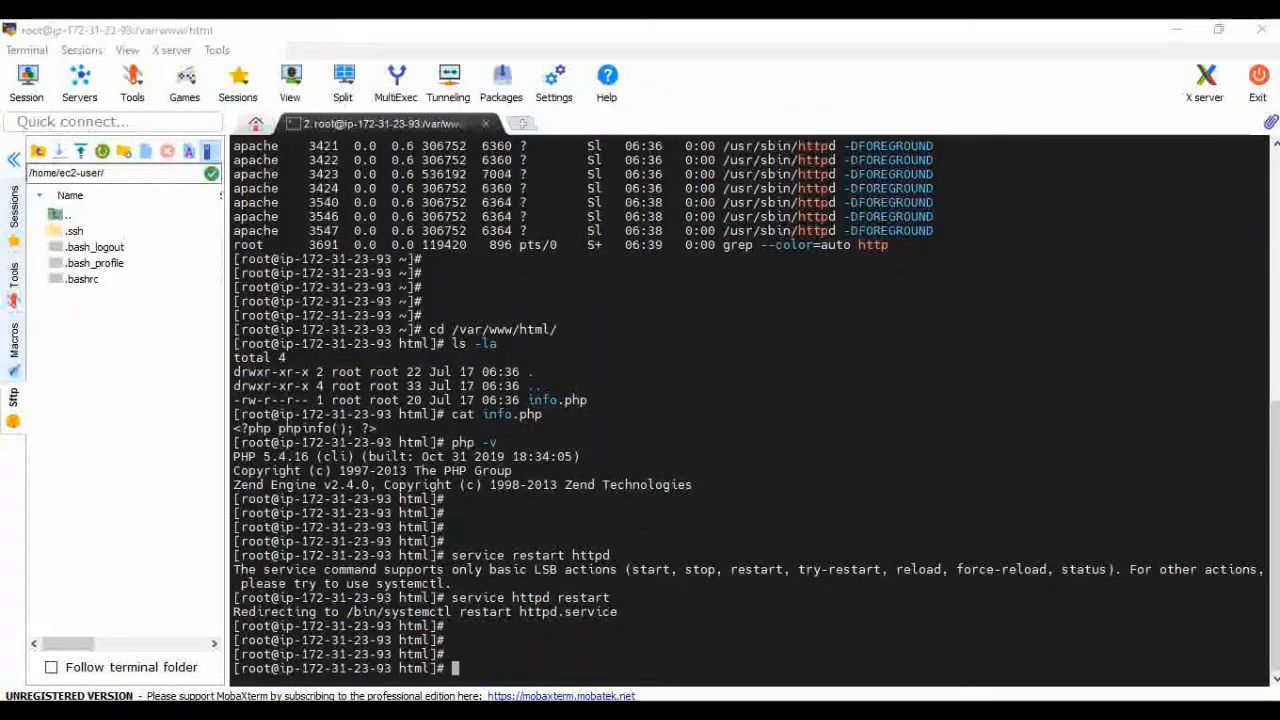
# Switch to Firefox and reload the first instance's page at 18.117.122.219/info.php.
pyautogui.click(857, 655)
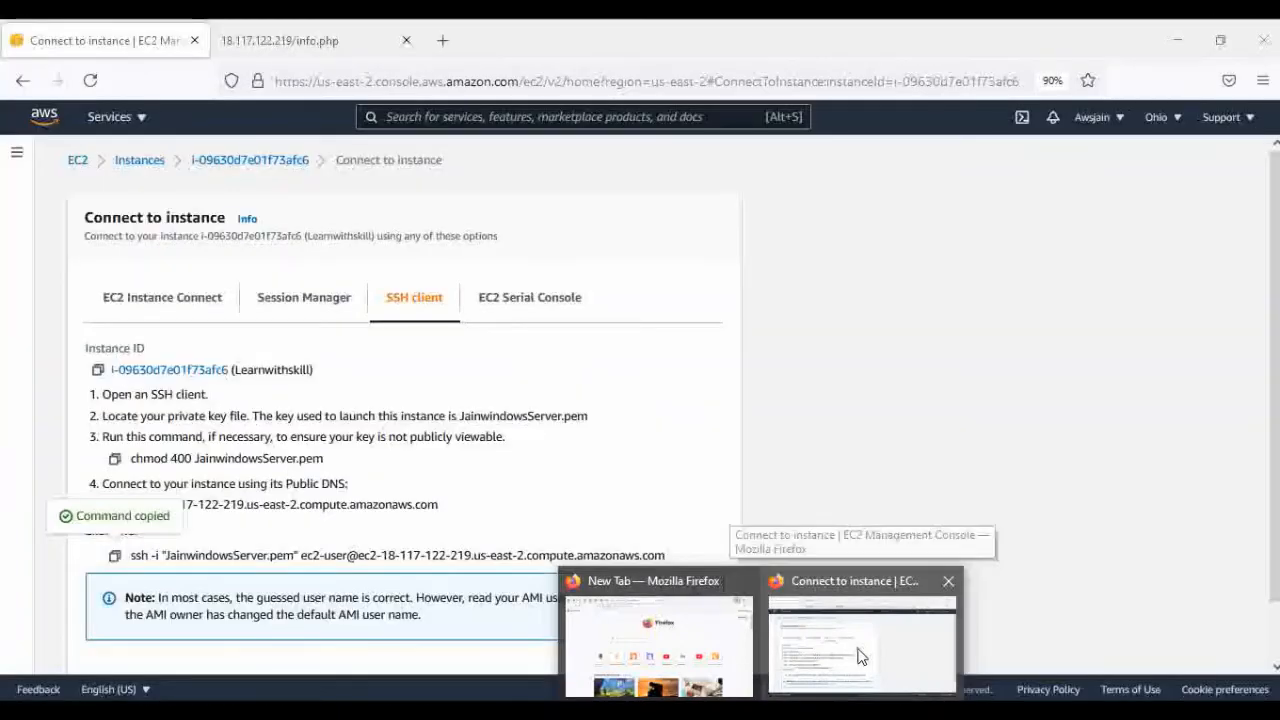
pyautogui.click(352, 36)
pyautogui.click(91, 80)
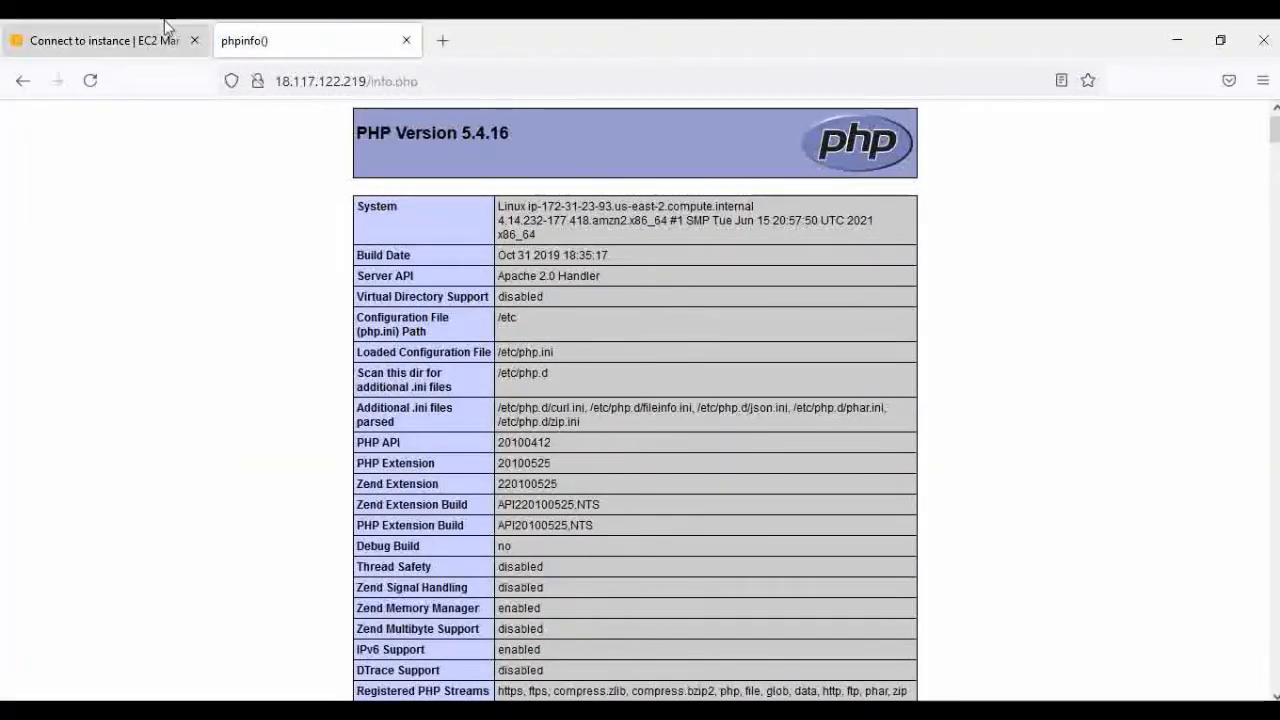
# Return to the EC2 Instances list and copy the public IPv4 address of Learnwithskill instance i-03559a6160ecef3d9.
pyautogui.click(166, 30)
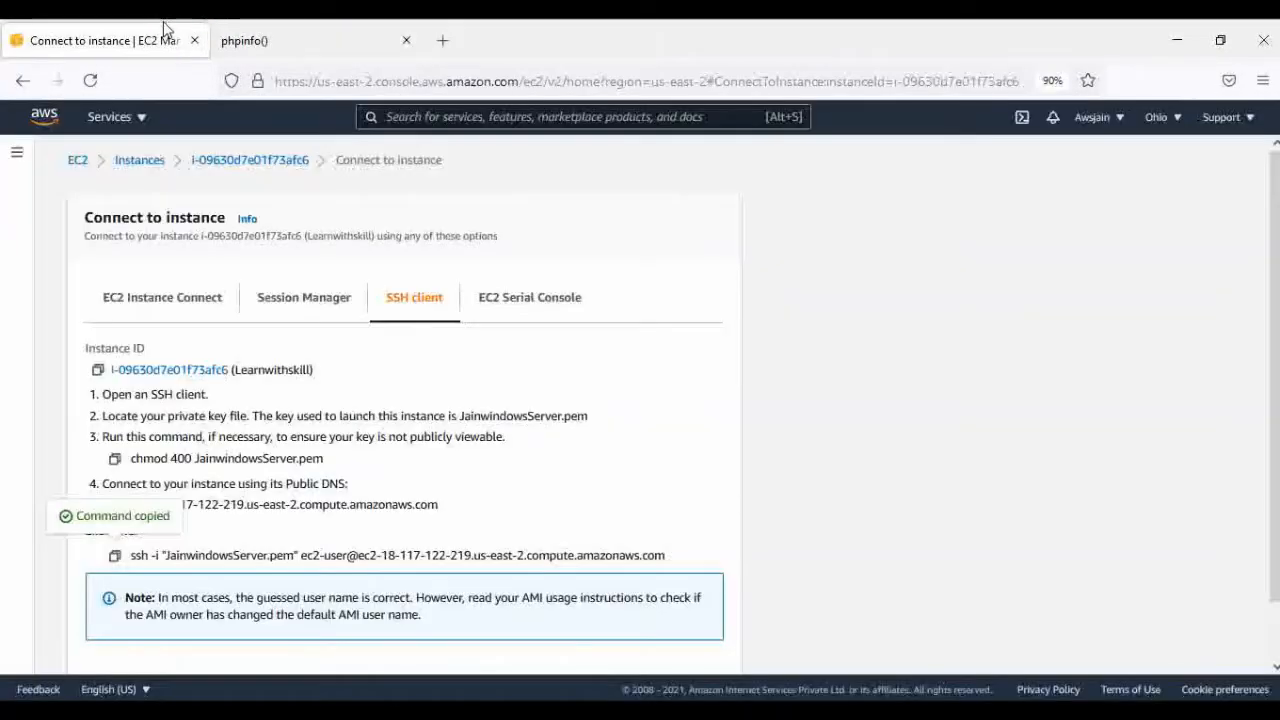
pyautogui.click(248, 168)
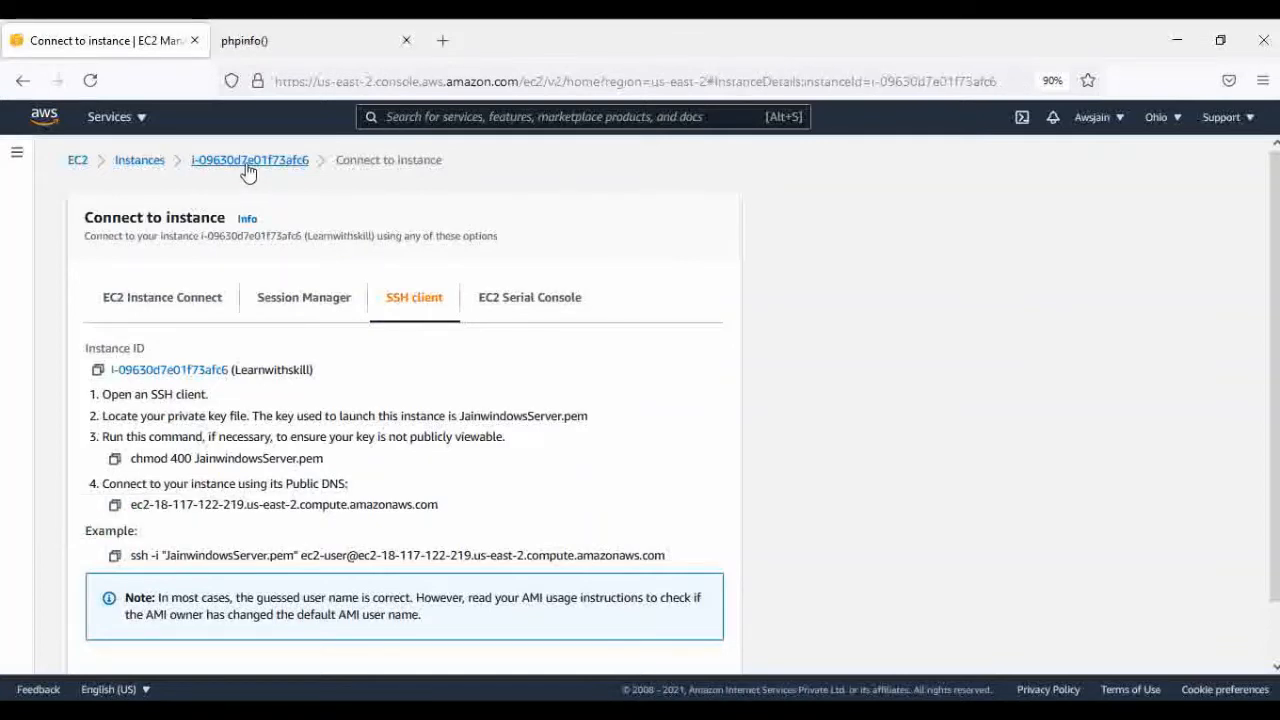
pyautogui.click(308, 170)
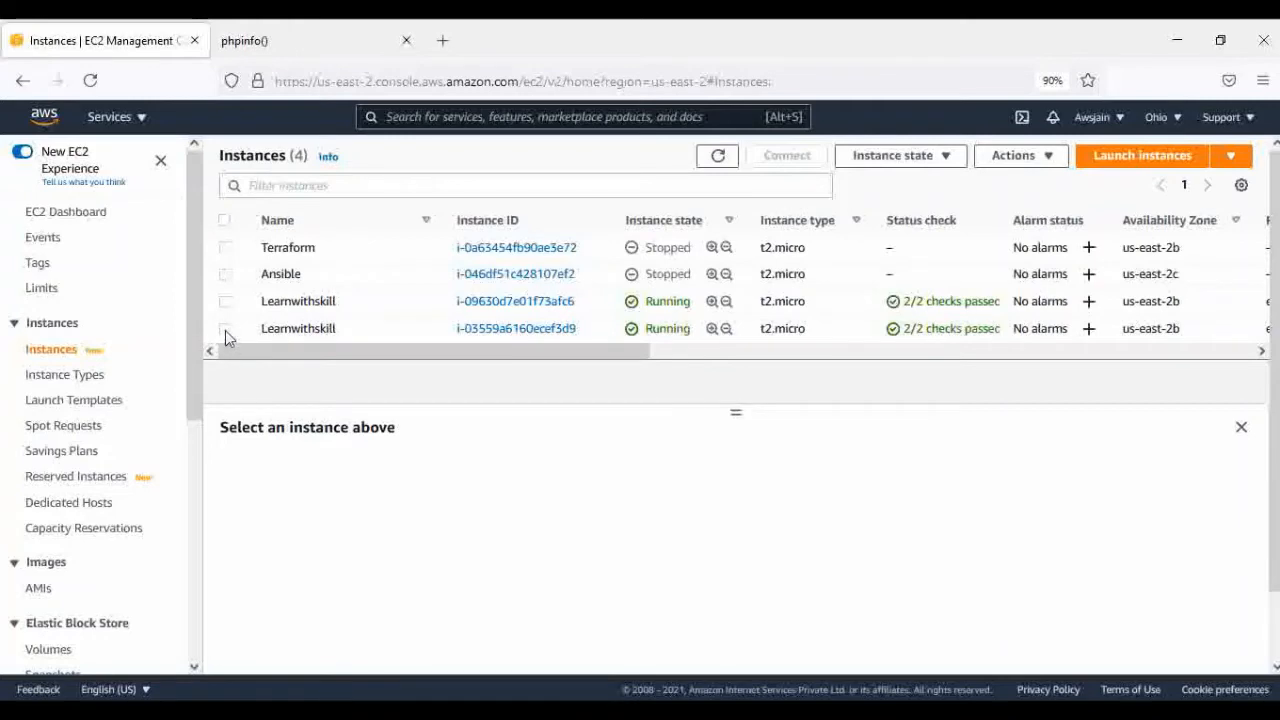
pyautogui.click(225, 330)
pyautogui.click(581, 583)
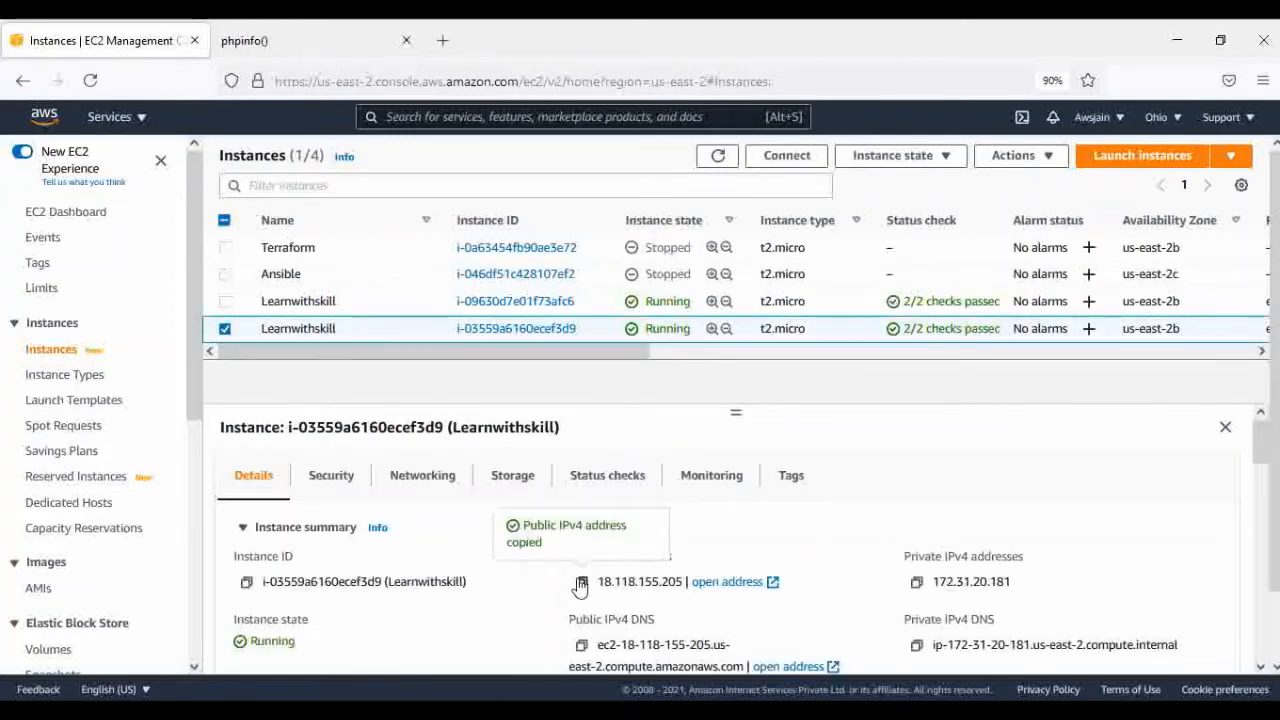
# Open 18.118.155.205/info.php in a new browser tab.
pyautogui.click(306, 32)
pyautogui.click(443, 40)
pyautogui.hotkey('ctrl', 'v')
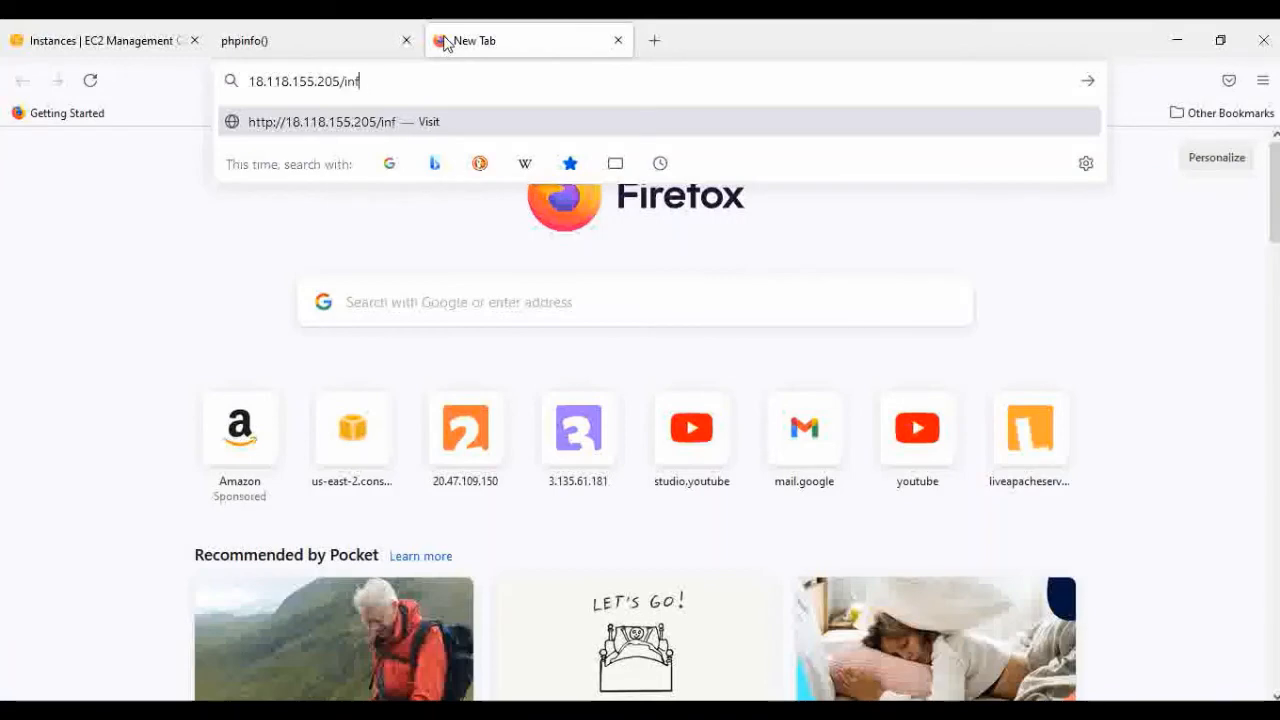
pyautogui.write('/info.php')
pyautogui.press('Return')
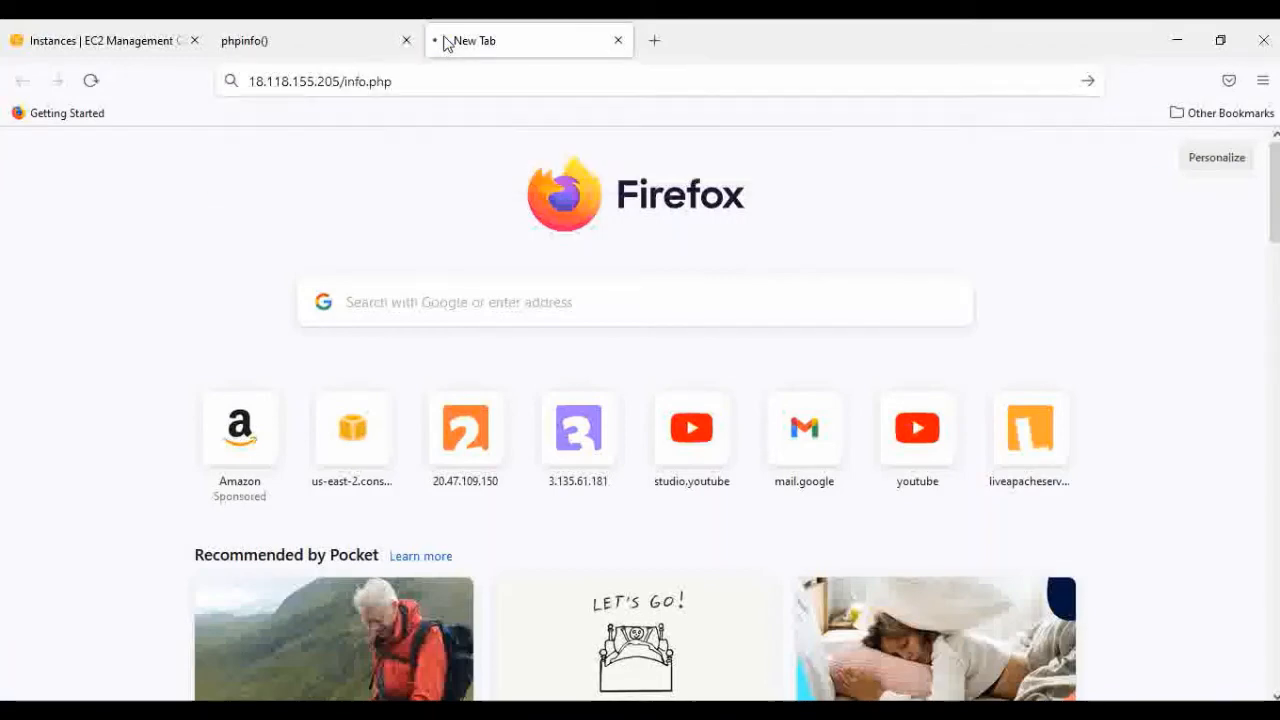
# Open the connection instructions for instance i-03559a6160ecef3d9 and copy its example SSH command.
pyautogui.click(100, 40)
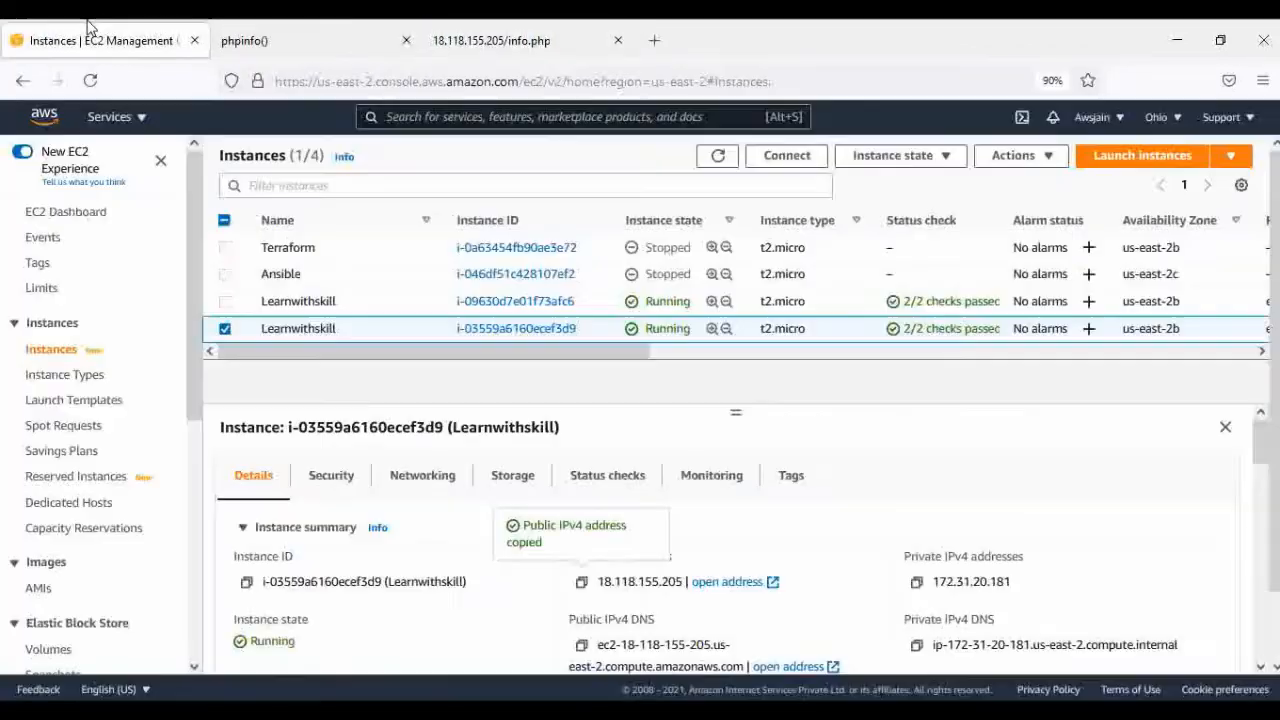
pyautogui.click(803, 163)
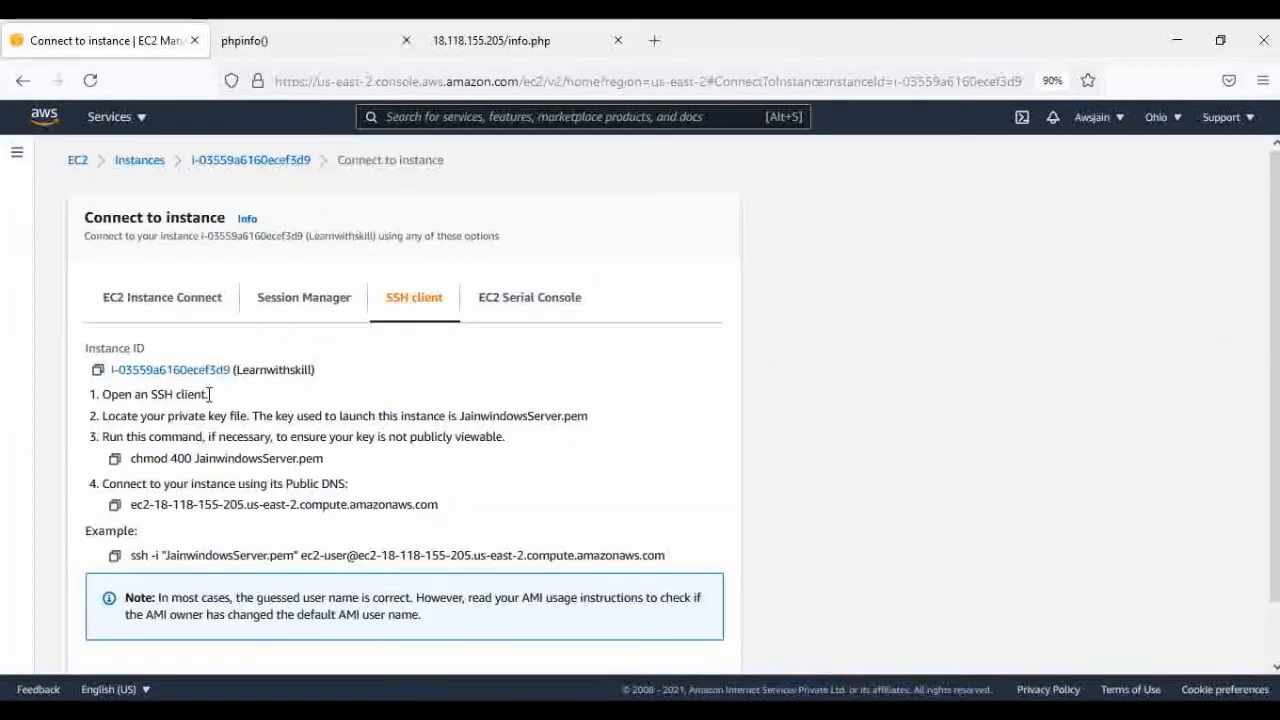
pyautogui.click(114, 556)
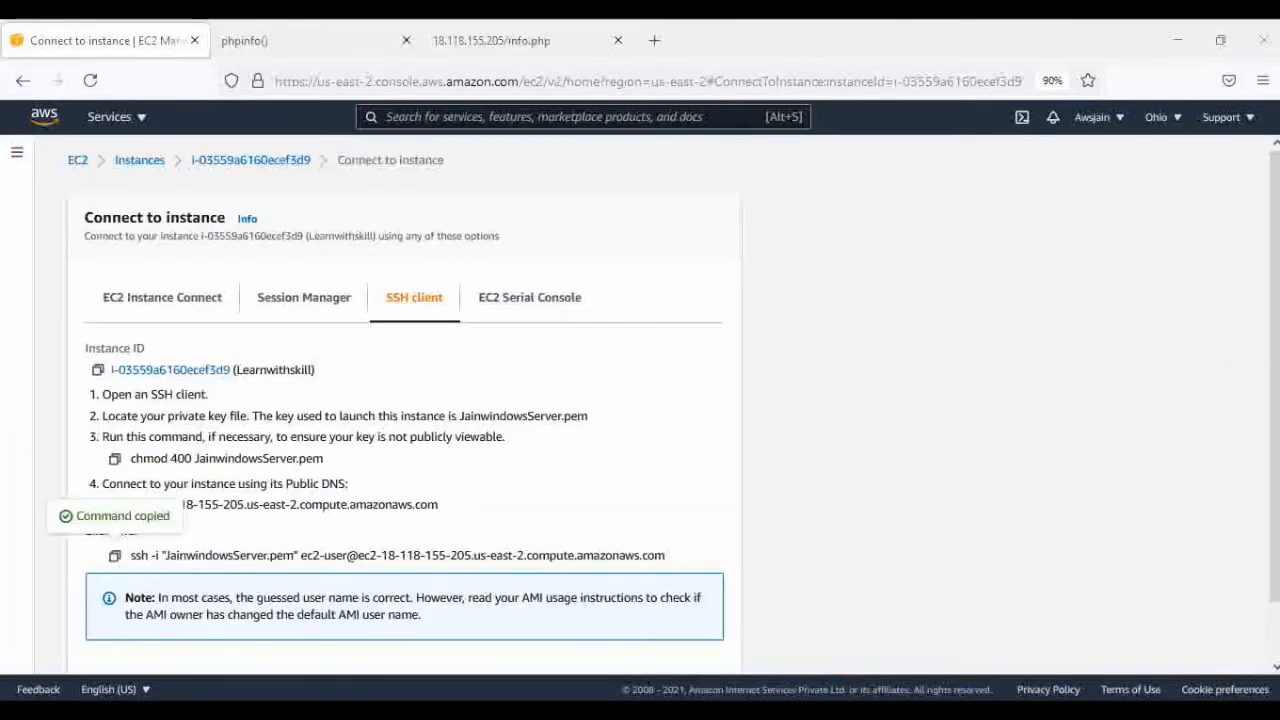
# In MobaXterm, open a second local terminal and connect to the second instance with the copied SSH command.
pyautogui.hotkey('alt', 'Tab')
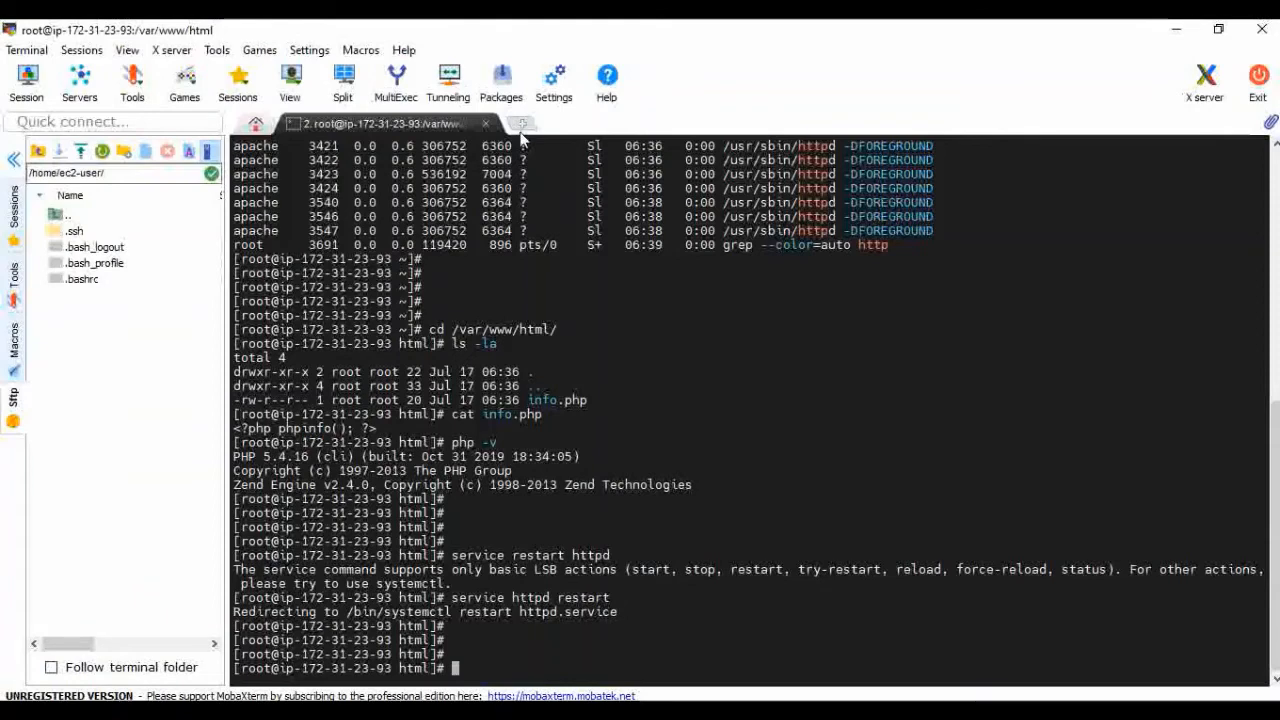
pyautogui.click(521, 124)
pyautogui.rightClick(684, 272)
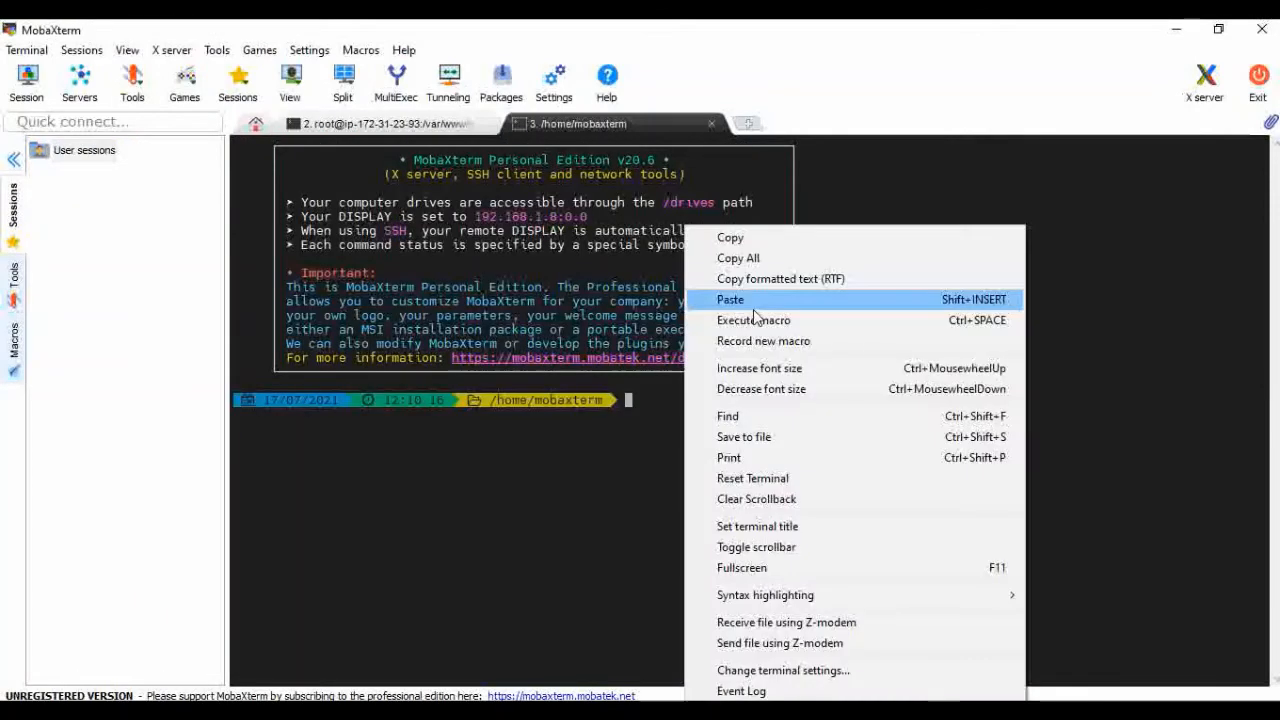
pyautogui.click(705, 291)
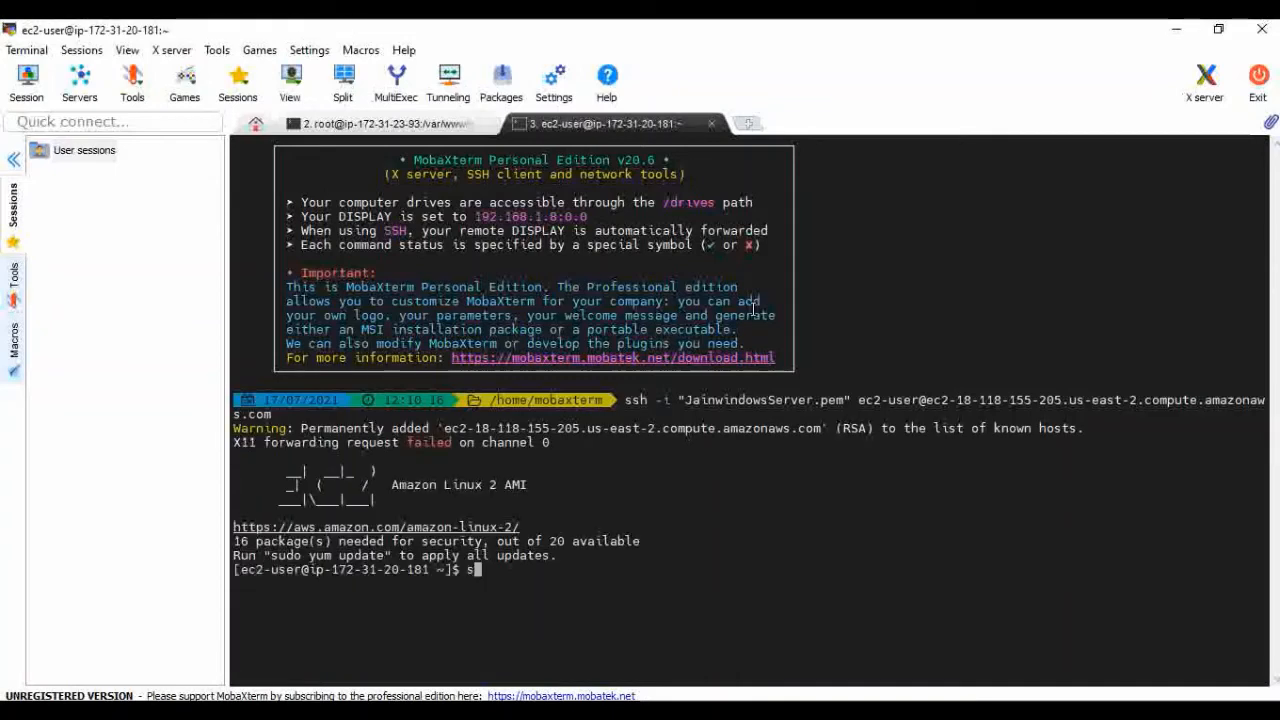
# Switch to root with sudo su - and restart Apache on the second instance with service httpd restart.
pyautogui.press('Return')
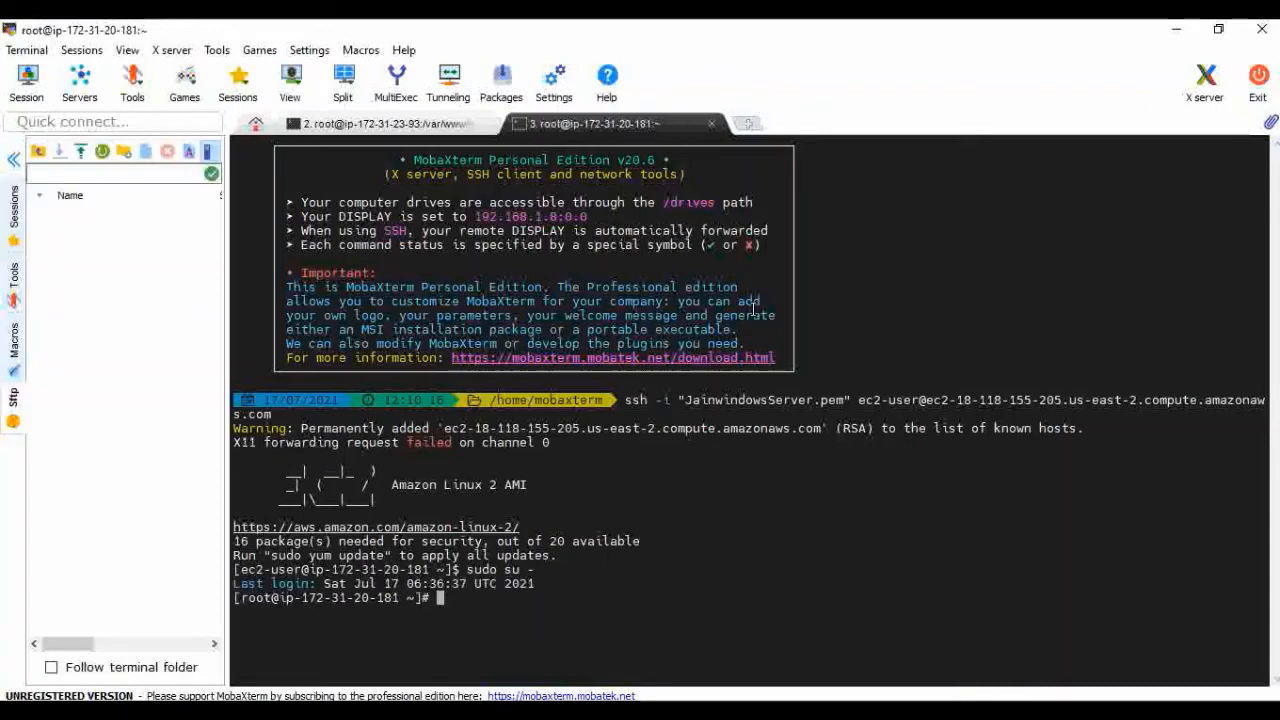
pyautogui.write('se')
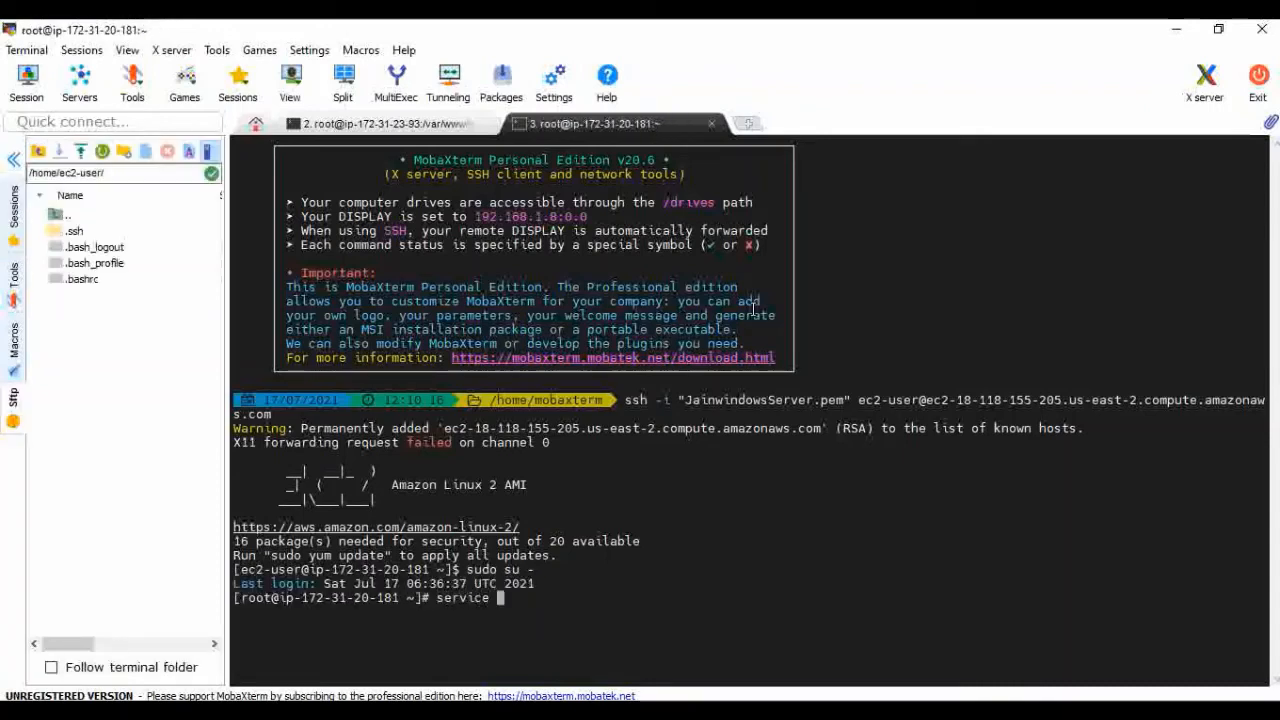
pyautogui.write('rvice httpd restart')
pyautogui.press('Return')
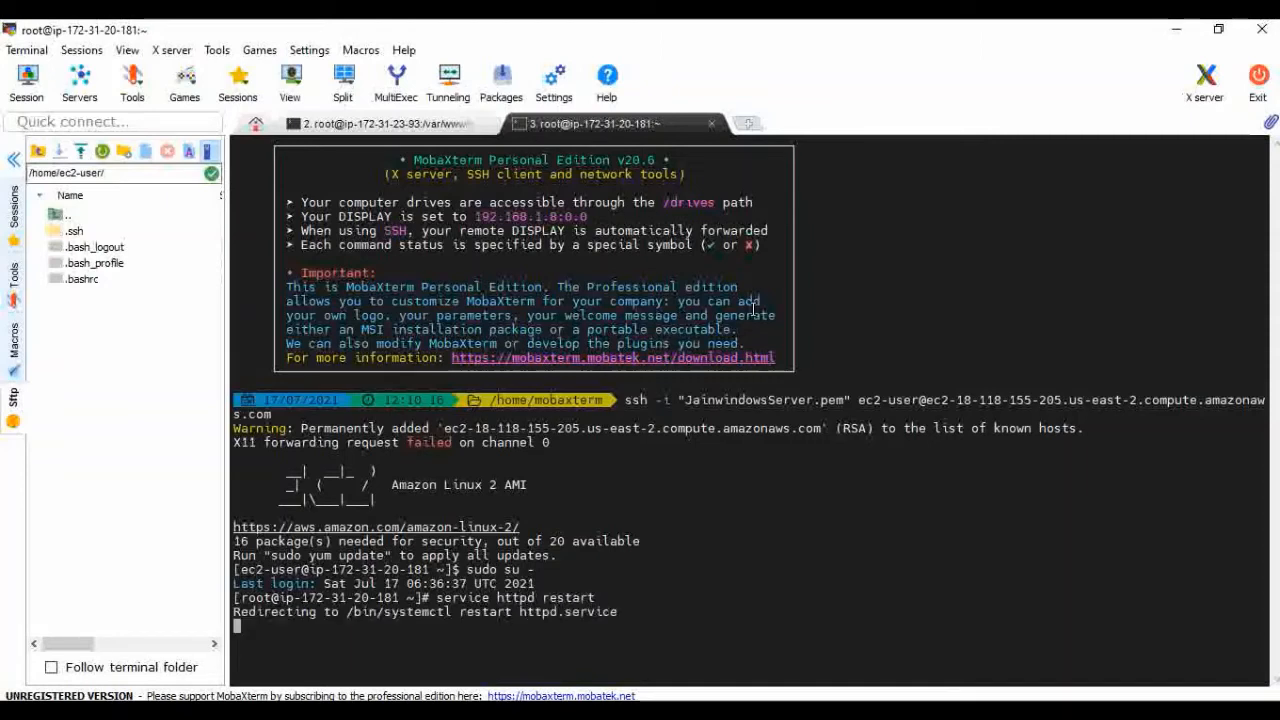
pyautogui.press('Return')
pyautogui.press('Return')
pyautogui.press('Return')
# Run top in the second instance's session and in the first instance's session to monitor their processes.
pyautogui.write('top')
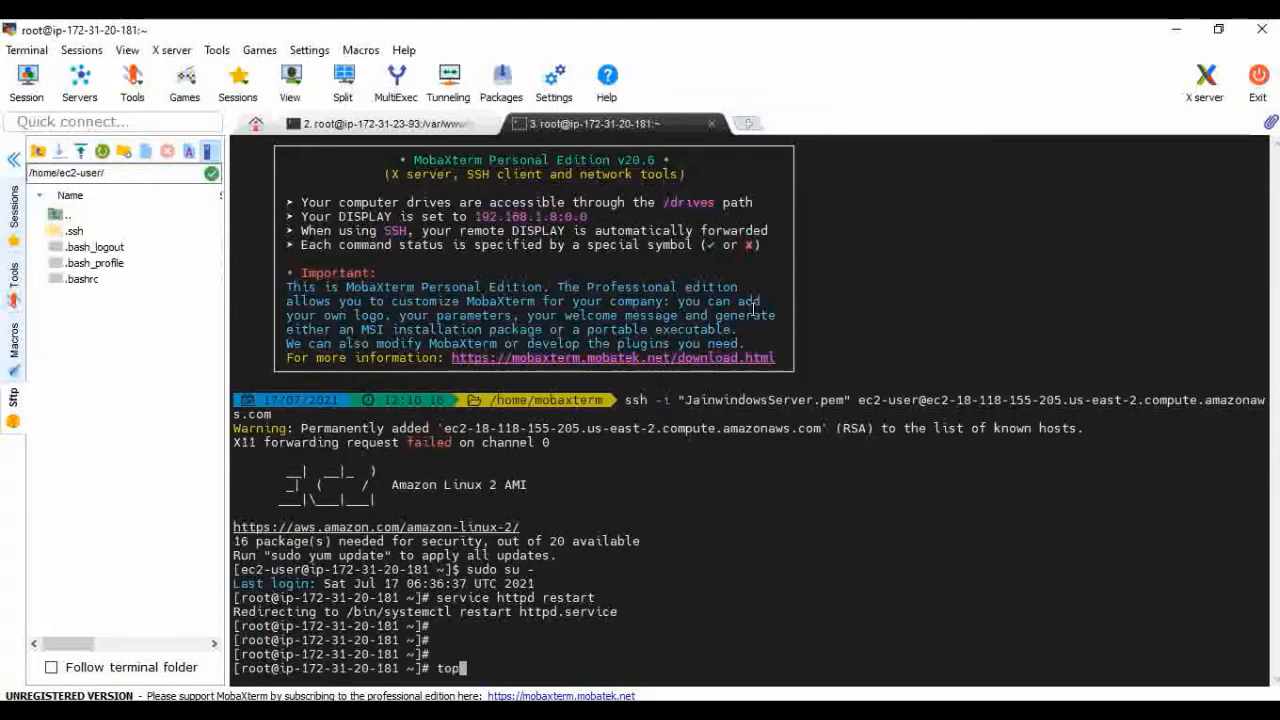
pyautogui.press('Return')
pyautogui.click(385, 123)
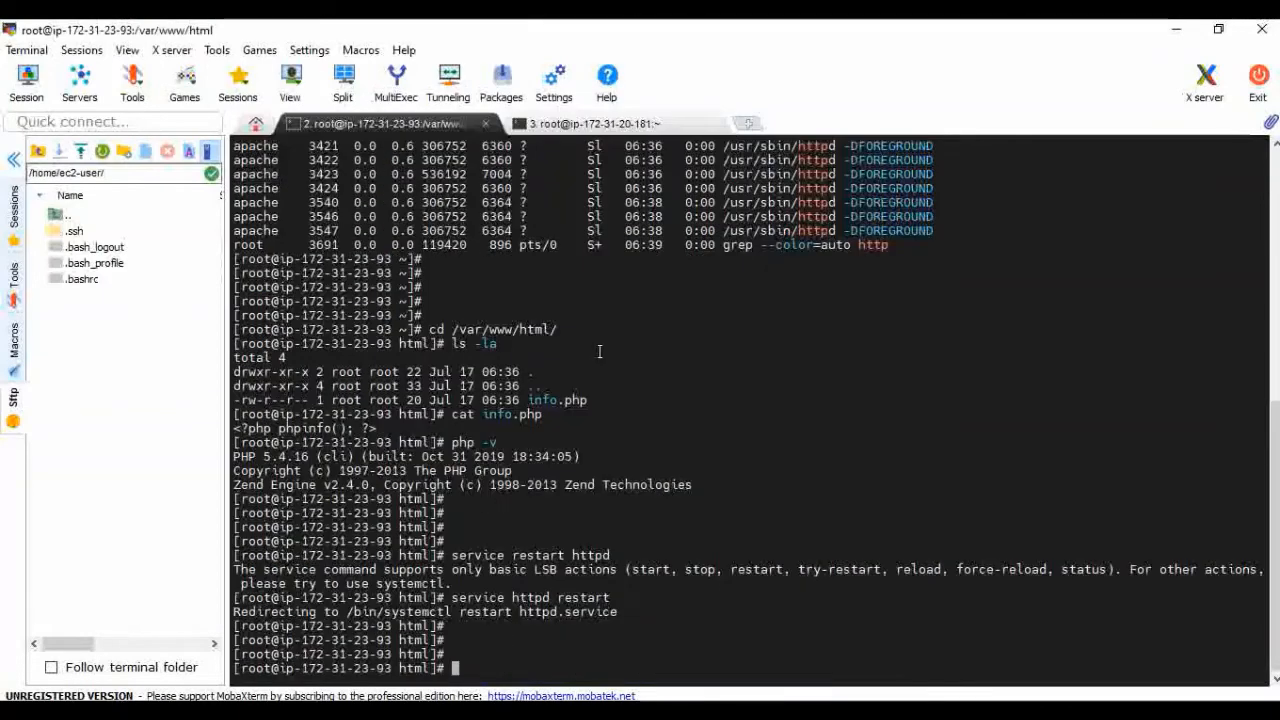
pyautogui.write('top')
pyautogui.press('Return')
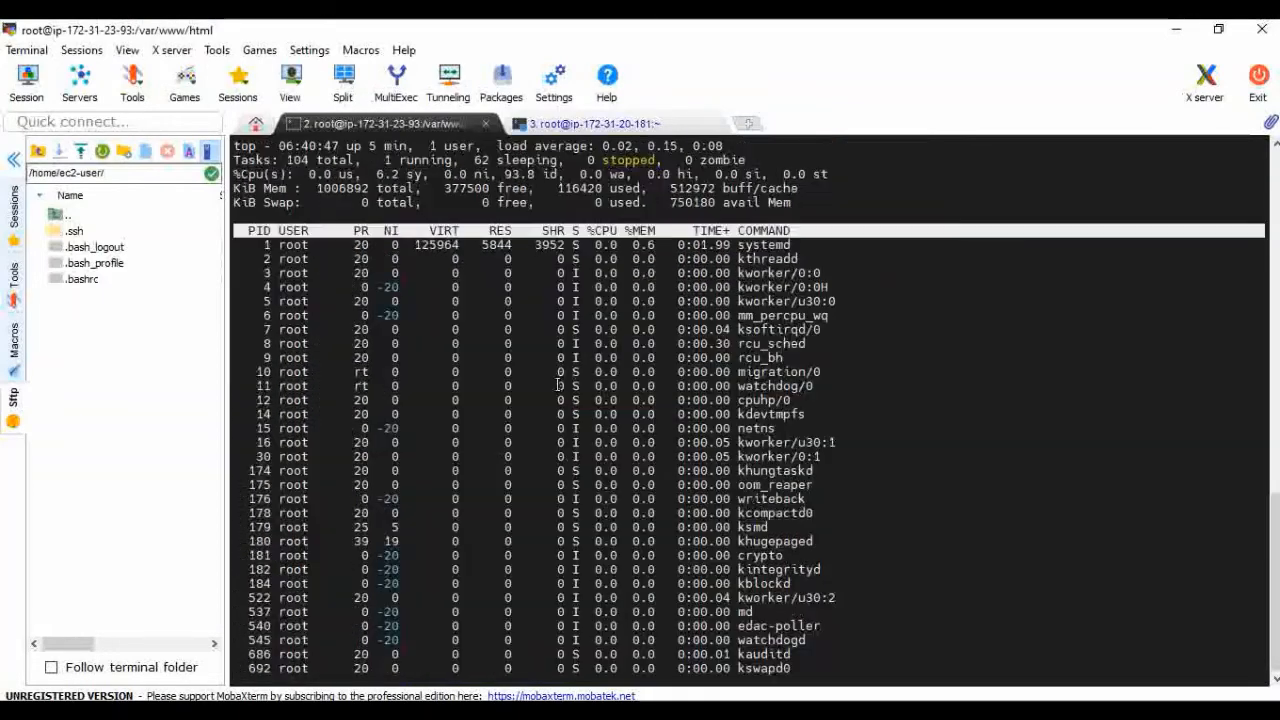
# Switch to Firefox and reload the second instance's page at 18.118.155.205/info.php.
pyautogui.click(865, 630)
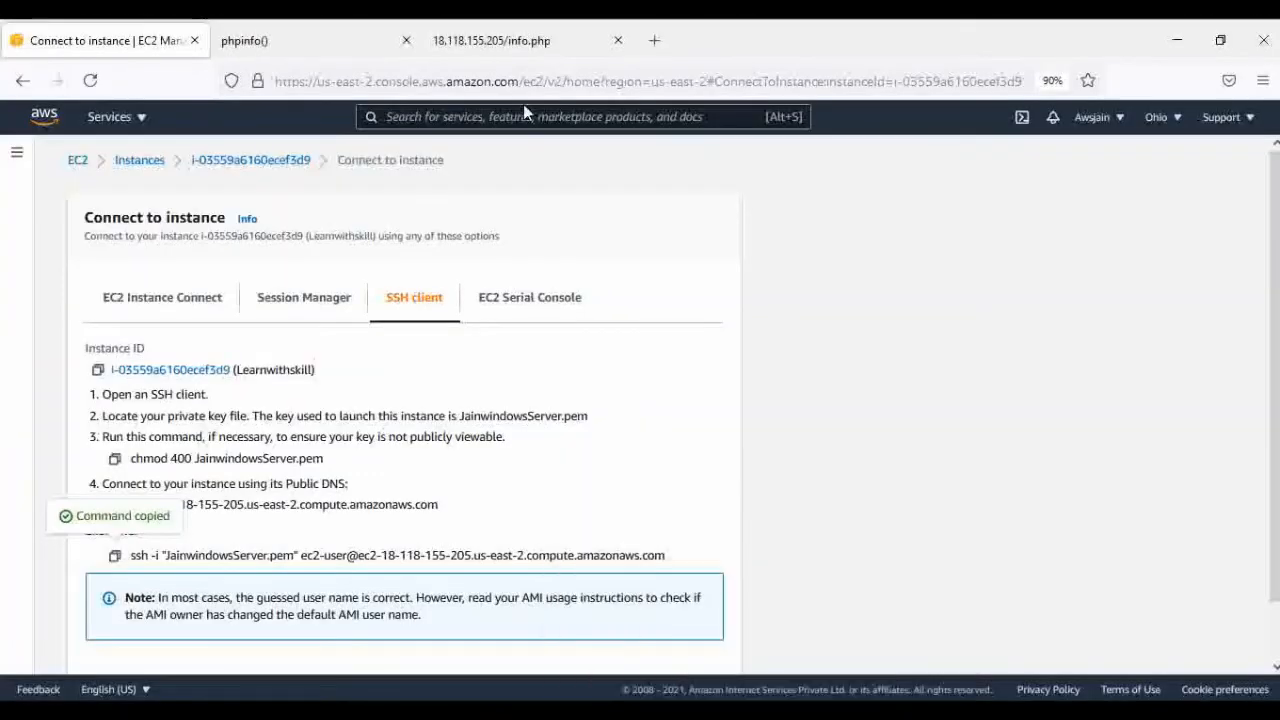
pyautogui.click(470, 42)
pyautogui.click(89, 83)
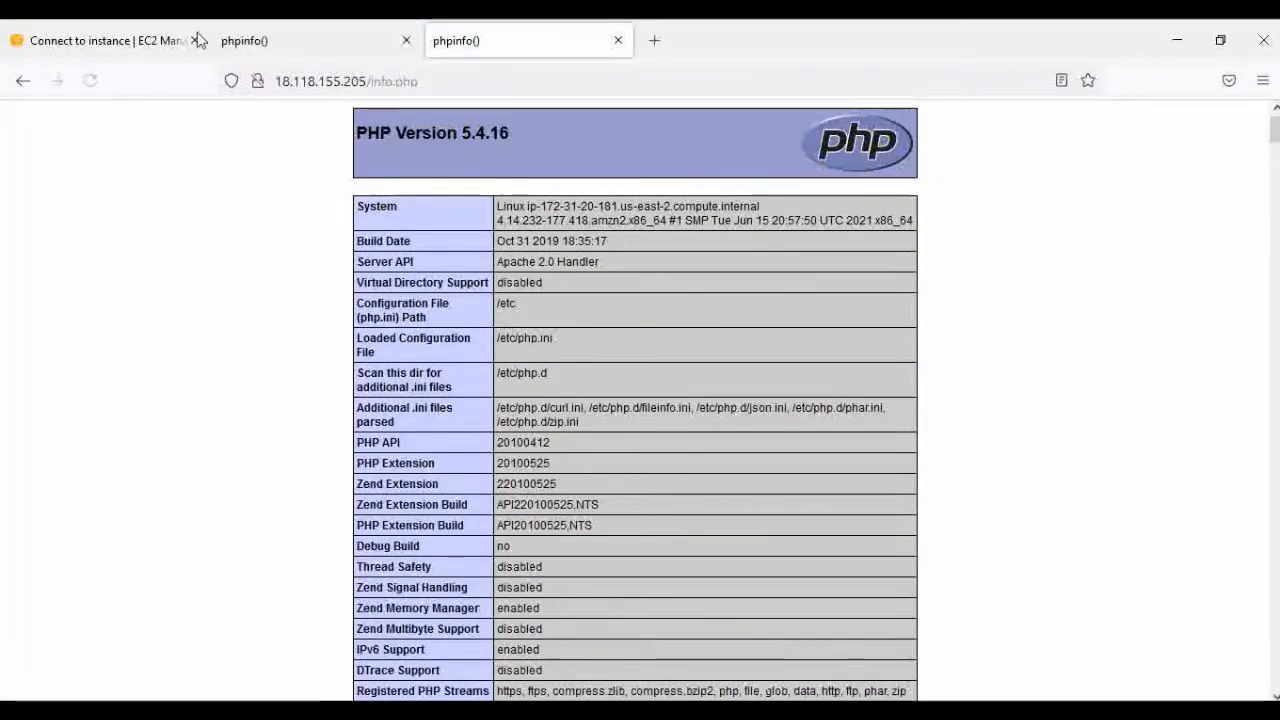
# Compare the two instances' phpinfo pages, highlighting the private-IP host name in each System row.
pyautogui.click(322, 28)
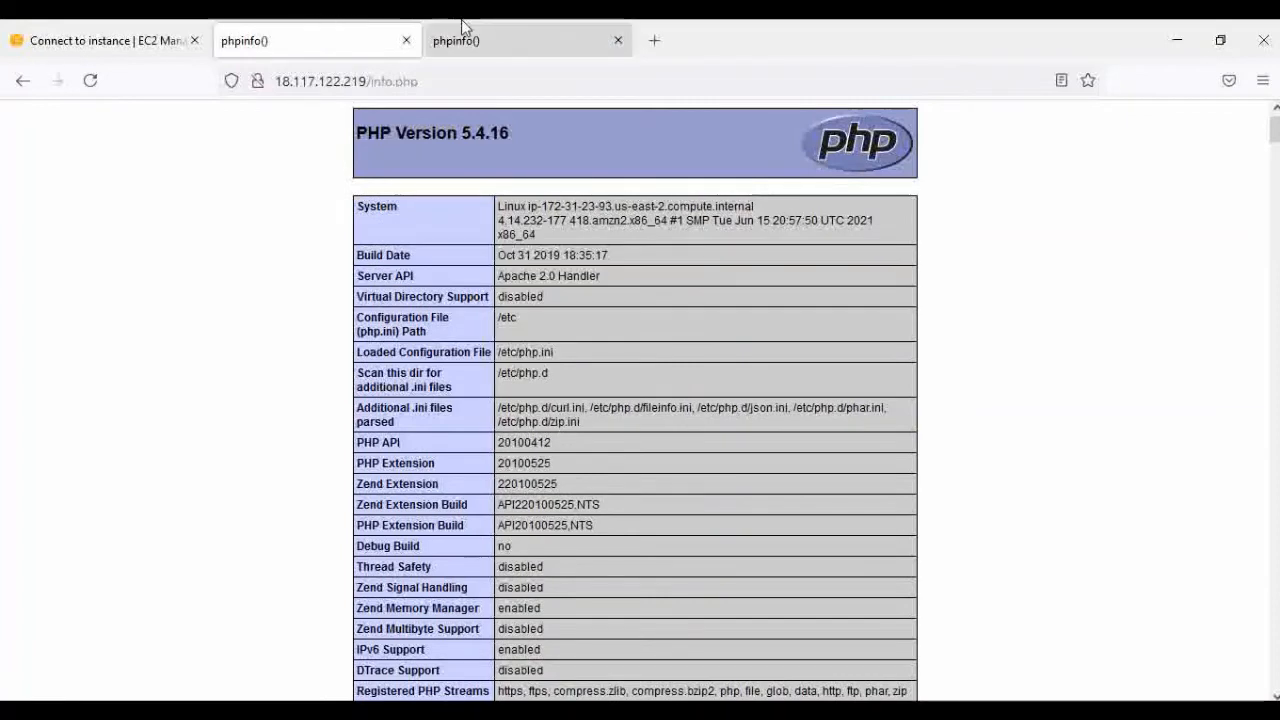
pyautogui.click(455, 31)
pyautogui.click(288, 28)
pyautogui.click(494, 24)
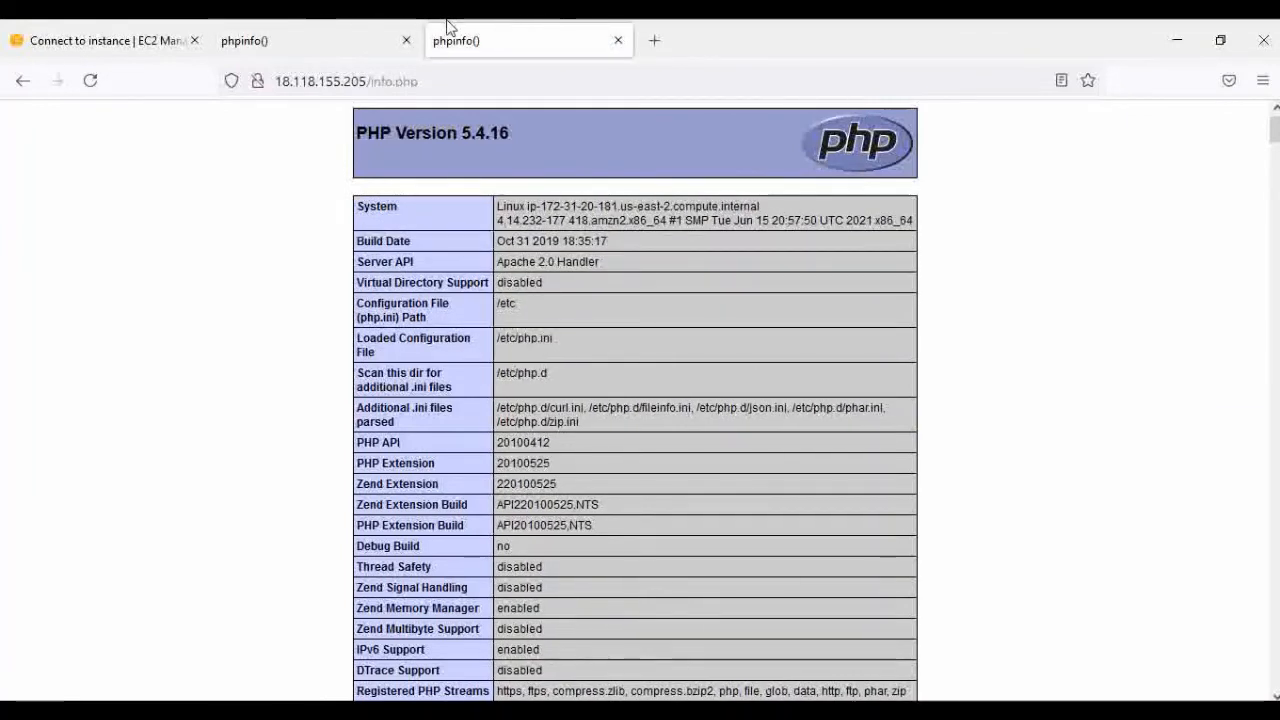
pyautogui.click(349, 24)
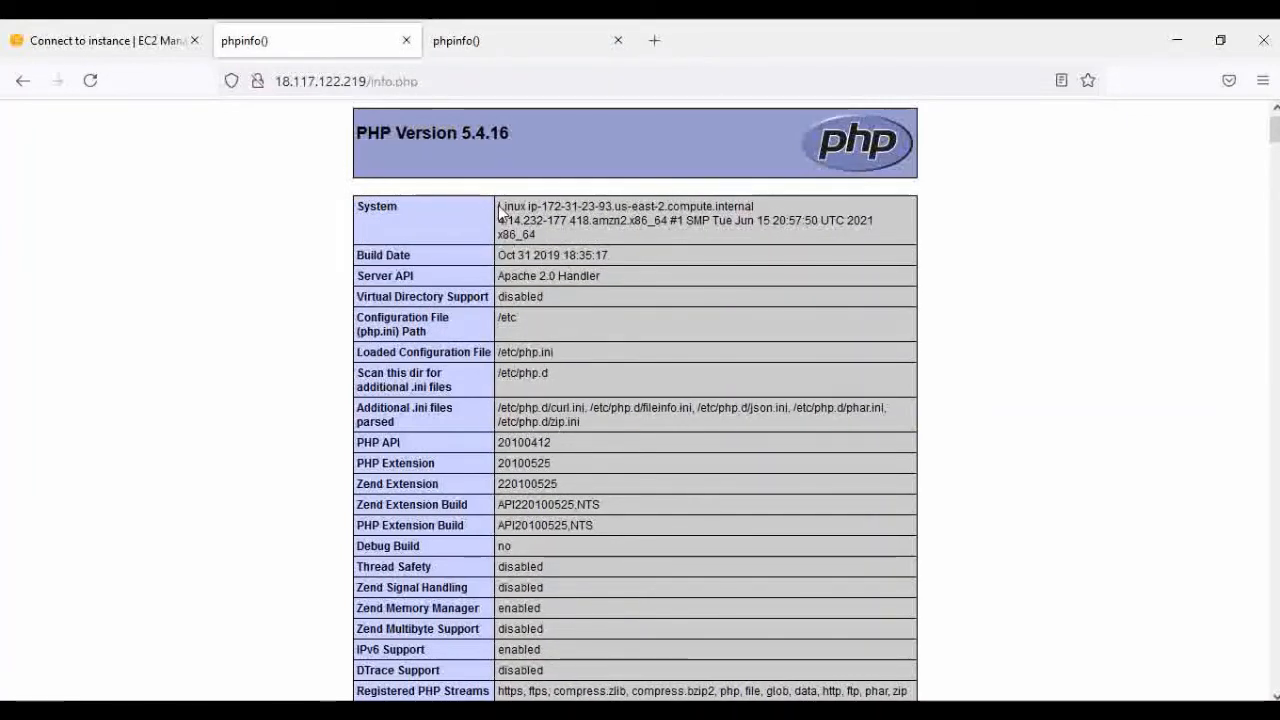
pyautogui.moveTo(498, 206); pyautogui.dragTo(612, 207)
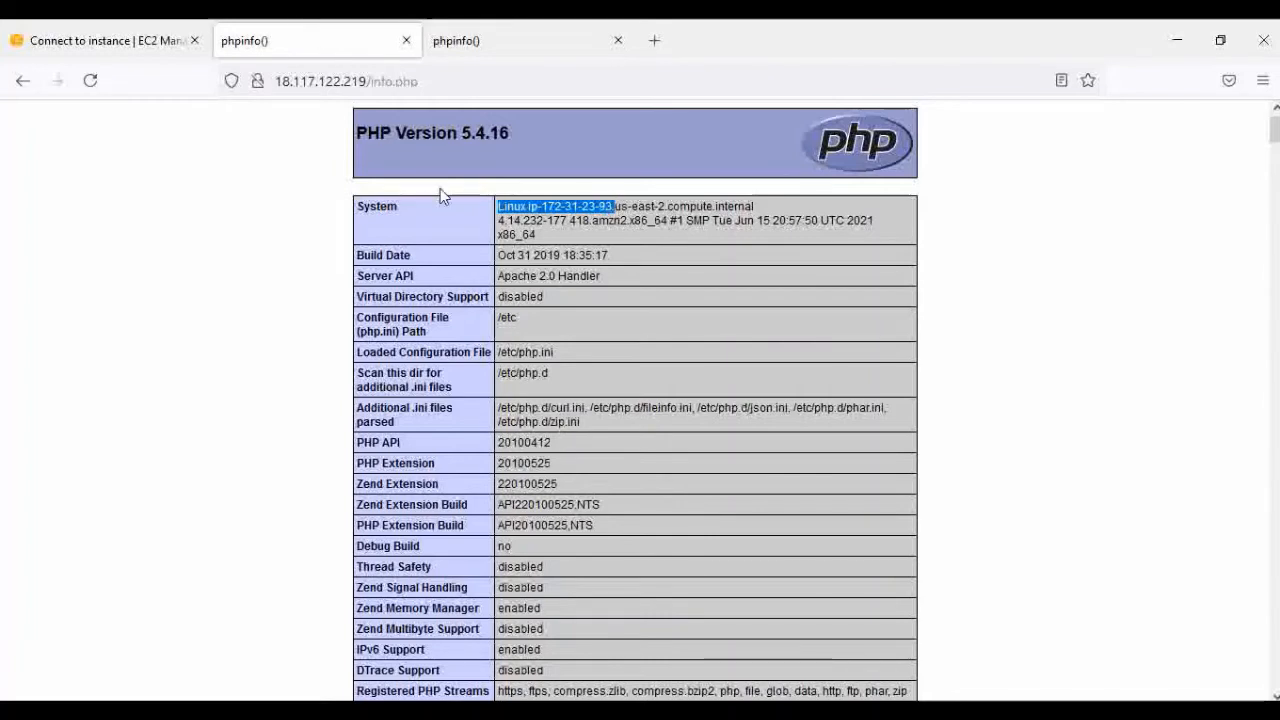
pyautogui.click(545, 40)
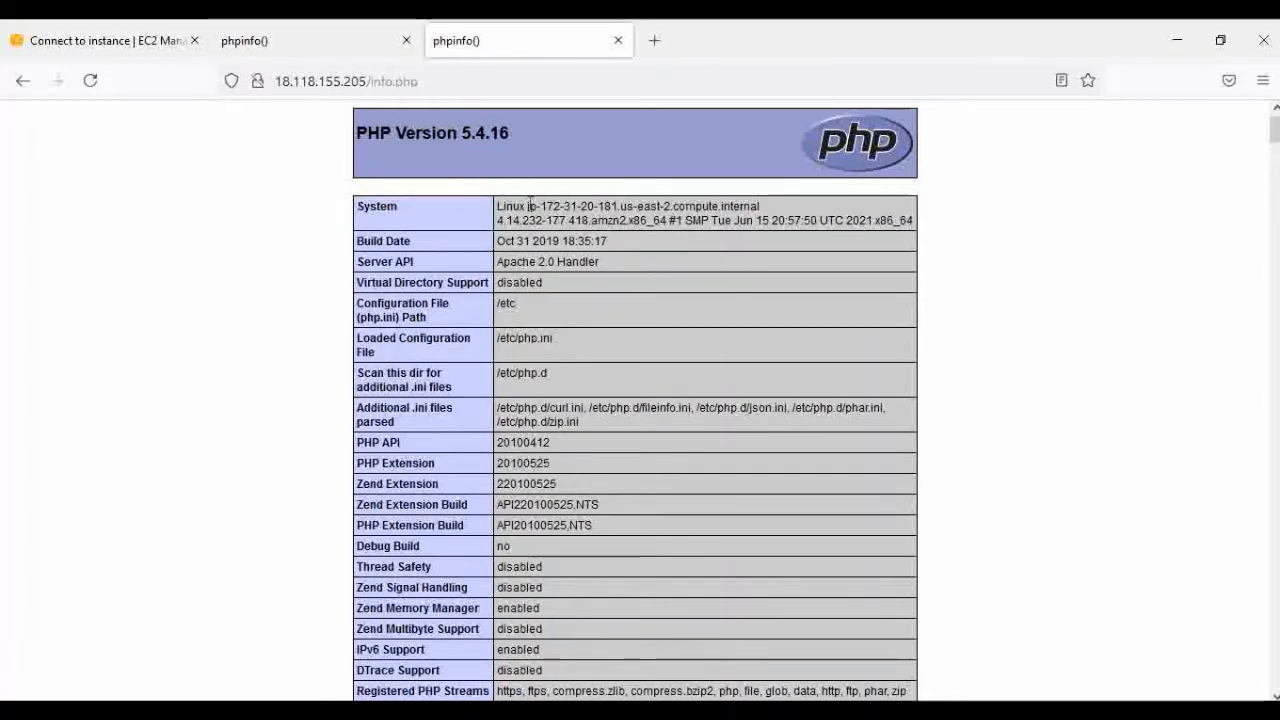
pyautogui.moveTo(497, 206); pyautogui.dragTo(618, 207)
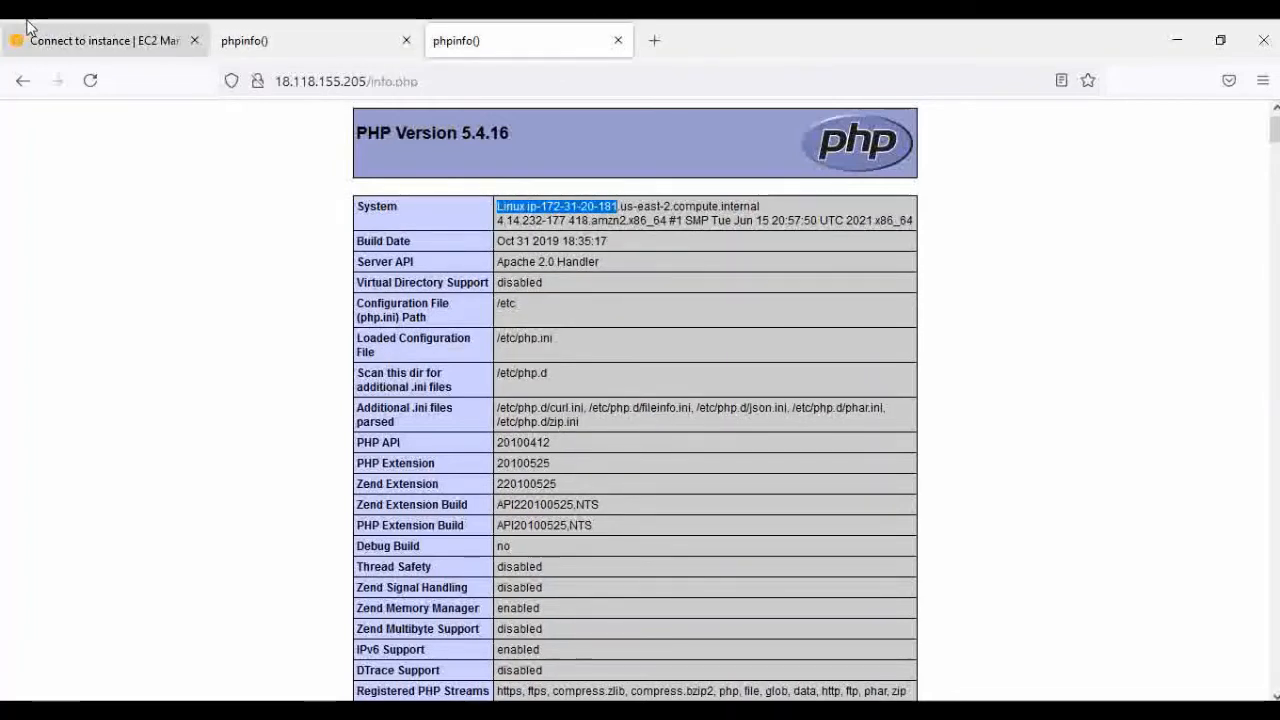
# Return to the EC2 console and copy the DNS name of the LearnwithskillLoadBal load balancer.
pyautogui.click(75, 30)
pyautogui.click(151, 167)
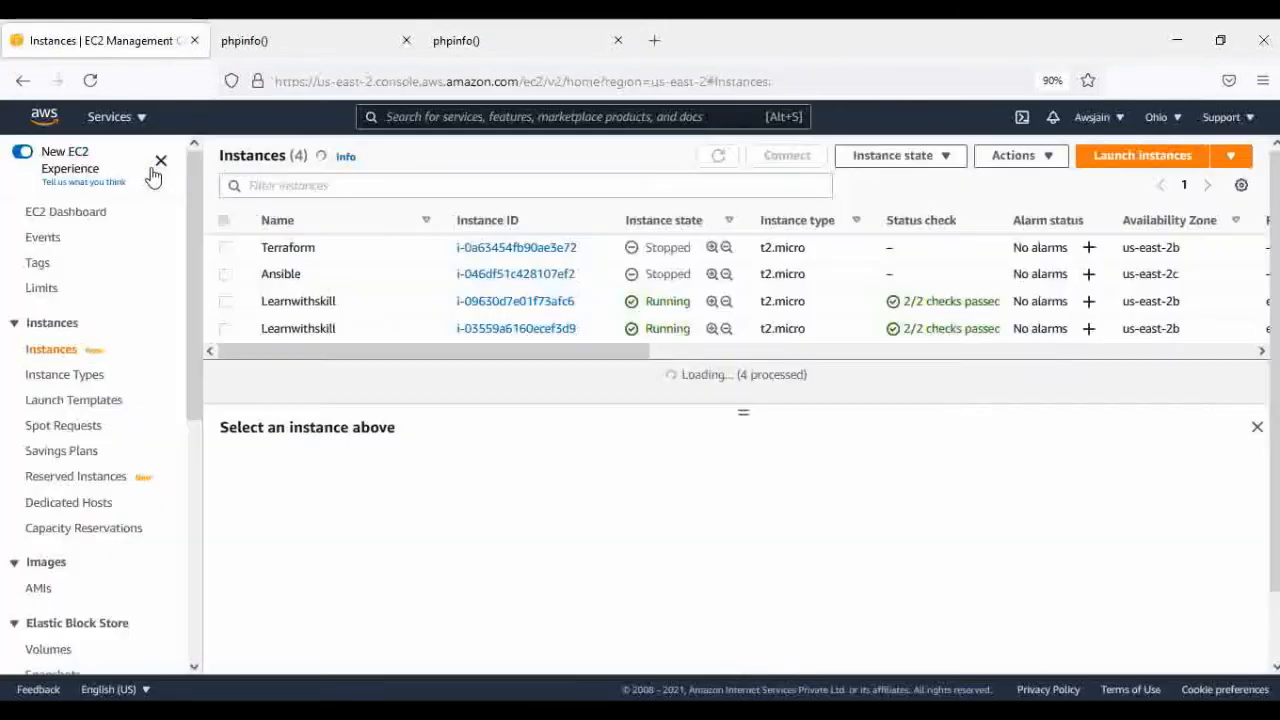
pyautogui.scroll(-5, 86, 449)
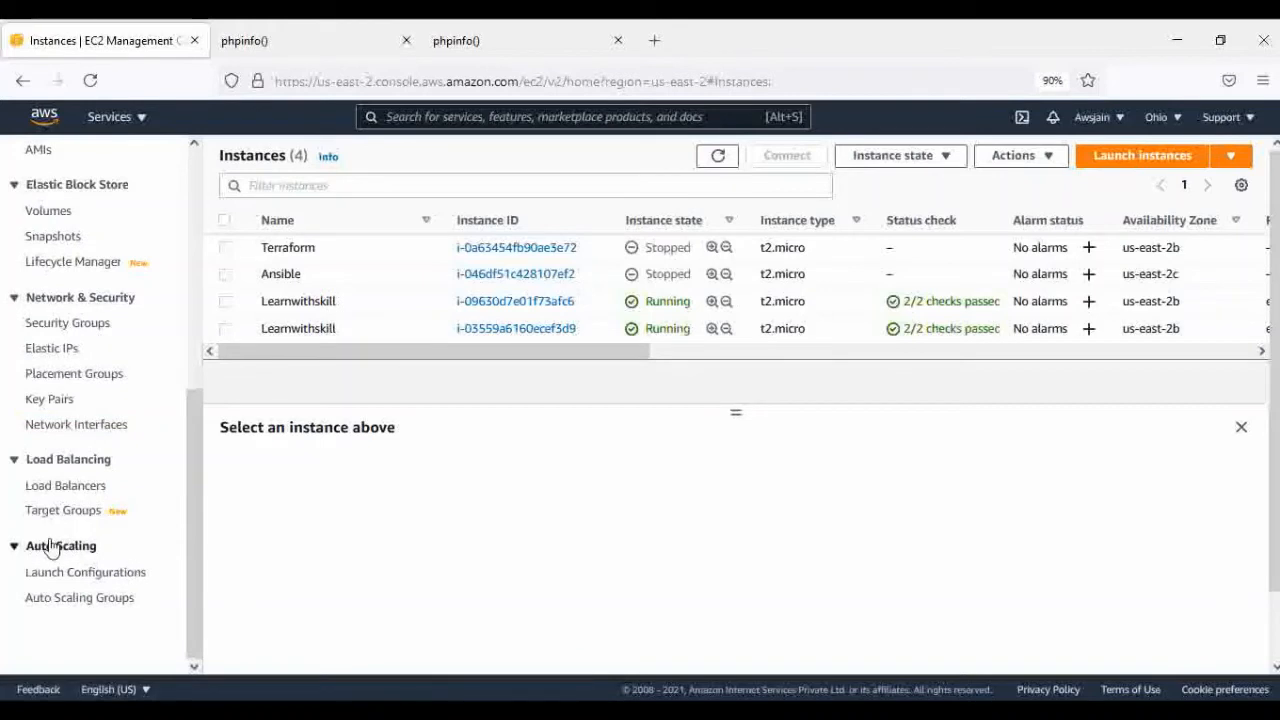
pyautogui.click(91, 487)
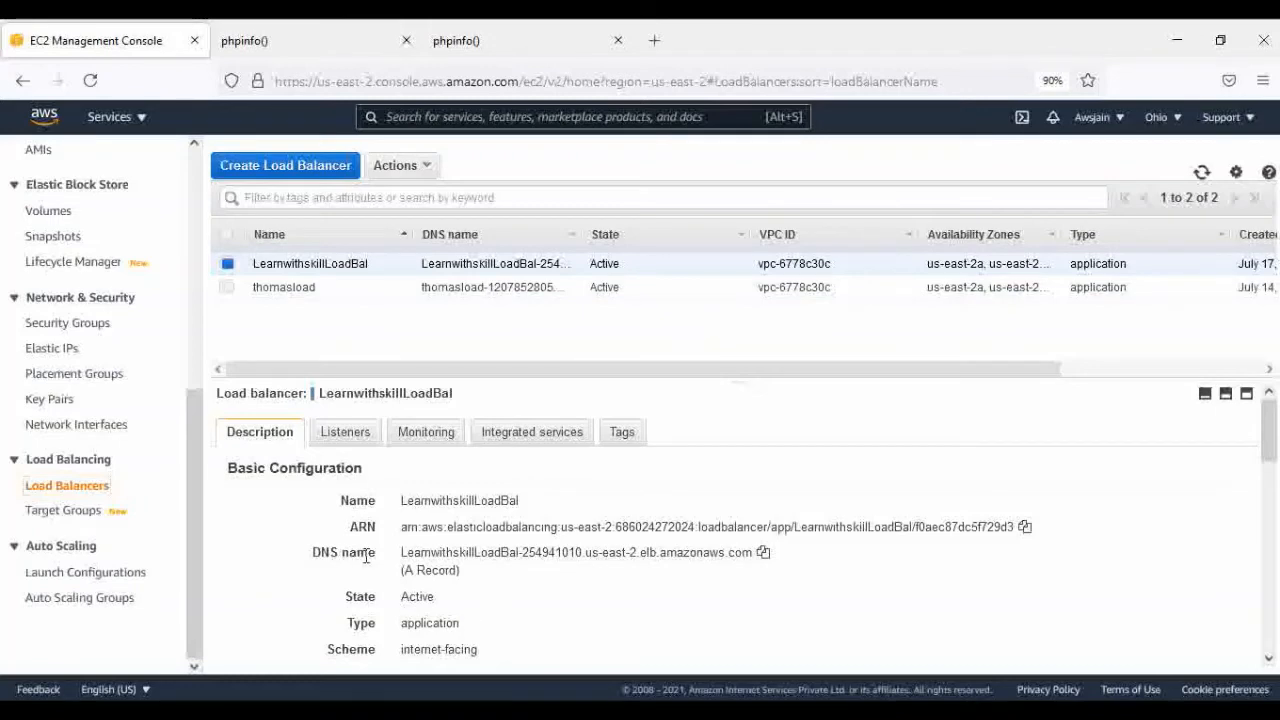
pyautogui.click(762, 552)
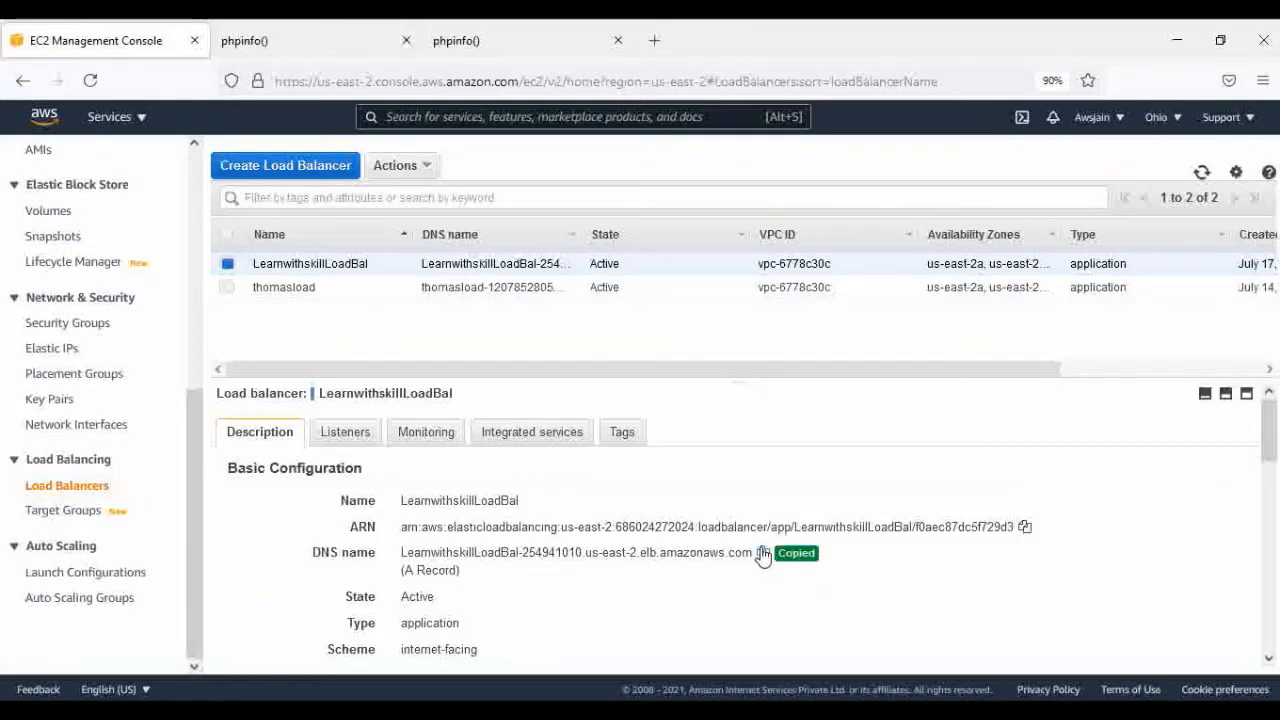
# Open the info.php page at the load balancer's copied DNS address in a new browser tab.
pyautogui.click(655, 40)
pyautogui.hotkey('ctrl', 'v')
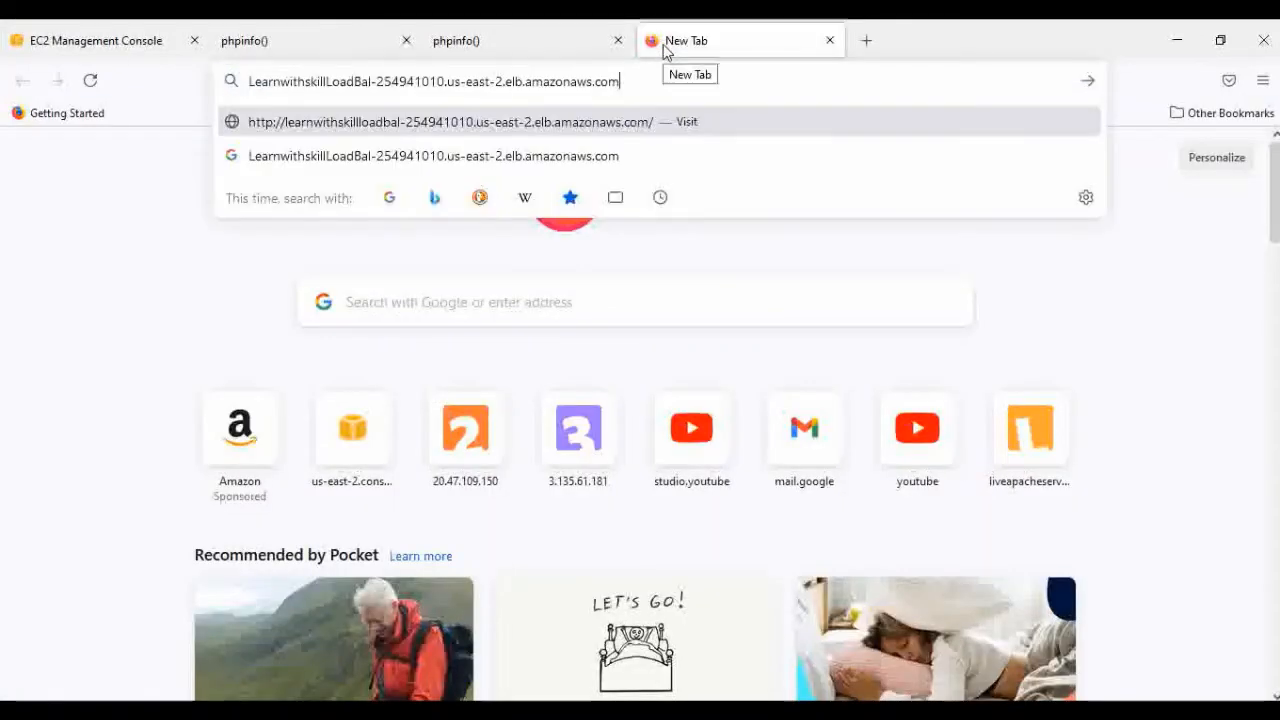
pyautogui.write('info.p')
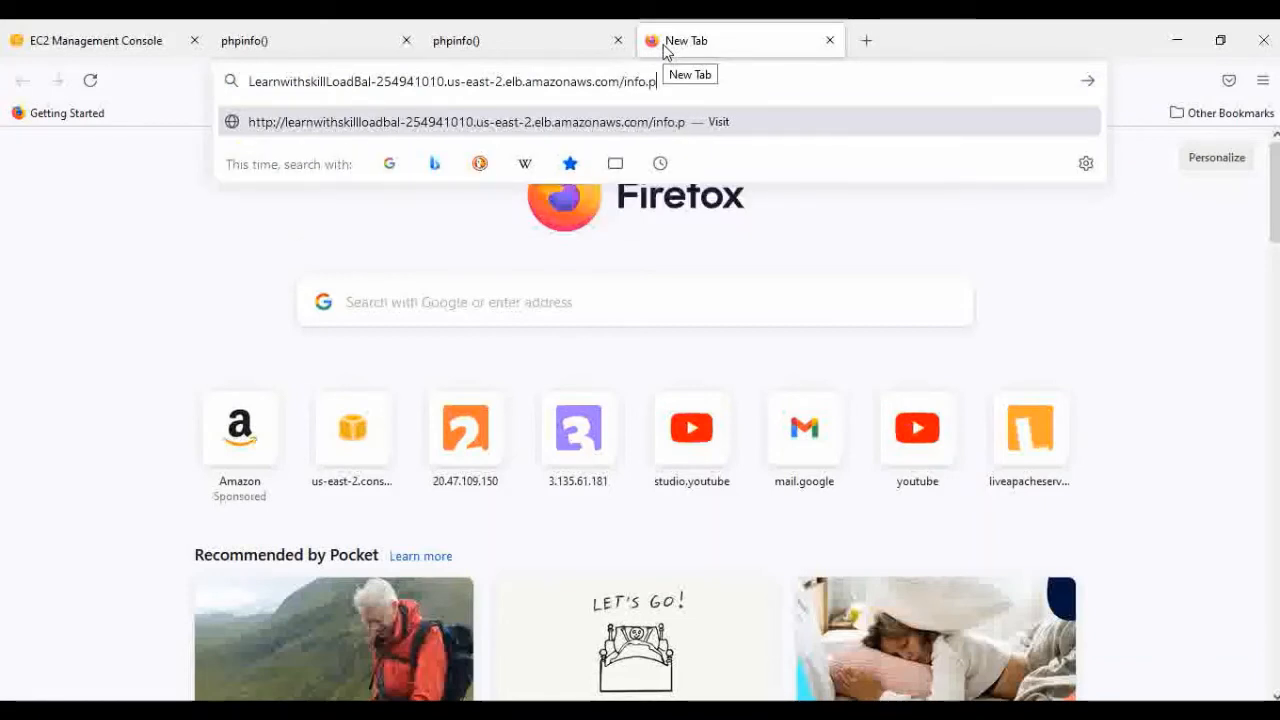
pyautogui.write('hp')
pyautogui.press('Return')
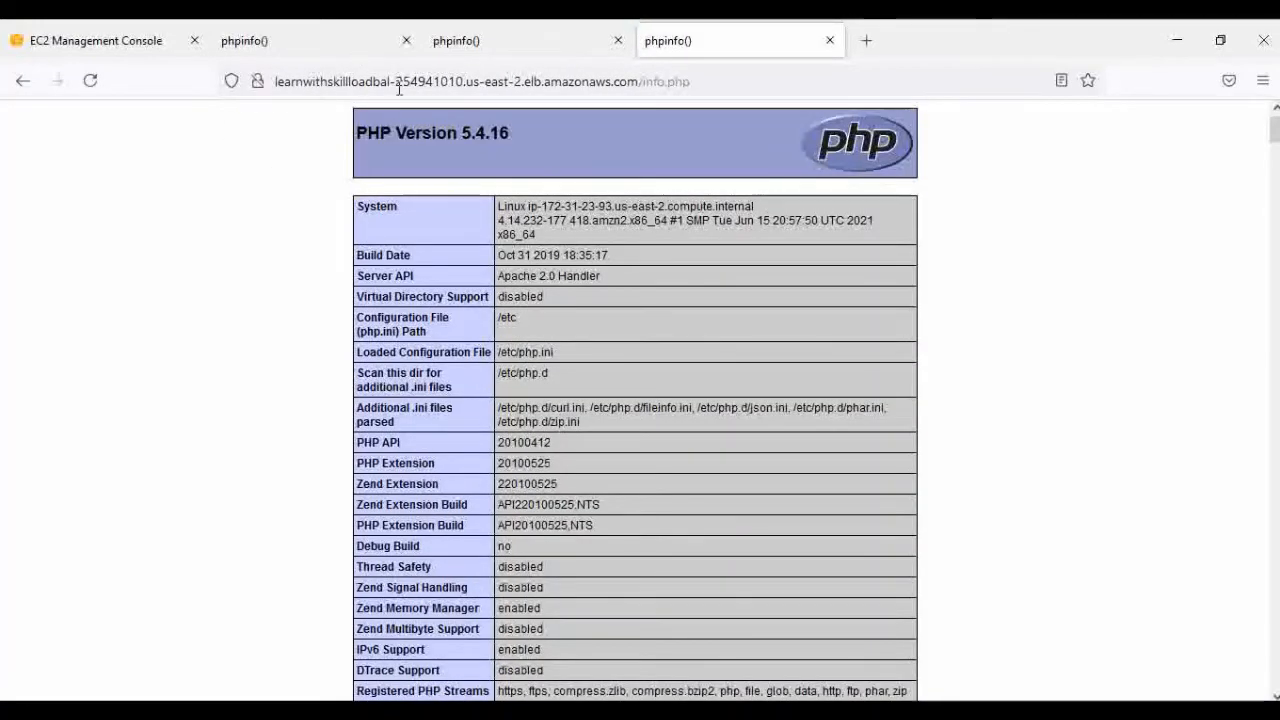
# Reload the load balancer's info.php page repeatedly, checking the host name in the System row to see which instance responds.
pyautogui.moveTo(537, 206); pyautogui.dragTo(613, 207)
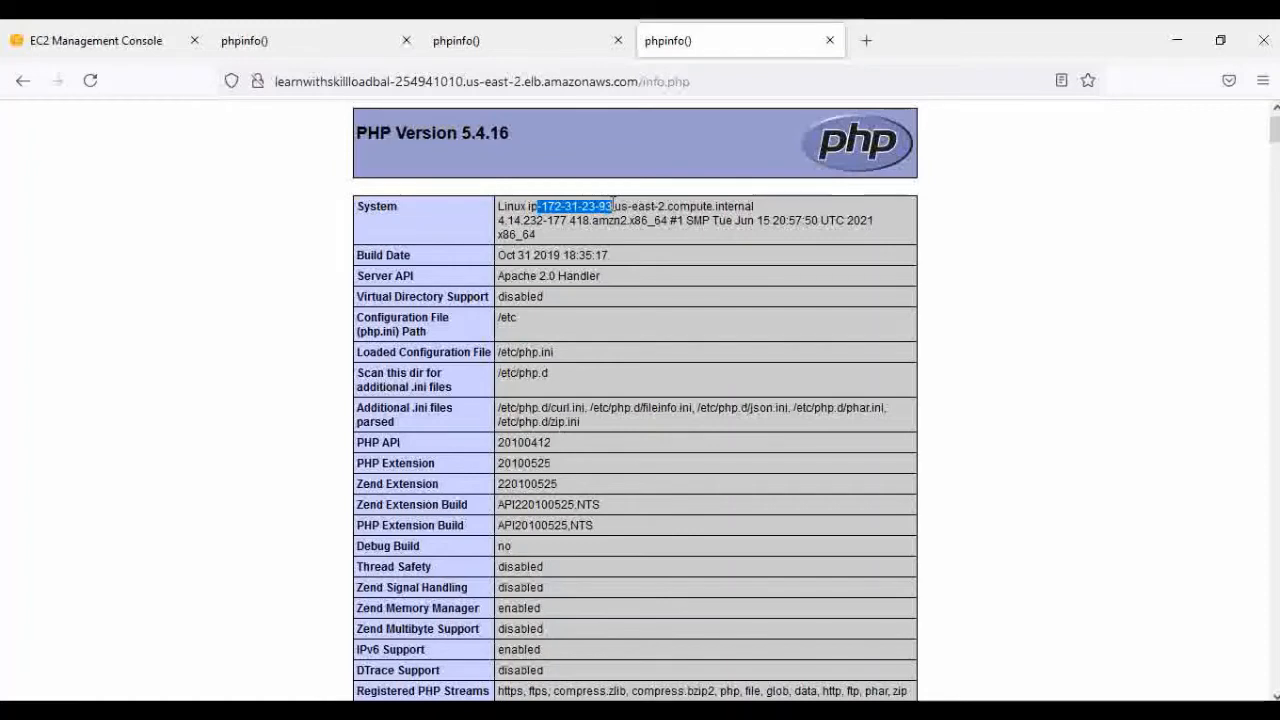
pyautogui.click(89, 82)
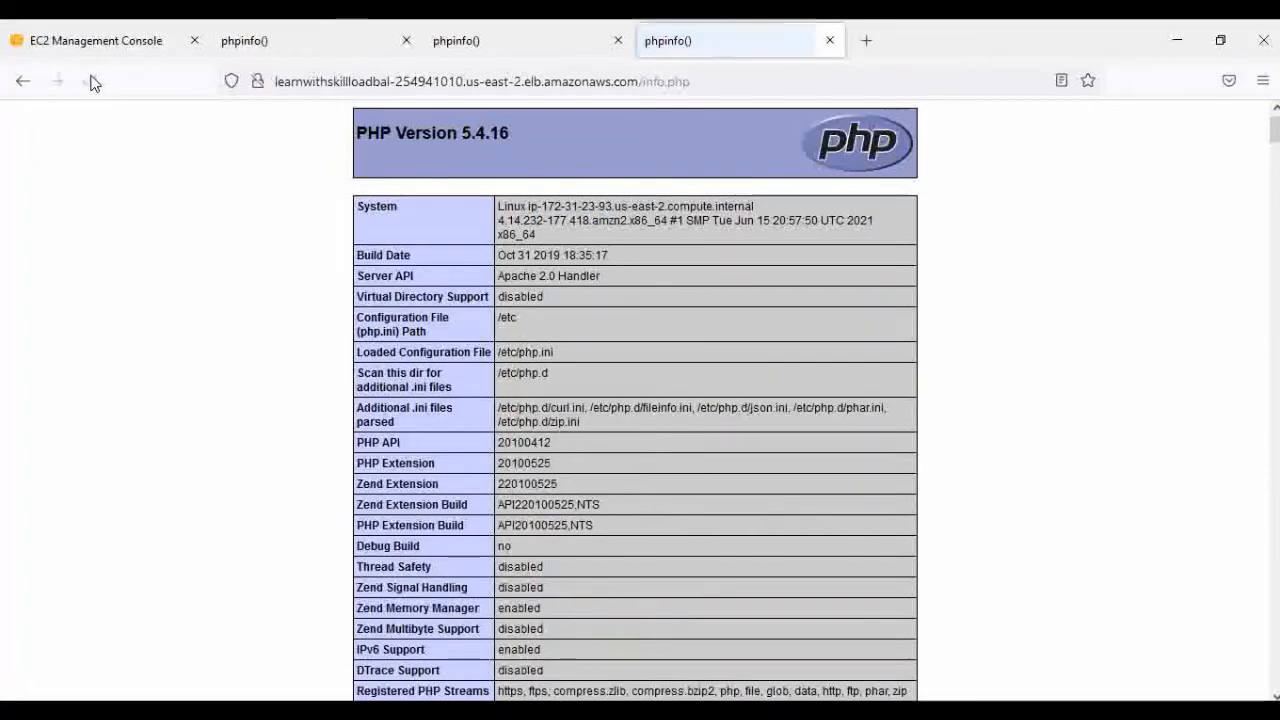
pyautogui.click(91, 85)
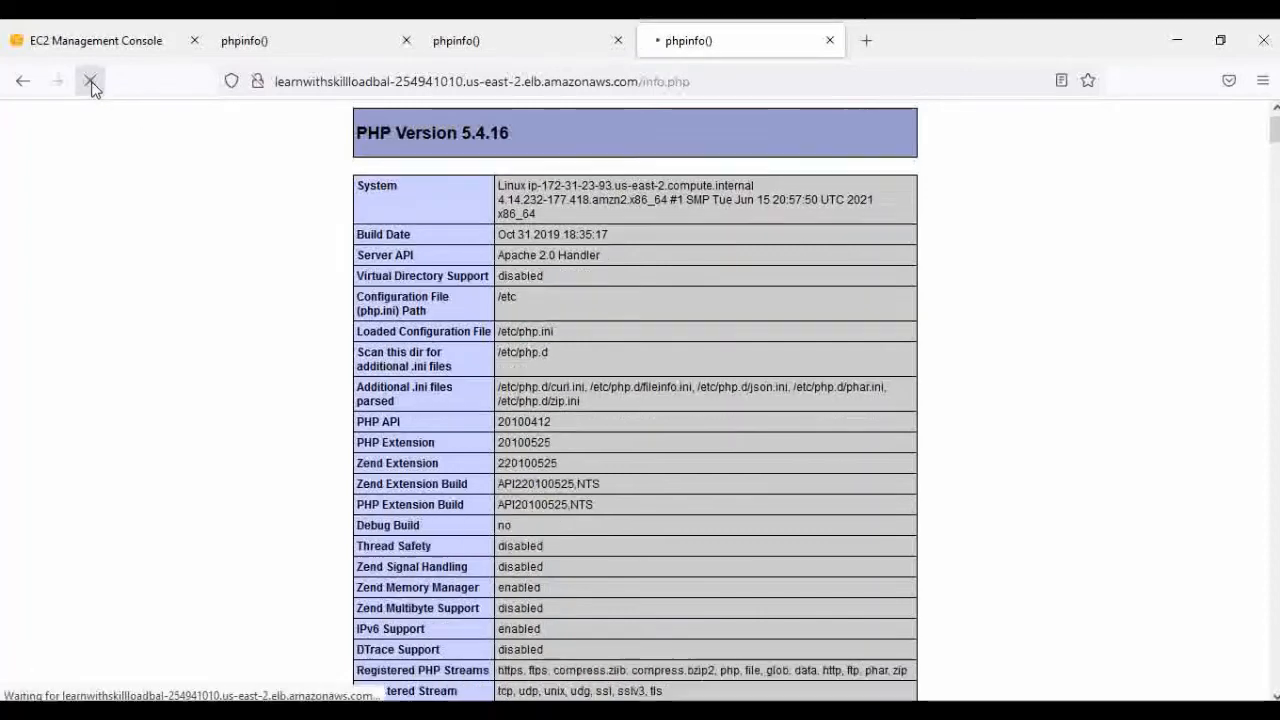
pyautogui.click(91, 85)
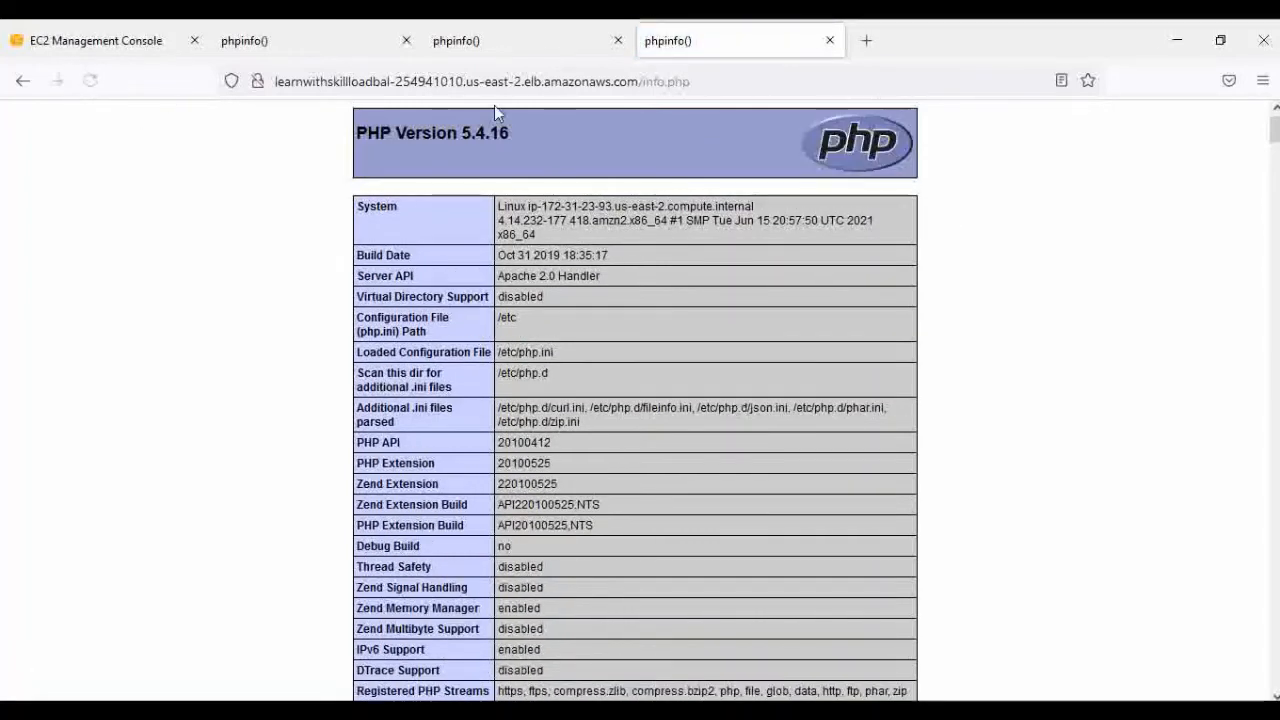
pyautogui.click(491, 84)
pyautogui.press('Return')
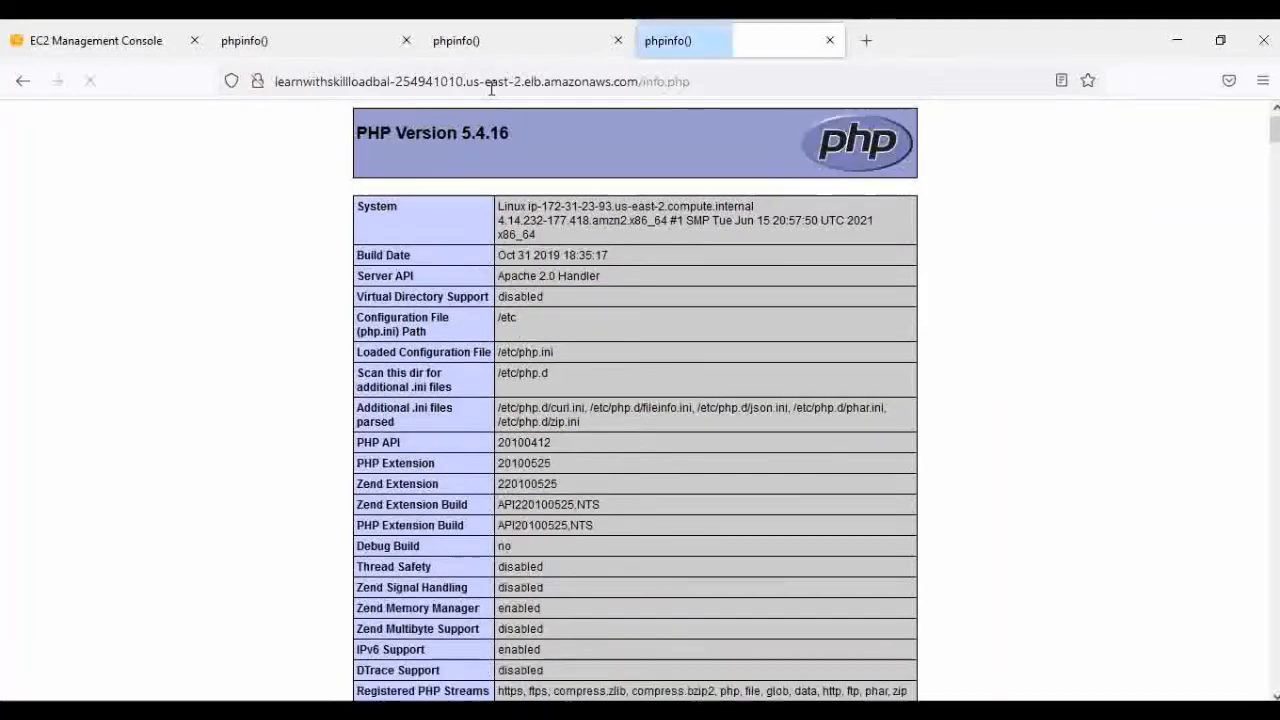
pyautogui.click(491, 84)
pyautogui.press('Return')
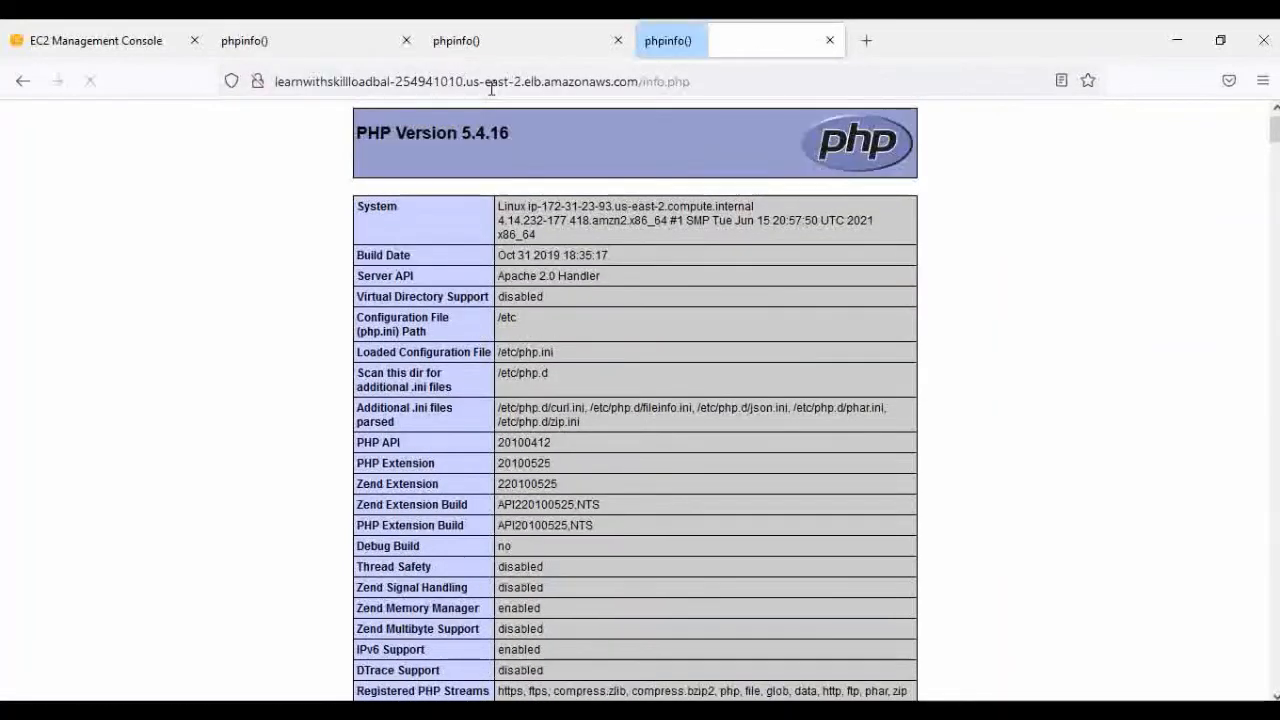
pyautogui.click(491, 84)
pyautogui.press('Return')
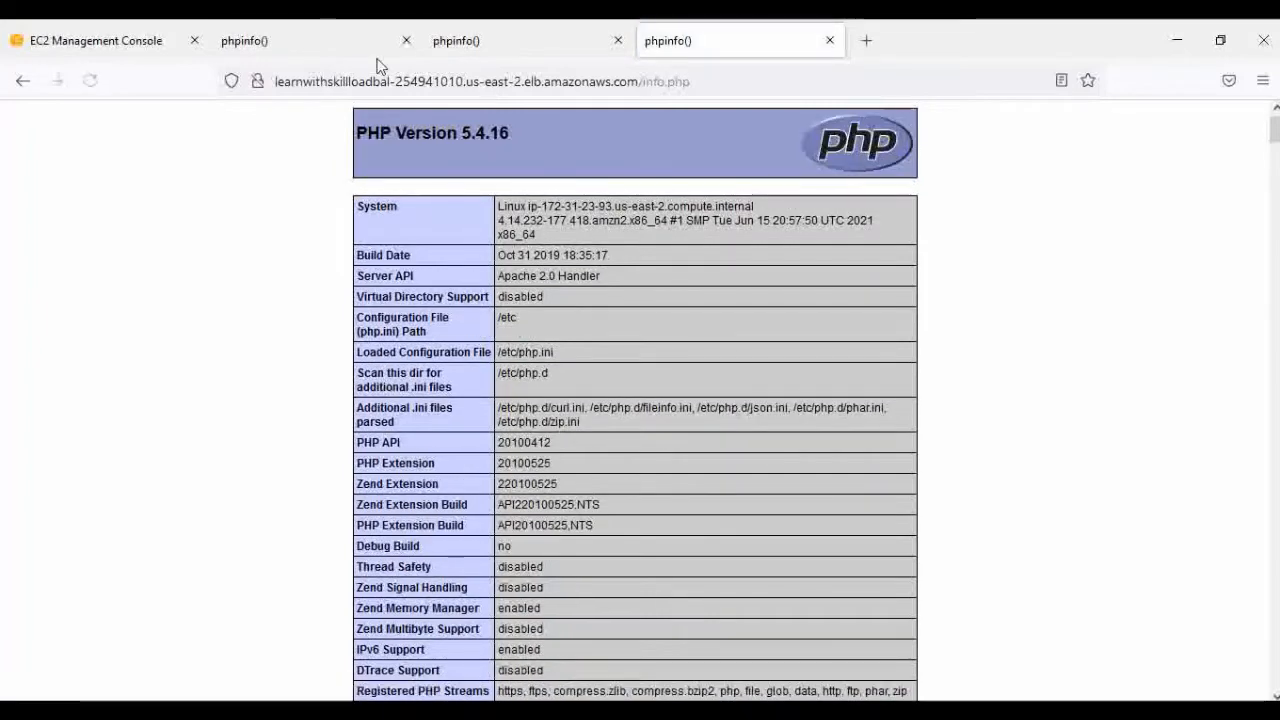
pyautogui.click(90, 84)
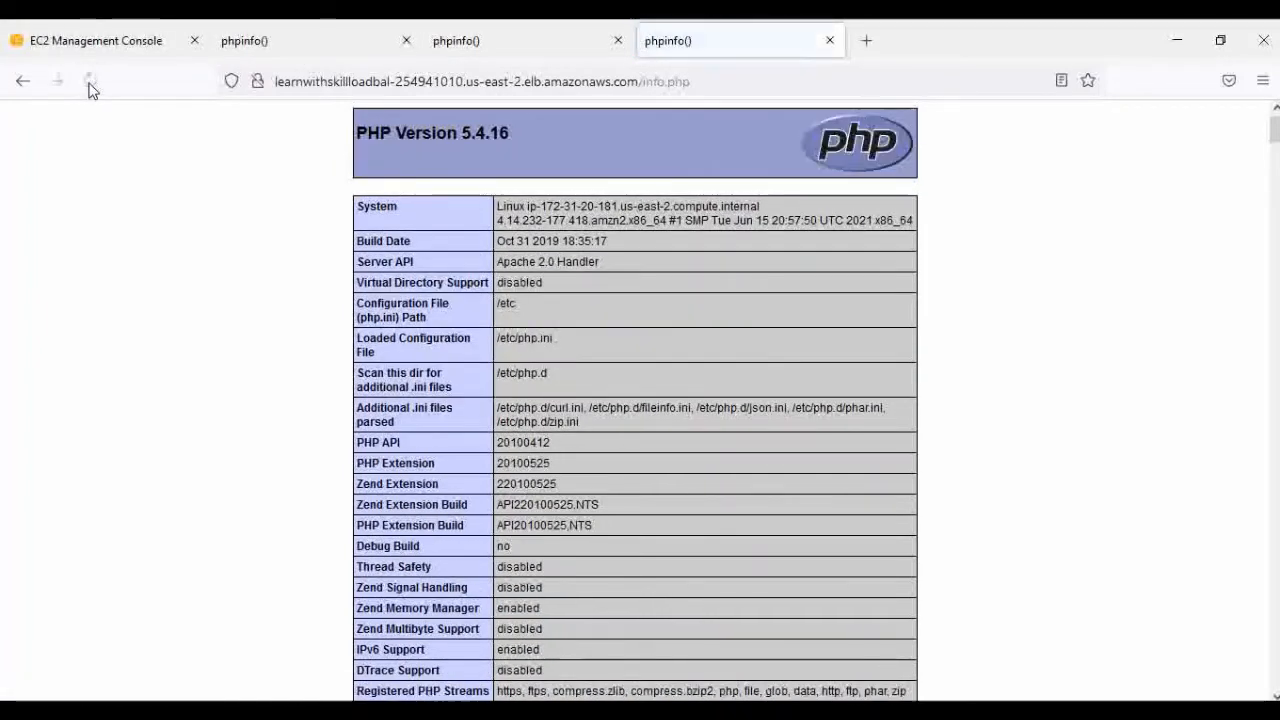
pyautogui.tripleClick(543, 206)
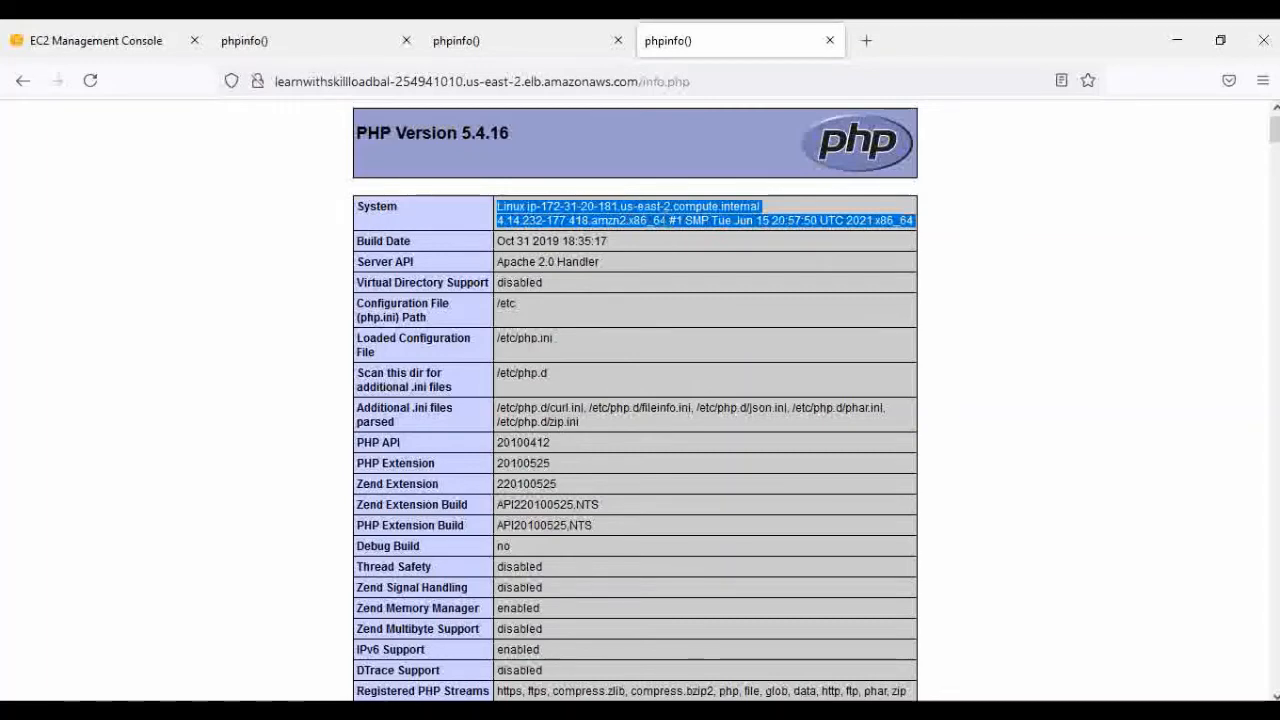
# Return to the EC2 console and view the launch configurations list for auto scaling.
pyautogui.click(57, 28)
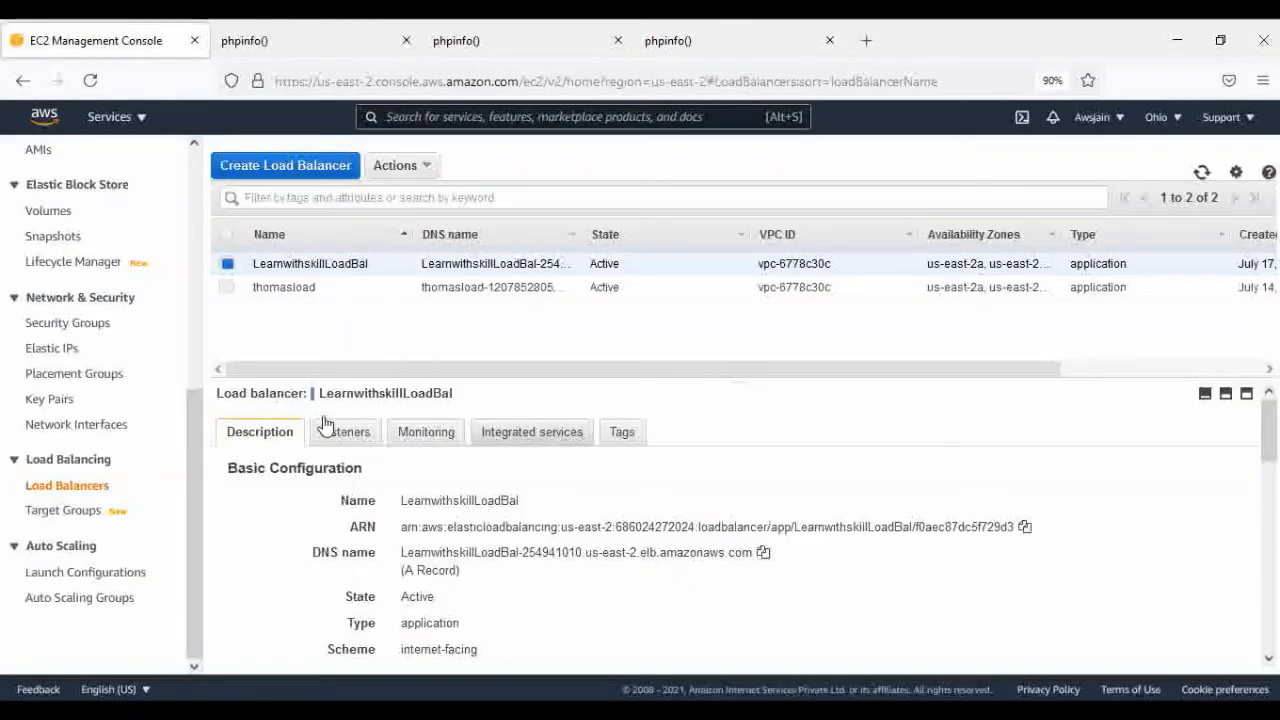
pyautogui.click(60, 581)
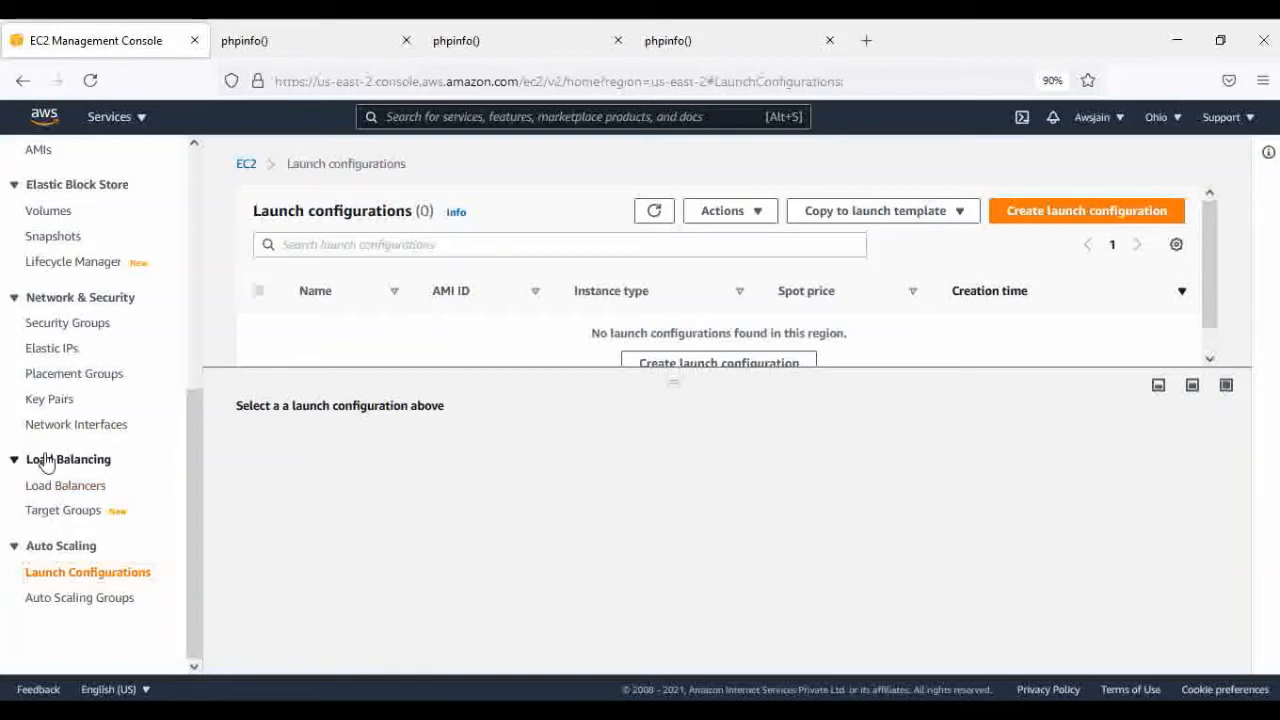
pyautogui.scroll(5, 63, 365)
pyautogui.scroll(-2, 63, 363)
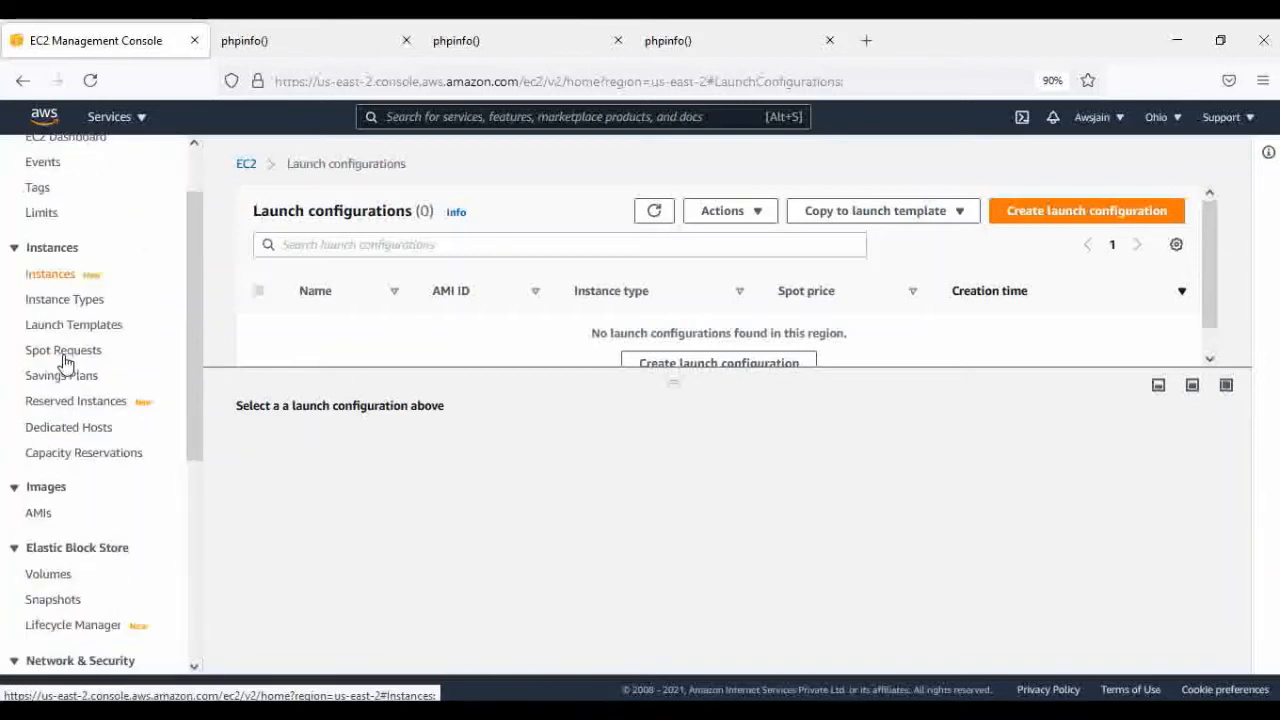
pyautogui.scroll(-3, 63, 363)
pyautogui.scroll(7, 69, 374)
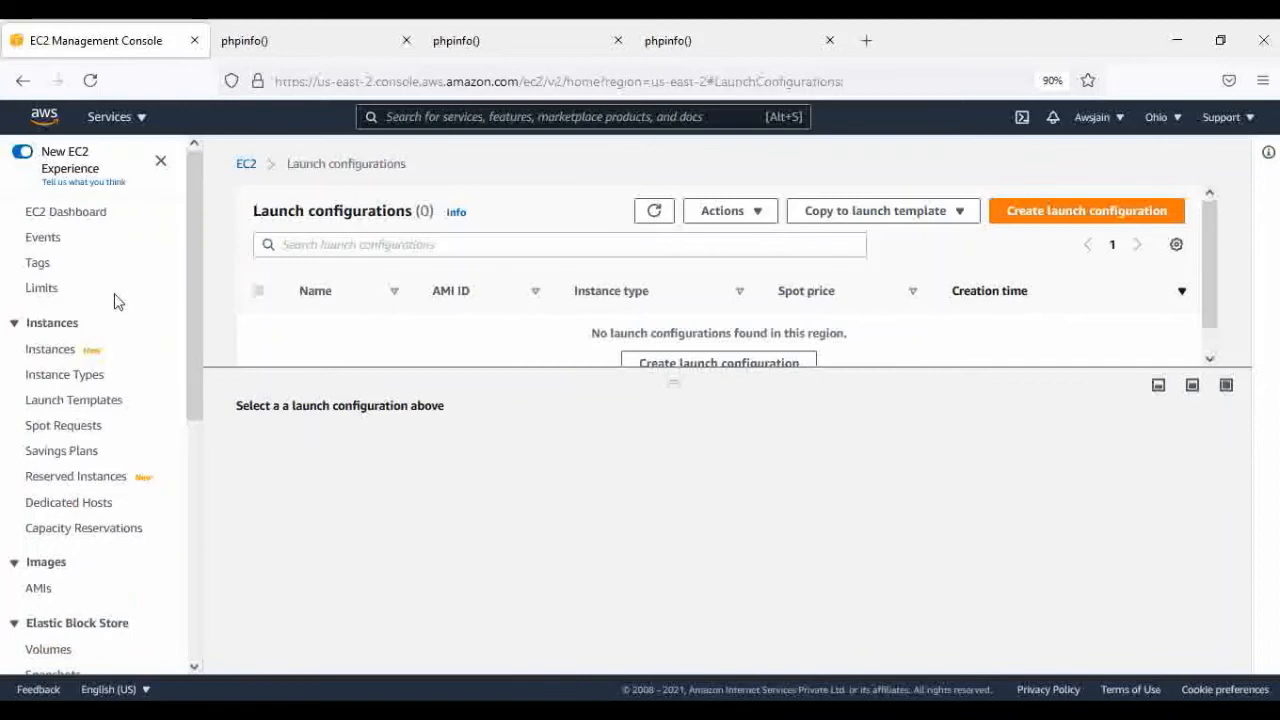
# List the running instances from the EC2 dashboard and select the Learnwithskill instance i-09630d7e01f73afc6.
pyautogui.click(47, 214)
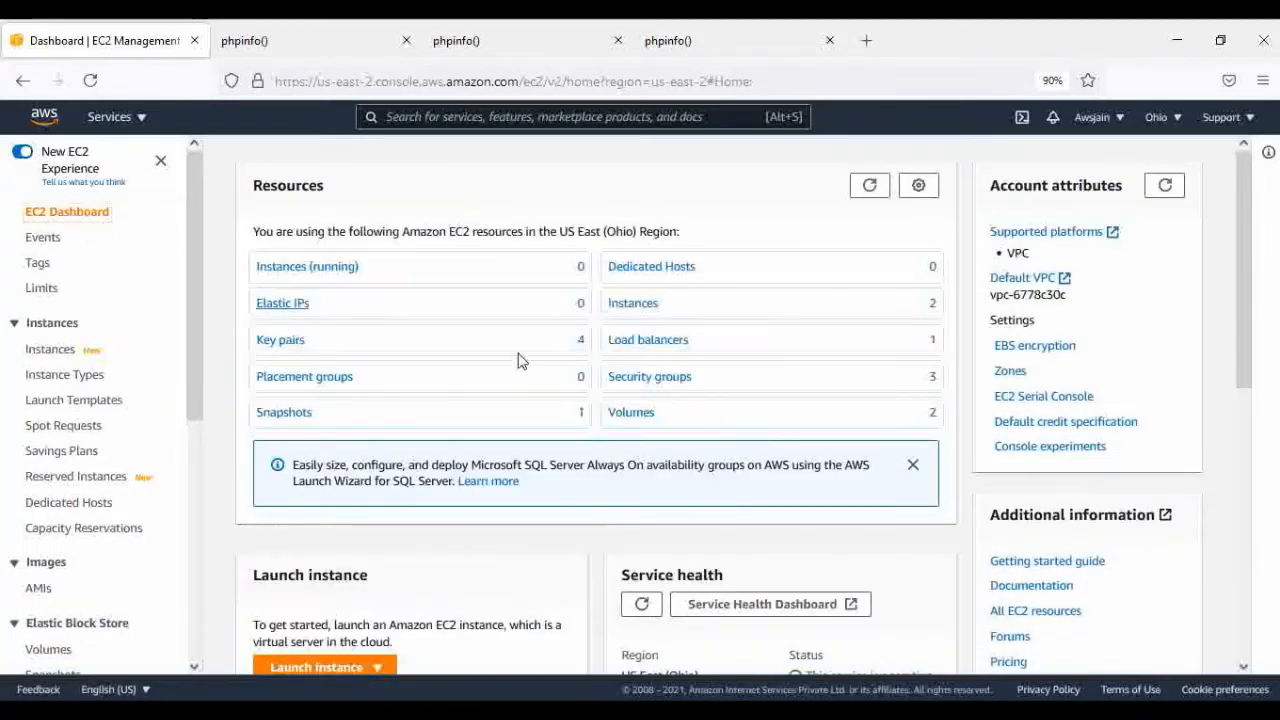
pyautogui.click(297, 268)
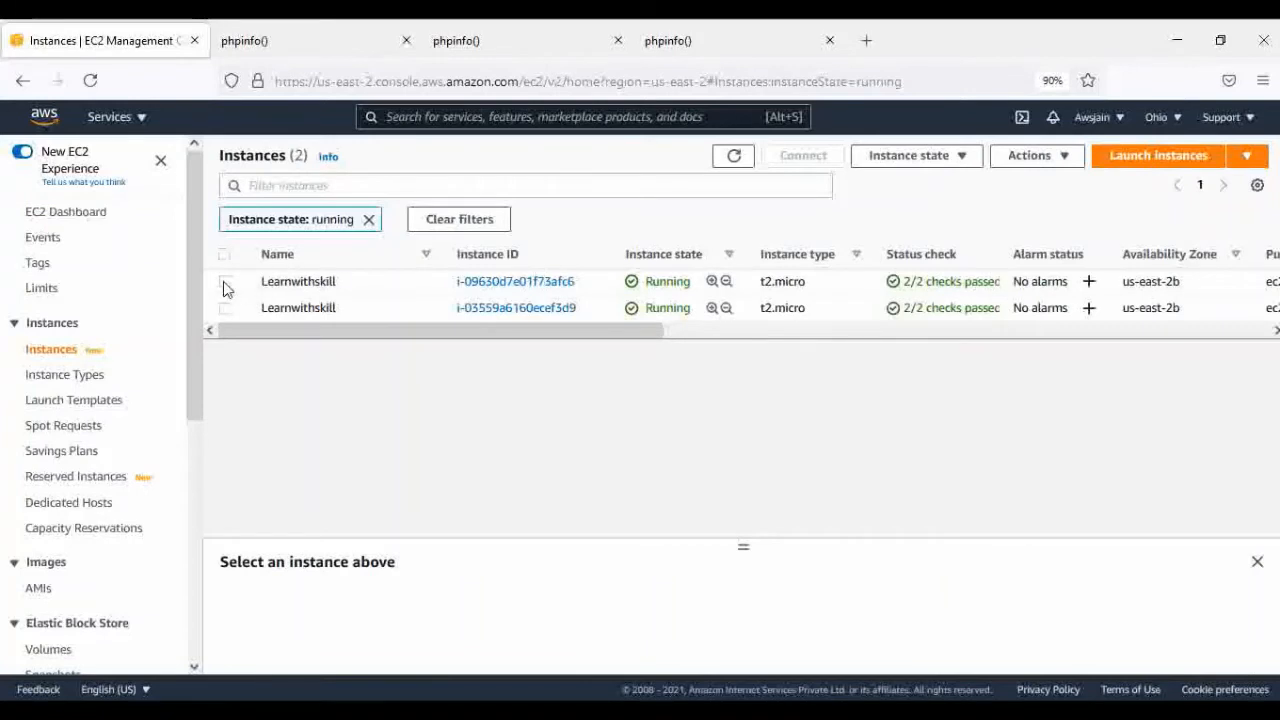
pyautogui.click(225, 283)
pyautogui.click(960, 160)
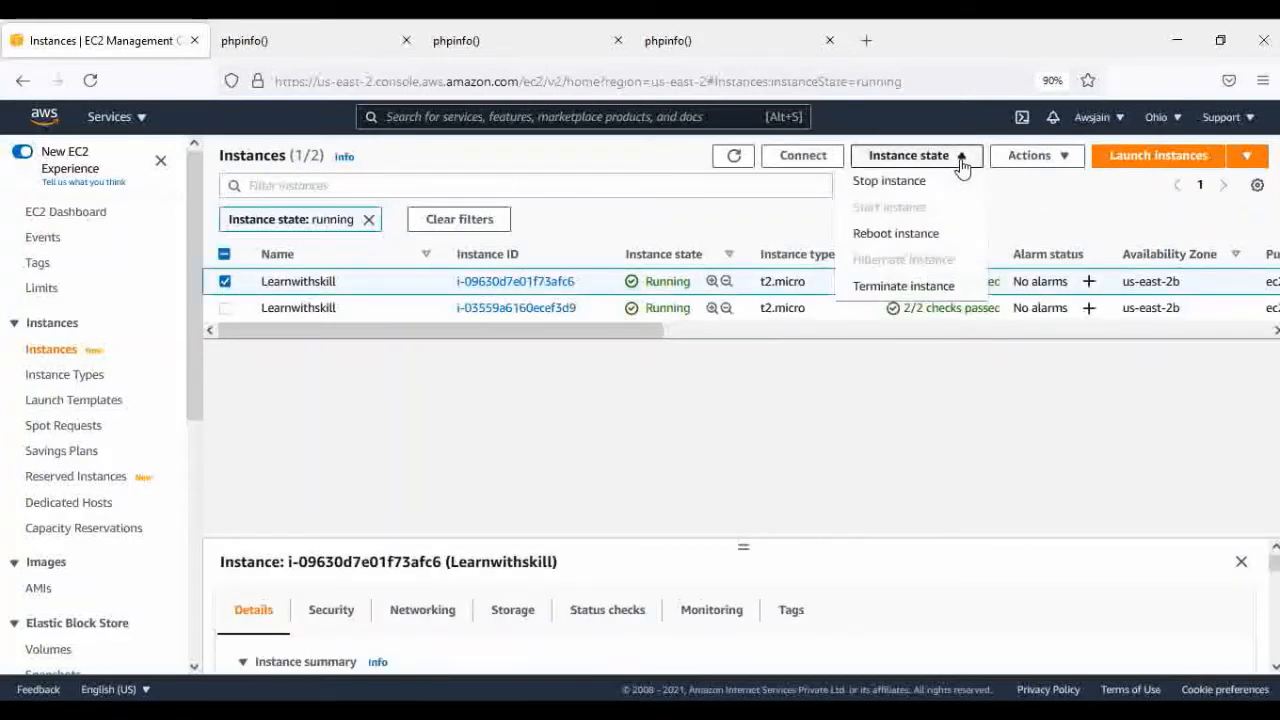
pyautogui.click(877, 163)
pyautogui.click(1025, 158)
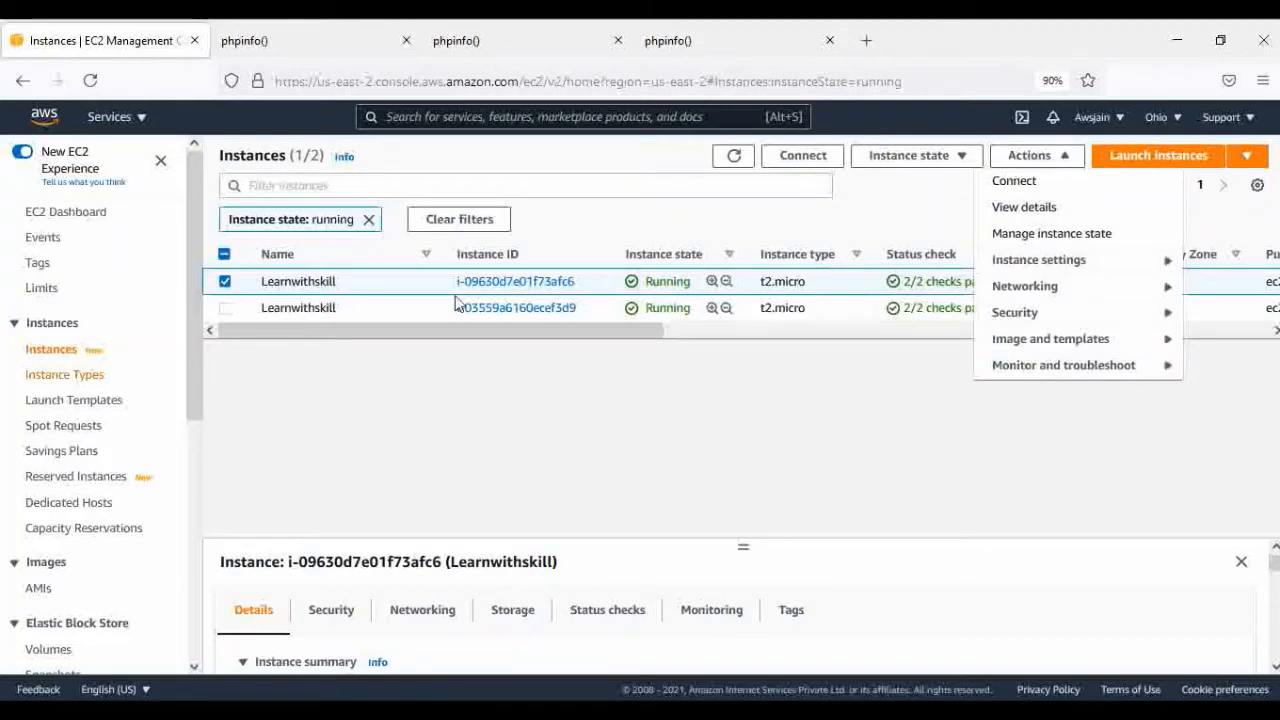
pyautogui.click(1055, 162)
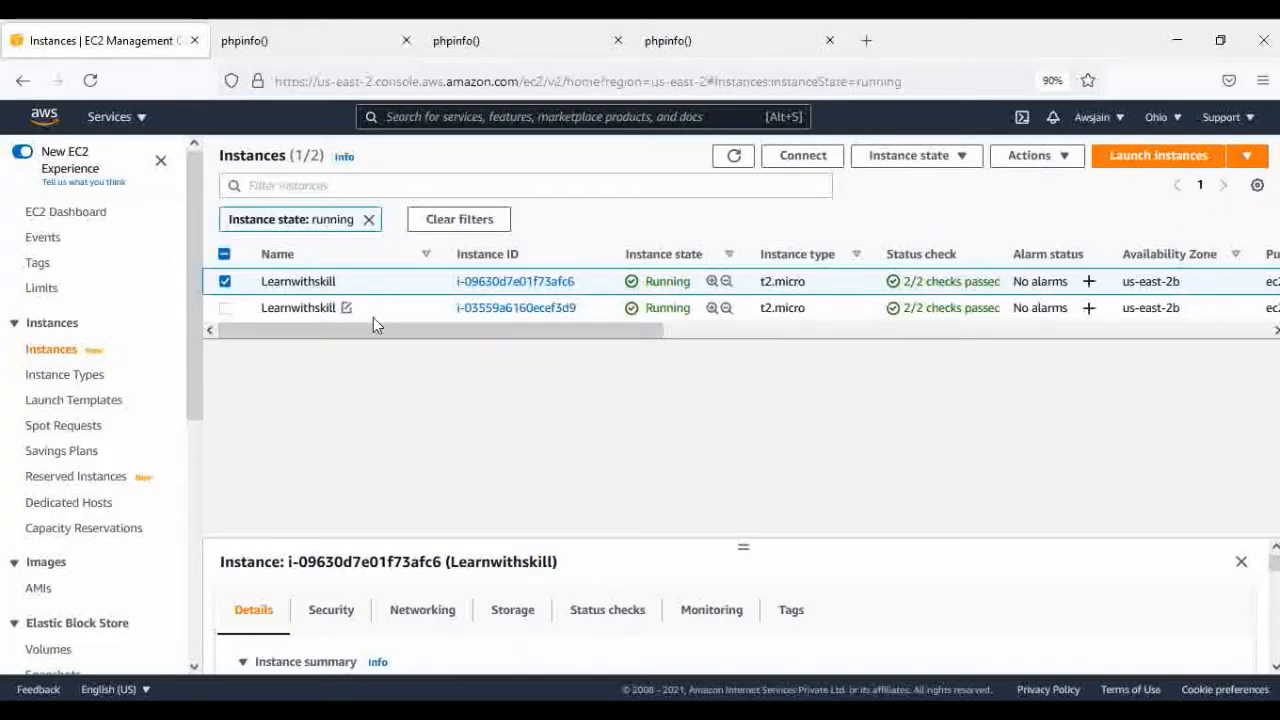
pyautogui.click(950, 162)
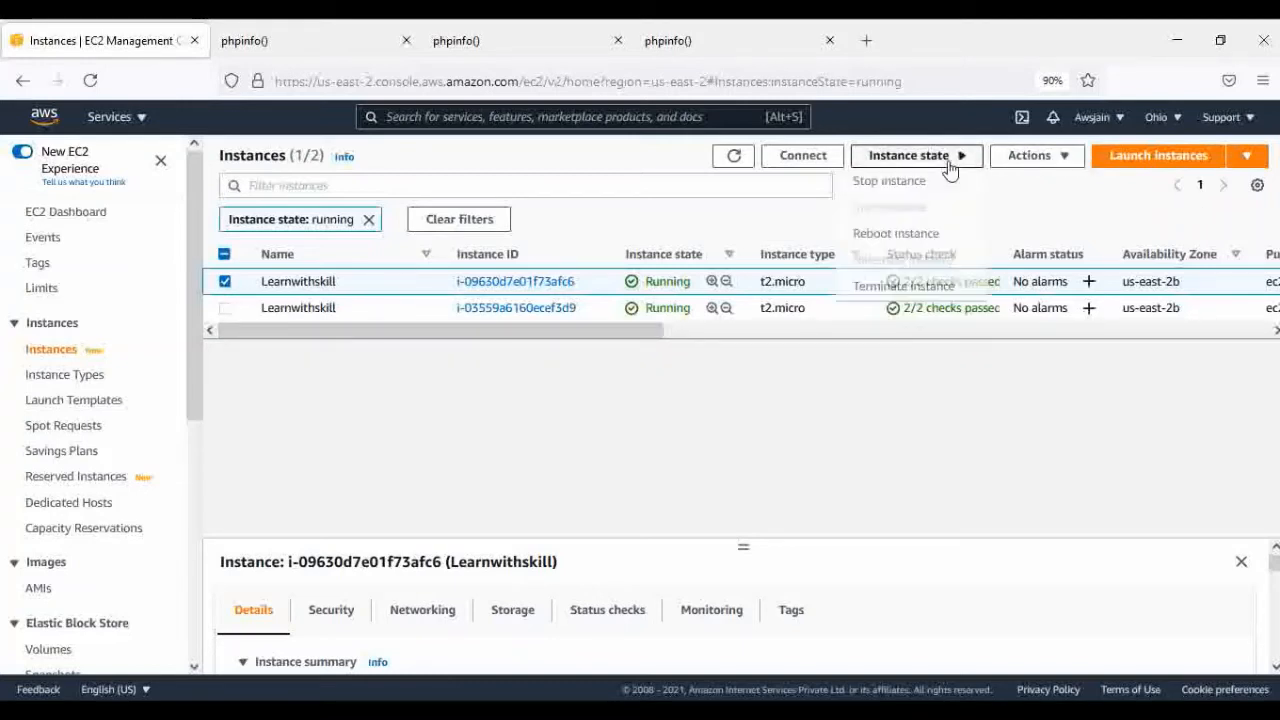
# Start creating an image from the selected Learnwithskill instance and name it learnwithskillami.
pyautogui.click(1058, 158)
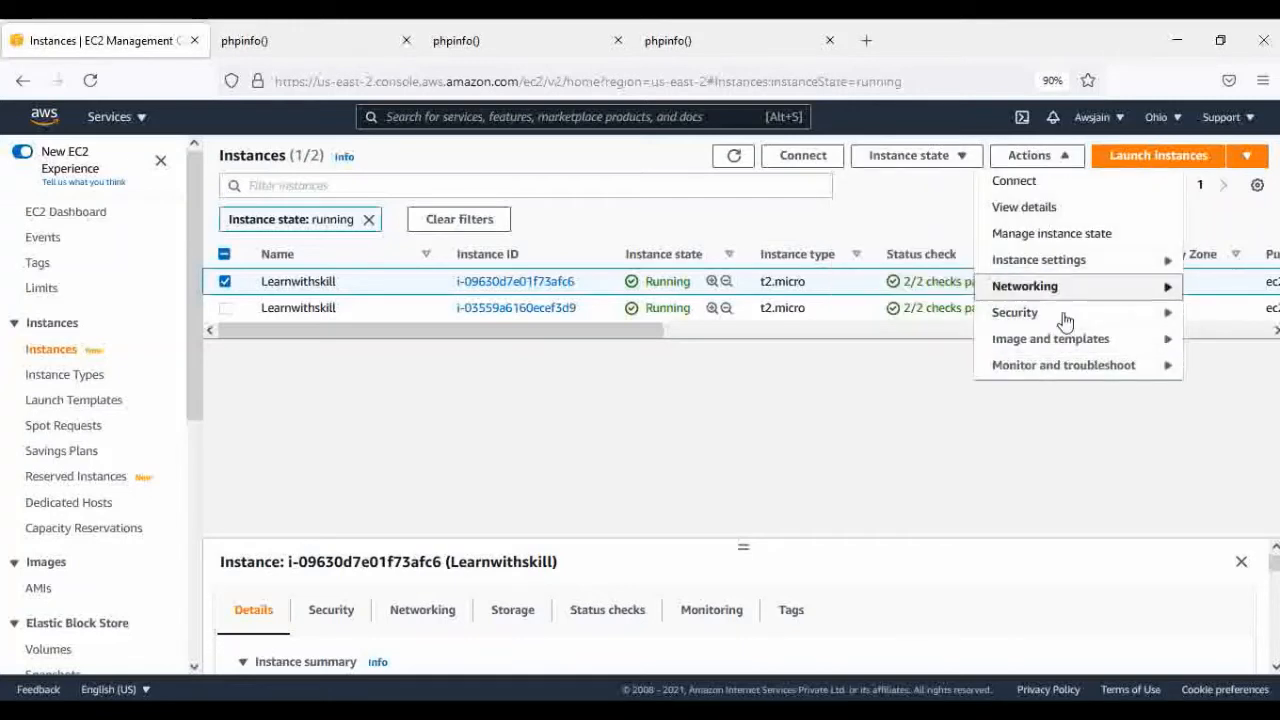
pyautogui.moveTo(1049, 345)
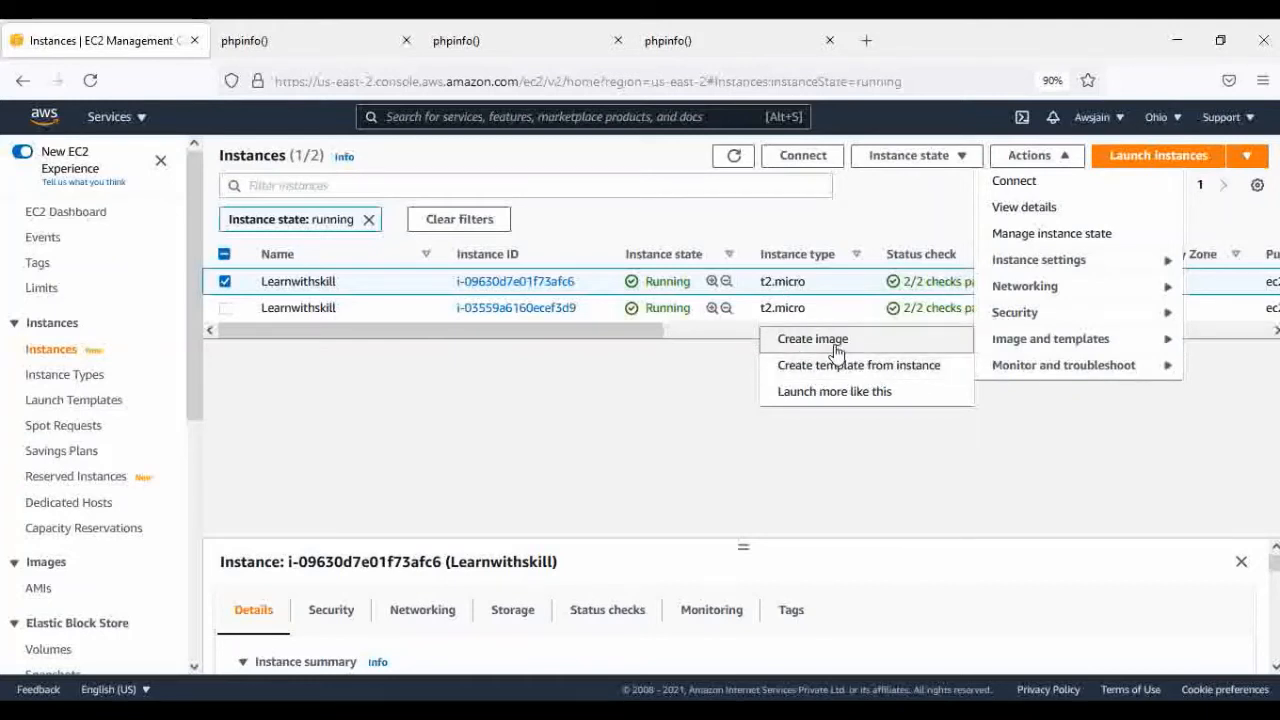
pyautogui.click(836, 346)
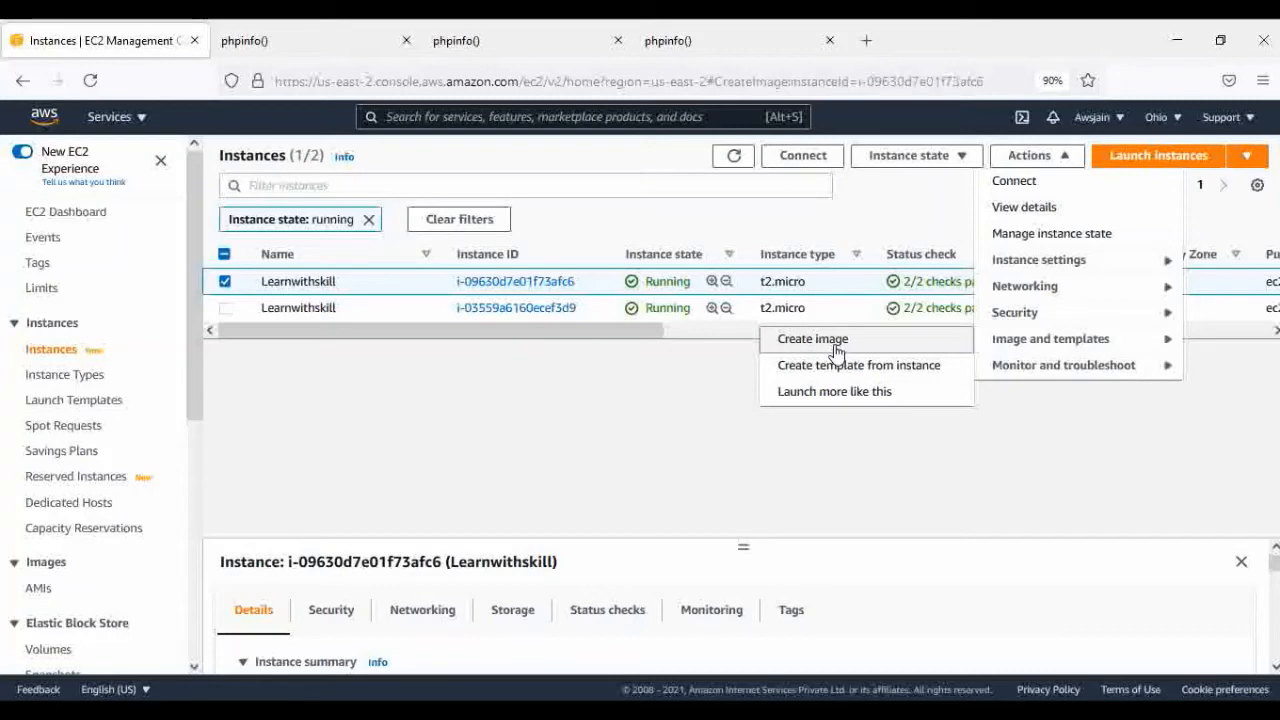
pyautogui.click(296, 352)
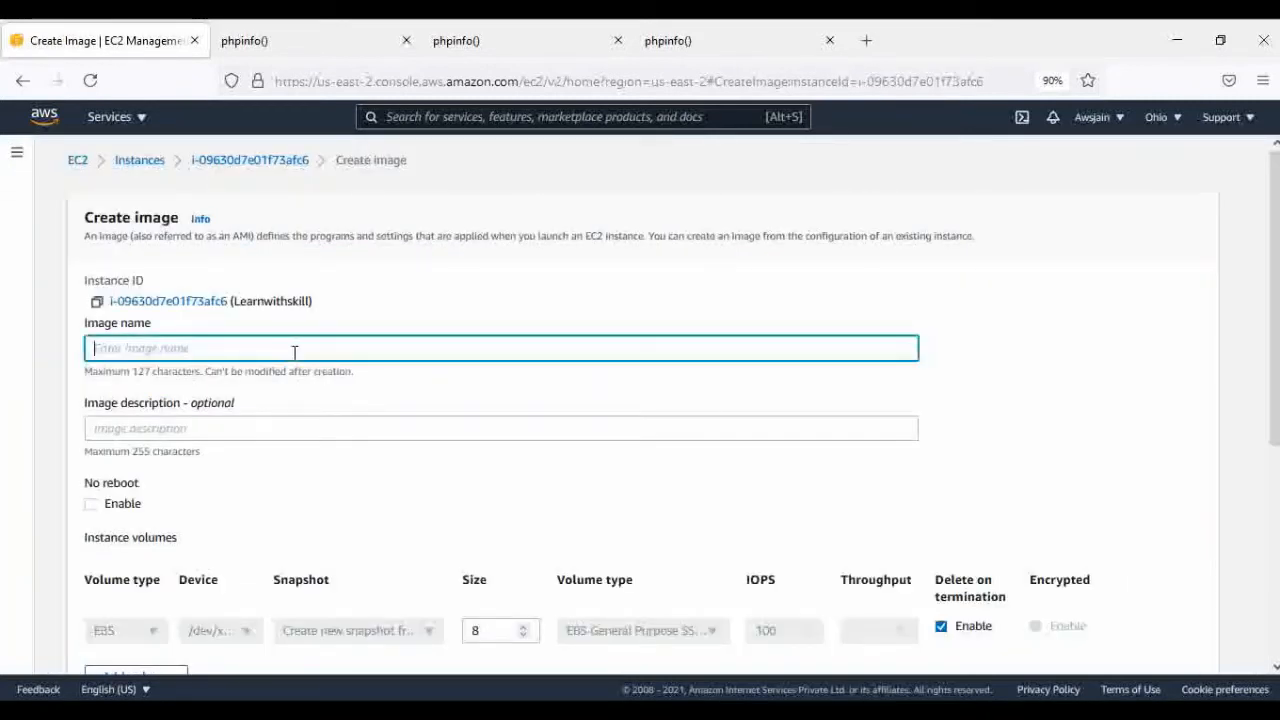
pyautogui.write('learnwithskillami')
# Create the image with the default volume and tag settings and open the AMIs list.
pyautogui.scroll(-3, 371, 391)
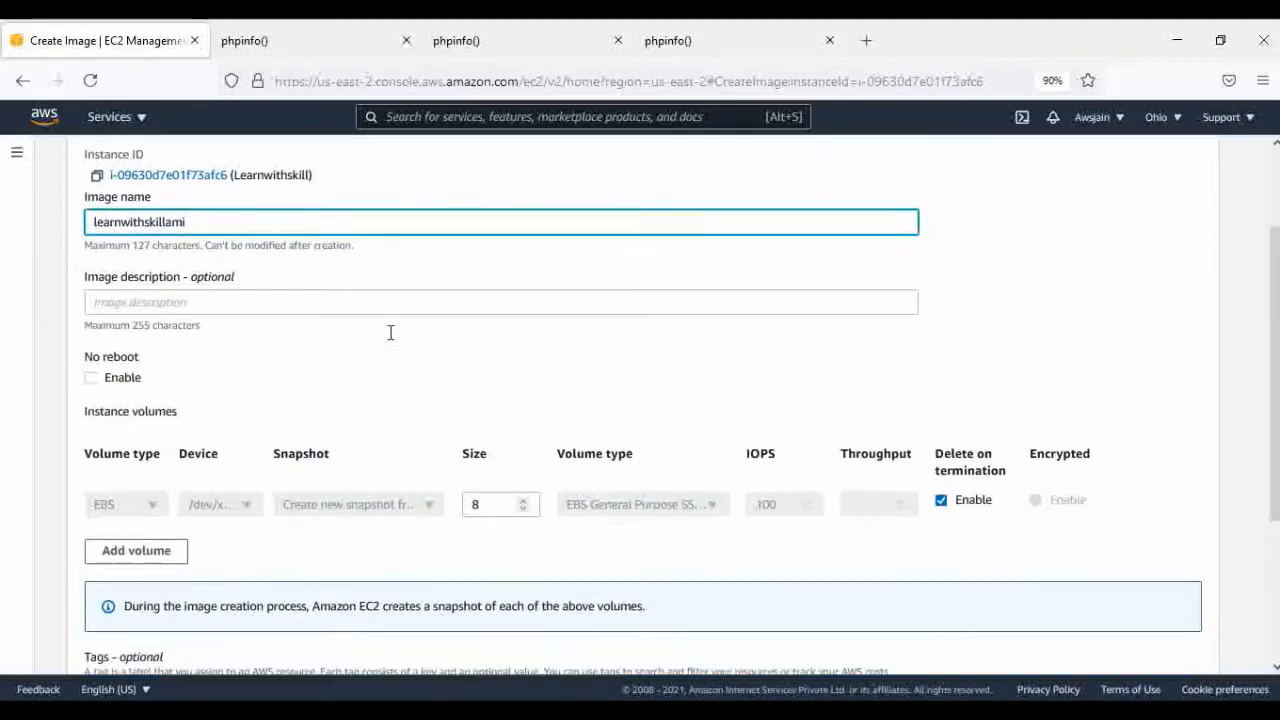
pyautogui.scroll(-3, 320, 243)
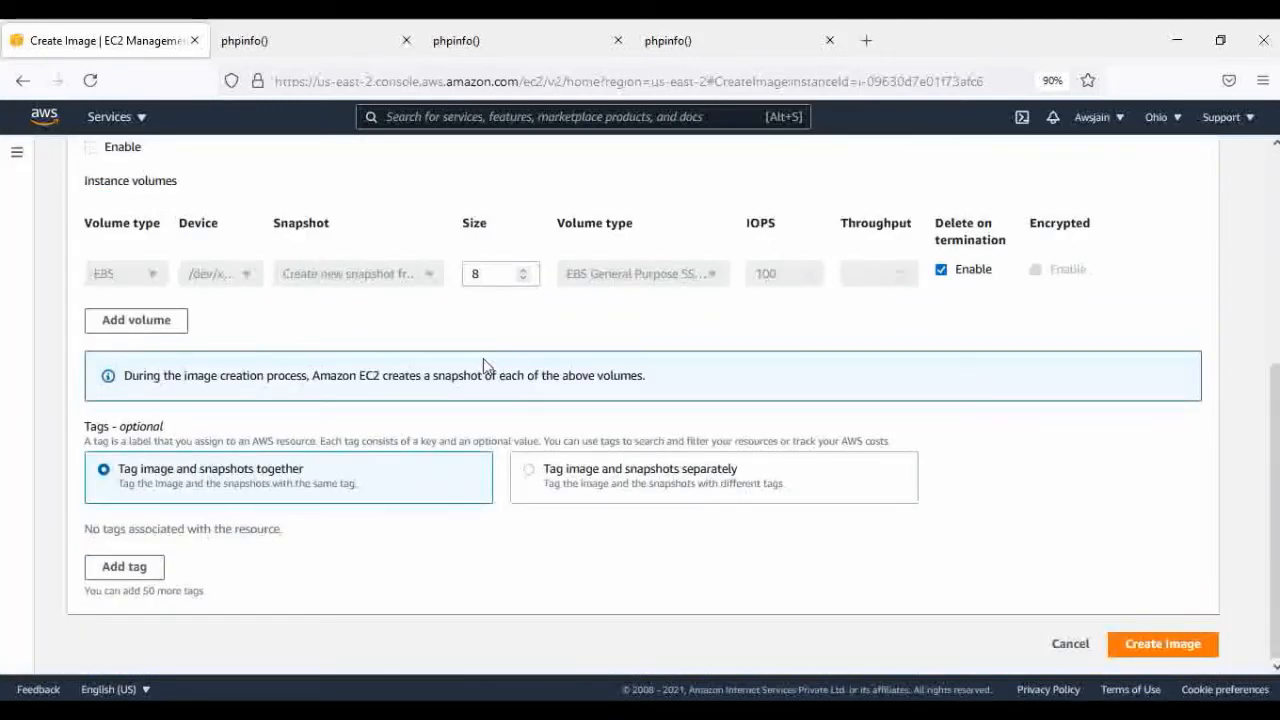
pyautogui.click(1165, 645)
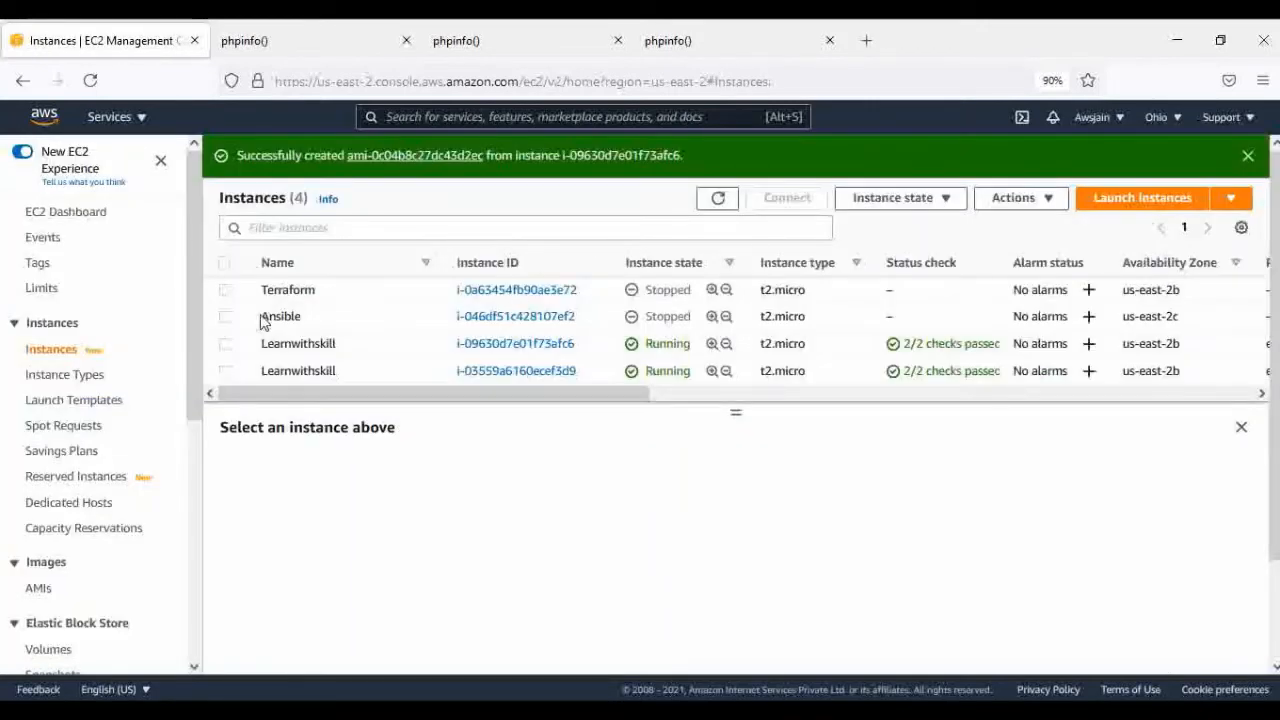
pyautogui.scroll(-3, 90, 440)
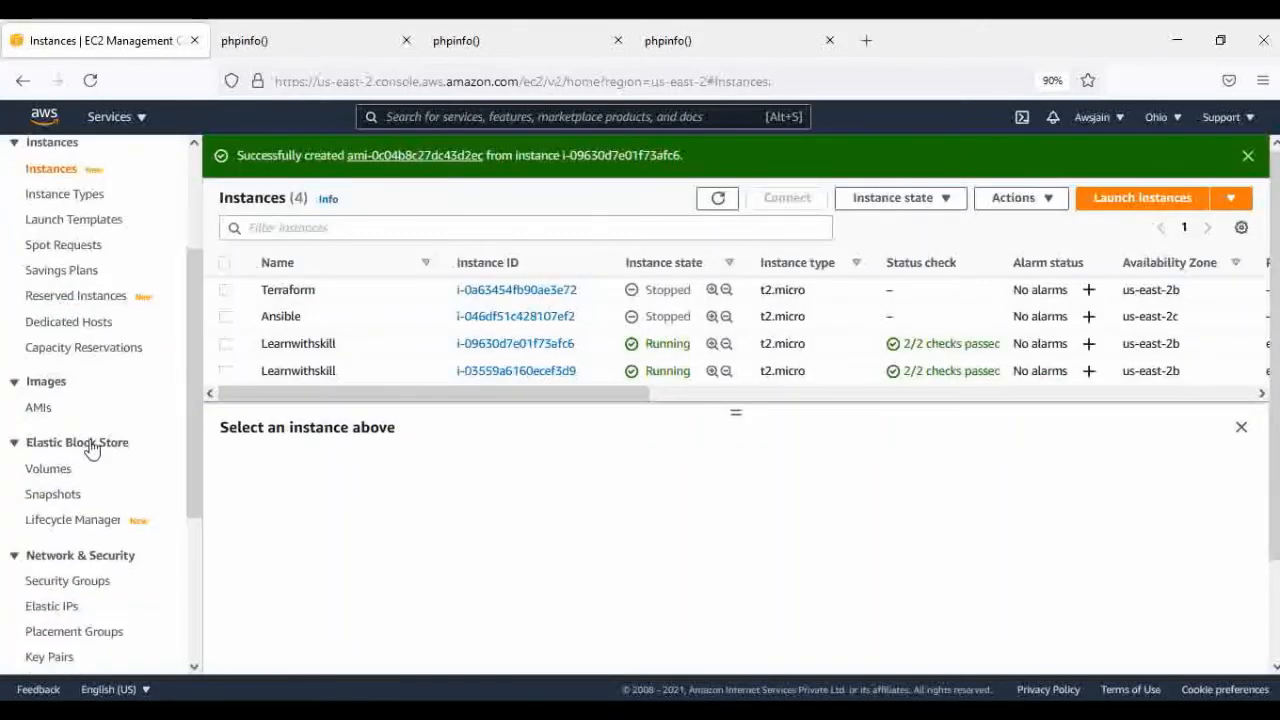
pyautogui.click(37, 410)
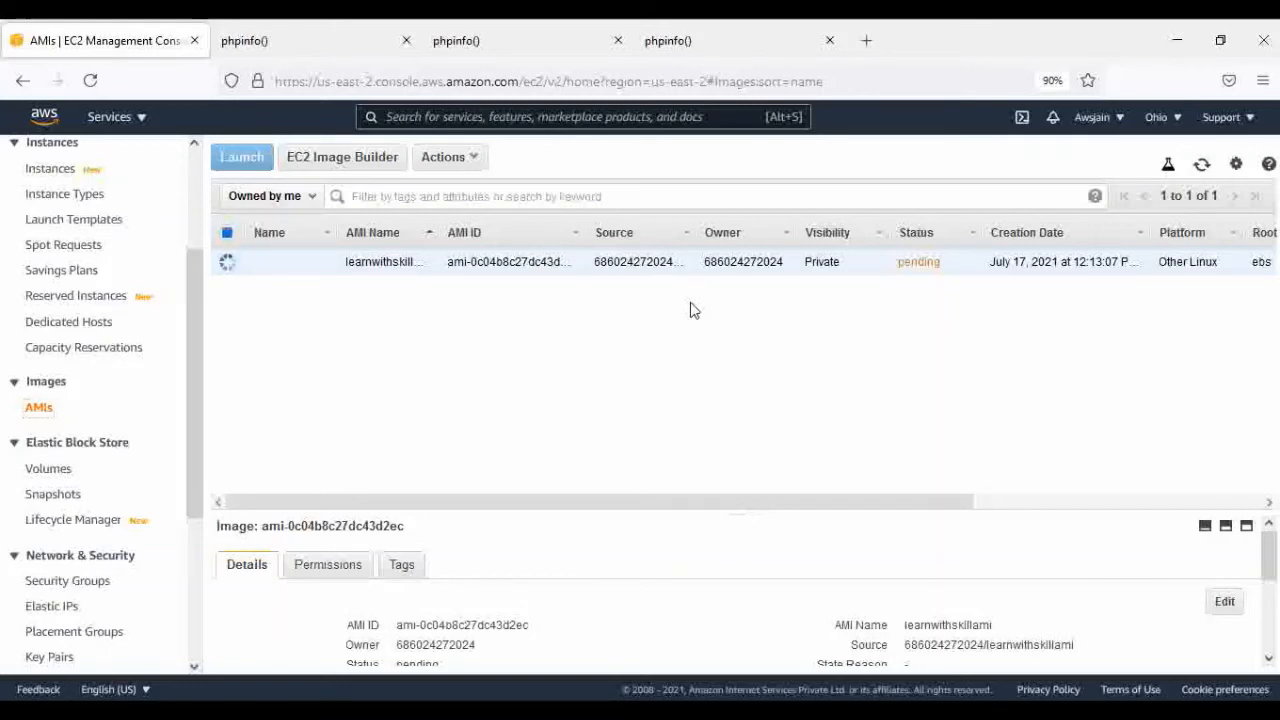
# Open the auto scaling launch configurations list and start creating a new launch configuration.
pyautogui.click(1205, 166)
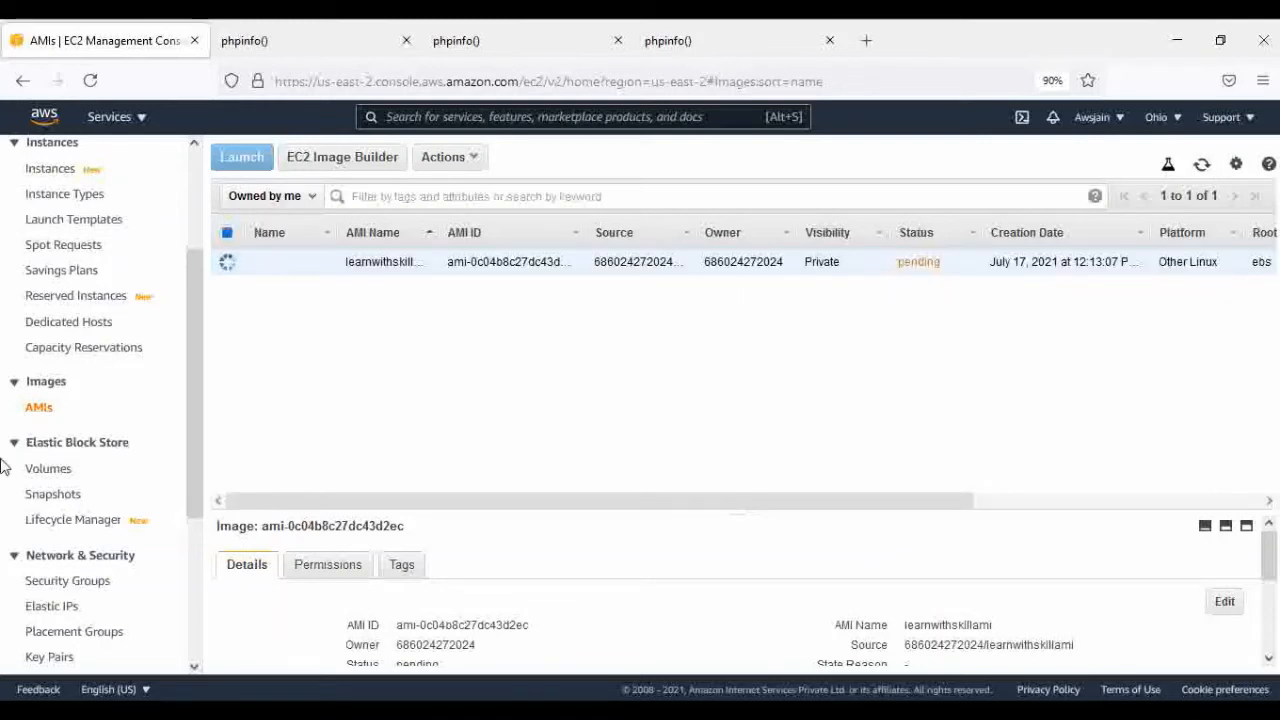
pyautogui.scroll(-5, 92, 474)
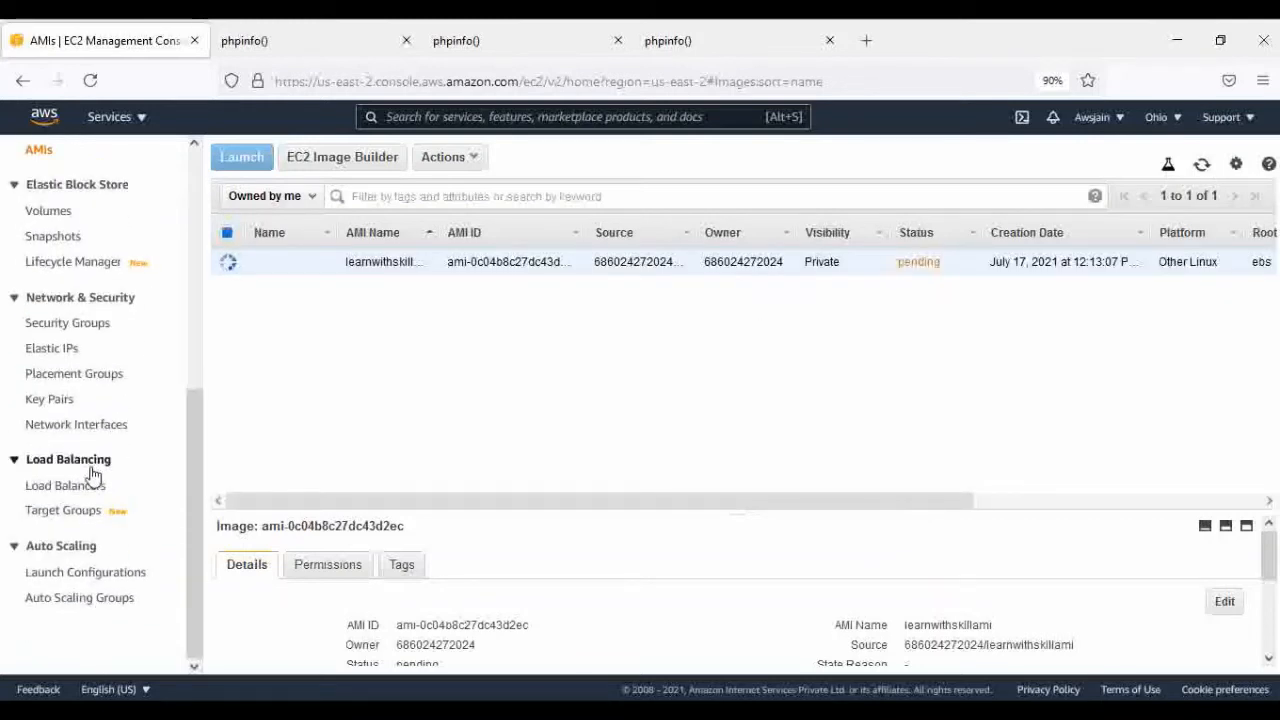
pyautogui.click(47, 574)
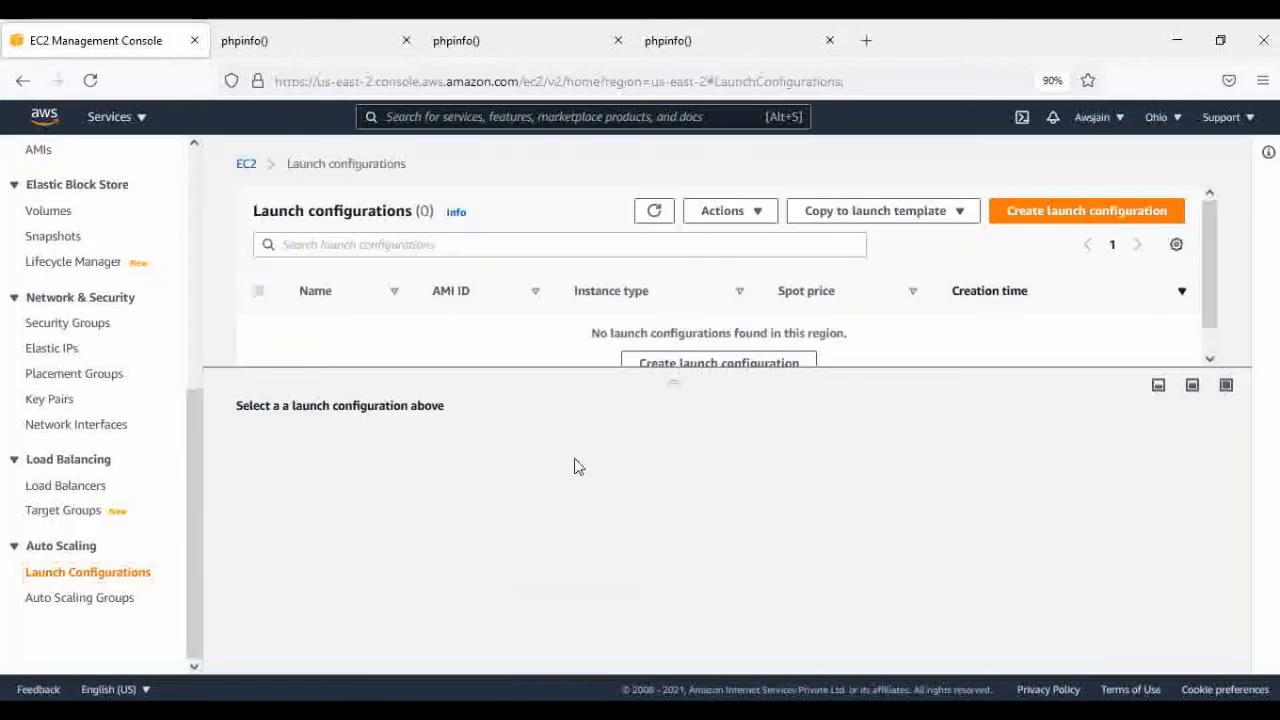
pyautogui.scroll(-1, 329, 251)
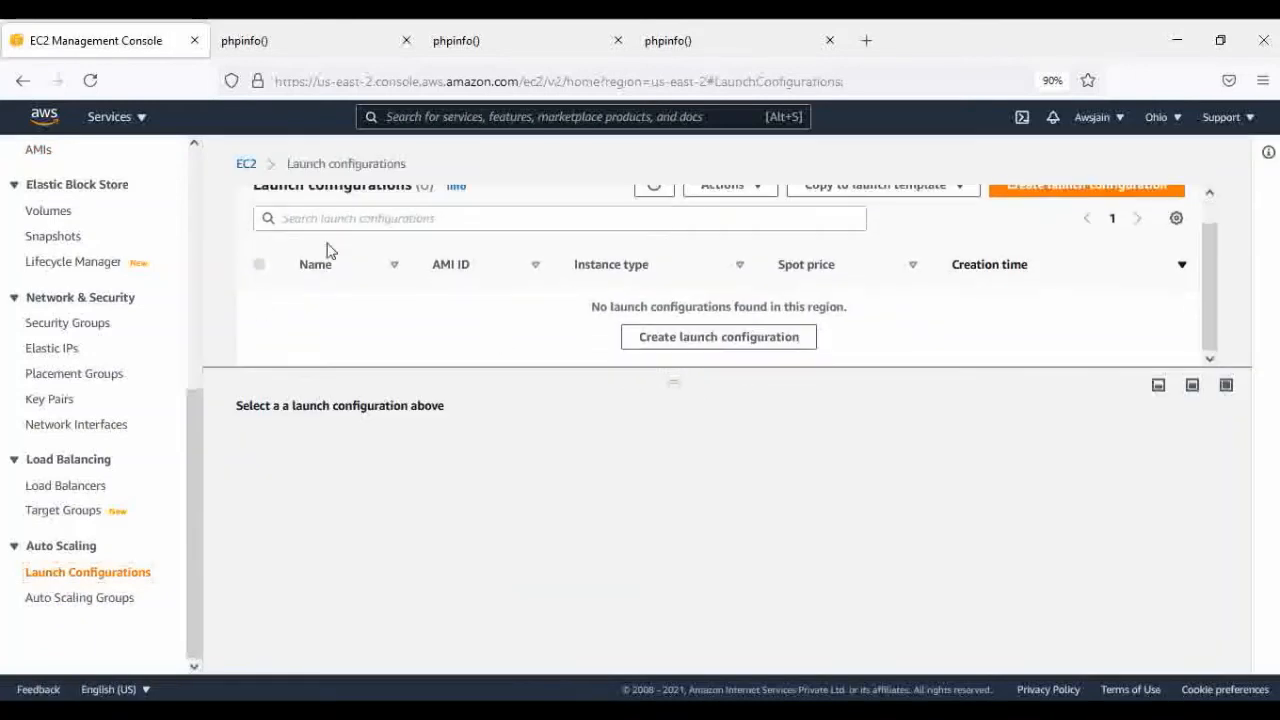
pyautogui.scroll(1, 520, 300)
pyautogui.click(1071, 219)
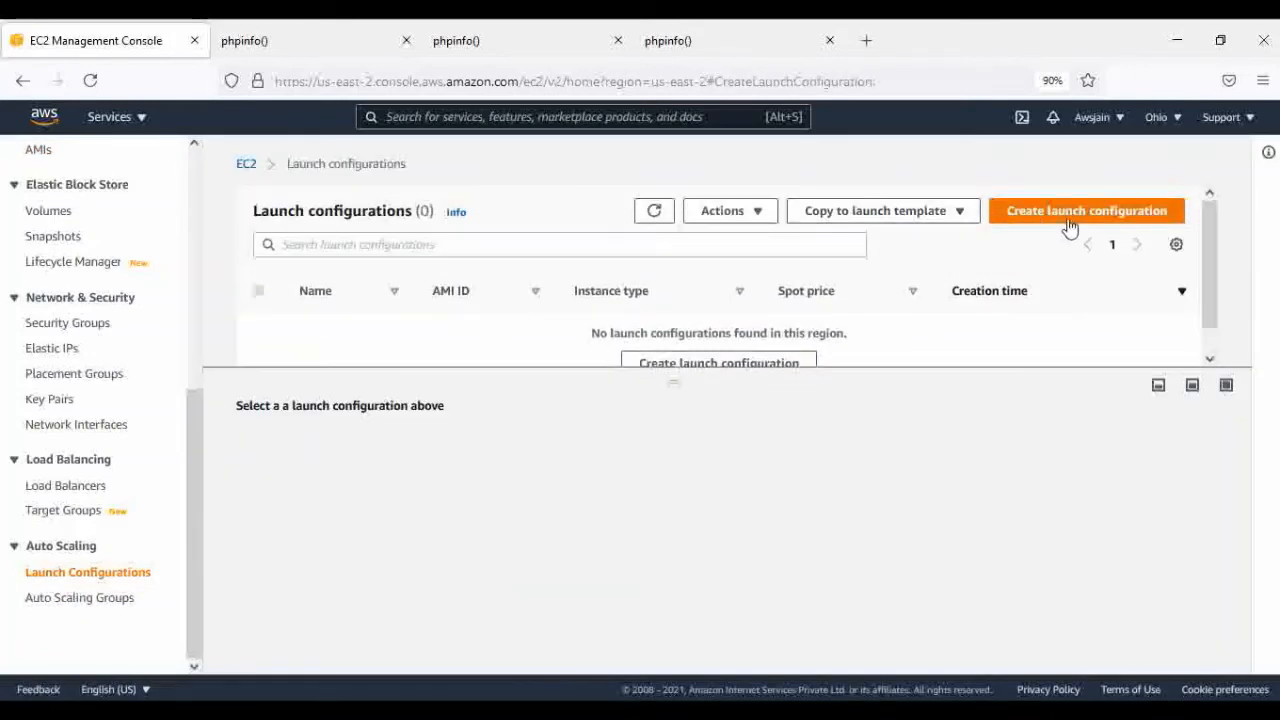
# Look over the launch configuration form and the AMIs available for selection.
pyautogui.scroll(-8, 329, 255)
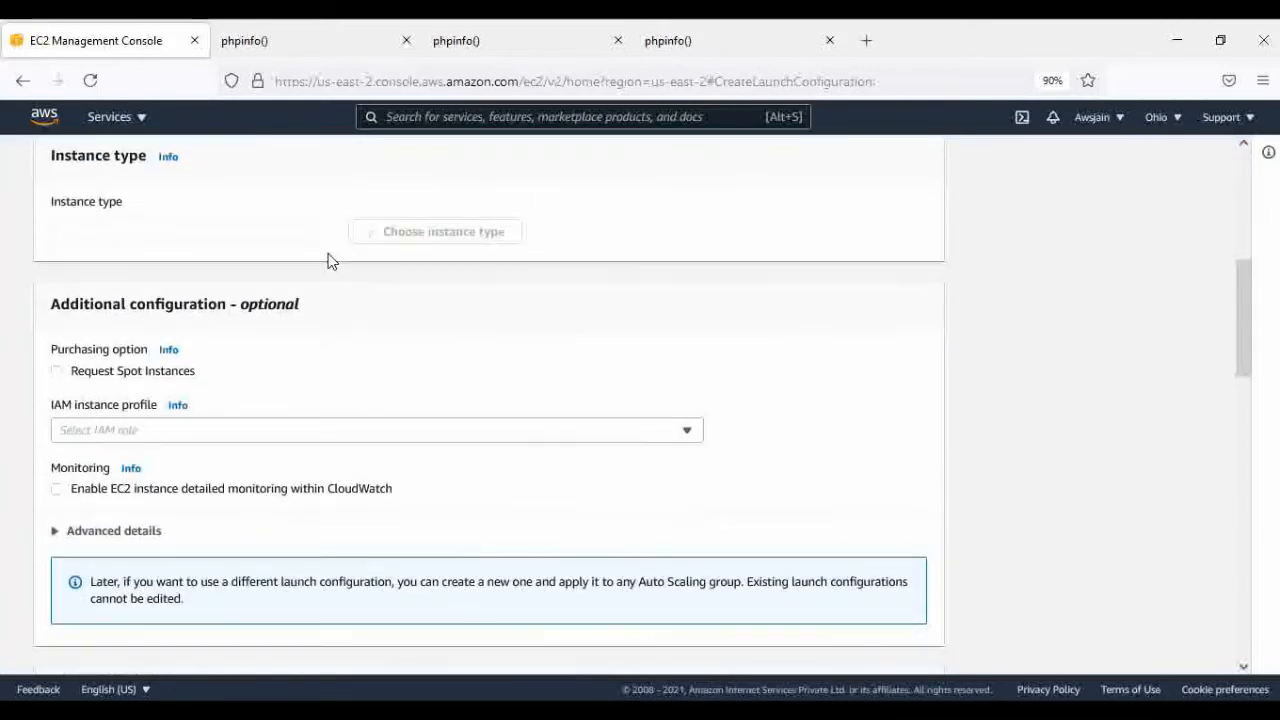
pyautogui.scroll(-4, 329, 263)
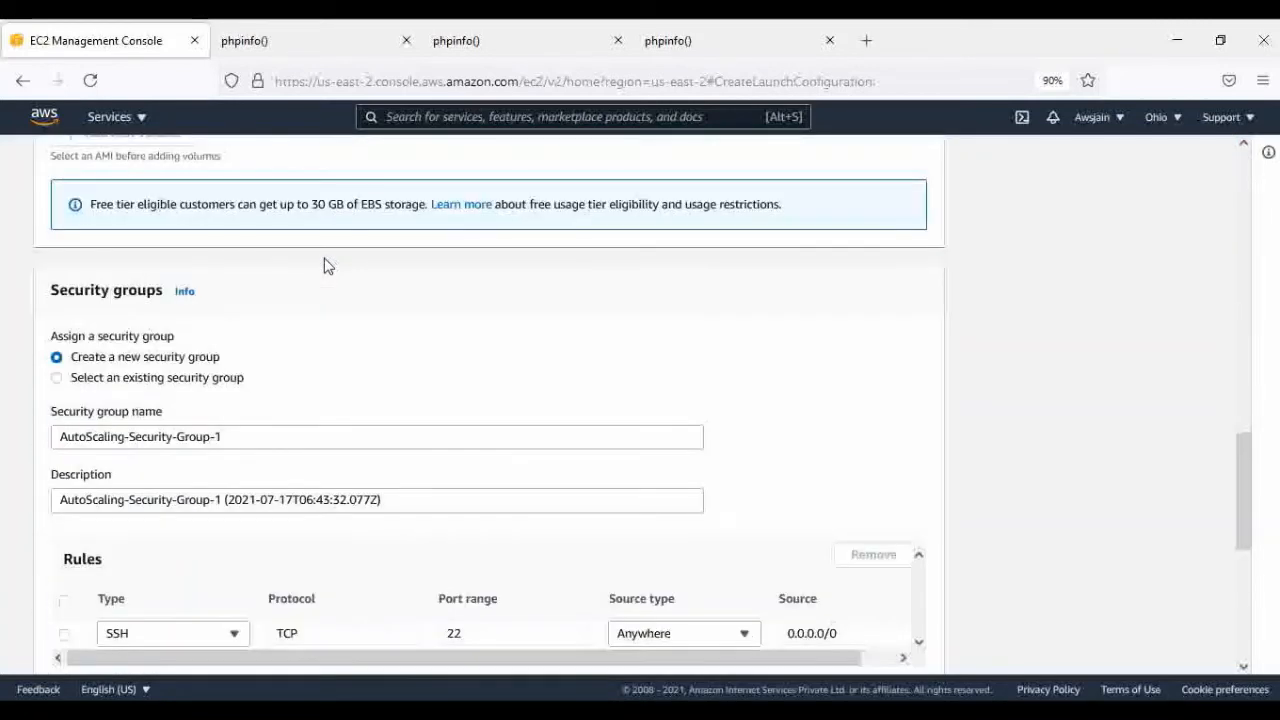
pyautogui.scroll(4, 326, 266)
pyautogui.scroll(7, 326, 265)
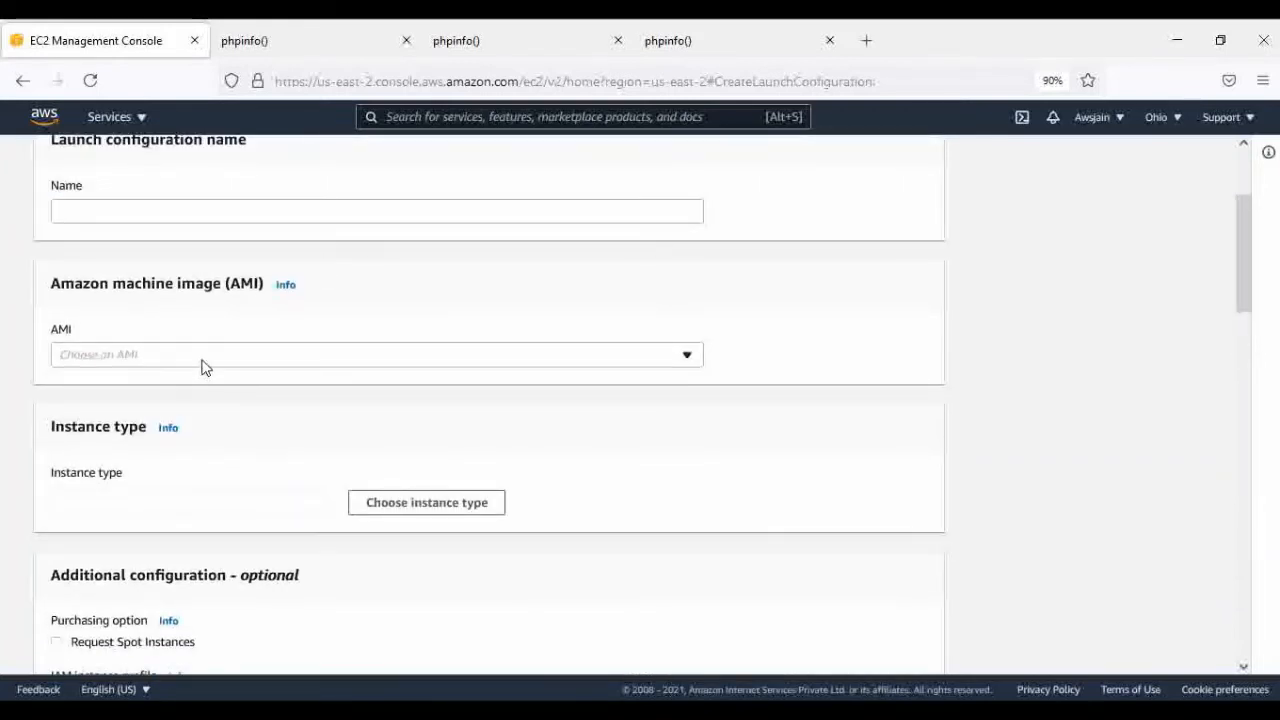
pyautogui.click(203, 365)
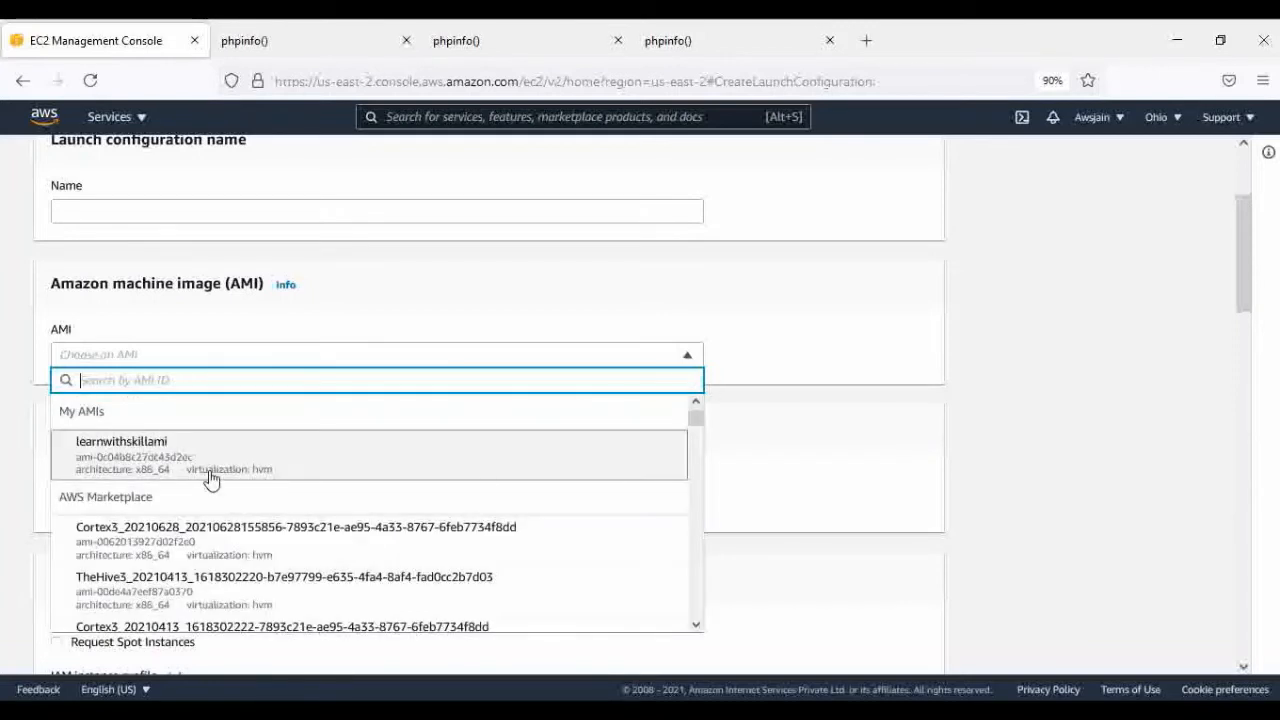
pyautogui.click(838, 341)
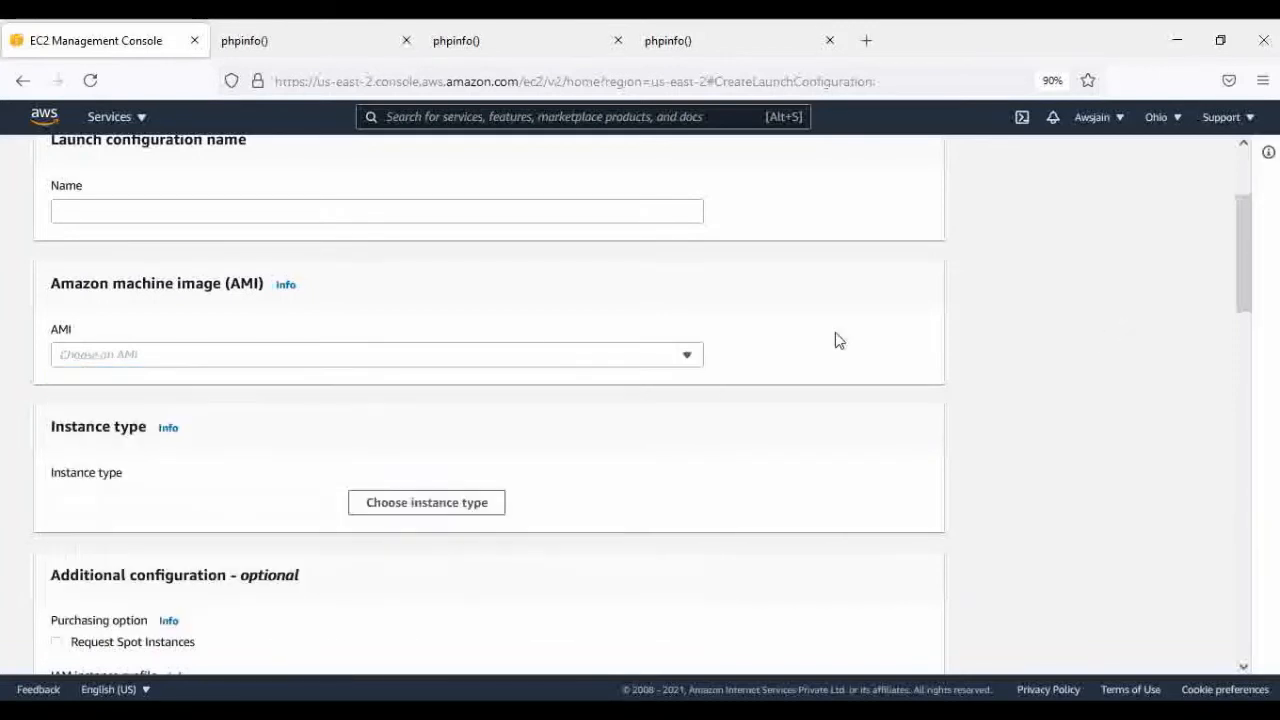
# Name the launch configuration LearnmwithskillAS and select learnwithskillami as its machine image.
pyautogui.scroll(3, 555, 346)
pyautogui.click(136, 391)
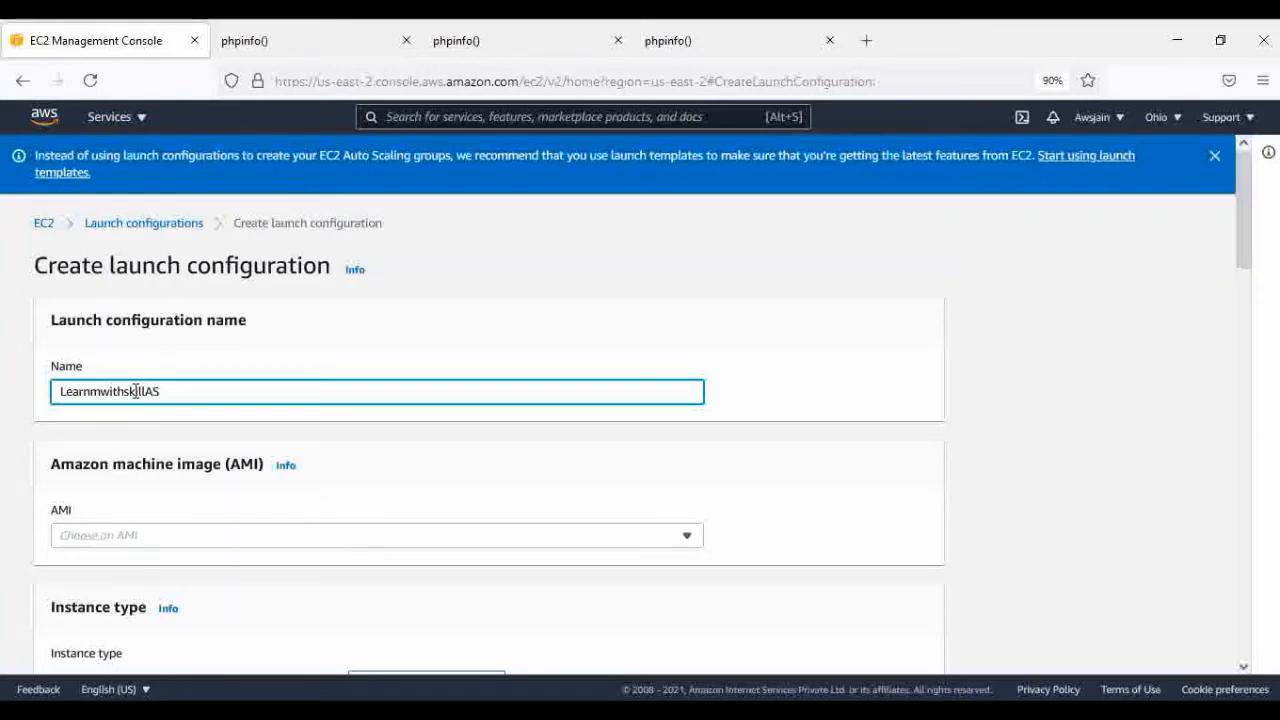
pyautogui.scroll(-3, 134, 411)
pyautogui.click(347, 273)
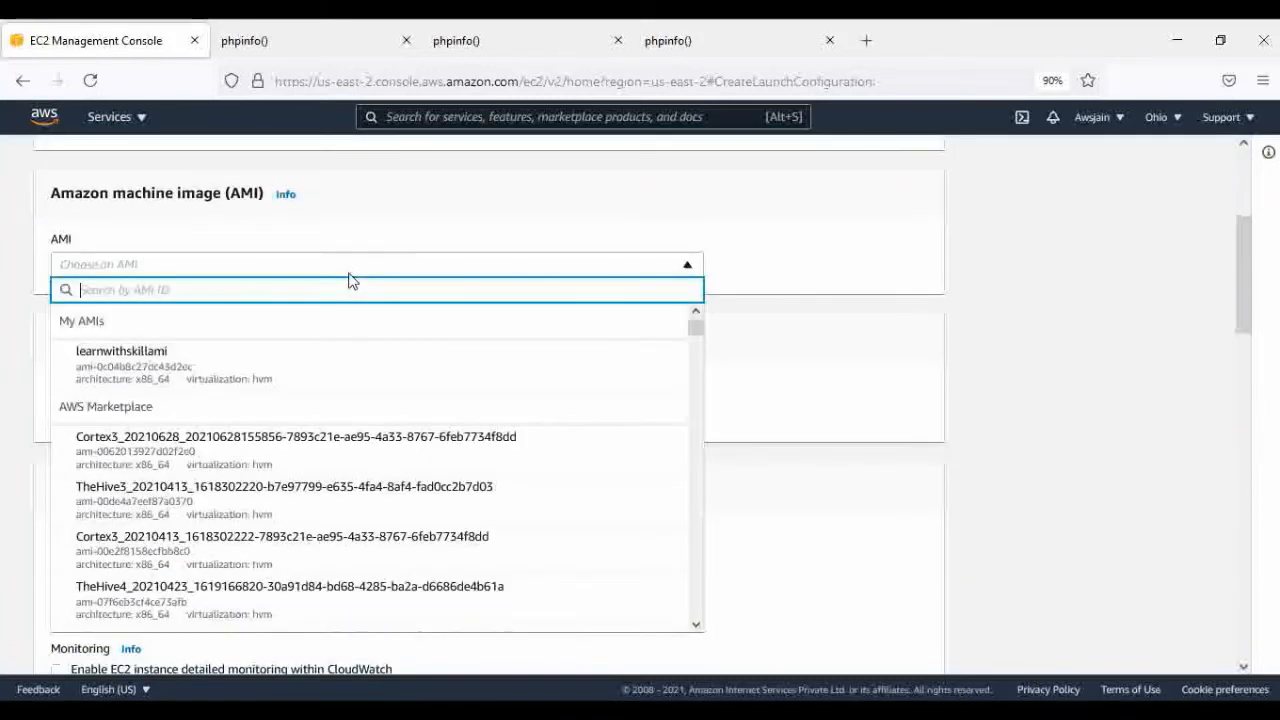
pyautogui.click(148, 362)
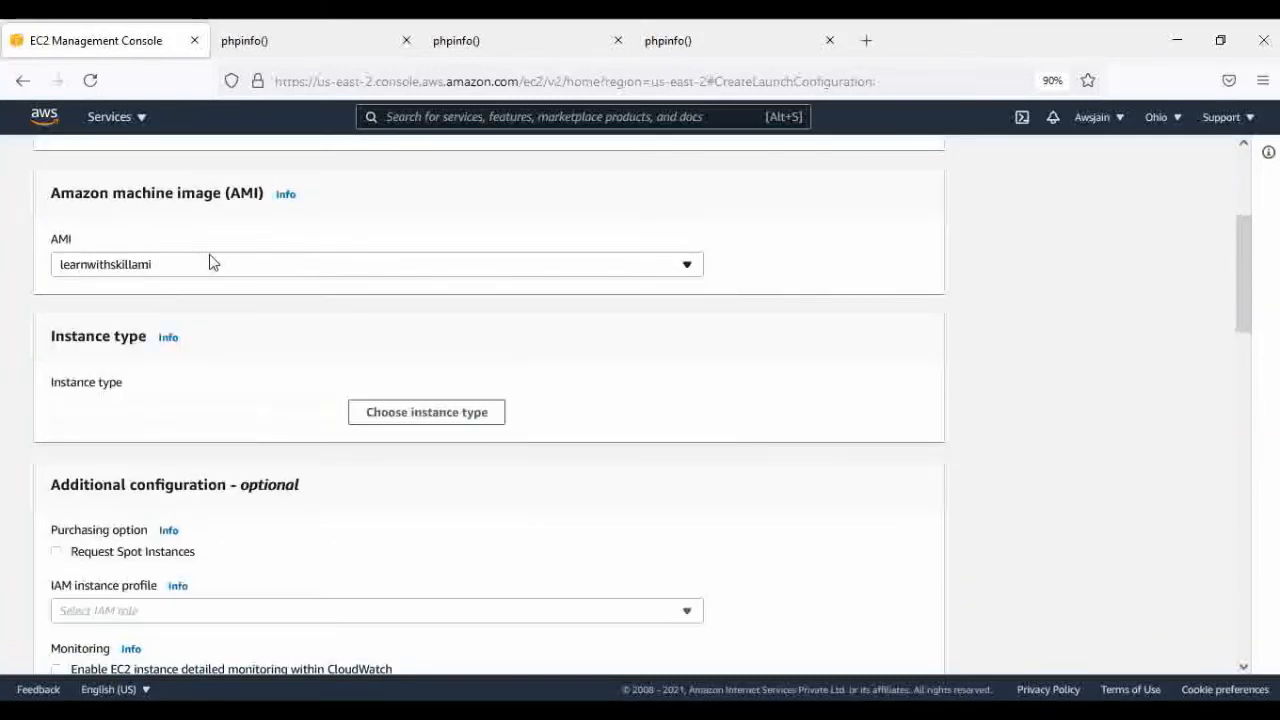
# Browse the available instance types and close the list without choosing one.
pyautogui.scroll(-3, 475, 375)
pyautogui.scroll(3, 768, 354)
pyautogui.click(428, 408)
pyautogui.scroll(-3, 470, 395)
pyautogui.scroll(-10, 480, 400)
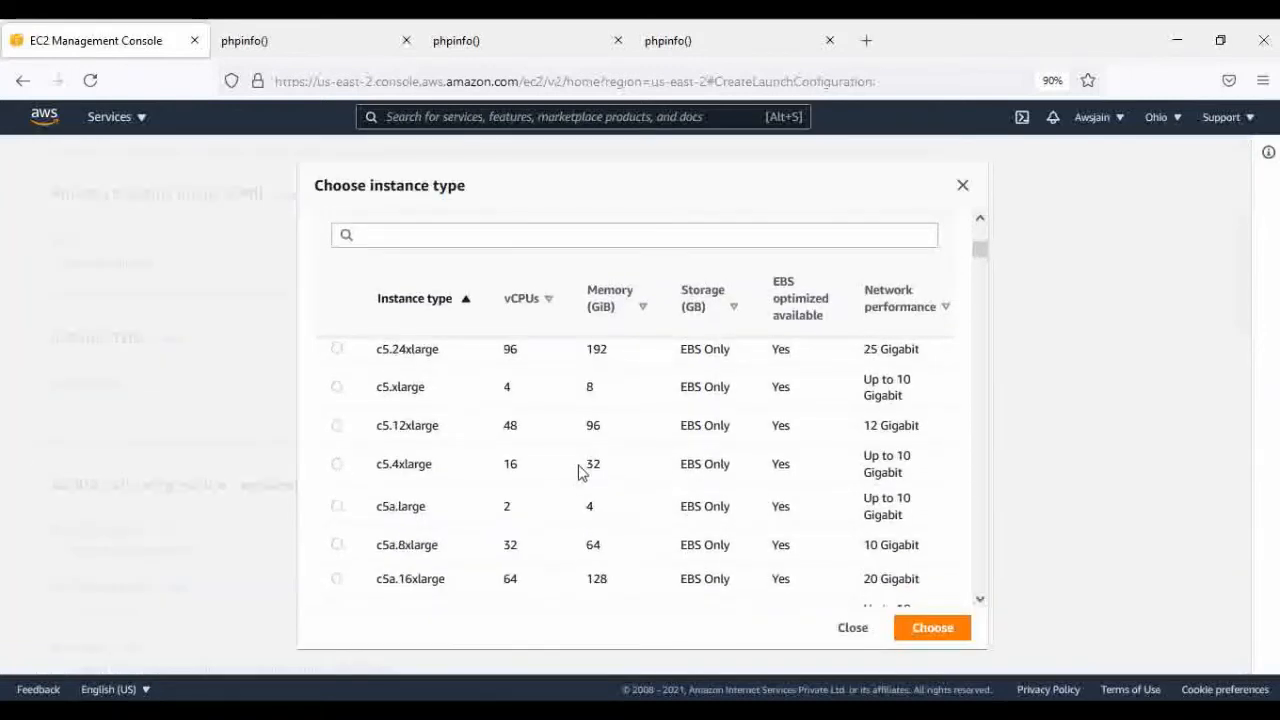
pyautogui.click(852, 630)
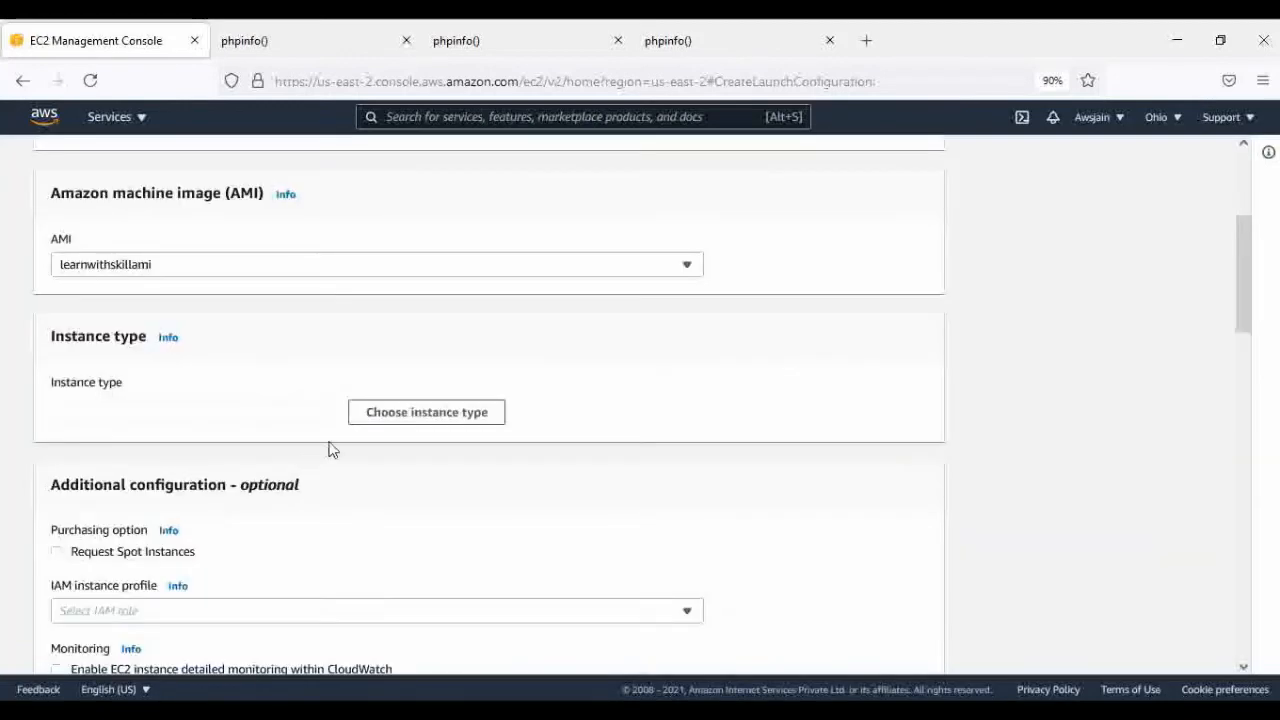
# Check the available IAM instance profiles and the EBS storage volume settings.
pyautogui.scroll(-3, 310, 454)
pyautogui.scroll(1, 150, 262)
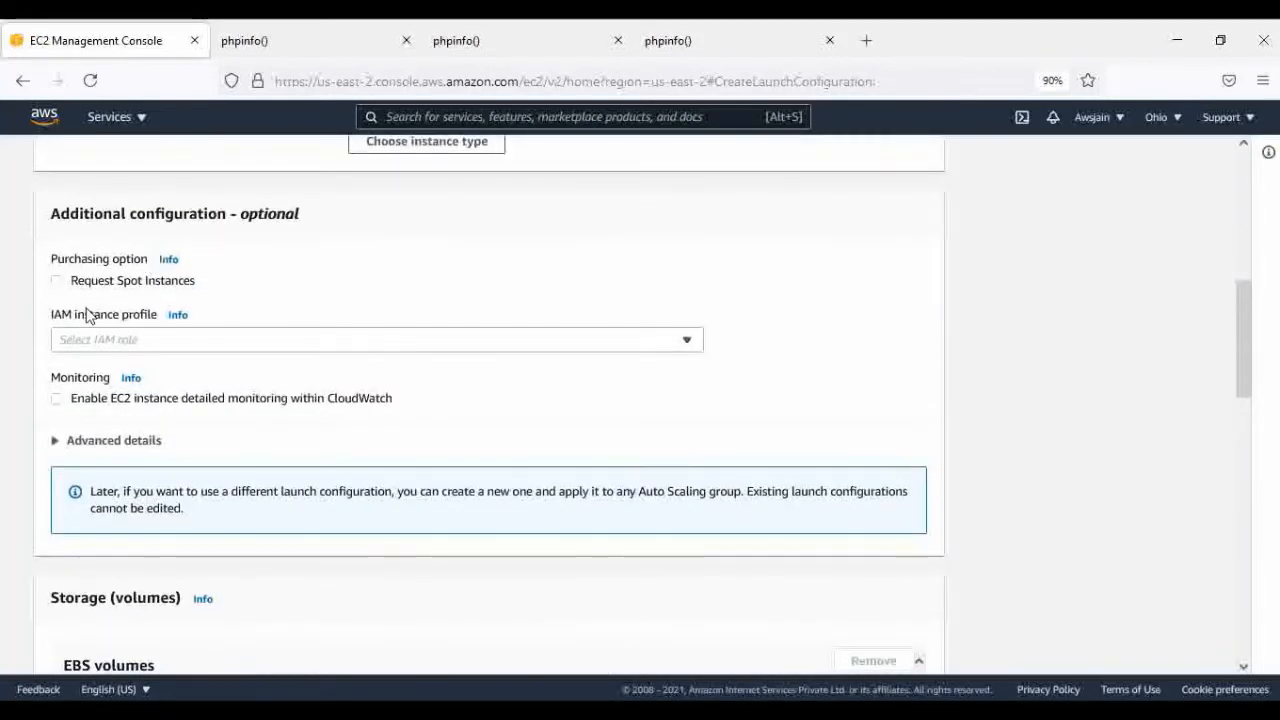
pyautogui.click(287, 350)
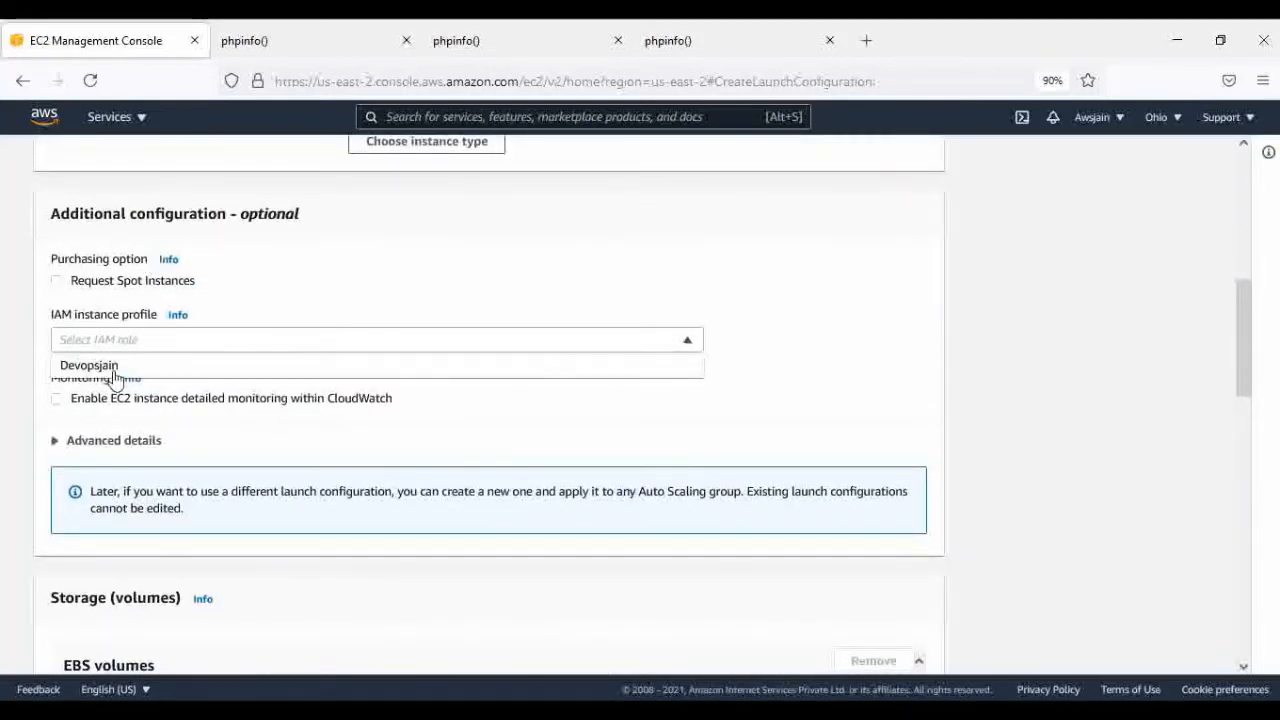
pyautogui.click(993, 352)
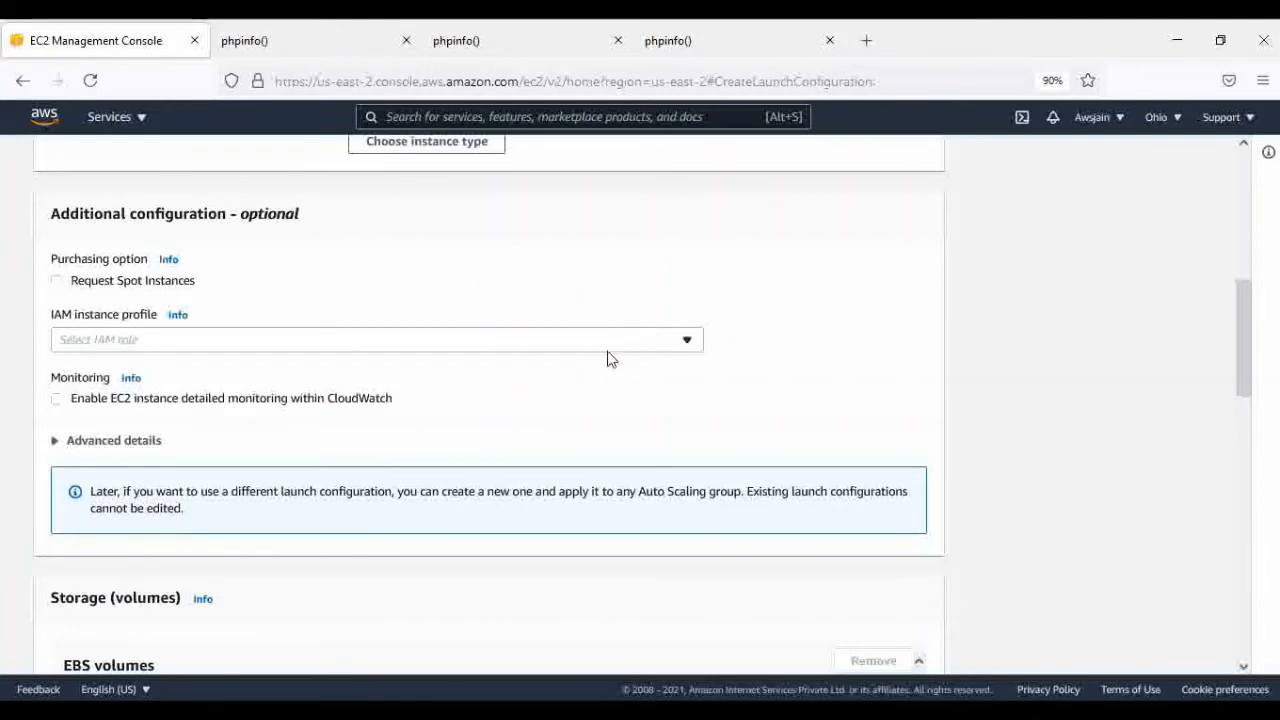
pyautogui.scroll(-2, 660, 362)
pyautogui.scroll(-3, 627, 352)
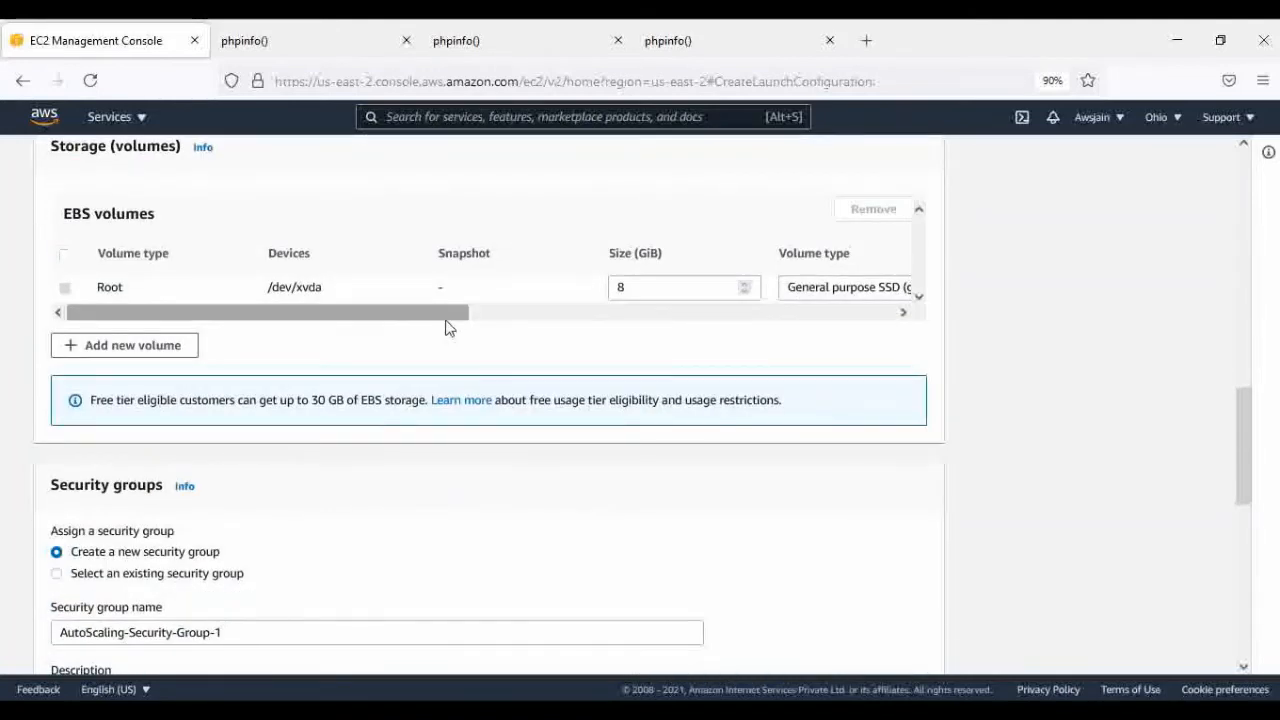
# Assign the existing Docker security group, described as Allow all, to the launch configuration.
pyautogui.scroll(-2, 450, 324)
pyautogui.scroll(-2, 482, 295)
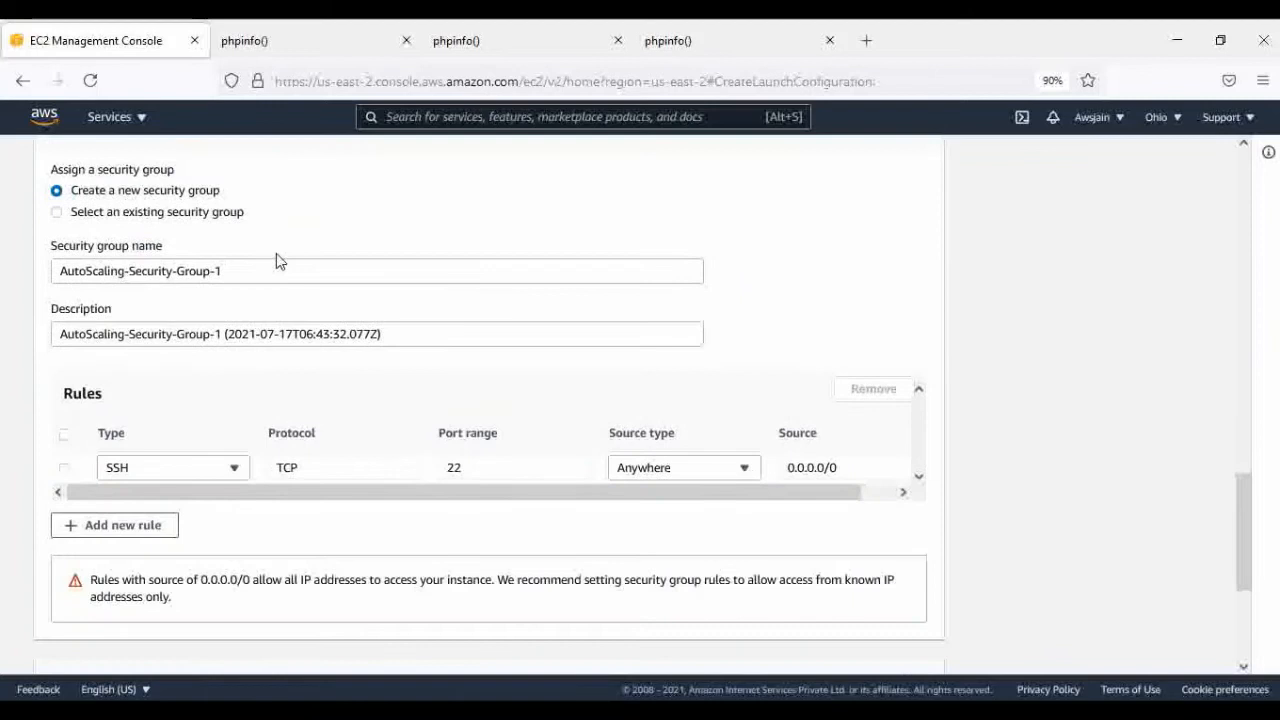
pyautogui.click(135, 222)
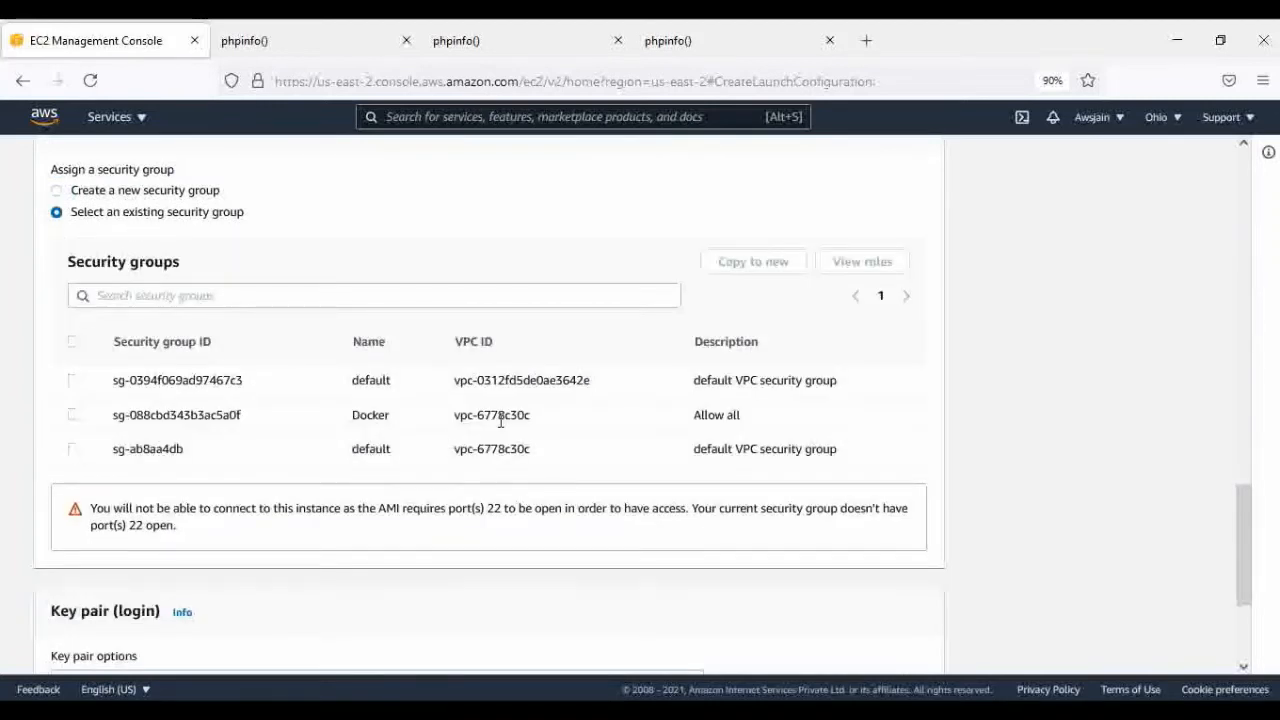
pyautogui.click(77, 413)
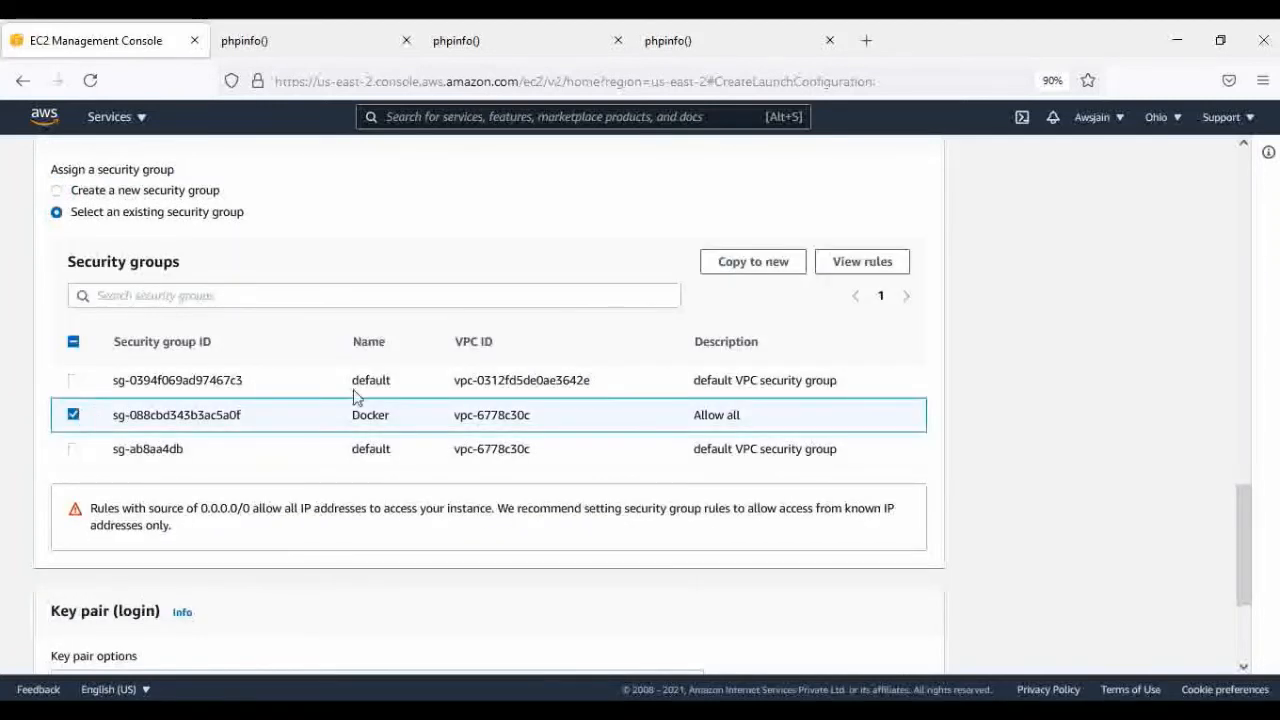
# Choose the existing key pair JainwindowsServer and acknowledge having access to its private key file.
pyautogui.scroll(-3, 310, 408)
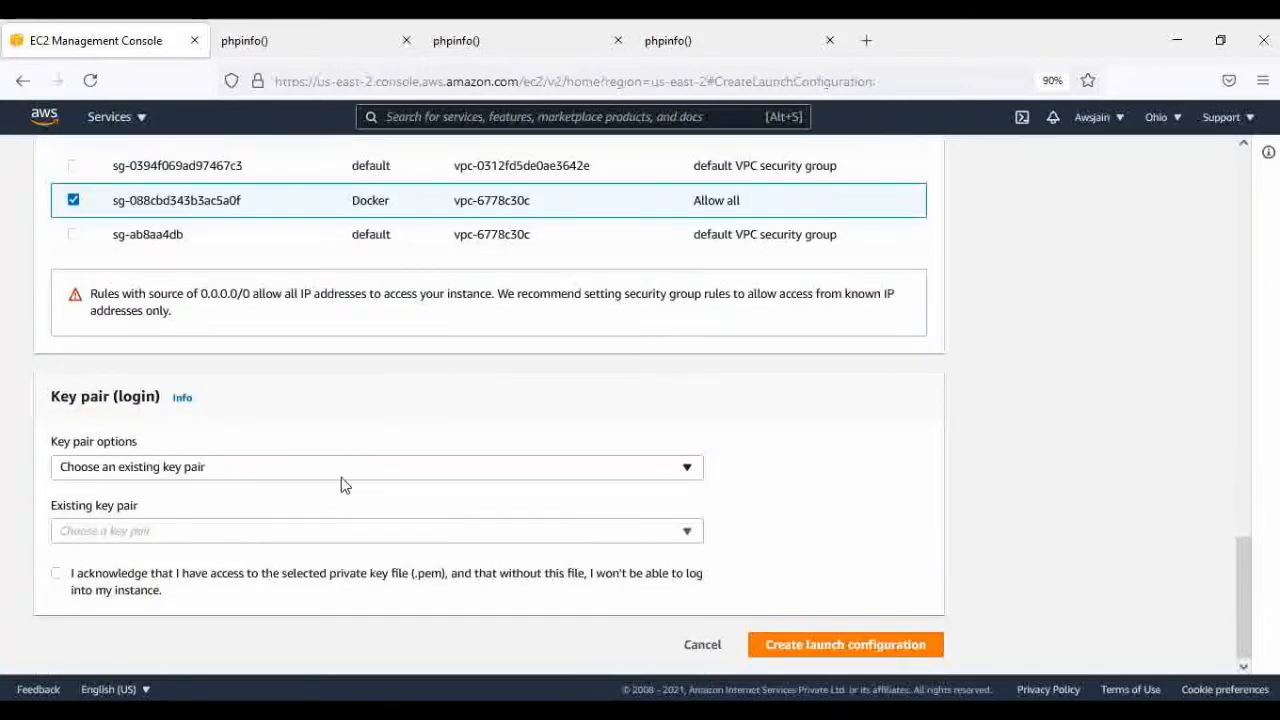
pyautogui.click(300, 470)
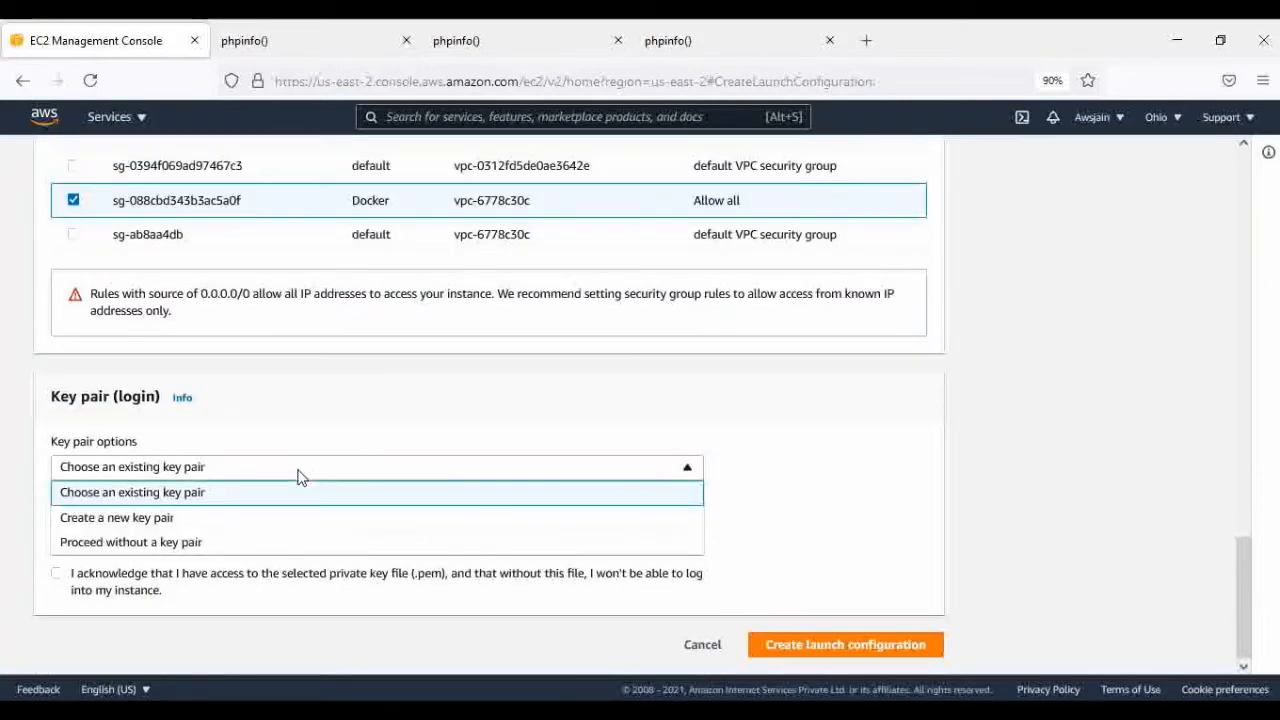
pyautogui.click(153, 497)
pyautogui.click(196, 596)
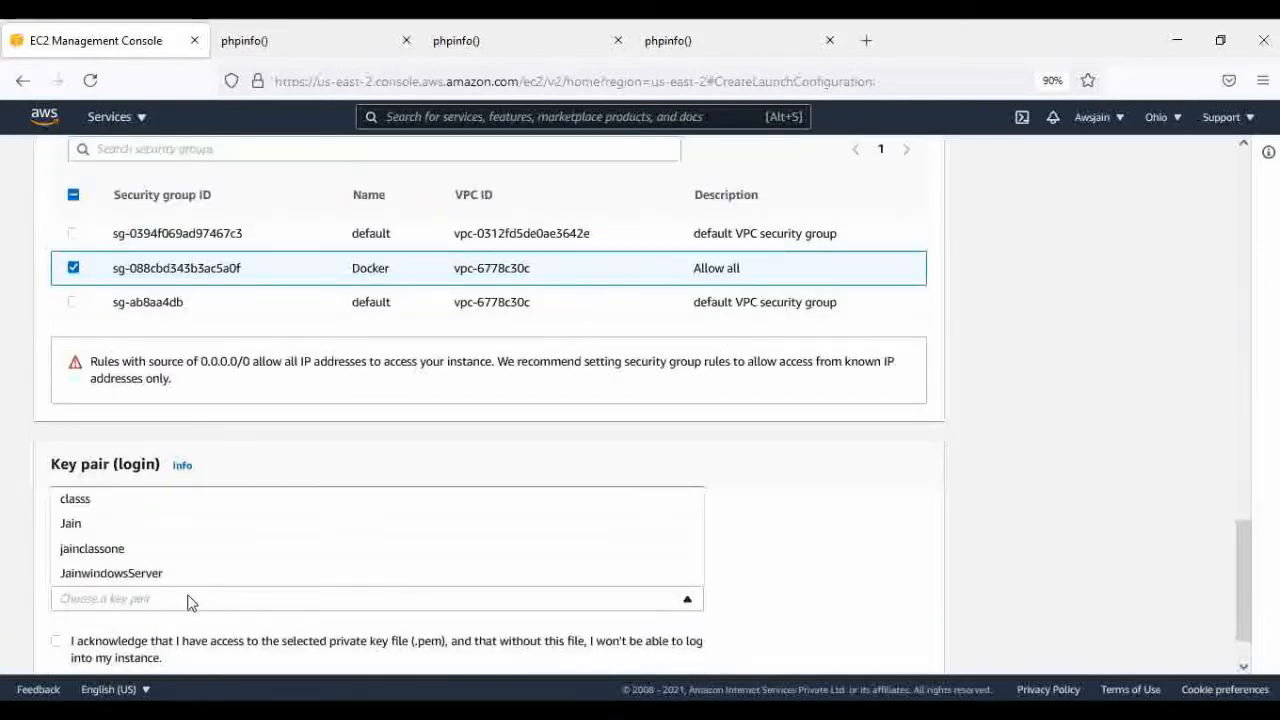
pyautogui.click(157, 580)
pyautogui.scroll(-1, 560, 460)
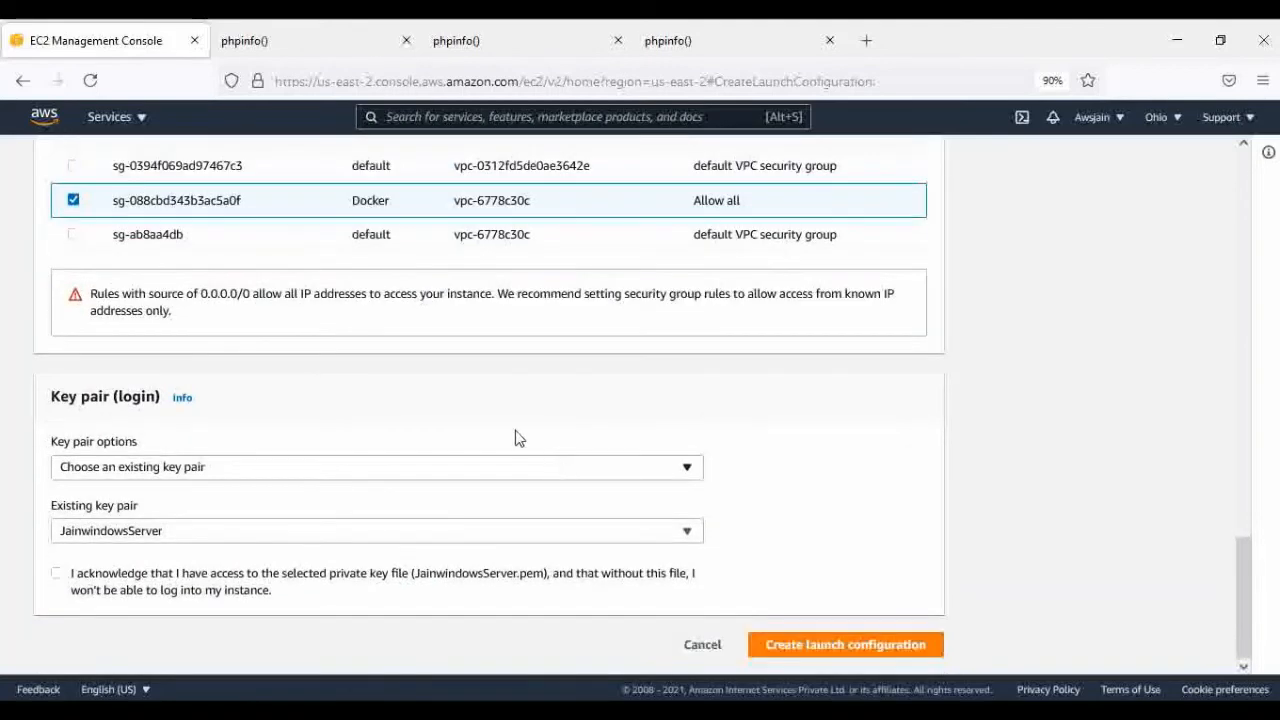
pyautogui.click(57, 581)
# Review the name, AMI, storage, security group and key pair settings of the launch configuration.
pyautogui.scroll(1, 57, 581)
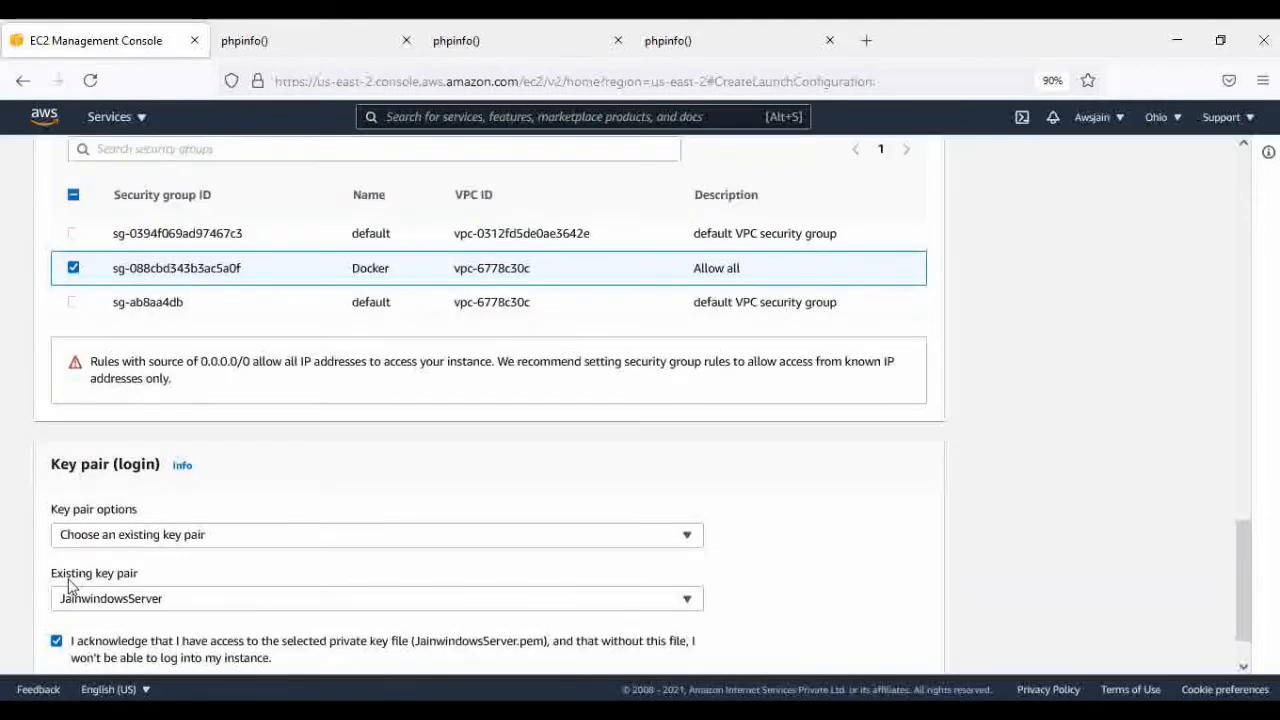
pyautogui.scroll(5, 400, 530)
pyautogui.scroll(-4, 375, 520)
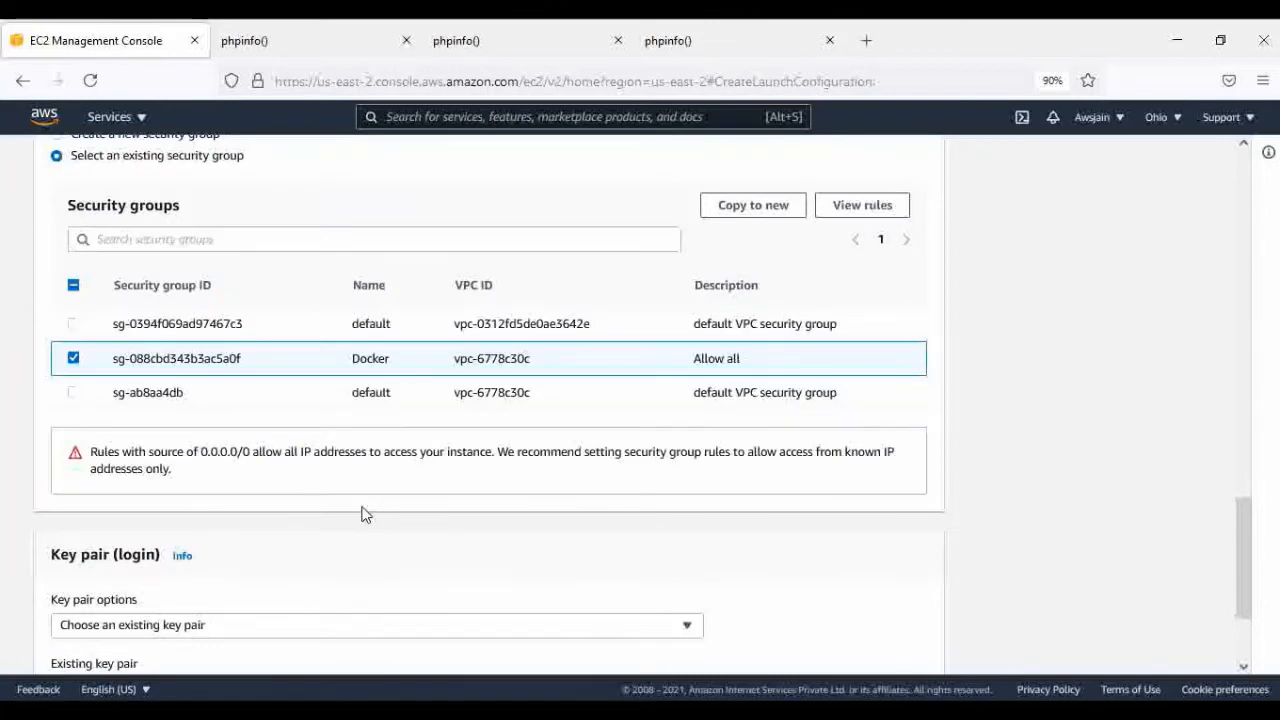
pyautogui.scroll(5, 271, 477)
pyautogui.scroll(3, 106, 411)
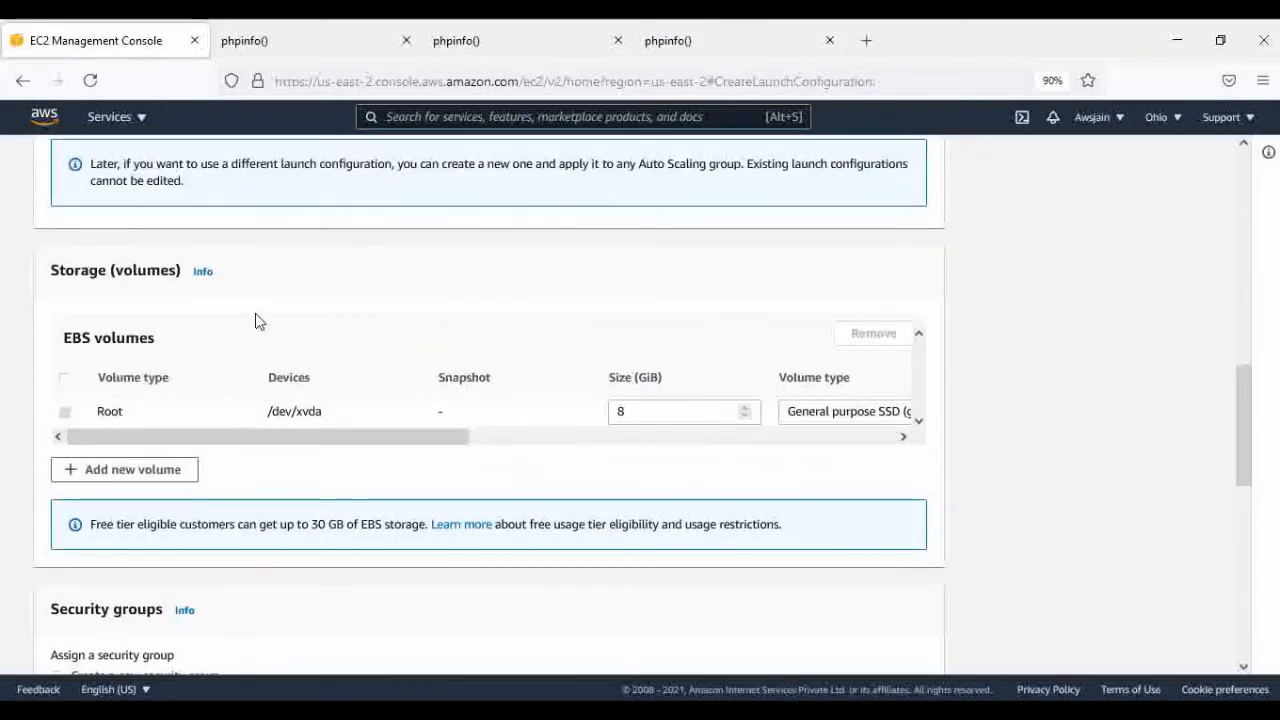
pyautogui.scroll(10, 460, 350)
pyautogui.scroll(-12, 580, 375)
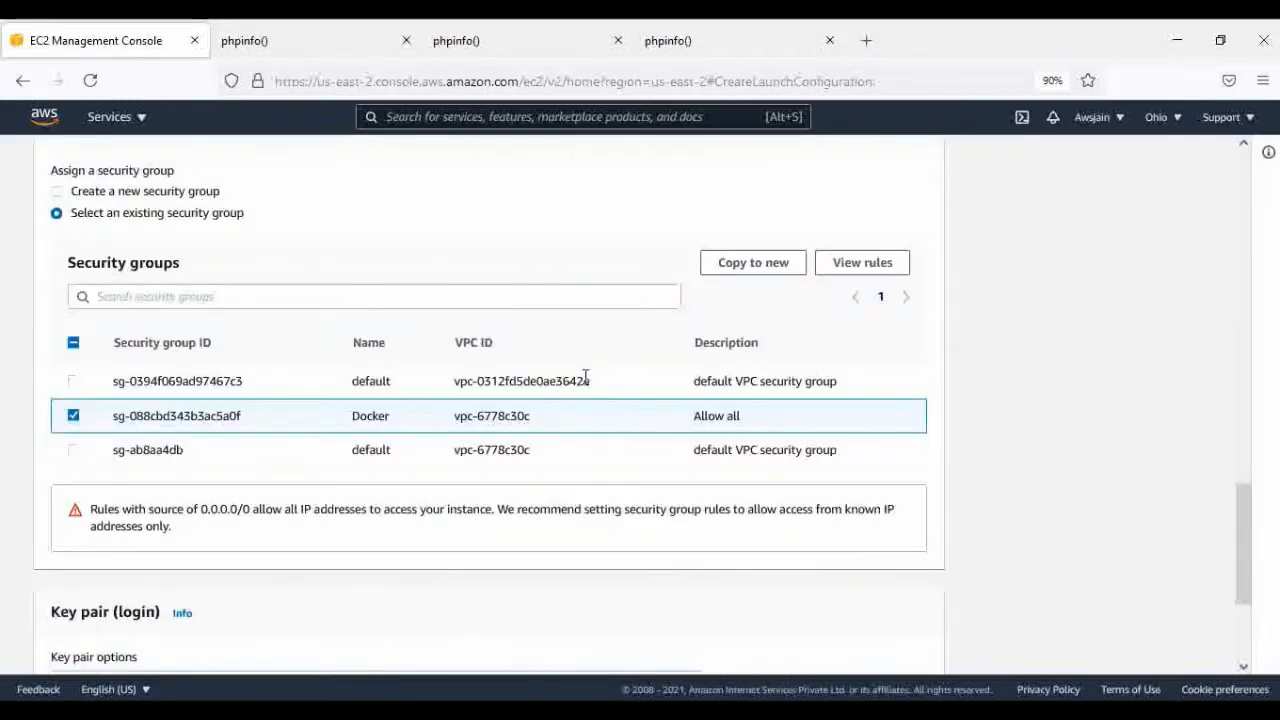
pyautogui.scroll(-3, 585, 377)
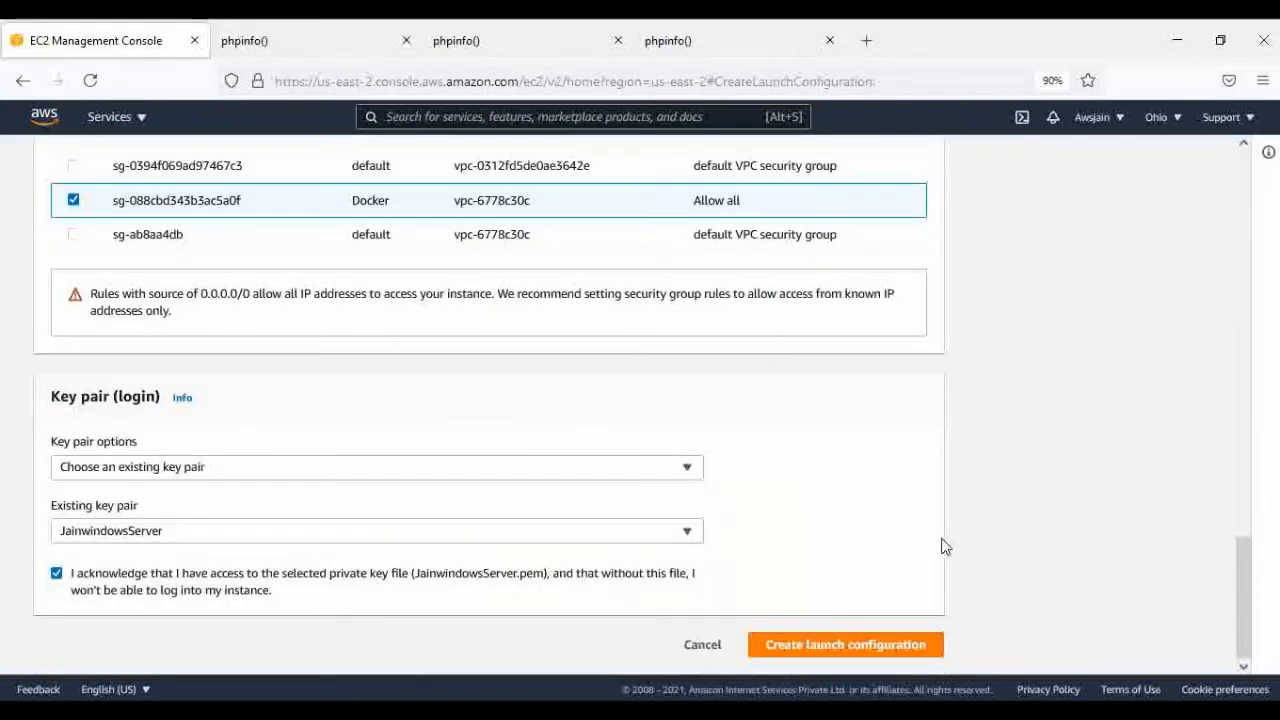
# Try to create the launch configuration and check the form for required fields still missing a value.
pyautogui.click(877, 650)
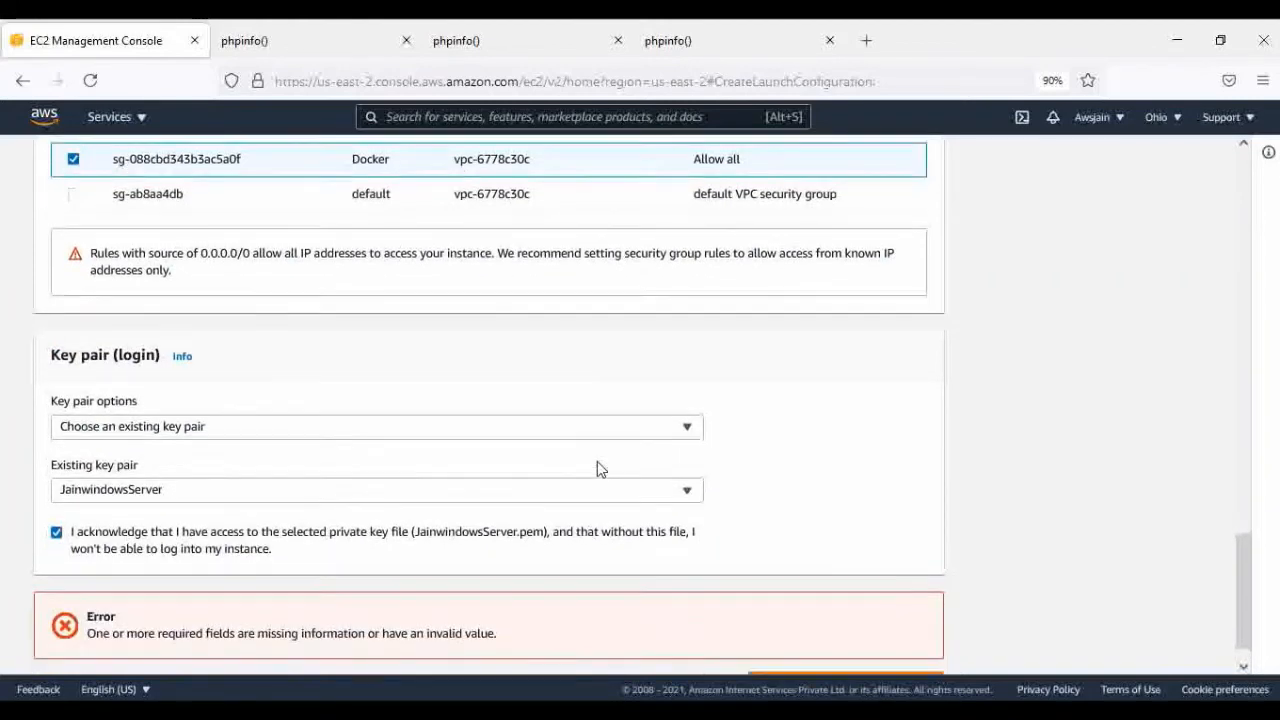
pyautogui.scroll(6, 212, 520)
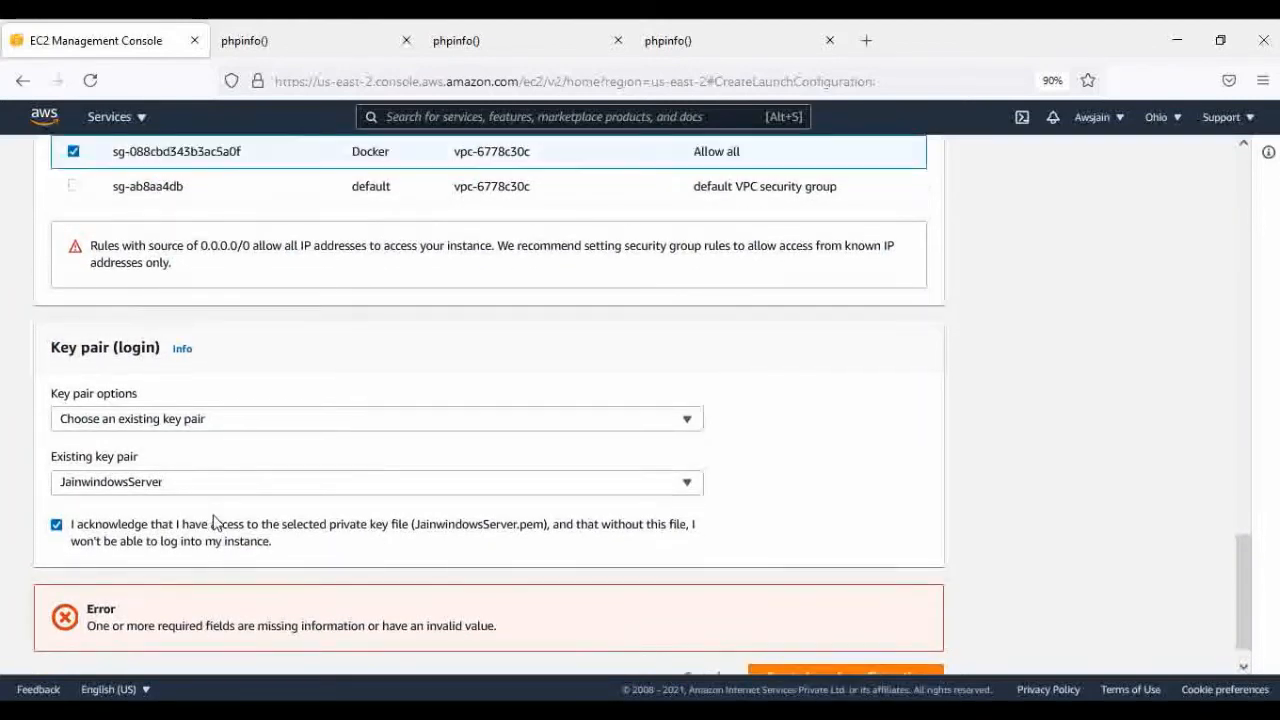
pyautogui.scroll(6, 221, 492)
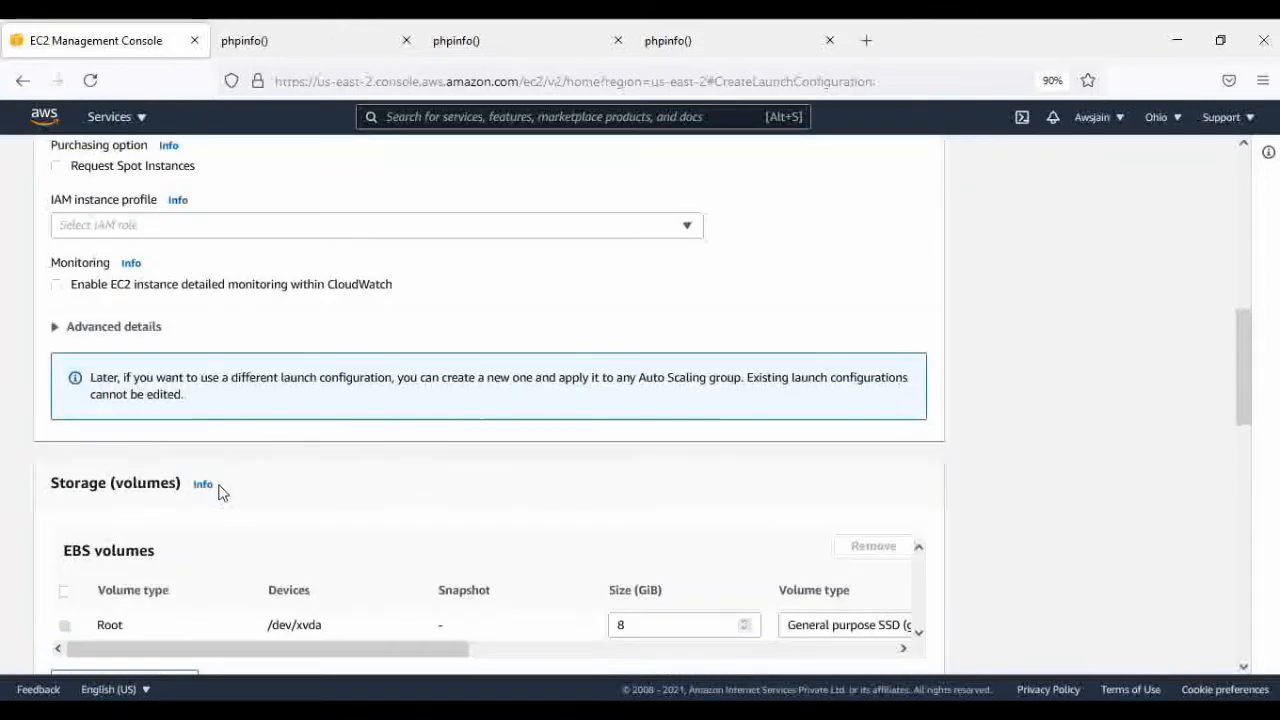
pyautogui.scroll(3, 221, 492)
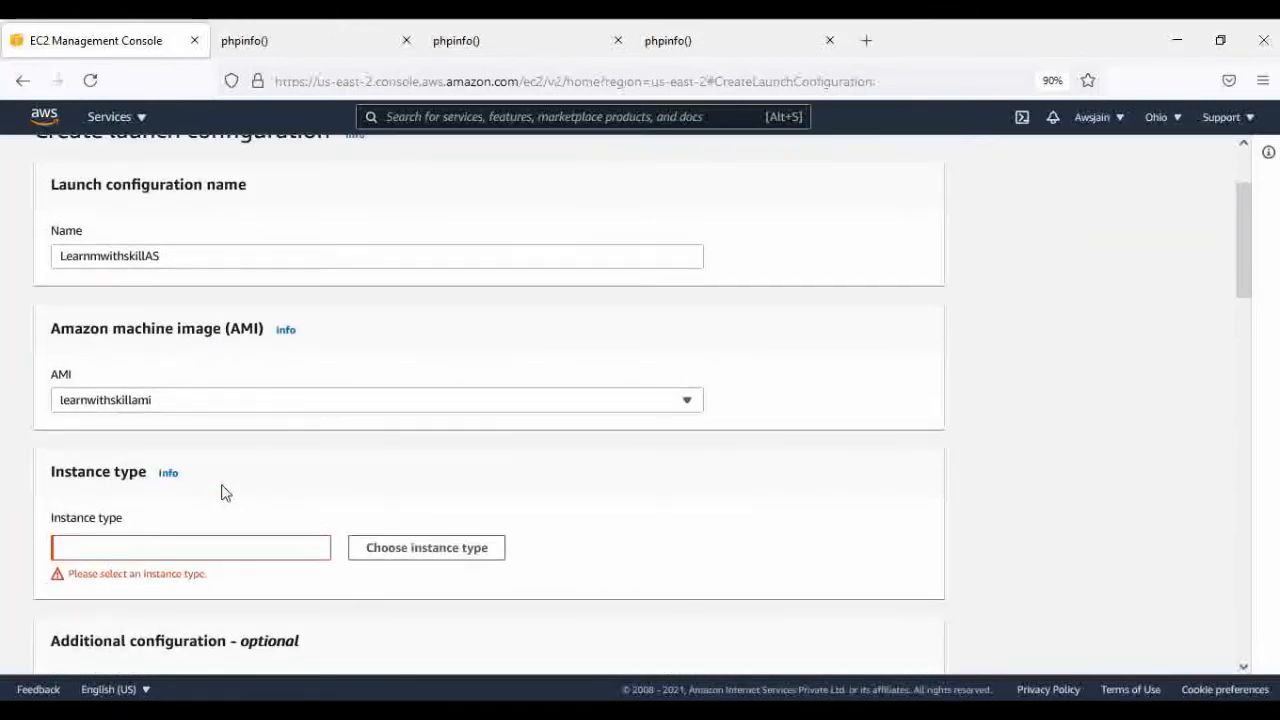
# Browse the available instance types for the launch configuration and filter them by t4.
pyautogui.click(394, 543)
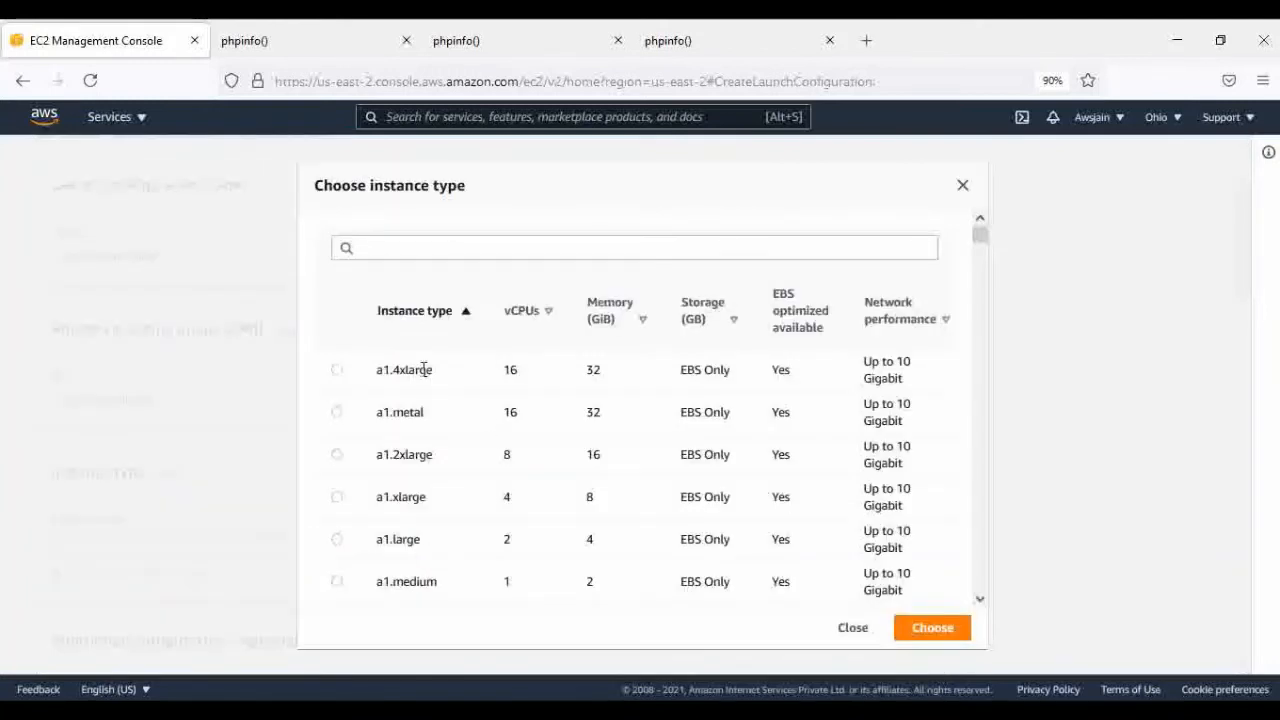
pyautogui.scroll(-3, 612, 444)
pyautogui.scroll(-6, 612, 443)
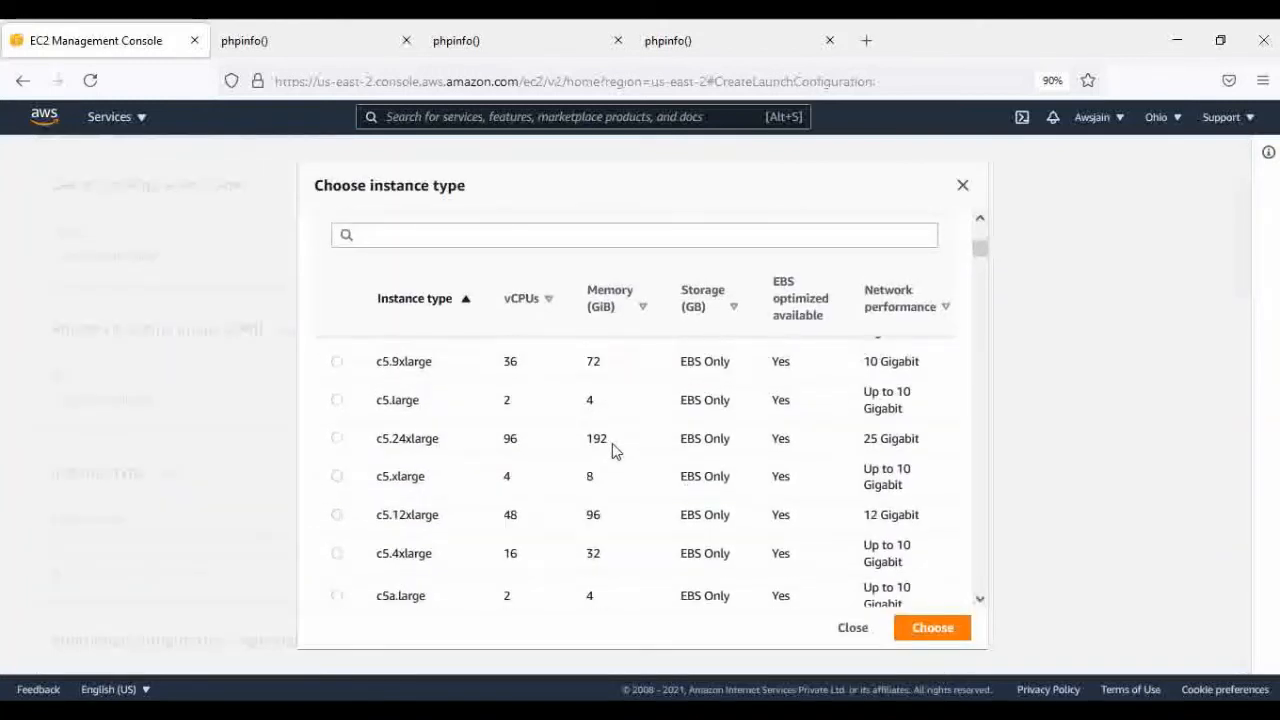
pyautogui.scroll(-4, 612, 443)
pyautogui.scroll(15, 614, 449)
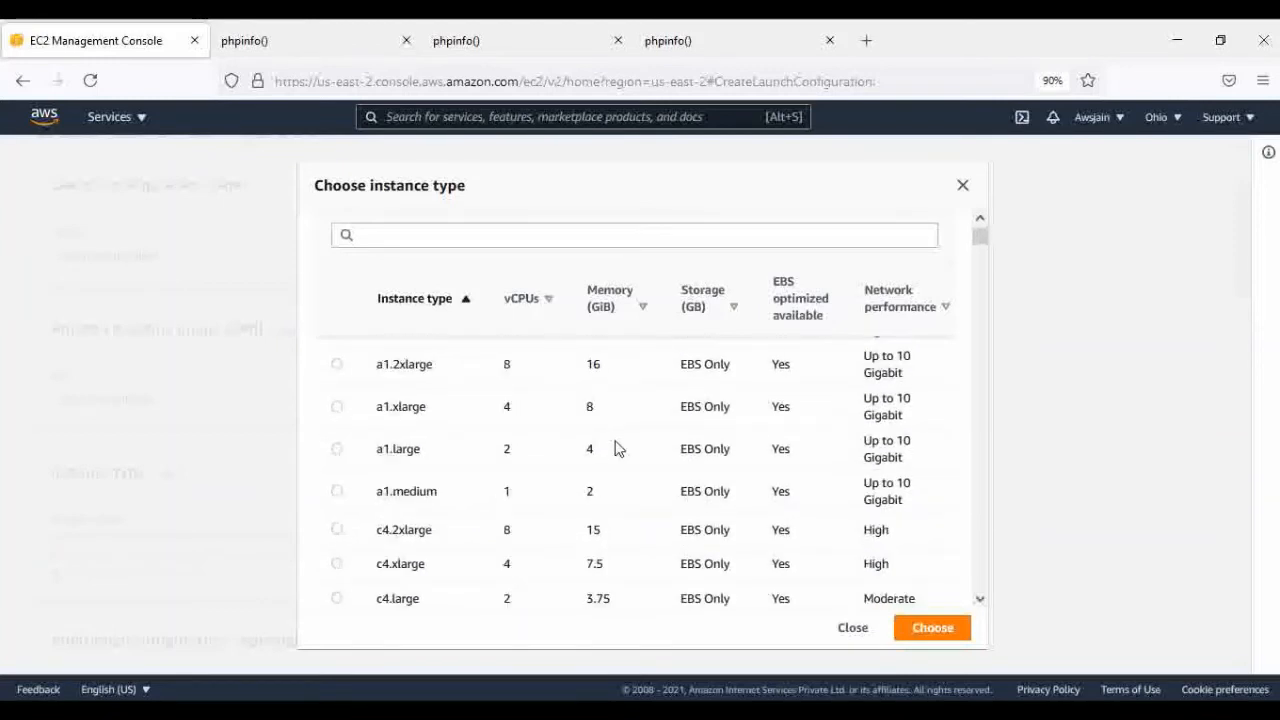
pyautogui.scroll(2, 617, 450)
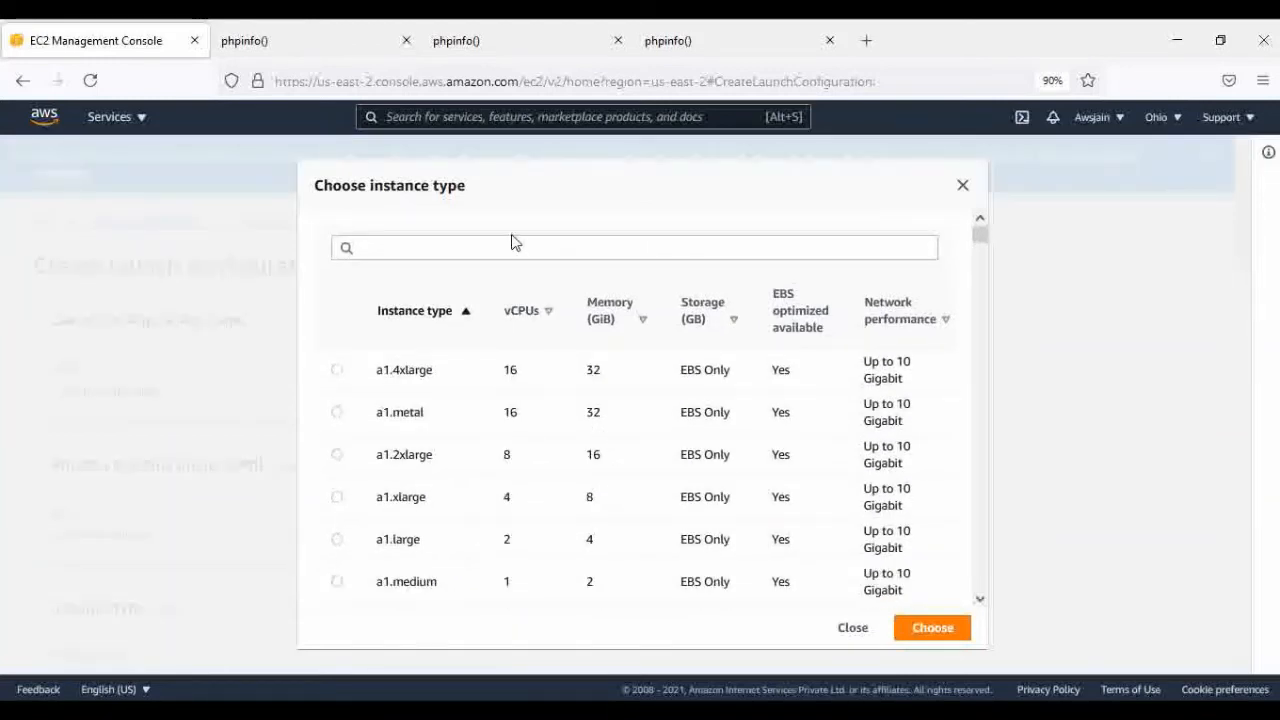
pyautogui.click(491, 255)
pyautogui.write('t4')
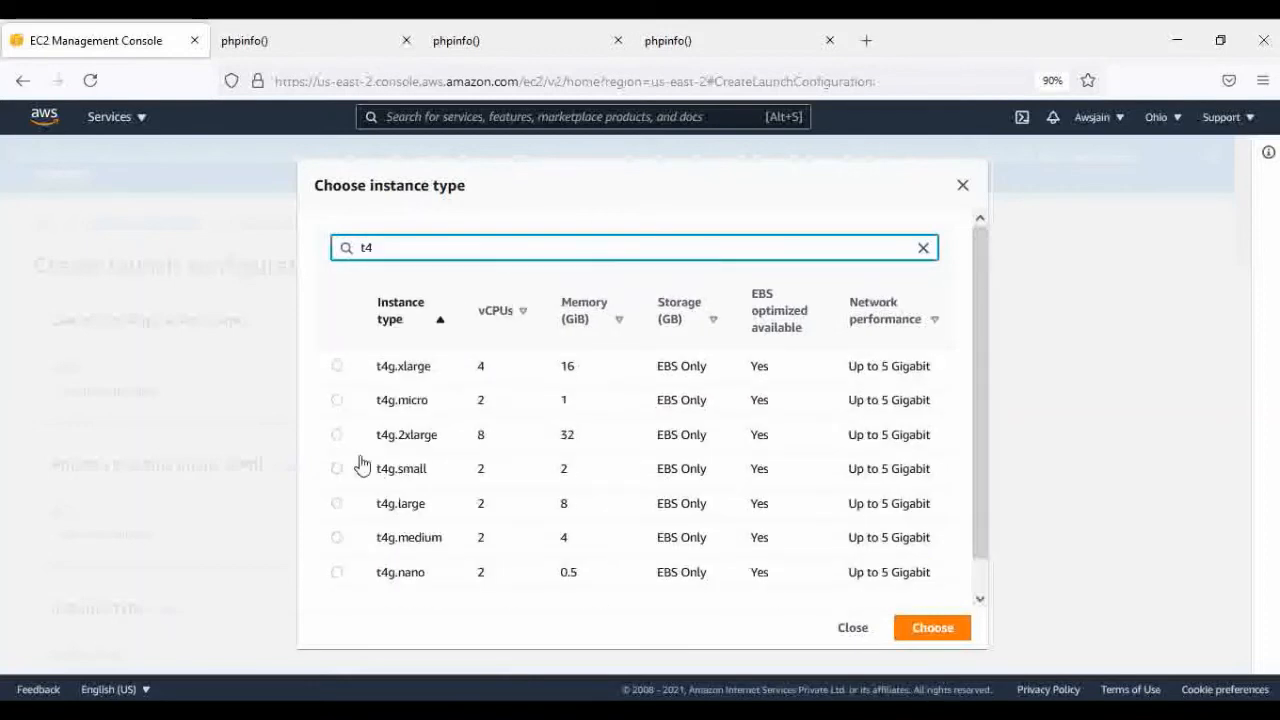
pyautogui.scroll(-1, 445, 474)
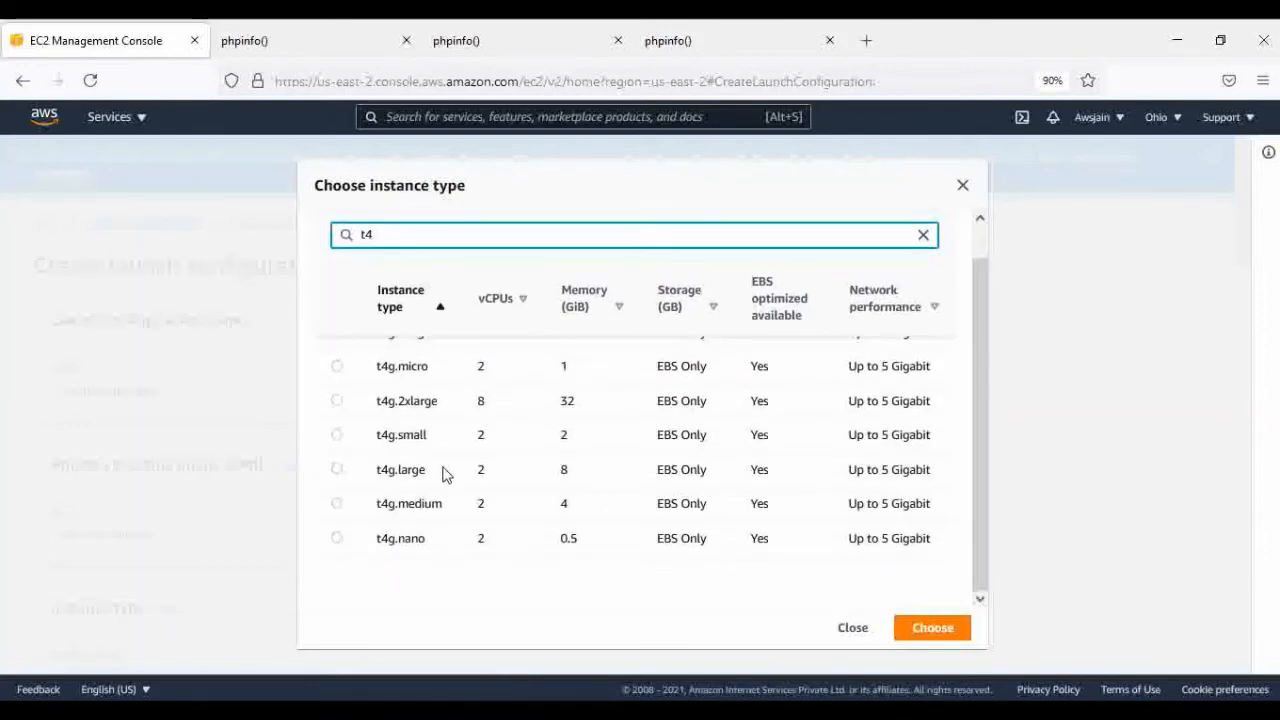
pyautogui.scroll(1, 445, 474)
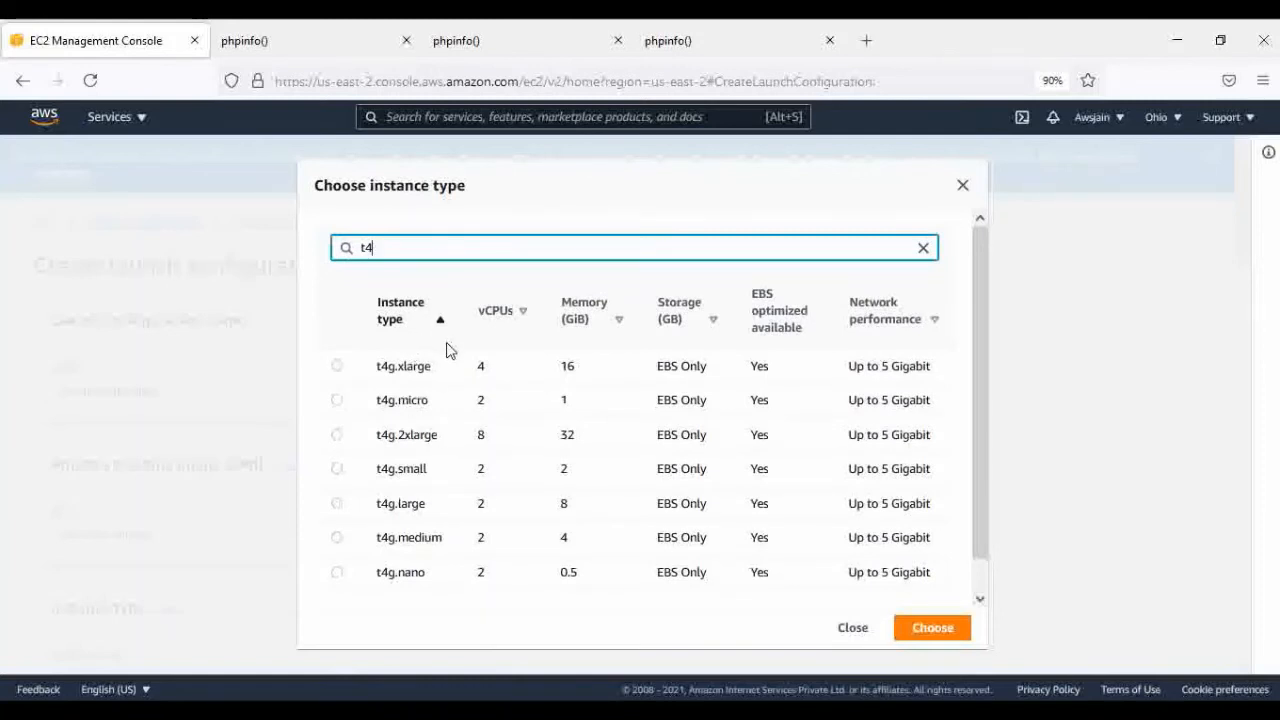
# Filter the instance types by t3 and choose t3.micro for the launch configuration.
pyautogui.press('BackSpace')
pyautogui.write('3')
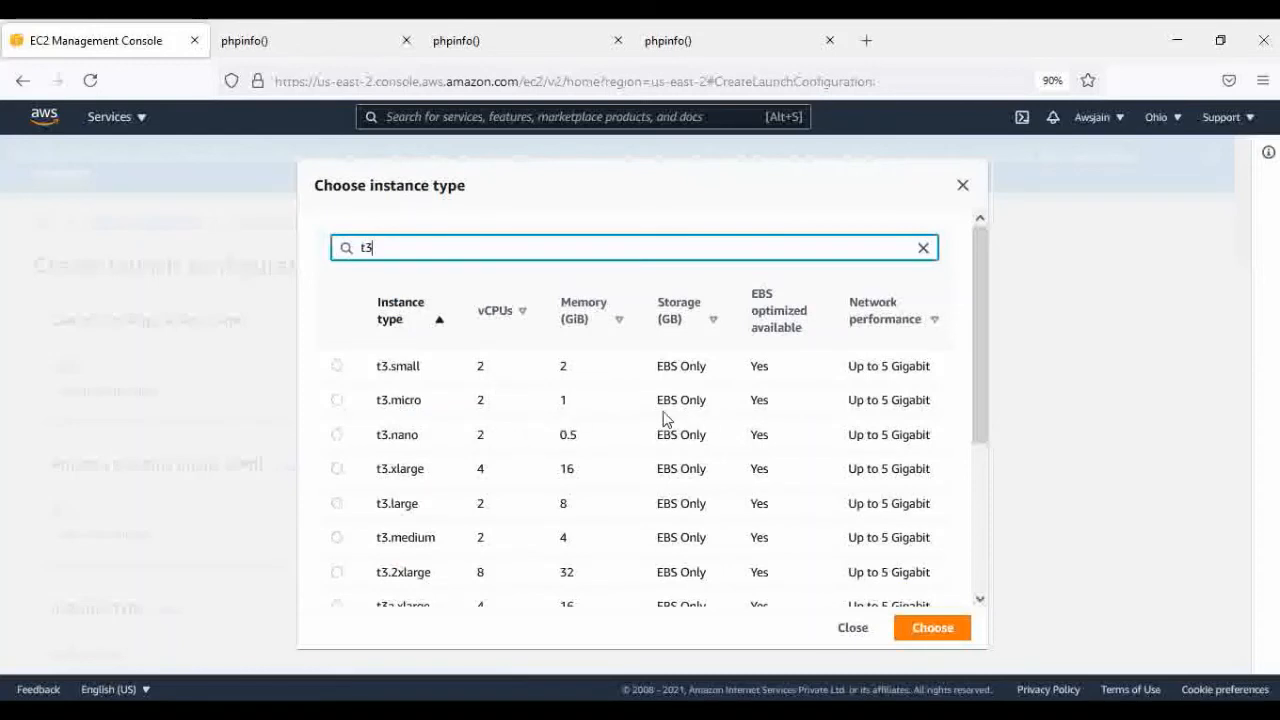
pyautogui.click(336, 401)
pyautogui.scroll(-5, 354, 423)
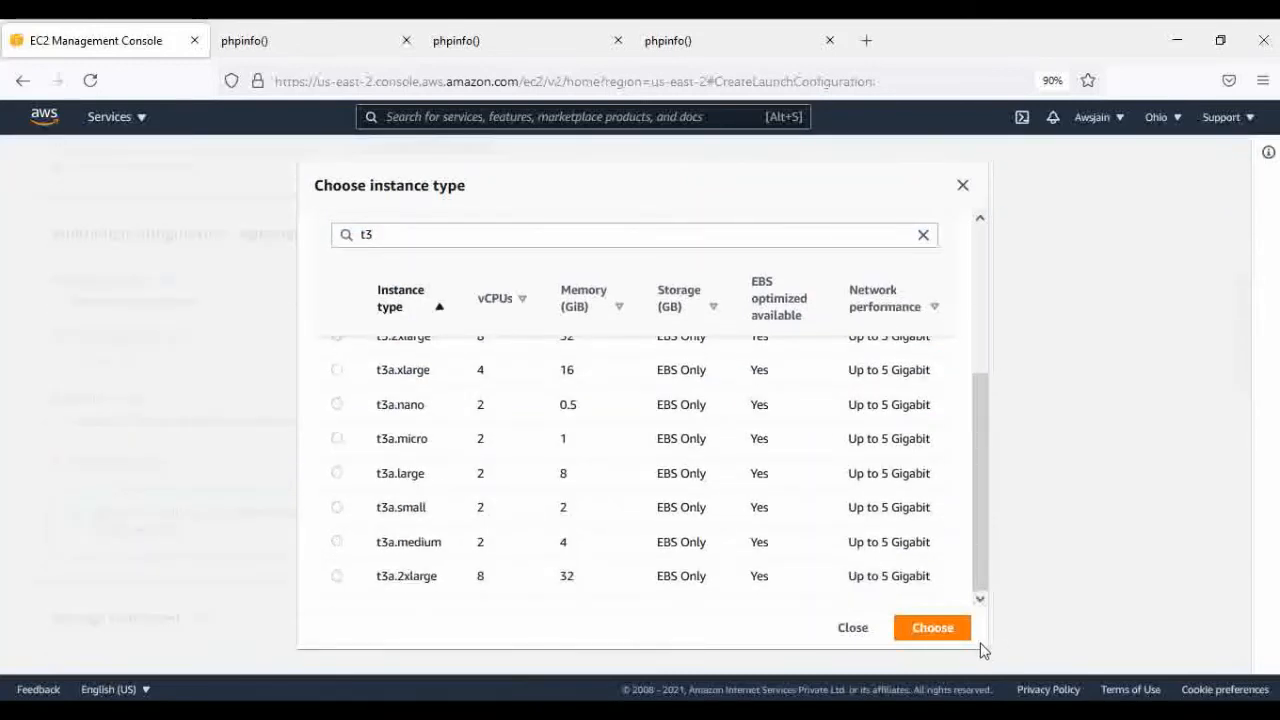
pyautogui.click(943, 630)
# Create the LearnmwithskillAS launch configuration and refresh the list of launch configurations.
pyautogui.scroll(3, 189, 418)
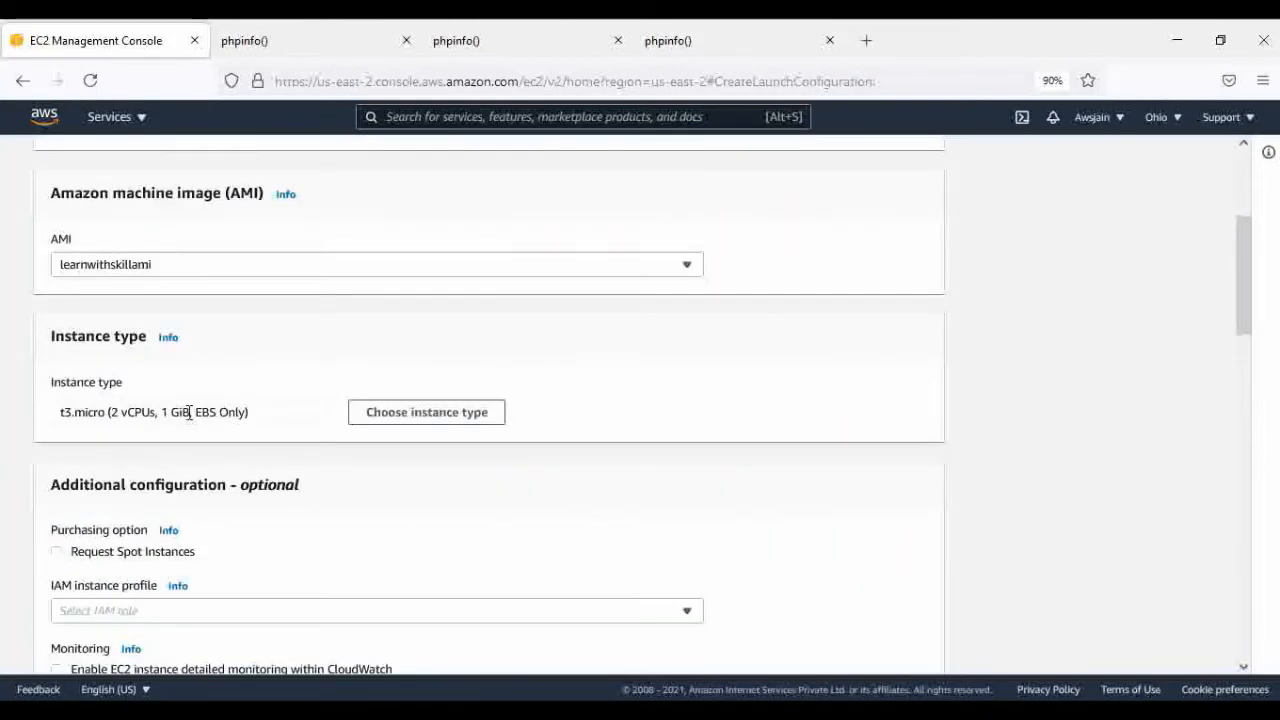
pyautogui.scroll(3, 349, 400)
pyautogui.scroll(-15, 349, 494)
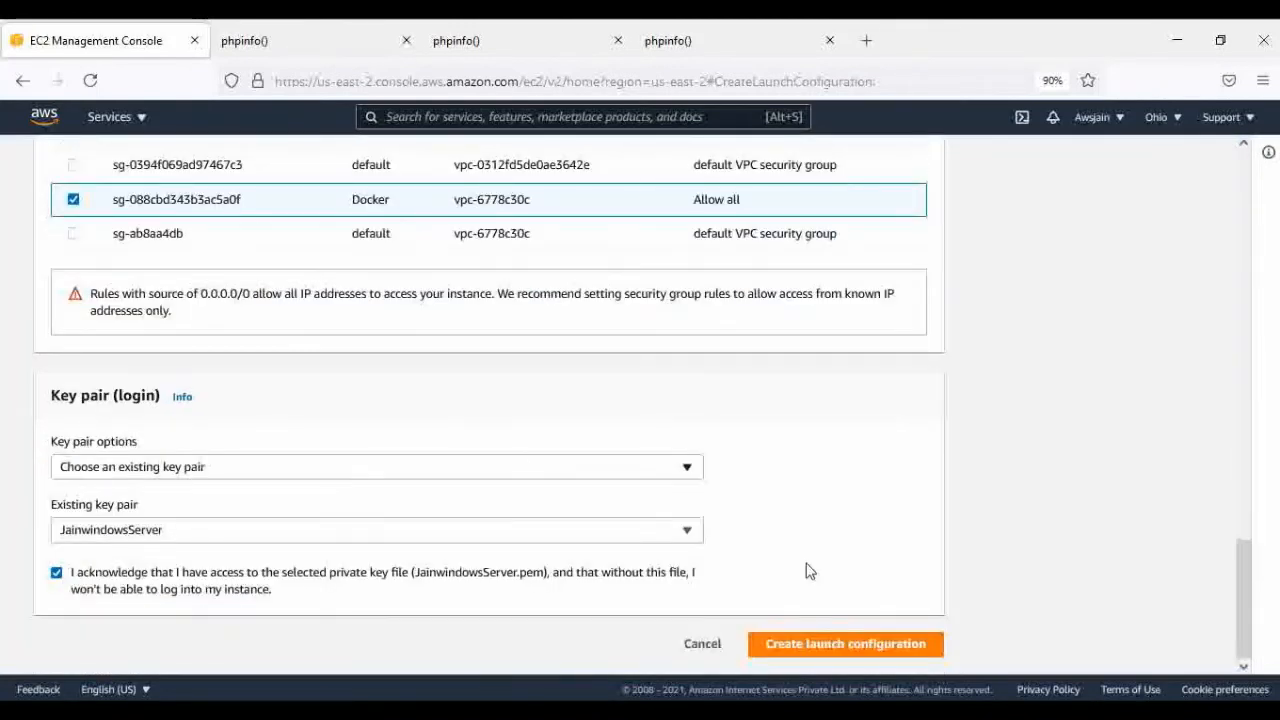
pyautogui.click(831, 646)
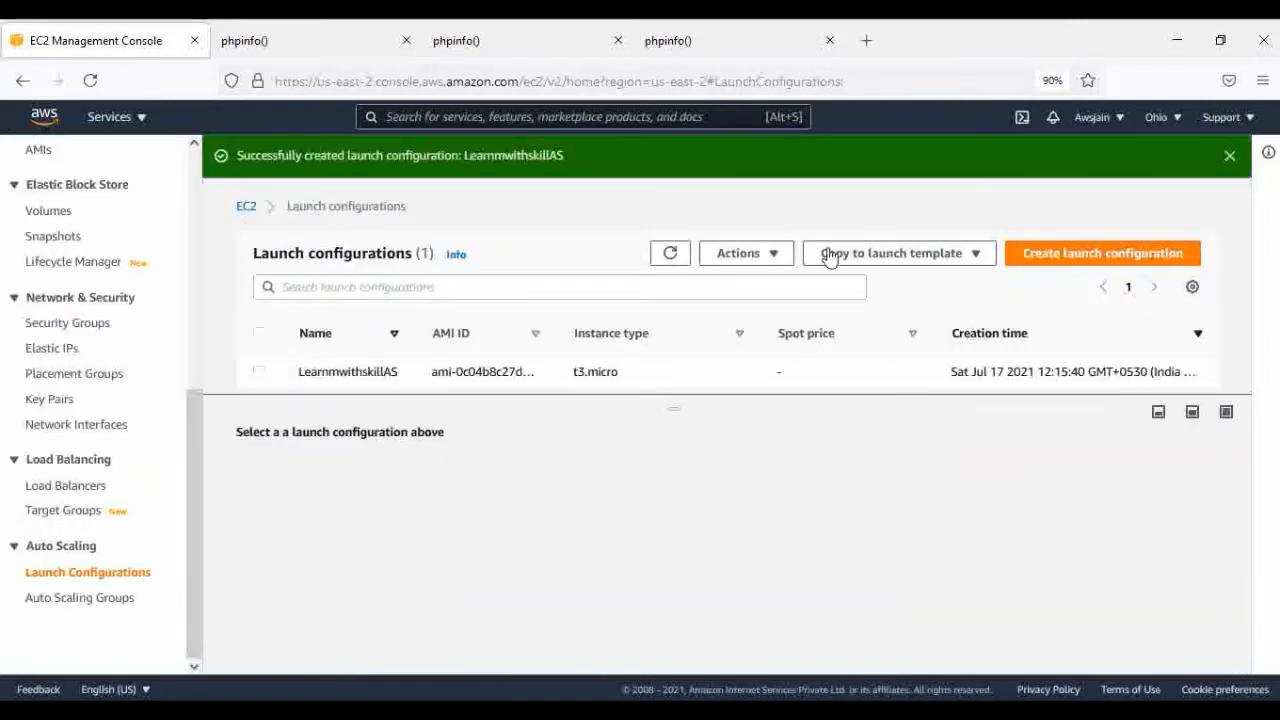
pyautogui.click(673, 255)
# Start creating a new Auto Scaling group and name it Learnwithskillgroup.
pyautogui.click(84, 599)
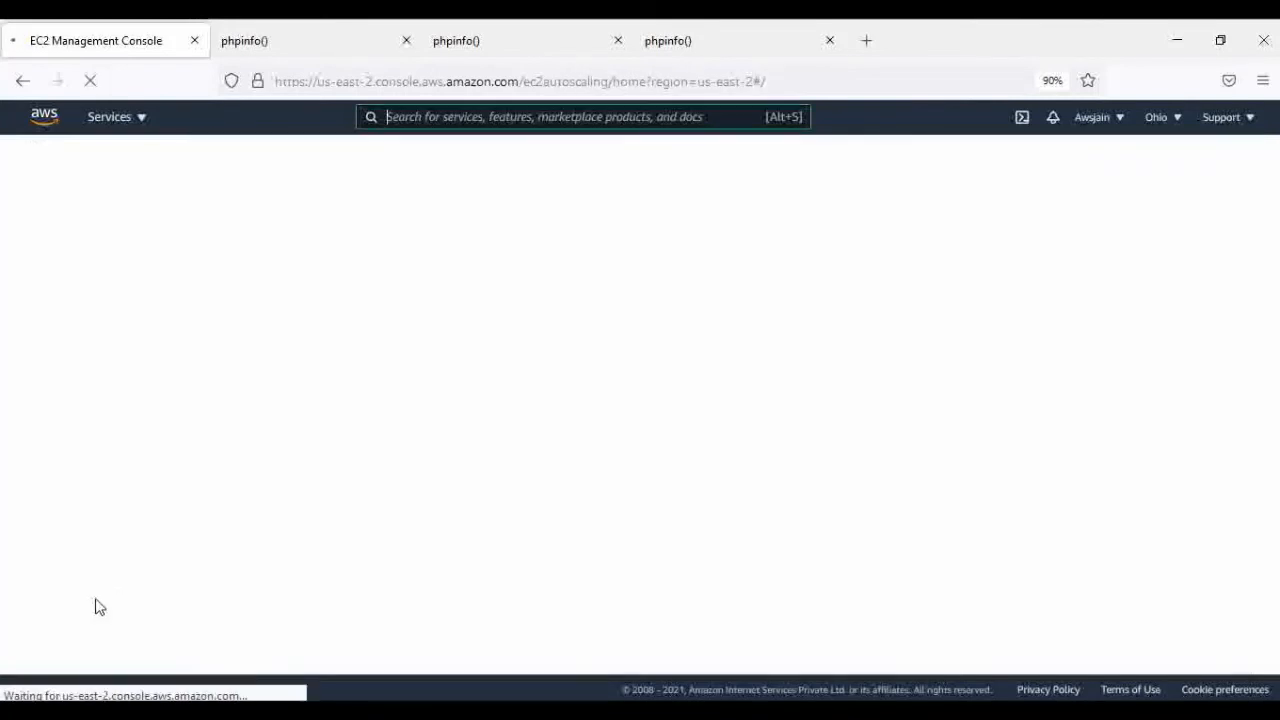
pyautogui.scroll(-3, 971, 320)
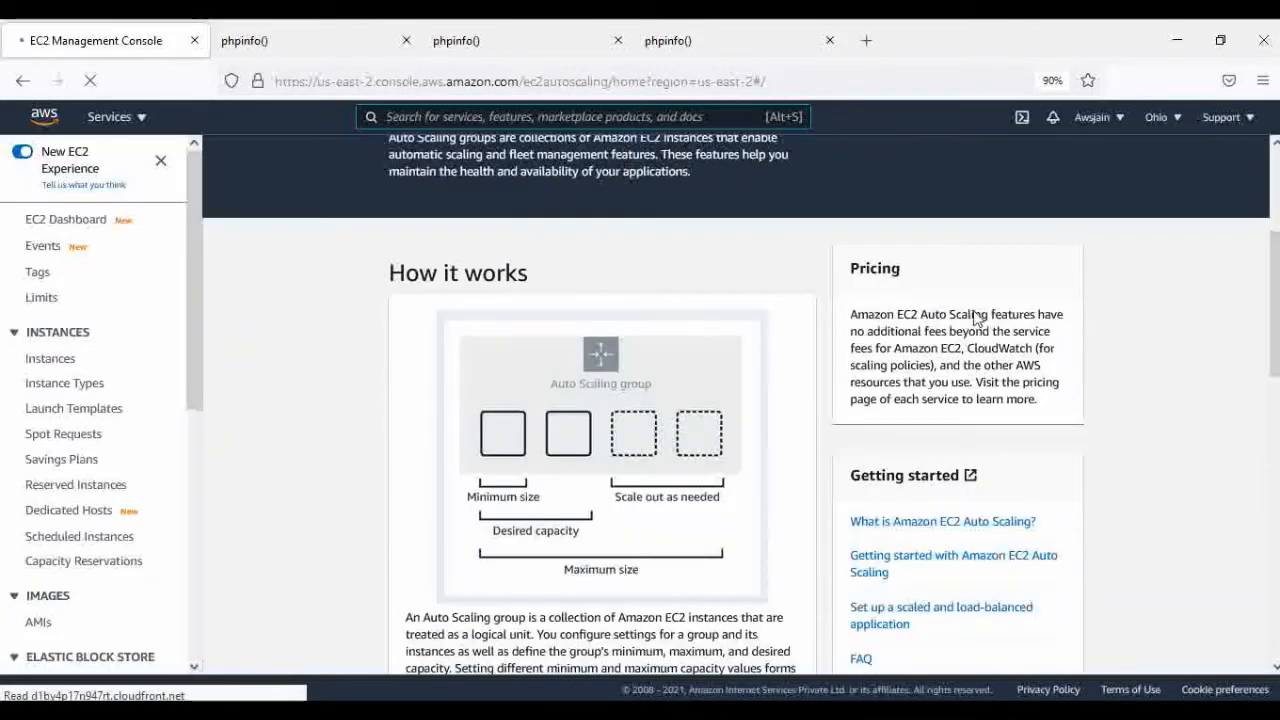
pyautogui.scroll(3, 1023, 297)
pyautogui.click(886, 289)
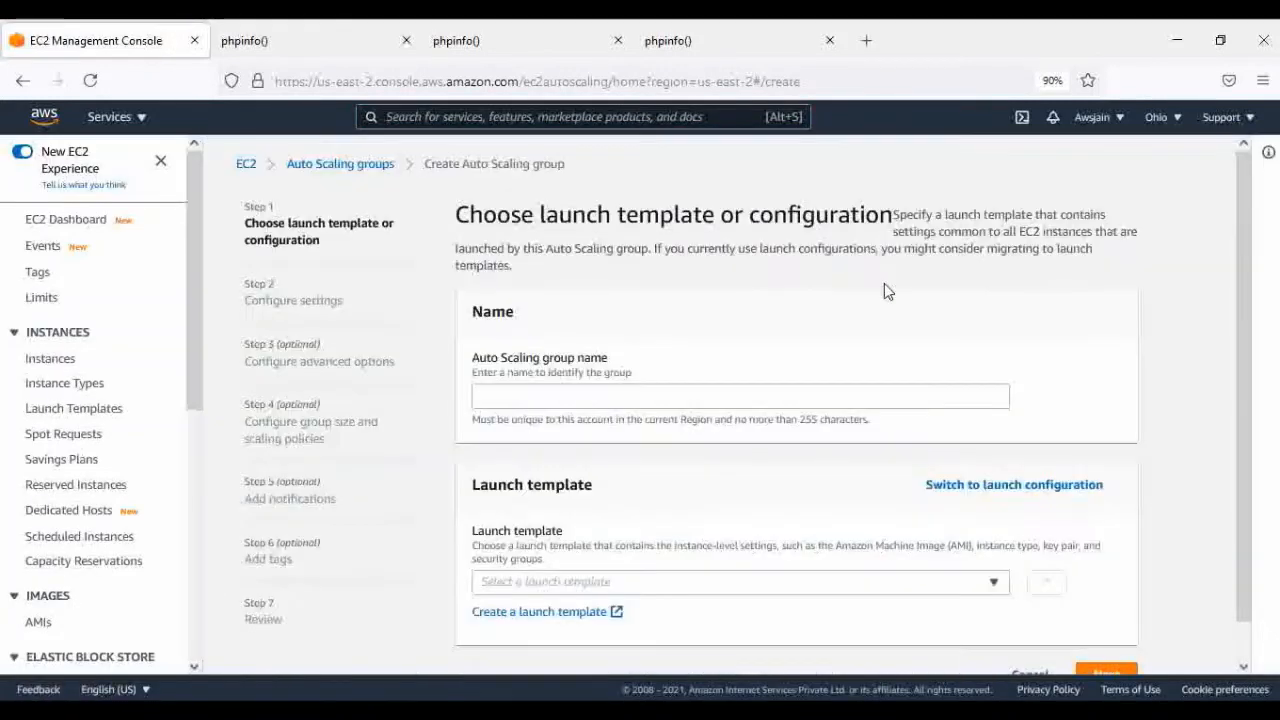
pyautogui.click(659, 393)
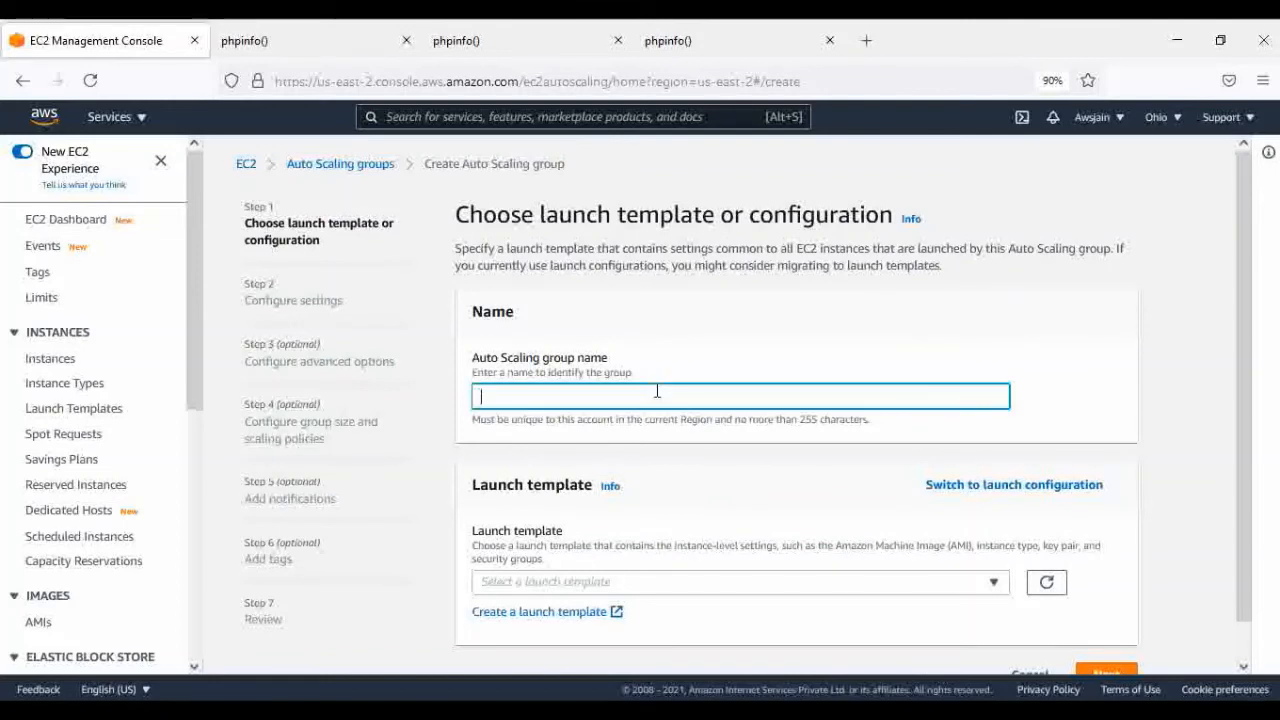
pyautogui.write('Learnwithskillgrou')
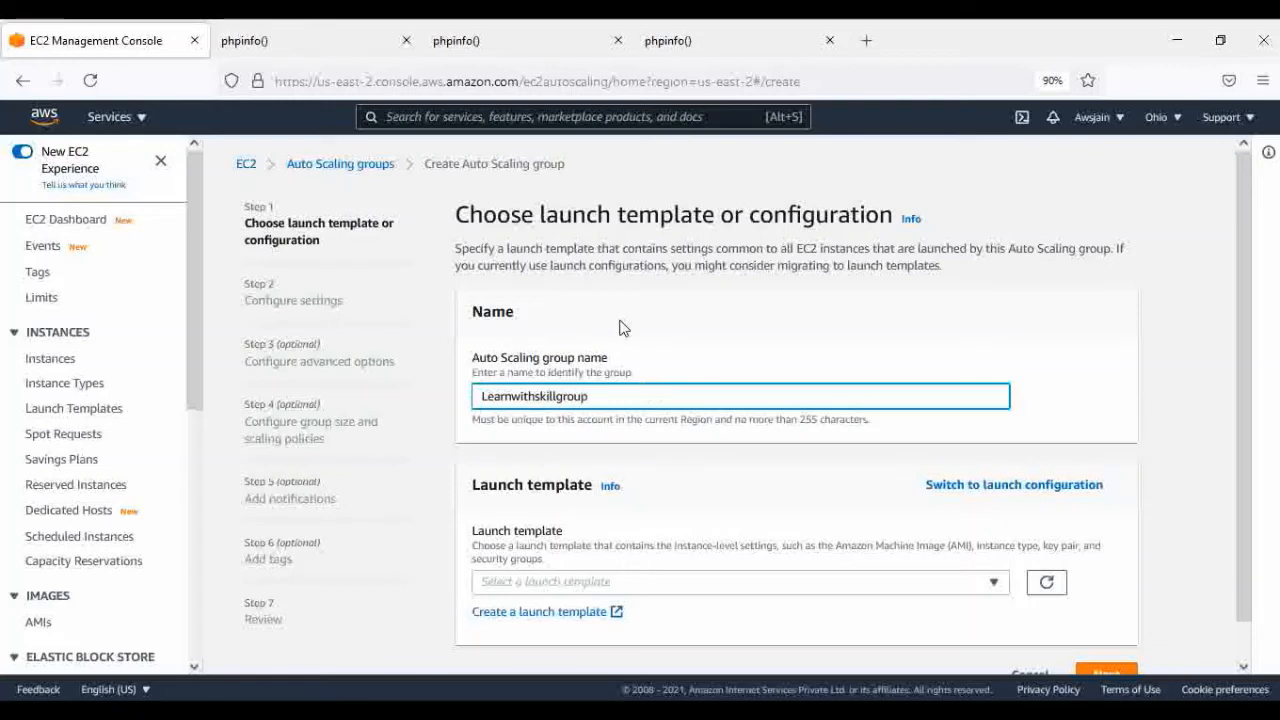
pyautogui.write('p')
pyautogui.scroll(-1, 665, 340)
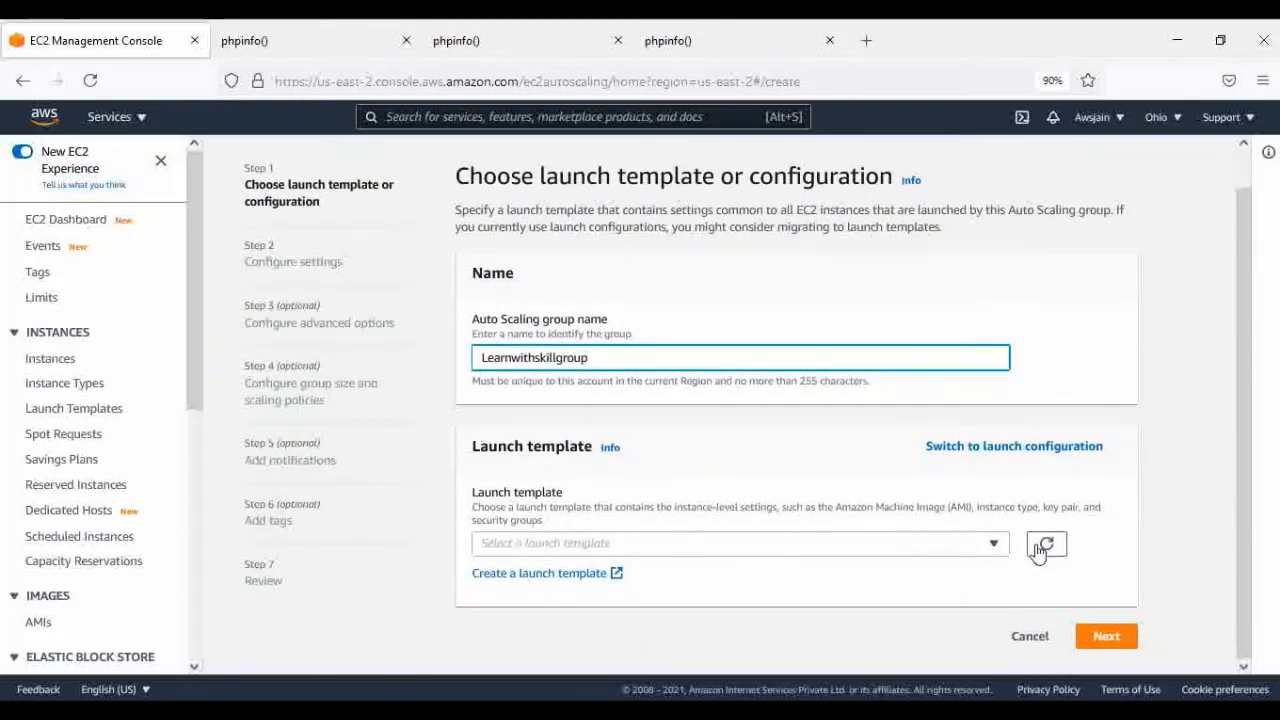
# Base the group on a launch configuration instead of a launch template, select LearnmwithskillAS, and continue to the network settings.
pyautogui.click(992, 544)
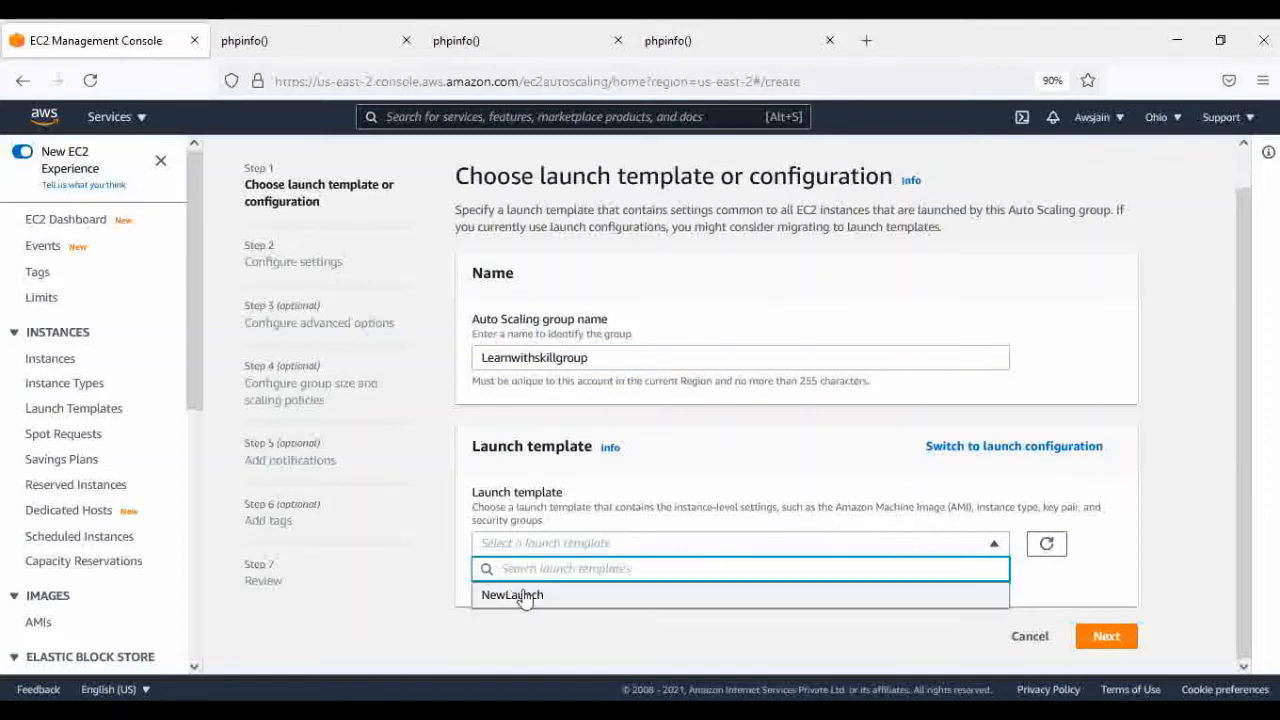
pyautogui.click(720, 474)
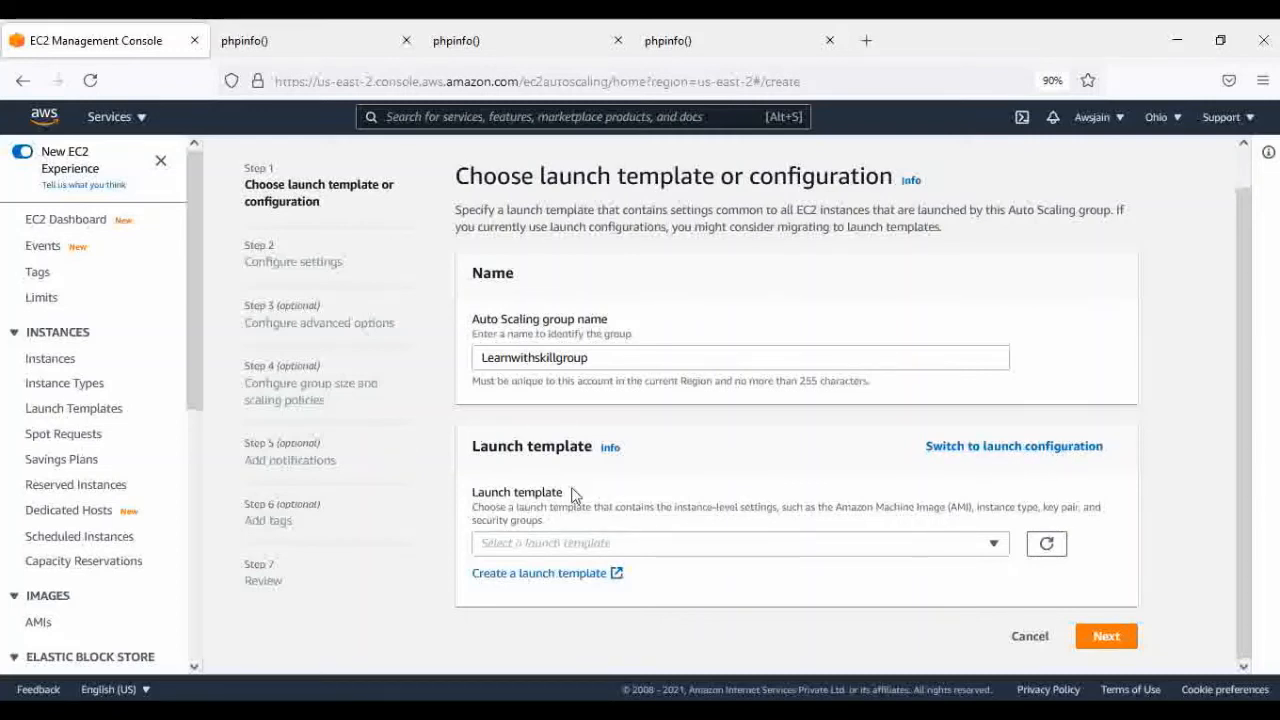
pyautogui.click(970, 449)
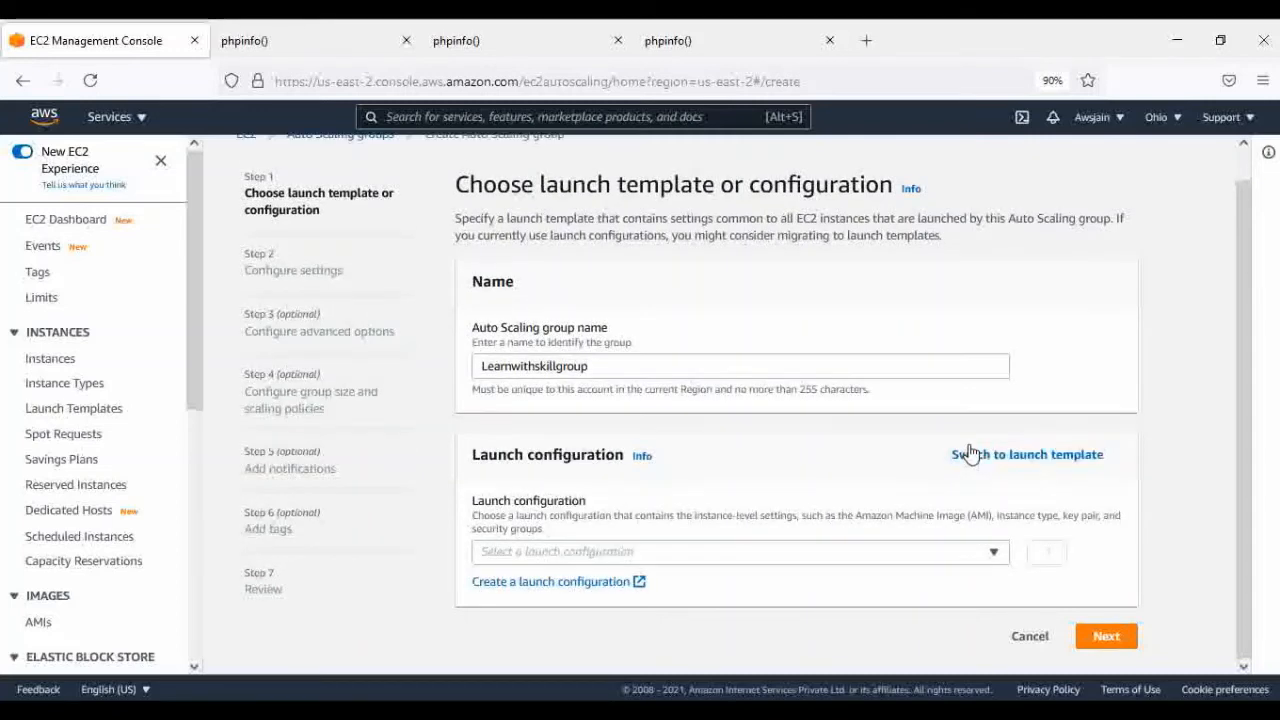
pyautogui.click(798, 558)
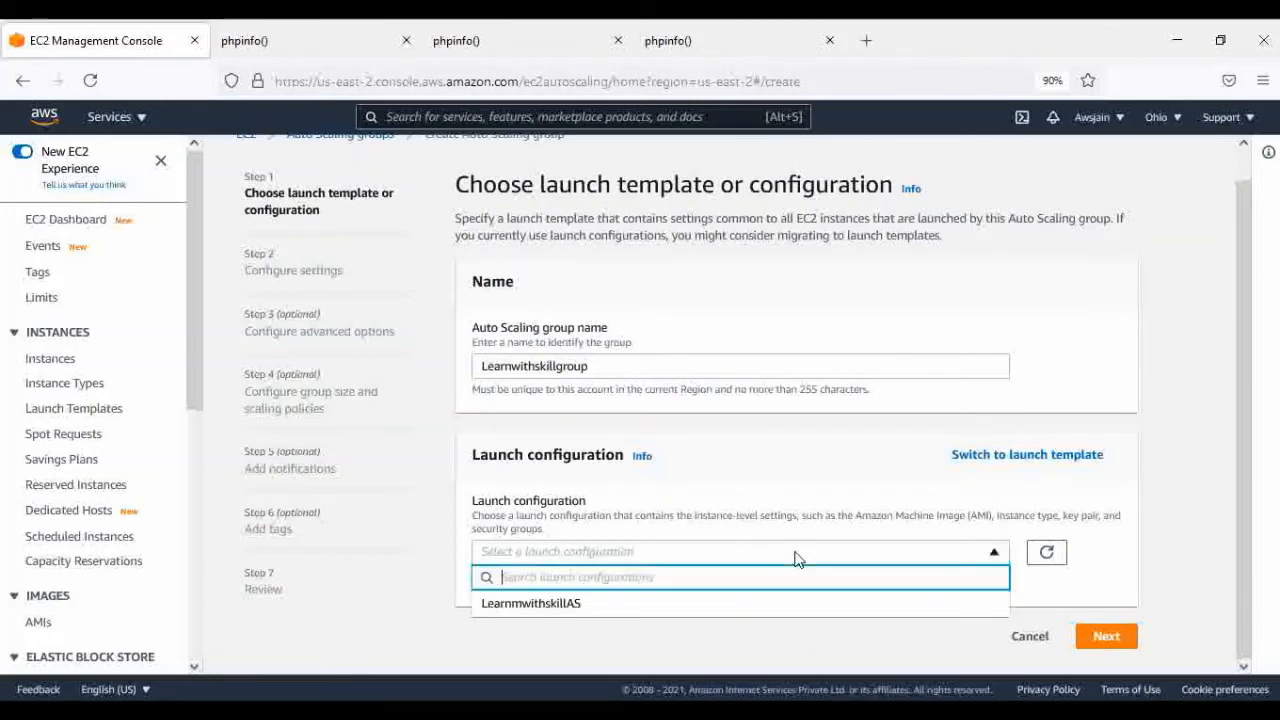
pyautogui.click(543, 612)
pyautogui.scroll(-2, 787, 494)
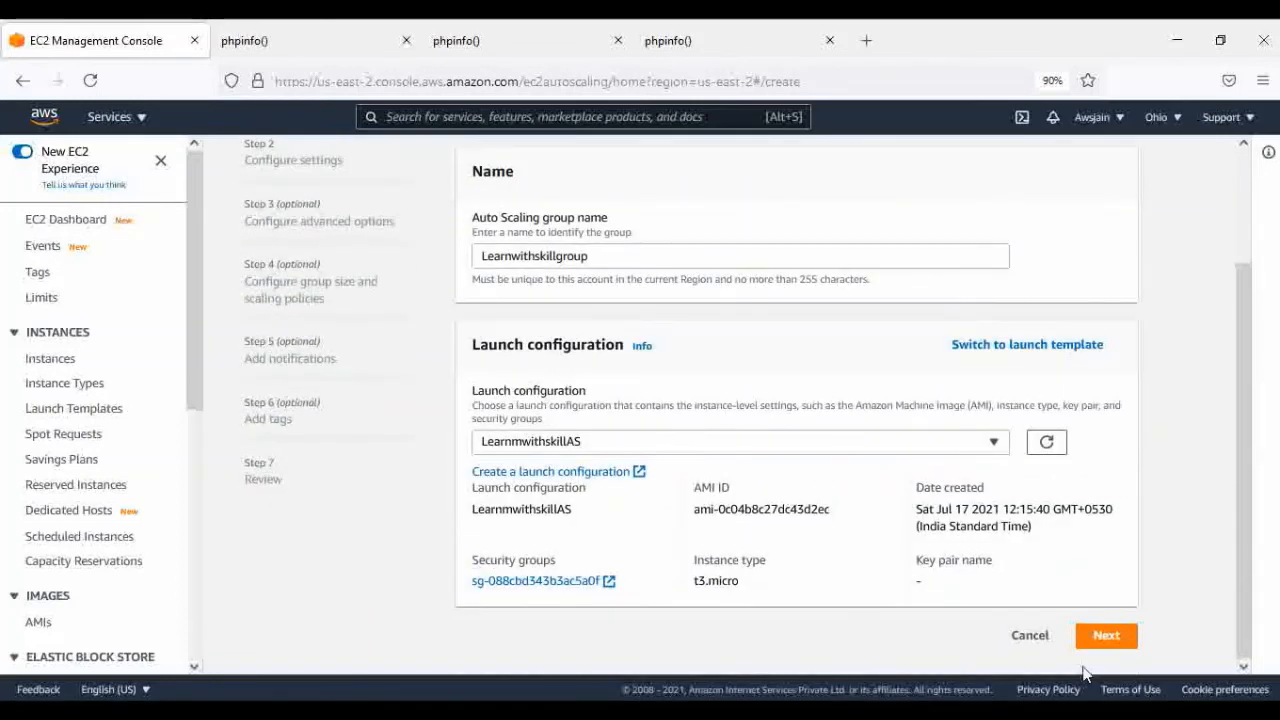
pyautogui.click(1112, 641)
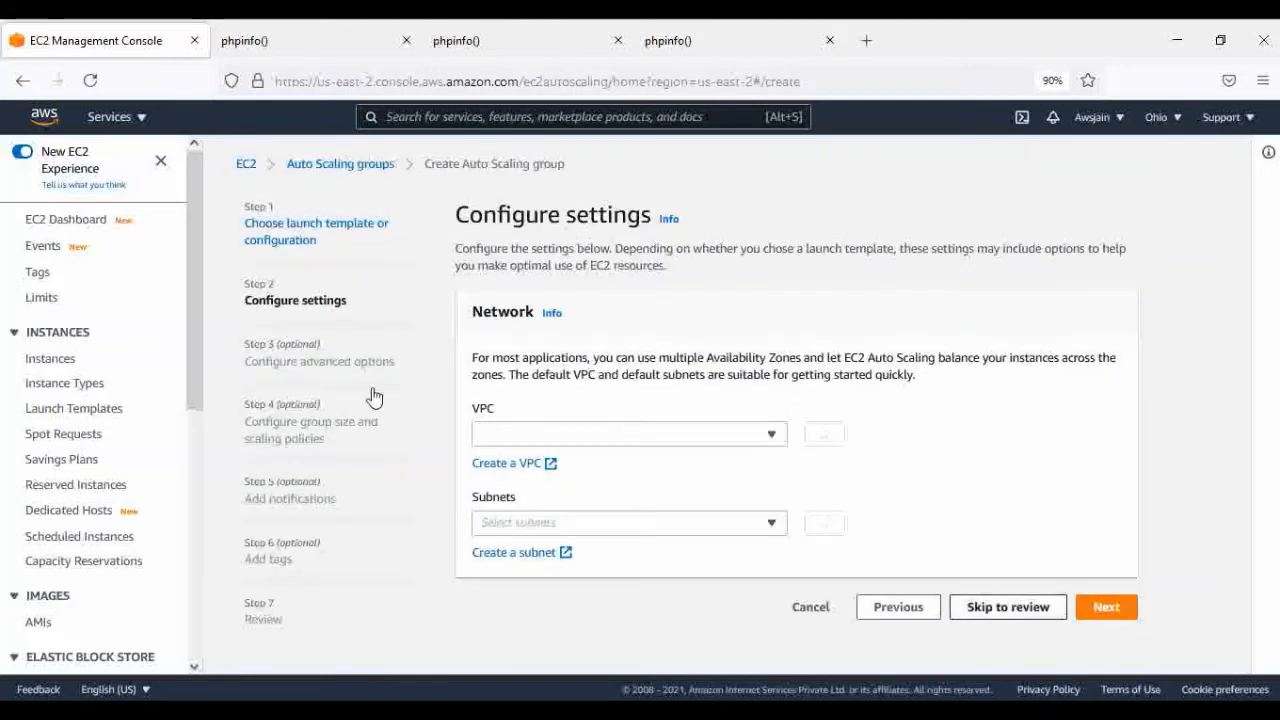
# Keep the default VPC, add its us-east-2a, us-east-2b and us-east-2c subnets to the group, and continue to the advanced options.
pyautogui.click(773, 447)
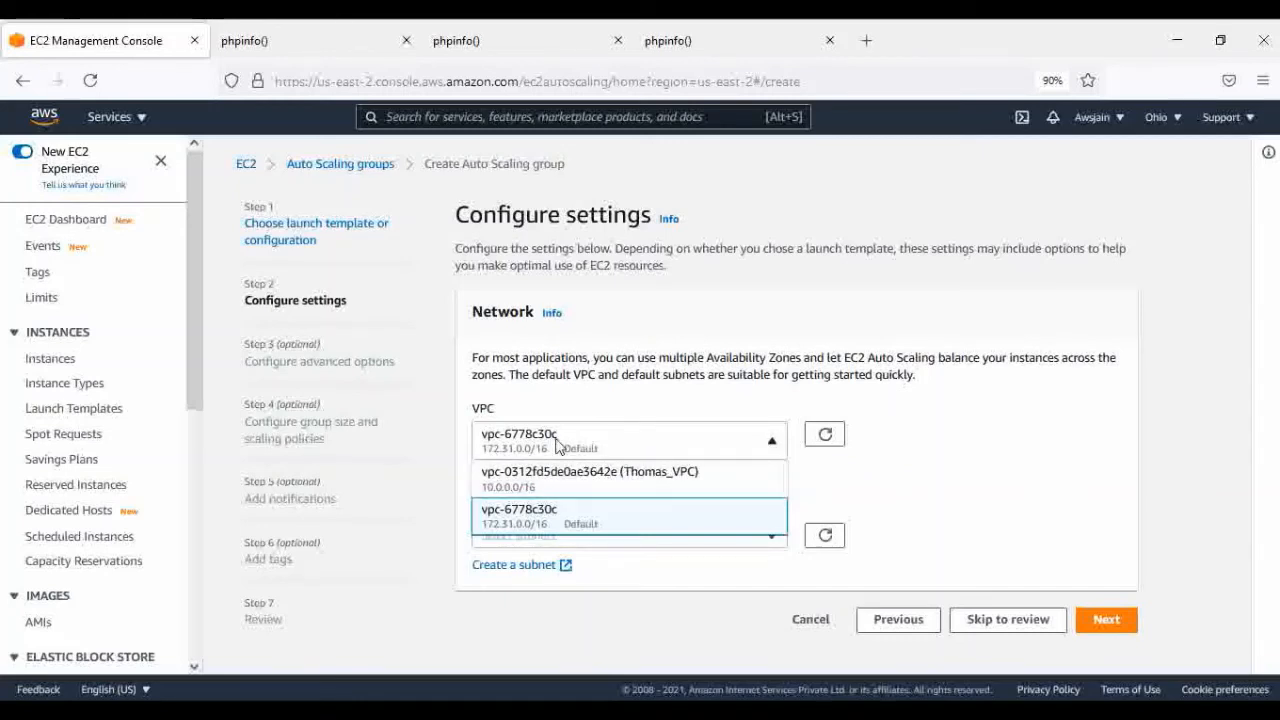
pyautogui.click(565, 440)
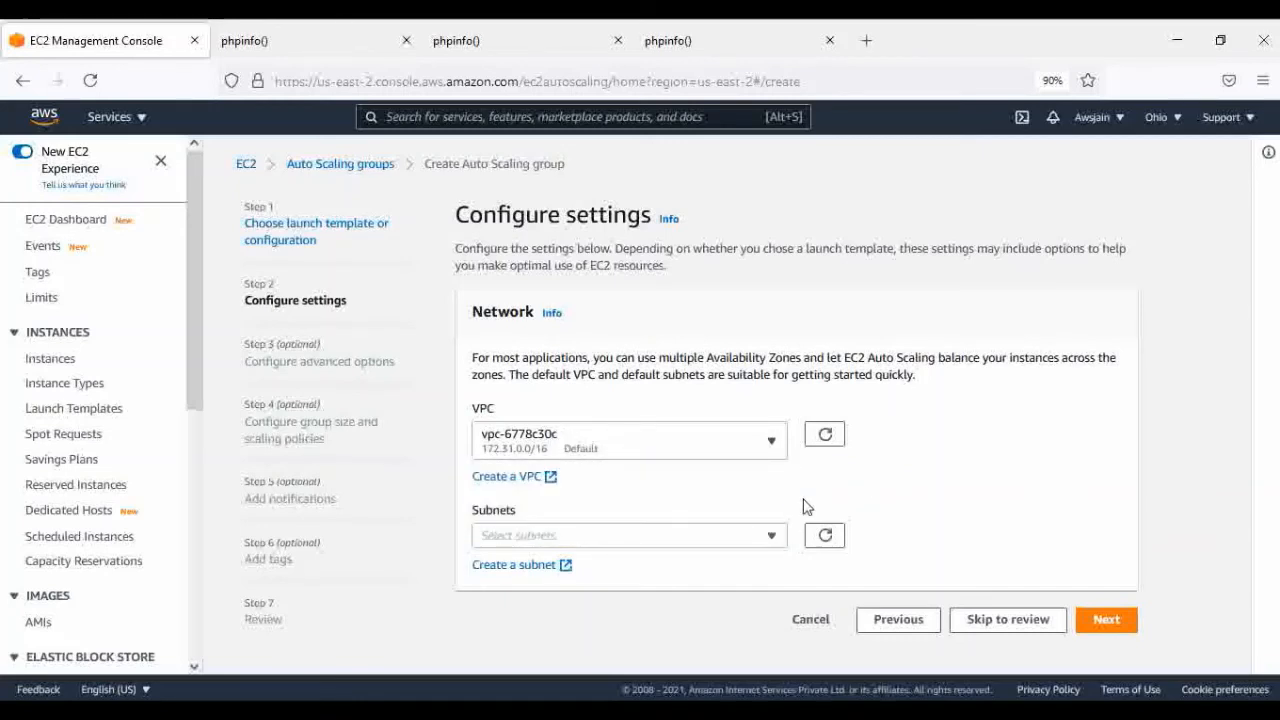
pyautogui.click(773, 537)
pyautogui.click(598, 433)
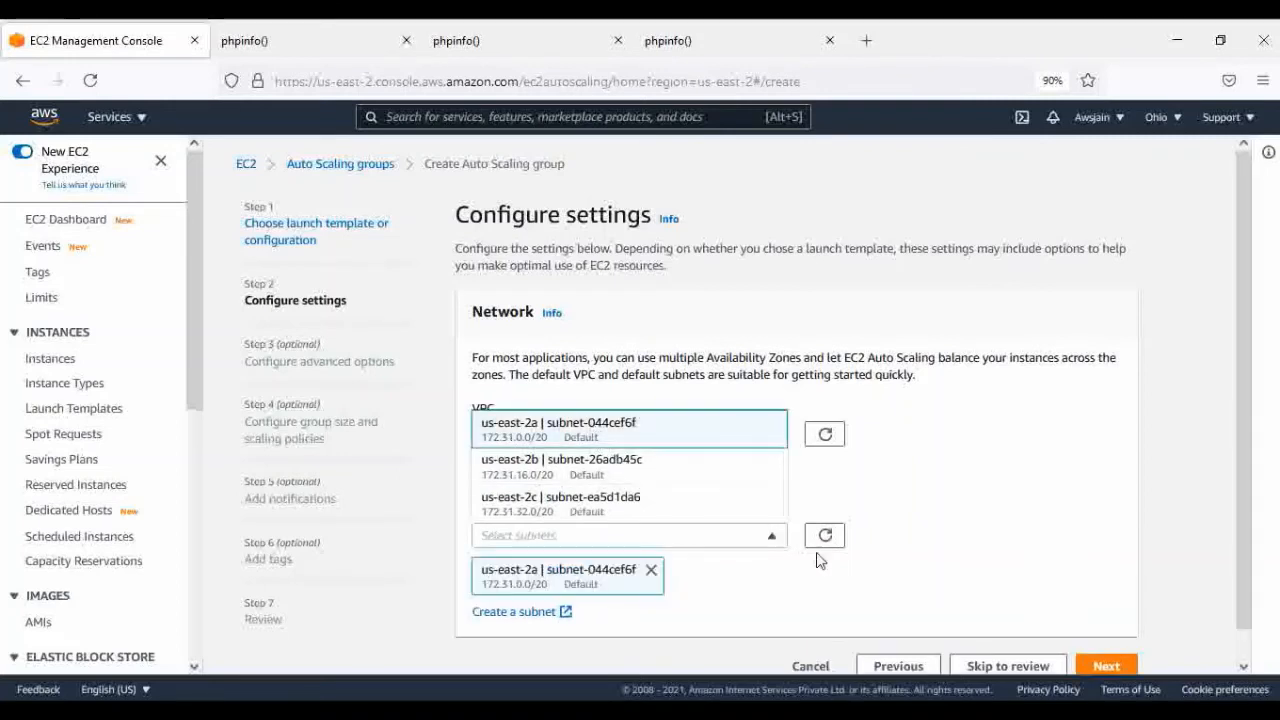
pyautogui.click(771, 537)
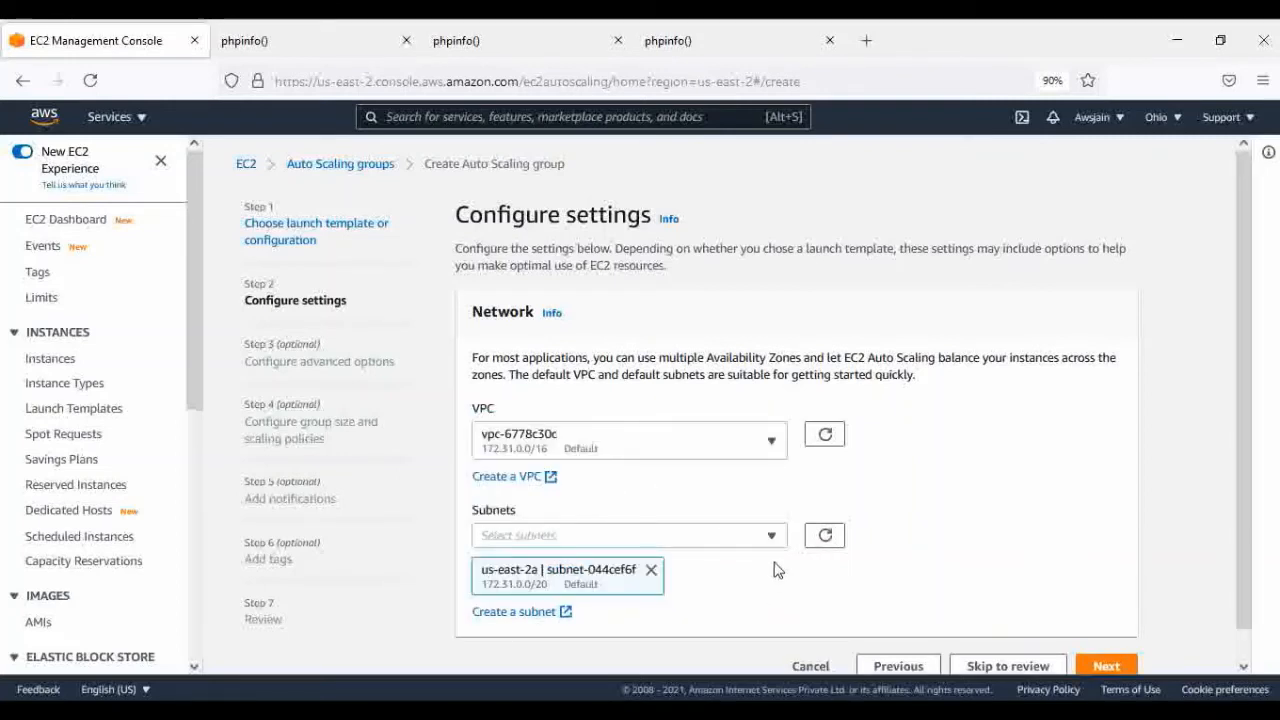
pyautogui.click(771, 537)
pyautogui.click(603, 470)
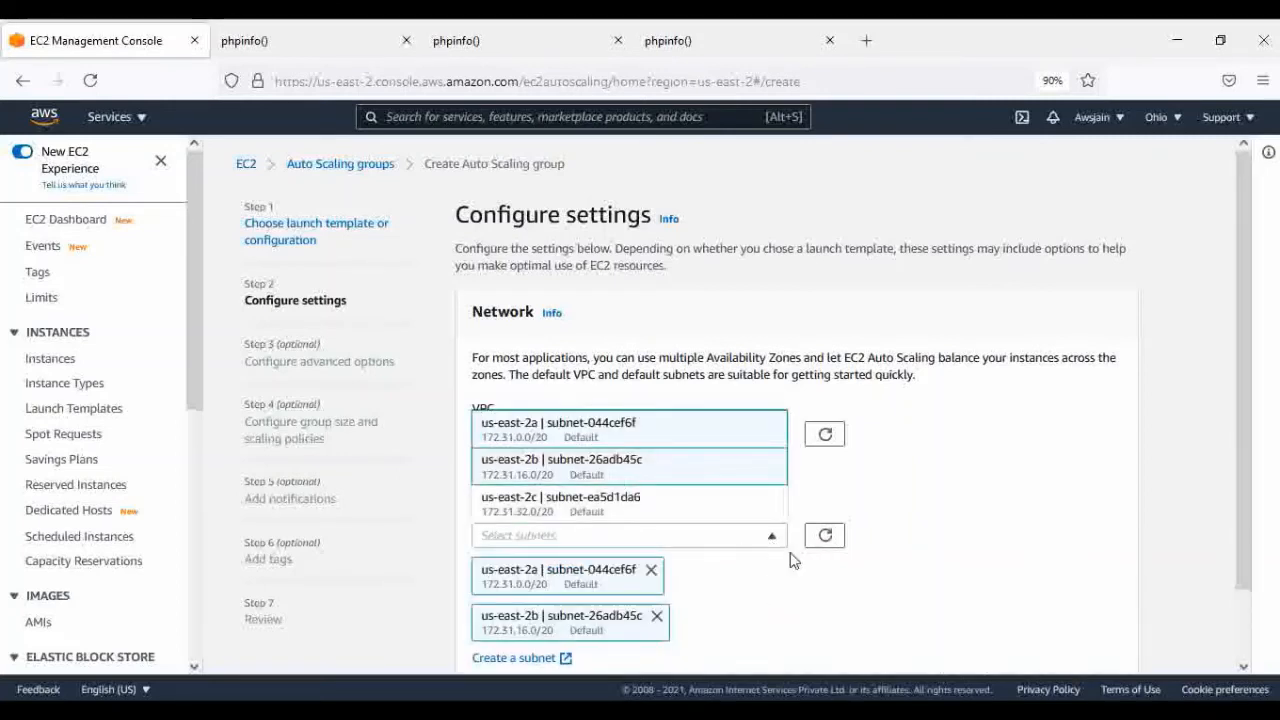
pyautogui.click(771, 537)
pyautogui.click(771, 537)
pyautogui.click(572, 508)
pyautogui.scroll(-2, 985, 485)
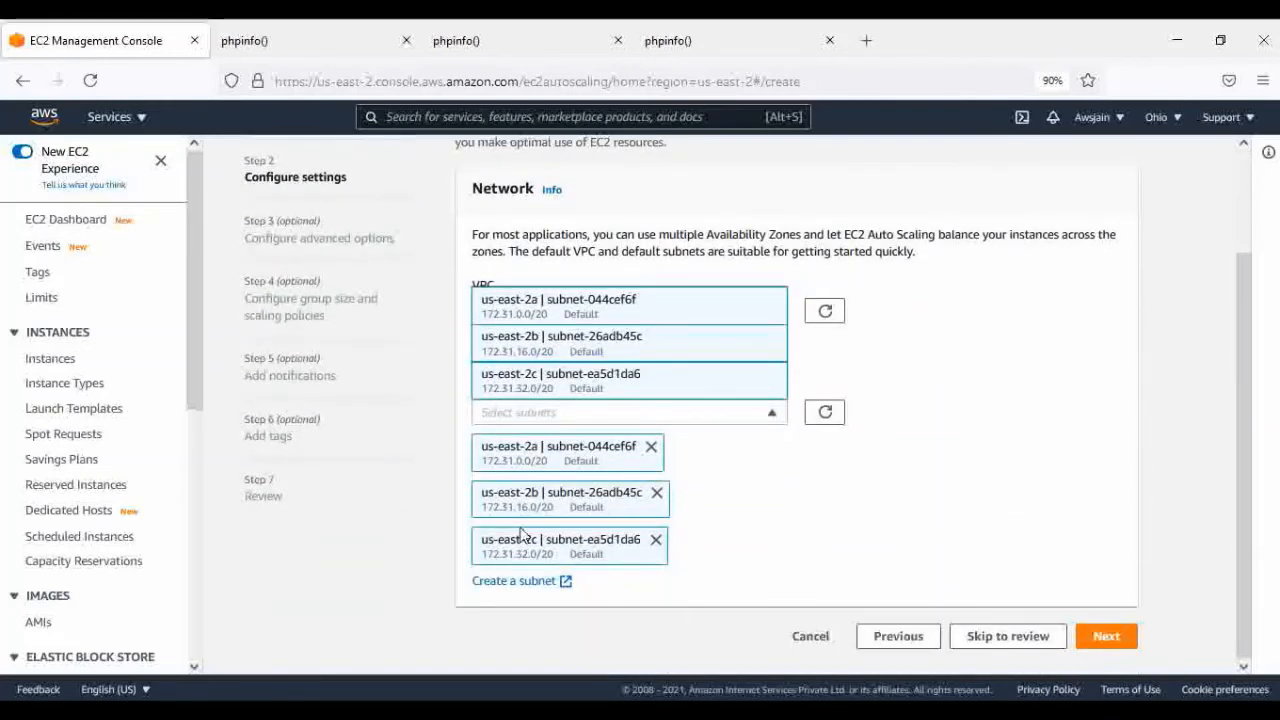
pyautogui.click(1106, 640)
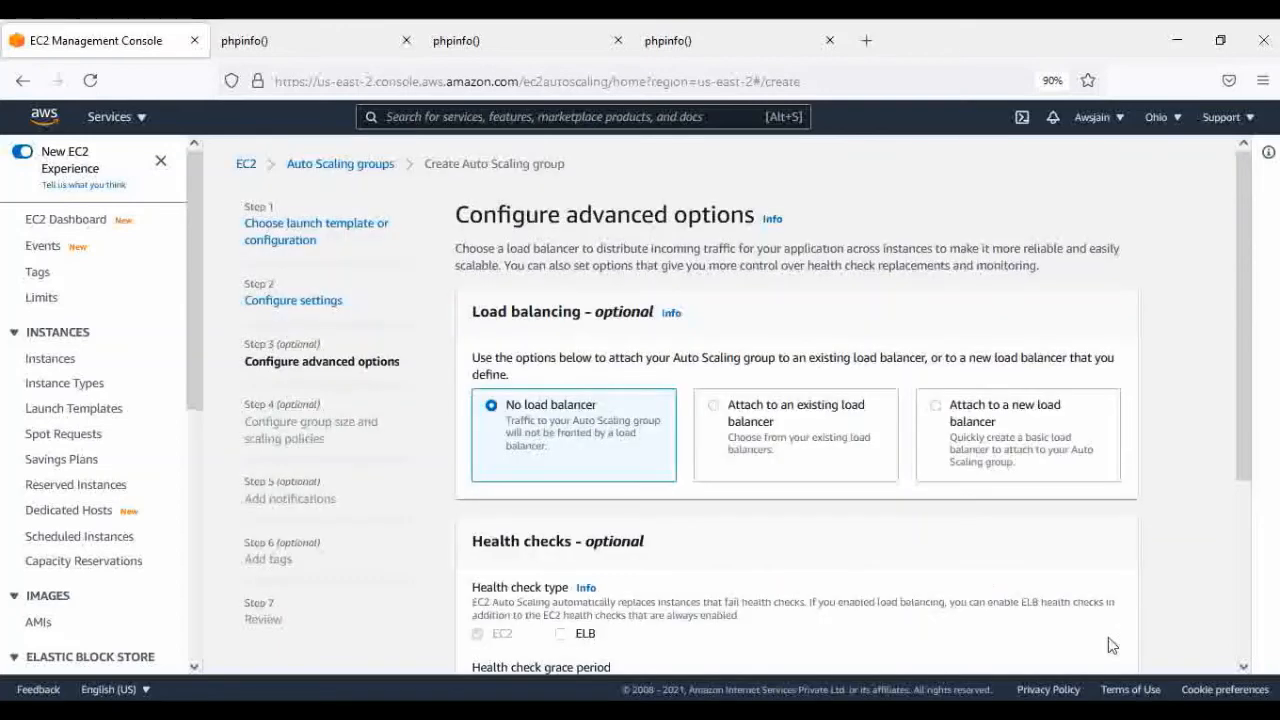
# Attach the group to an existing load balancer through its target groups, selecting the LearnwithskillTG | HTTP target group.
pyautogui.click(779, 410)
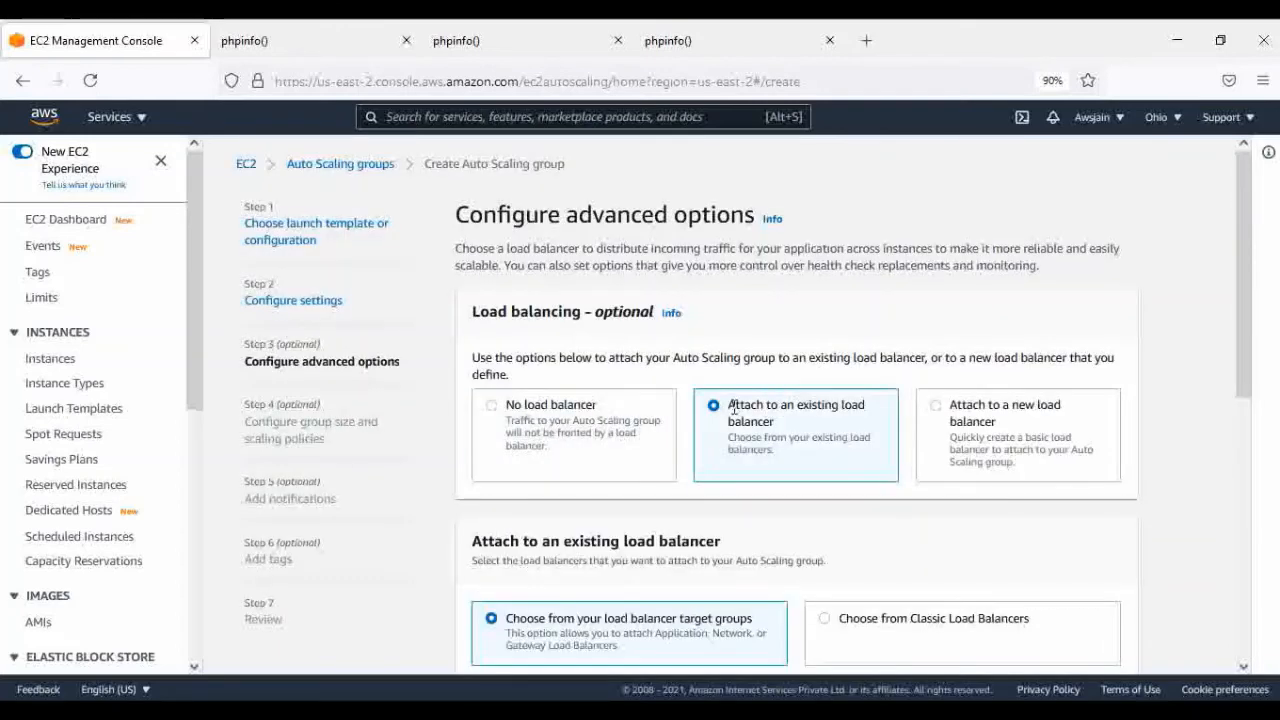
pyautogui.scroll(-2, 645, 503)
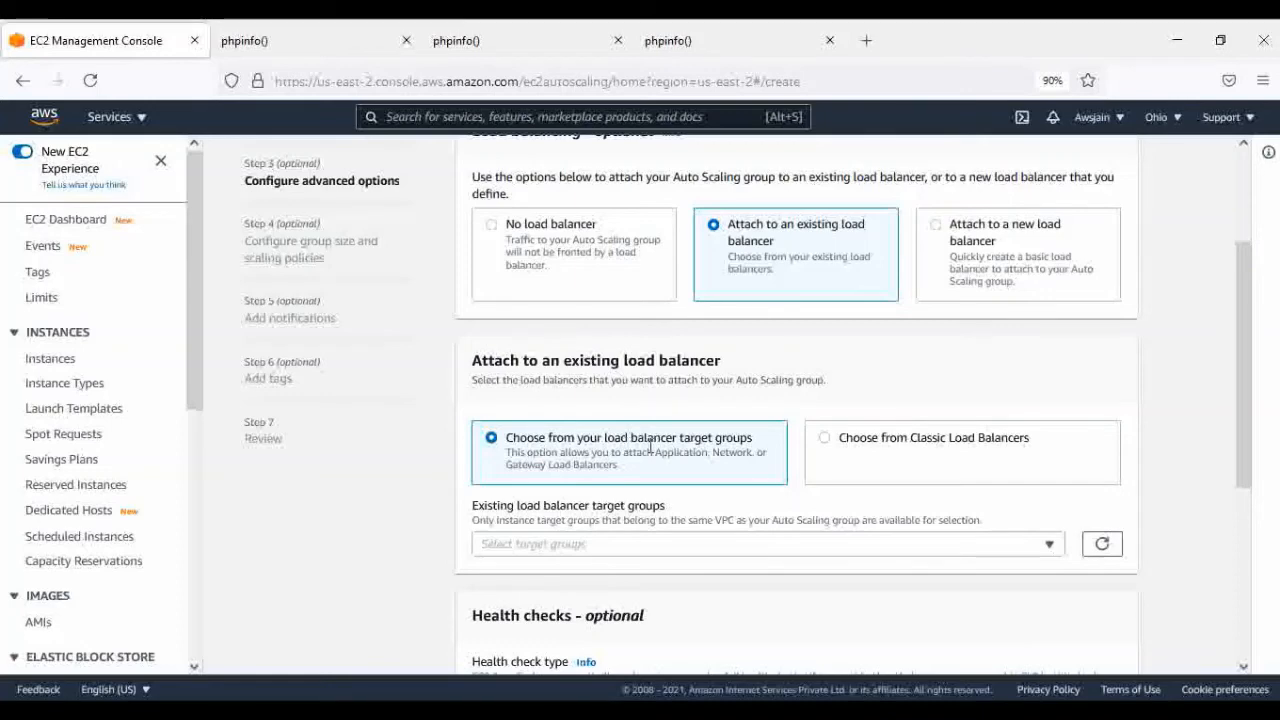
pyautogui.click(958, 544)
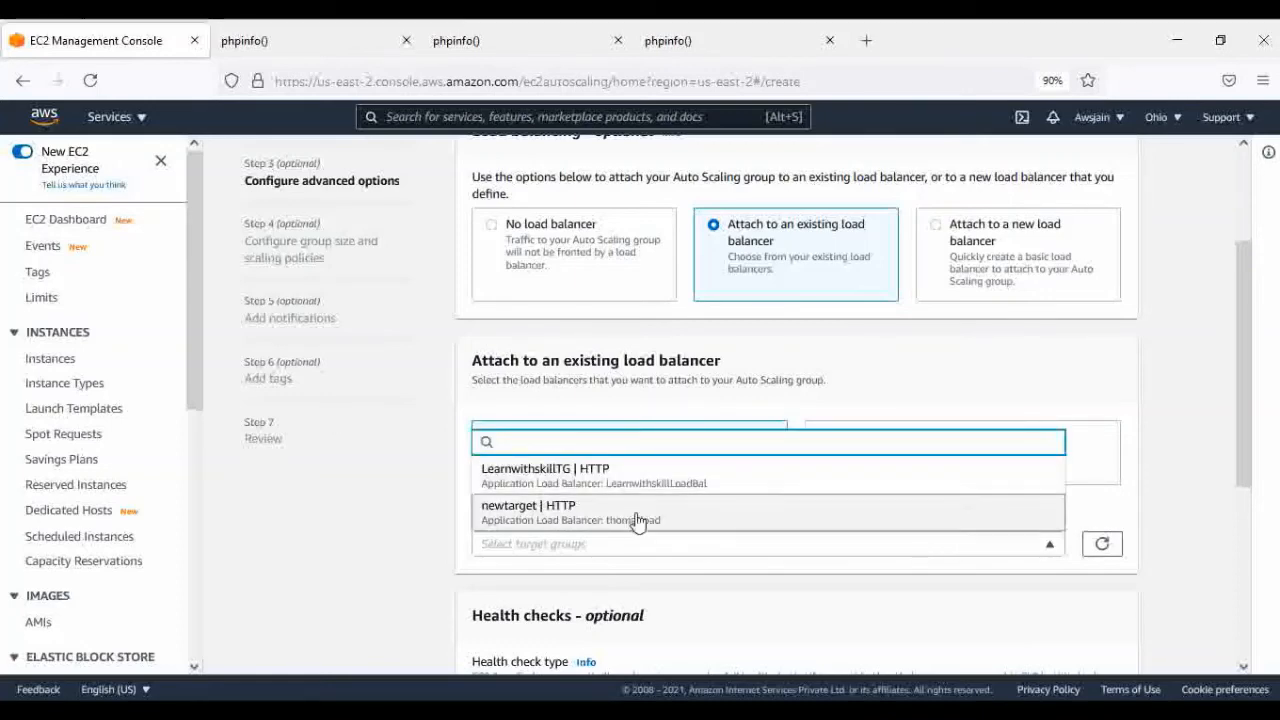
pyautogui.scroll(-3, 572, 524)
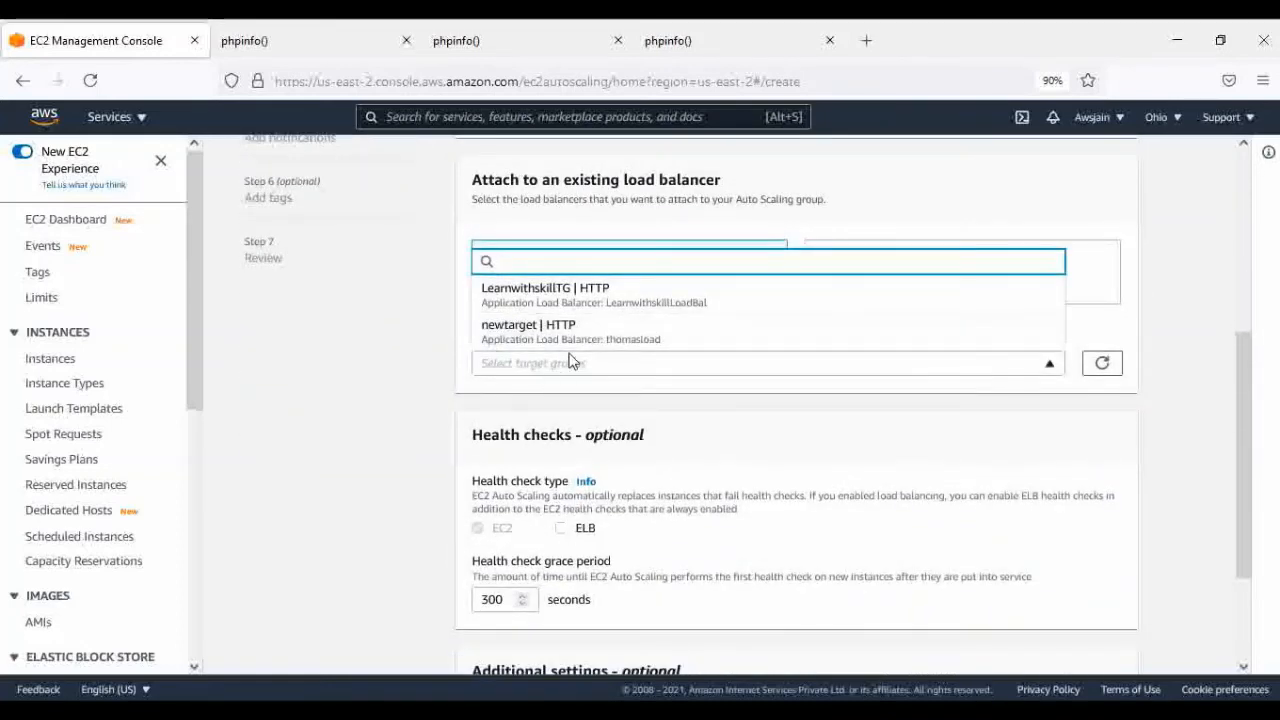
pyautogui.click(607, 296)
pyautogui.scroll(-3, 880, 446)
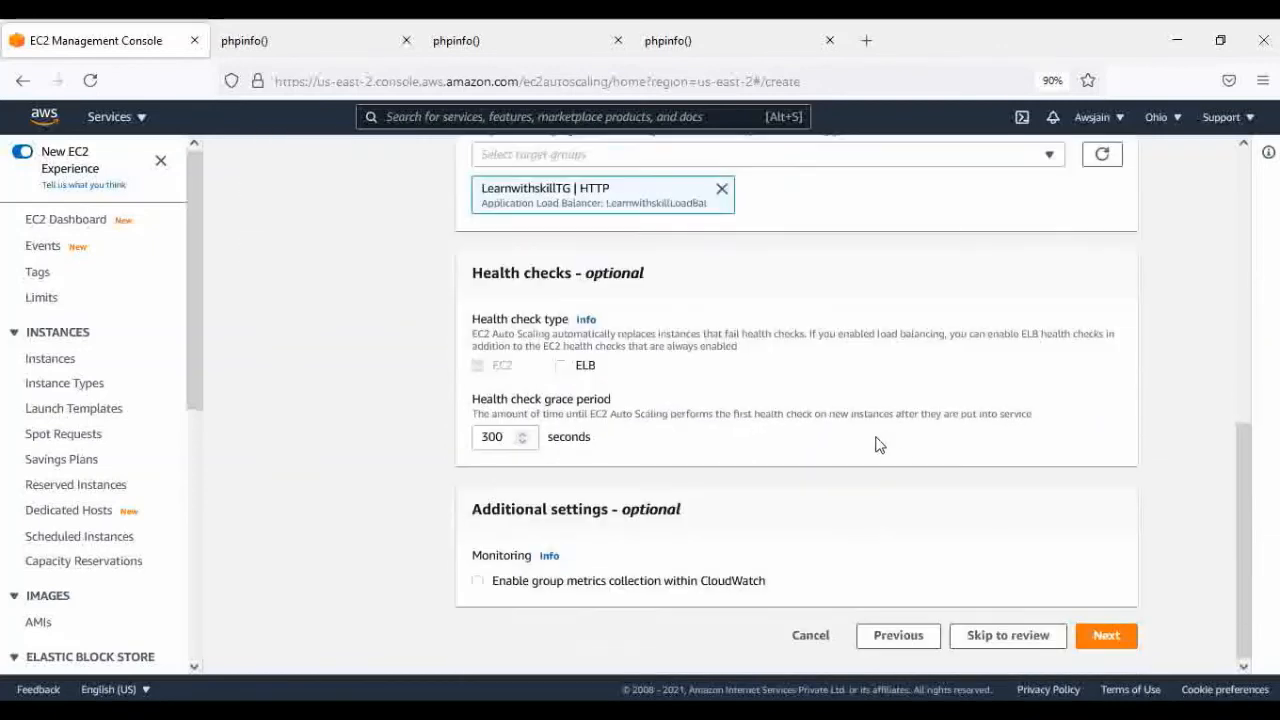
# Set the health check grace period to 60 seconds and continue to the group size and scaling policies.
pyautogui.doubleClick(511, 435)
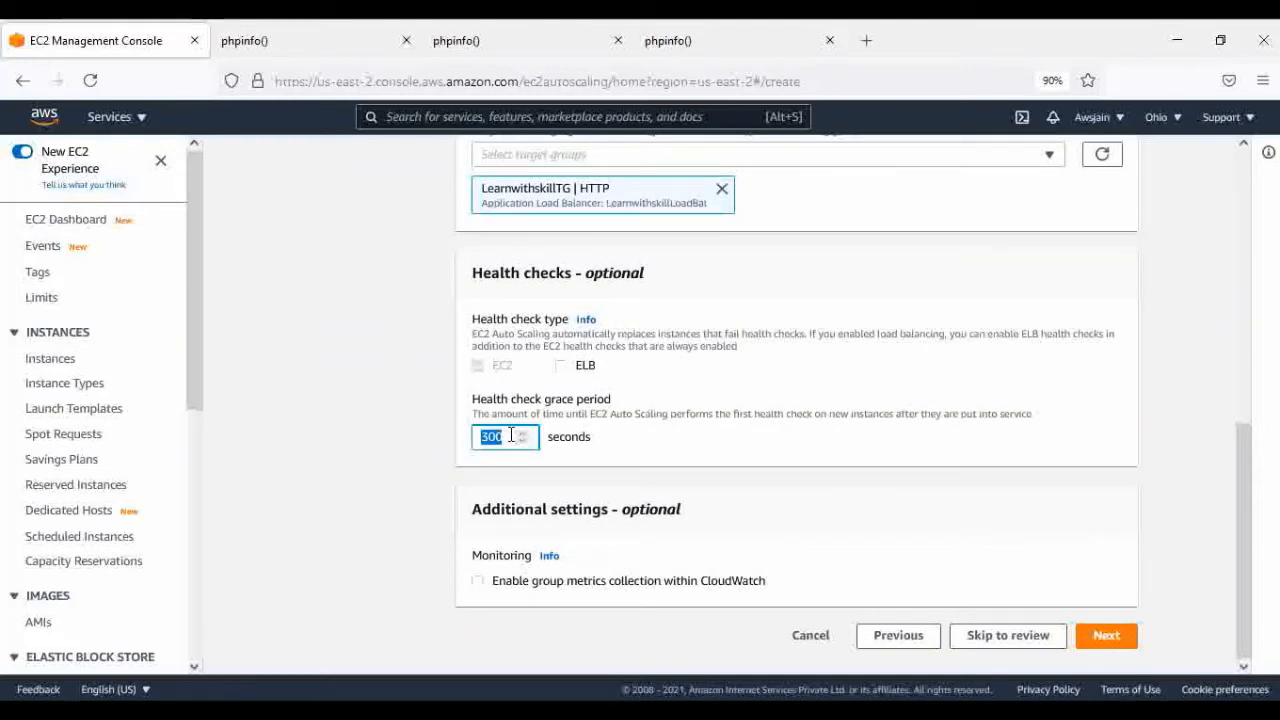
pyautogui.write('10')
pyautogui.press('BackSpace')
pyautogui.press('BackSpace')
pyautogui.click(274, 450)
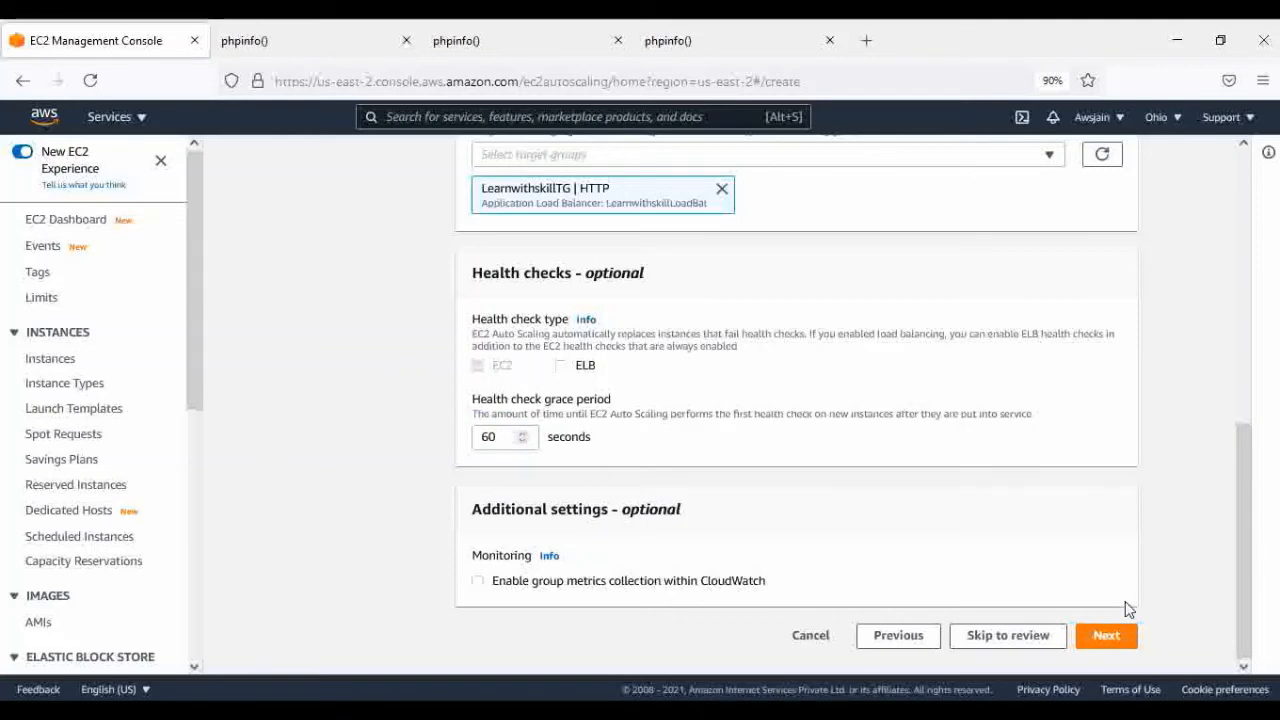
pyautogui.click(1097, 641)
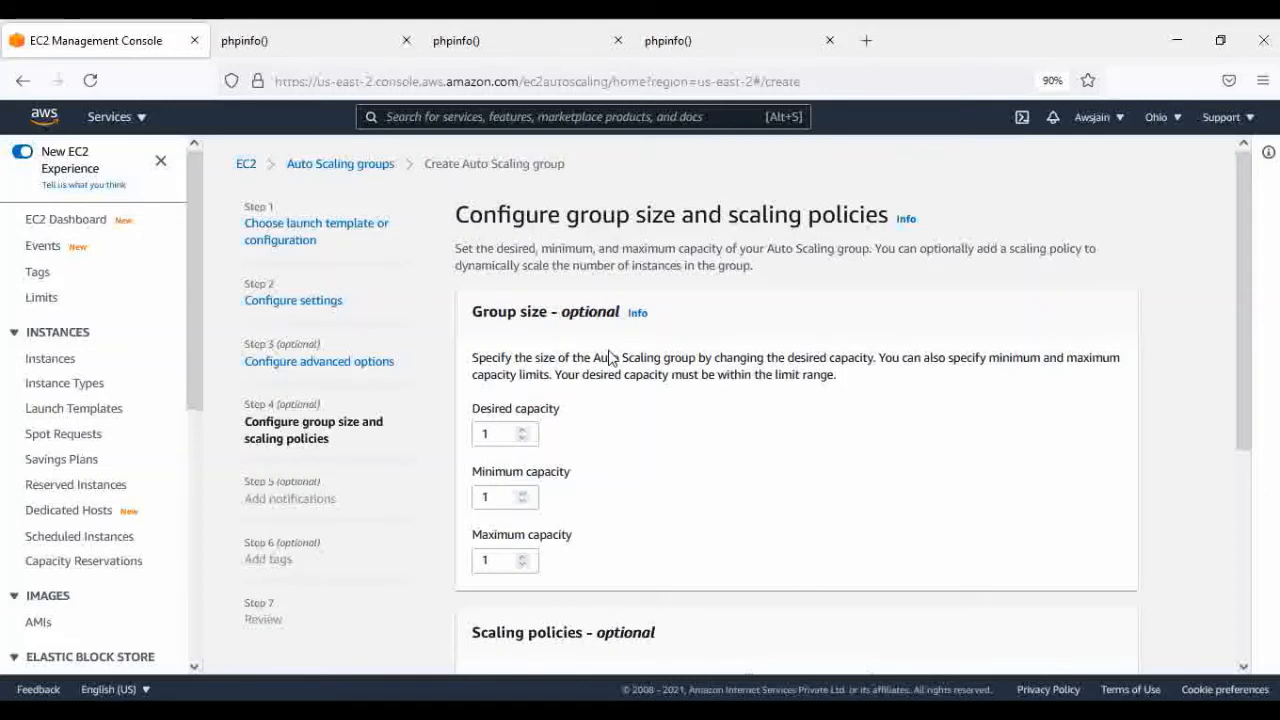
# Enable a target tracking scaling policy, keeping Average CPU utilization with a target value of 50, and continue to the notifications.
pyautogui.scroll(-5, 629, 354)
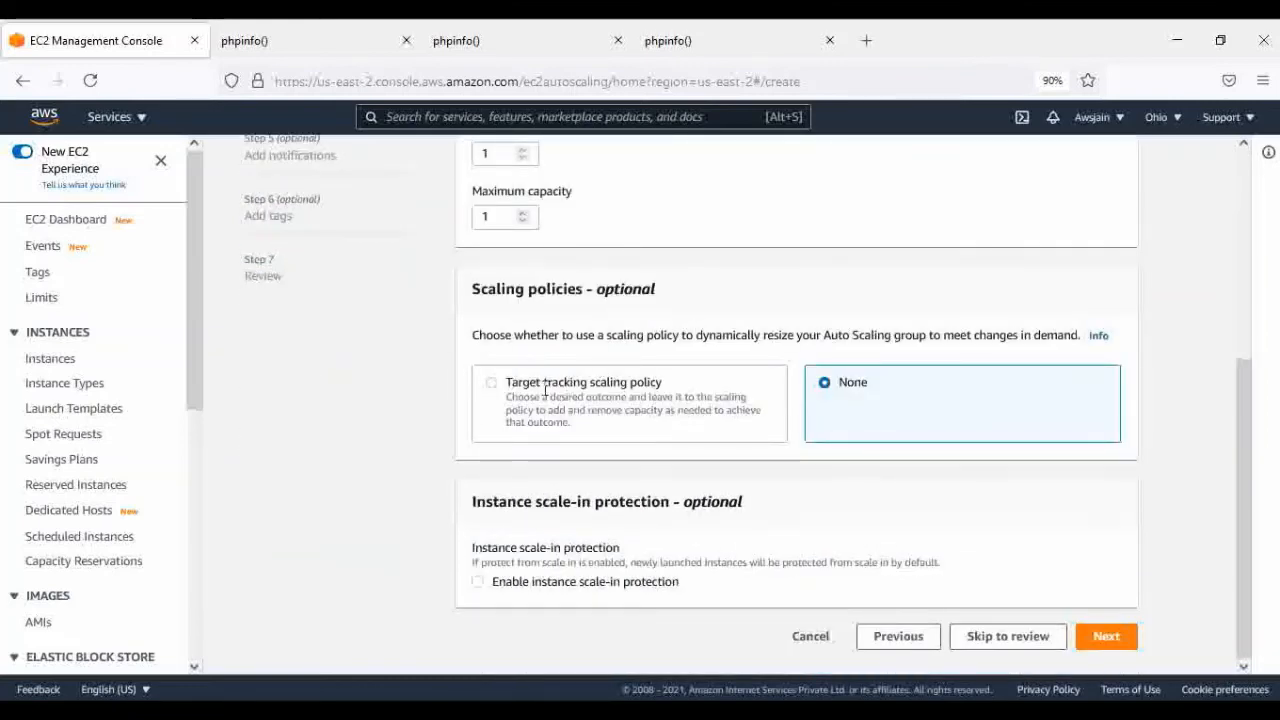
pyautogui.click(478, 405)
pyautogui.scroll(-3, 477, 400)
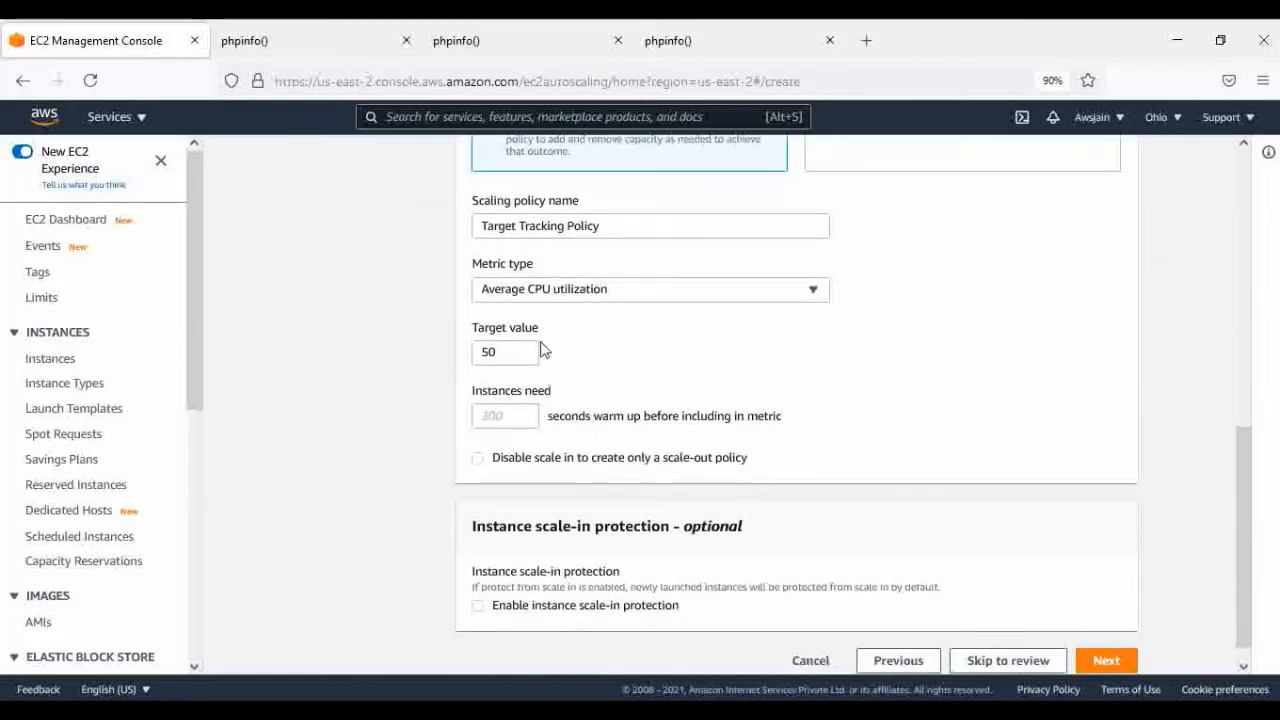
pyautogui.click(562, 289)
pyautogui.click(924, 320)
pyautogui.click(522, 415)
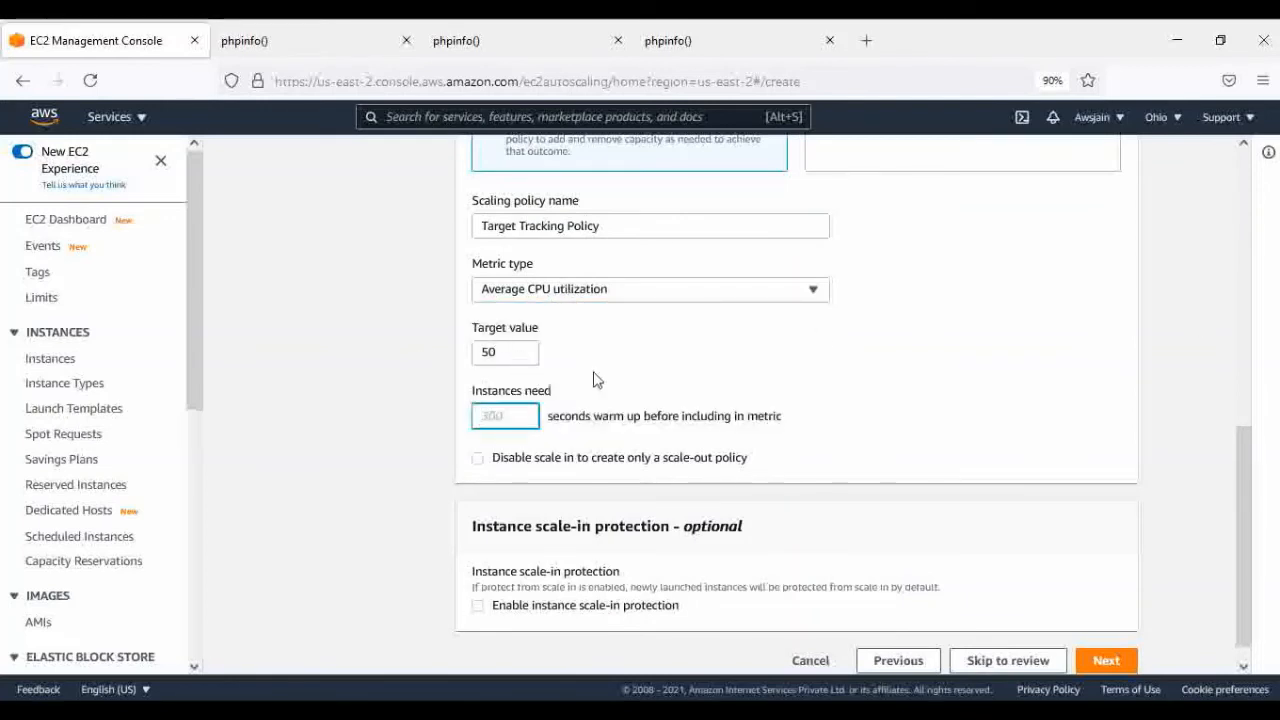
pyautogui.click(870, 360)
pyautogui.scroll(-1, 862, 355)
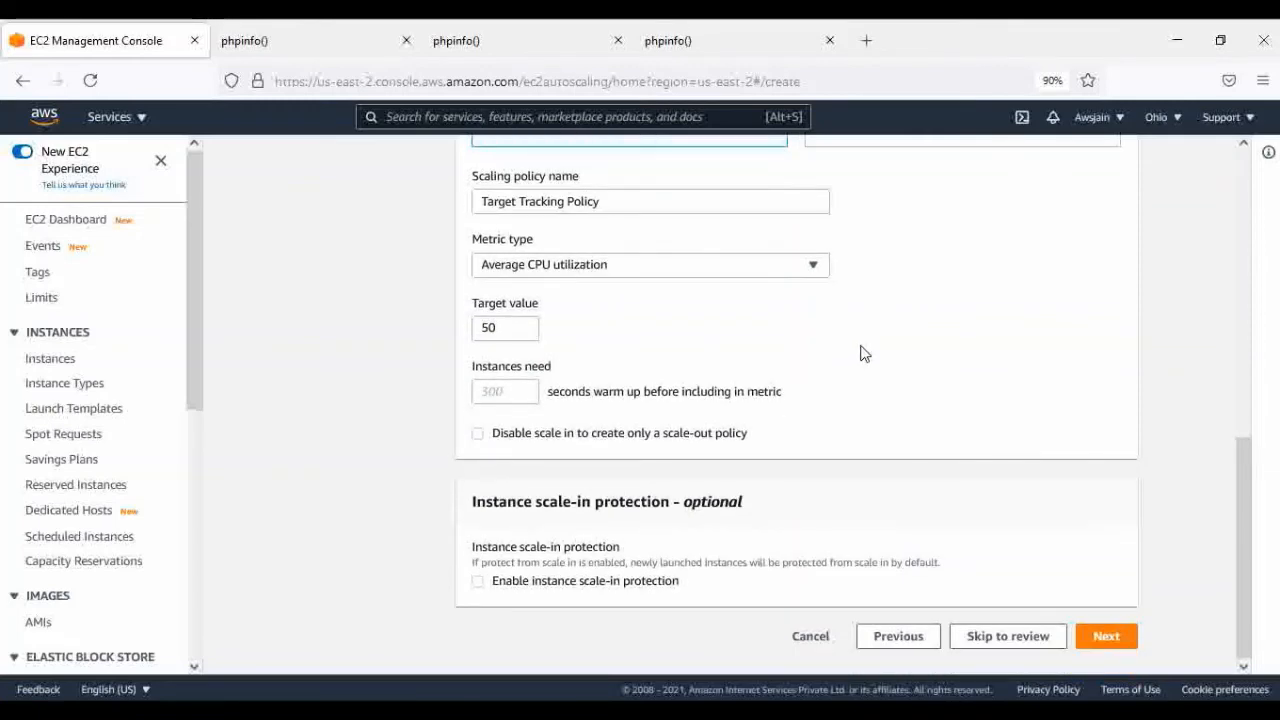
pyautogui.scroll(5, 457, 443)
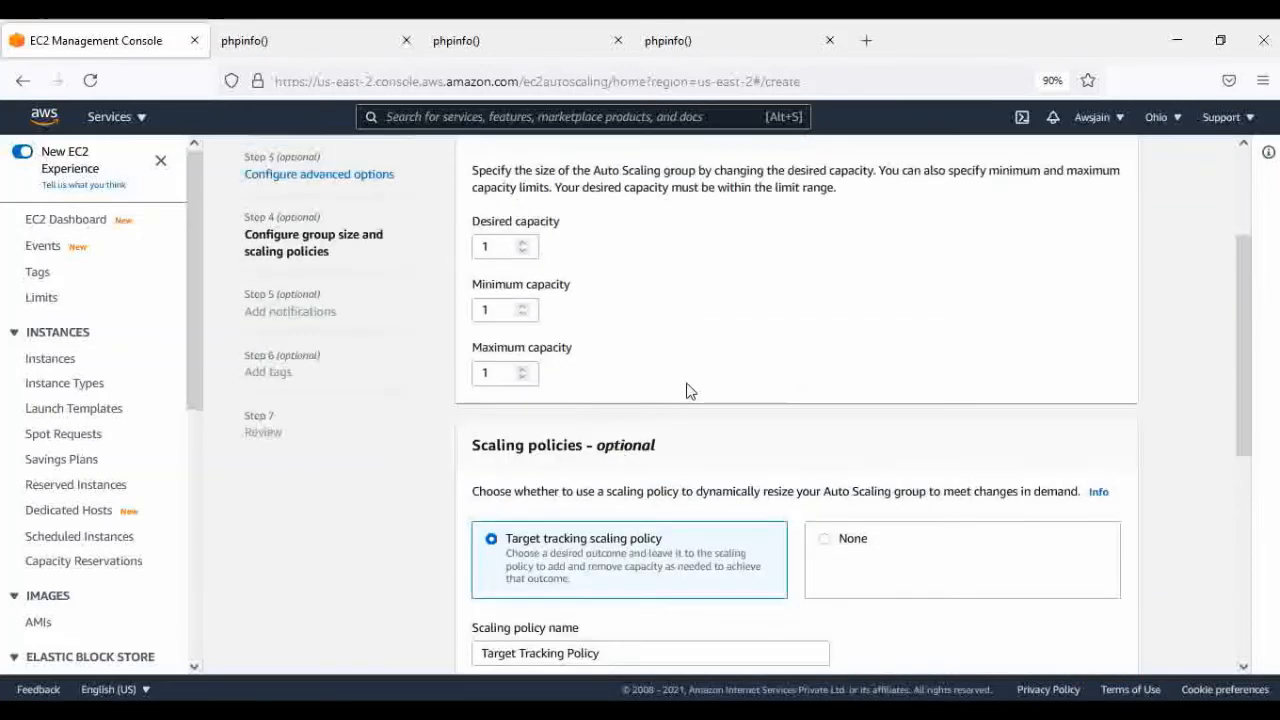
pyautogui.scroll(-5, 900, 490)
pyautogui.click(1112, 638)
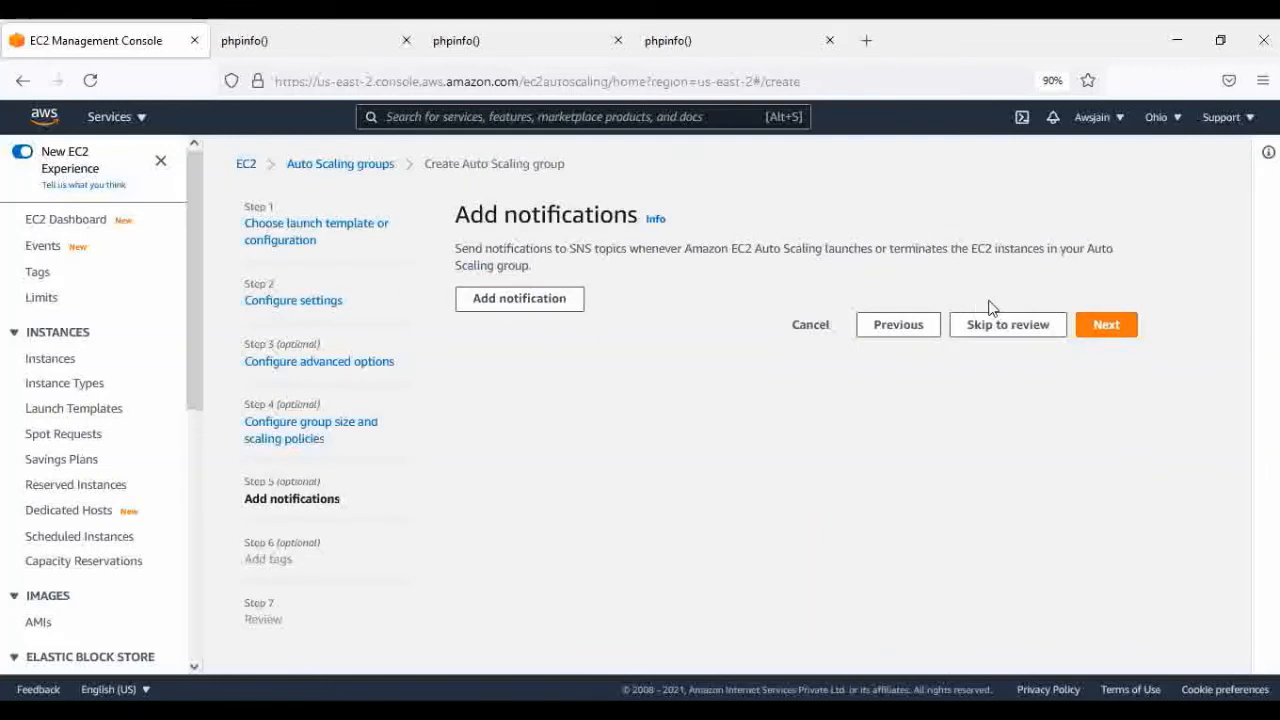
# Skip the notifications, add a tag with key Name and value CPUdeployed, and continue to the review.
pyautogui.click(1110, 328)
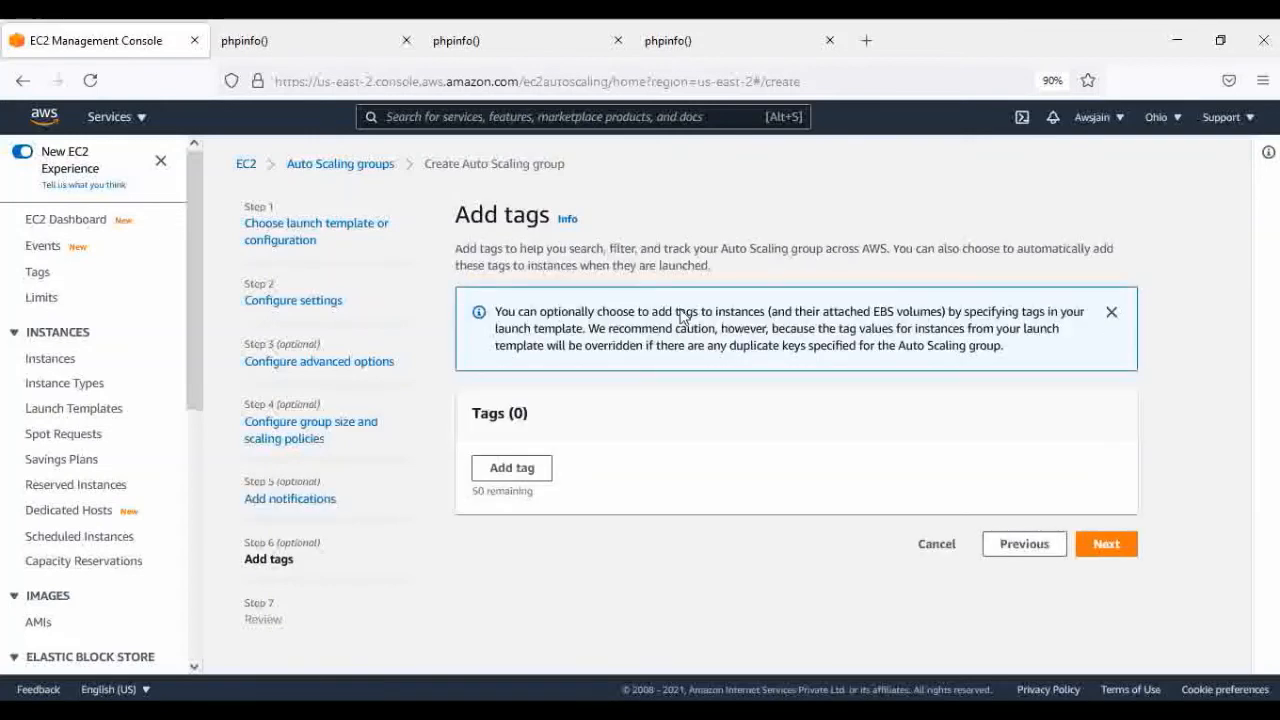
pyautogui.click(513, 469)
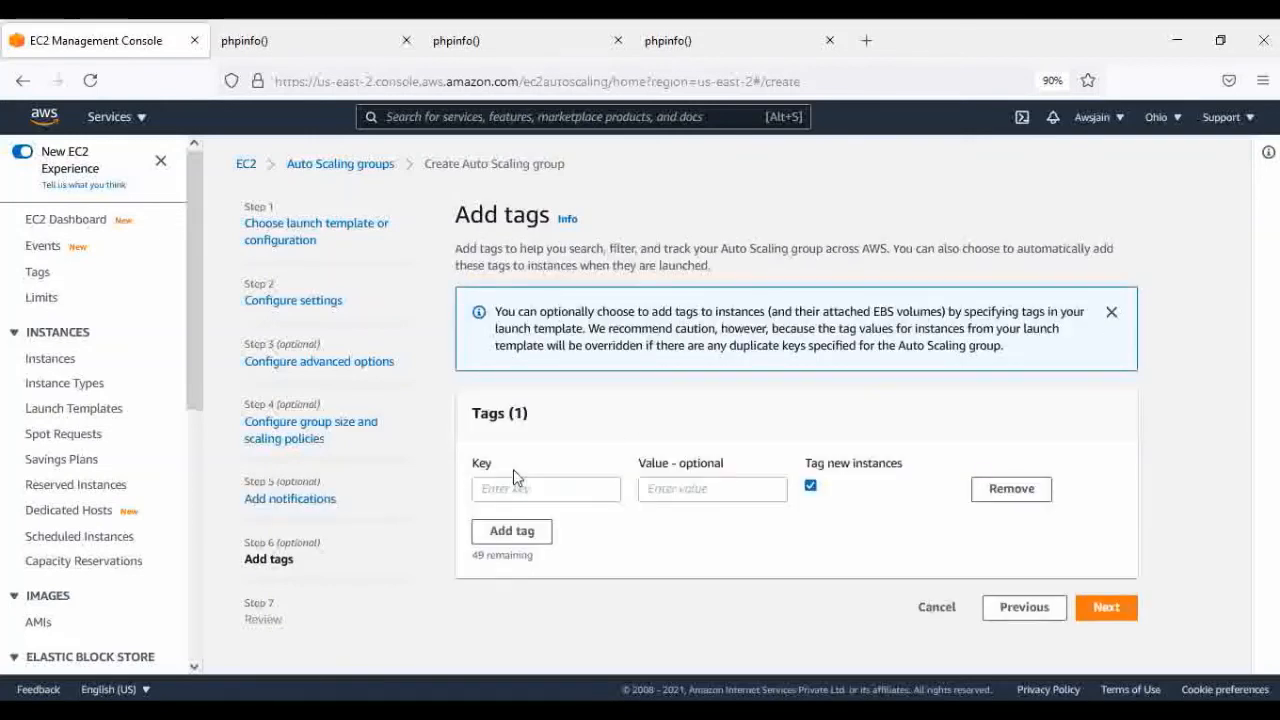
pyautogui.click(553, 492)
pyautogui.write('Name')
pyautogui.press('Tab')
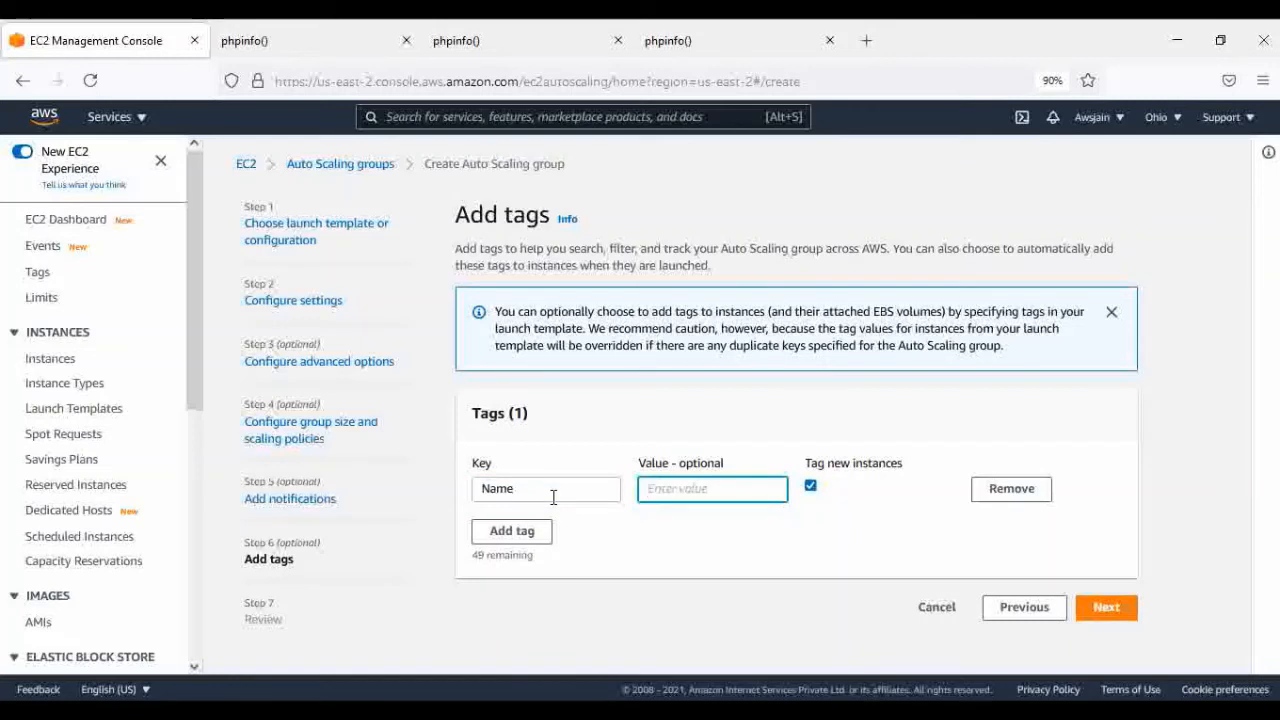
pyautogui.write('lo')
pyautogui.write('CPUdep')
pyautogui.click(1108, 609)
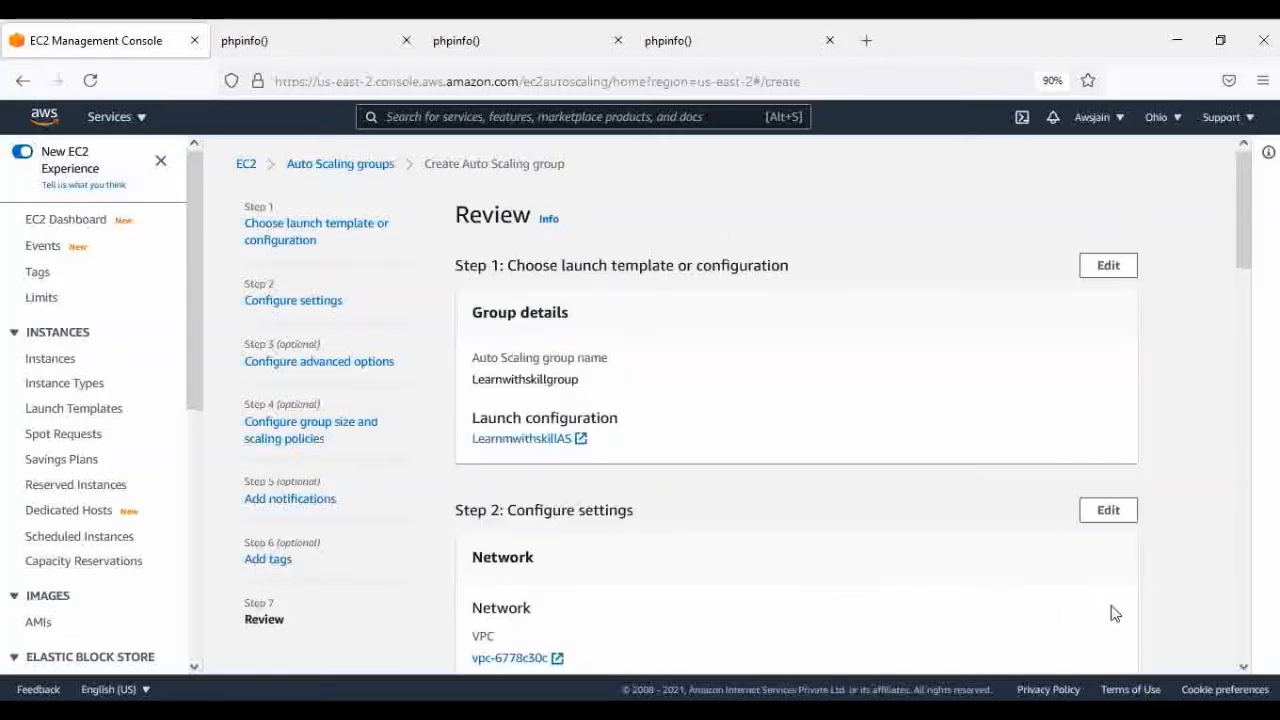
# Review the Learnwithskillgroup settings through to the tags and create the Auto Scaling group.
pyautogui.scroll(-5, 680, 400)
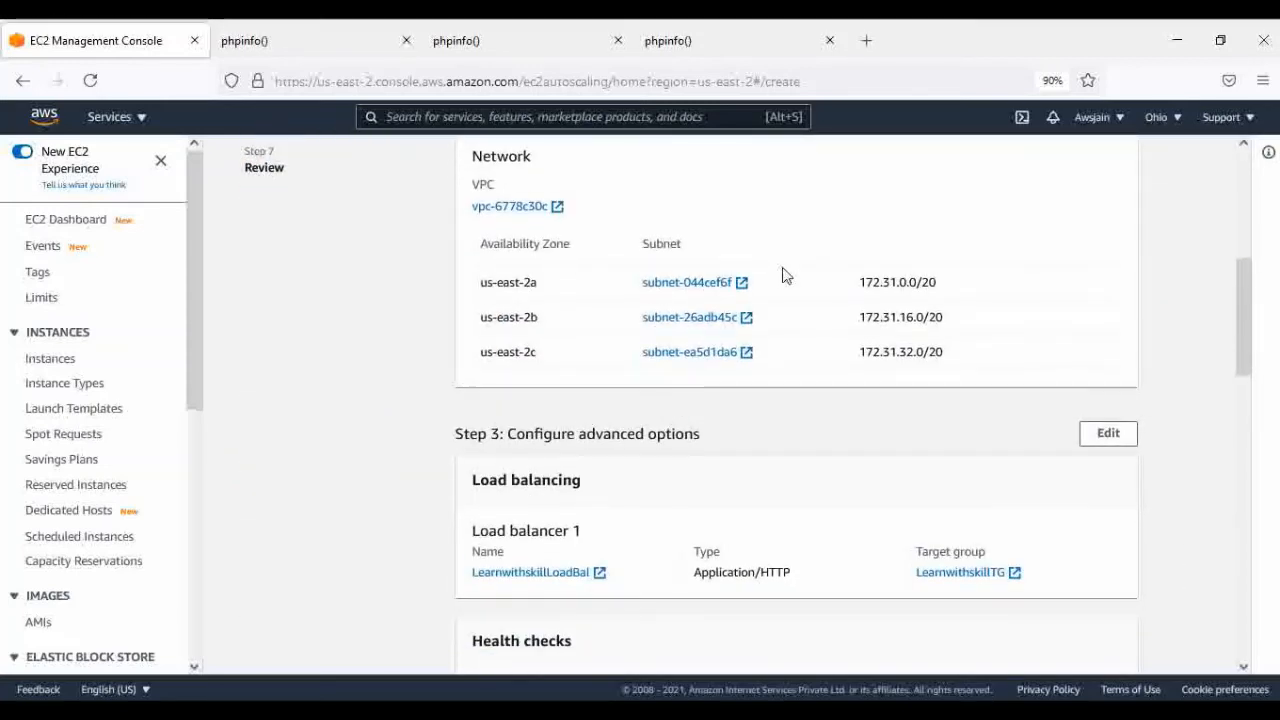
pyautogui.scroll(-4, 795, 320)
pyautogui.scroll(-10, 823, 331)
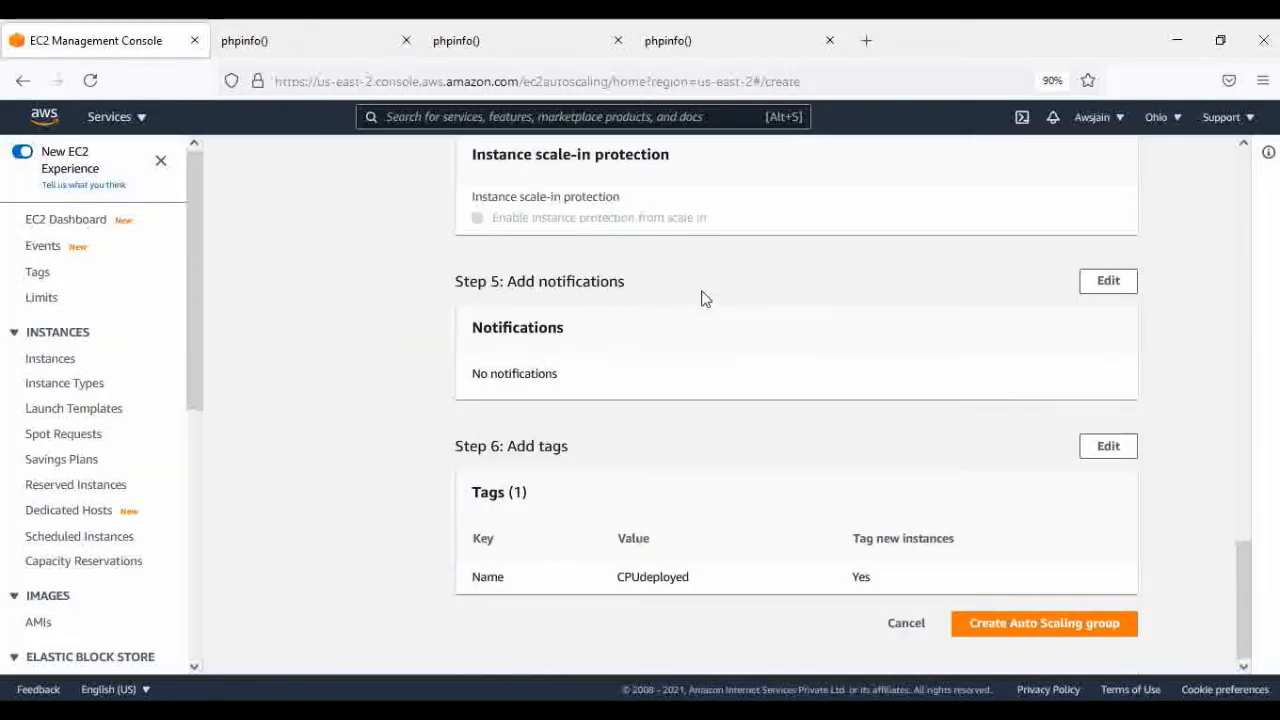
pyautogui.click(998, 626)
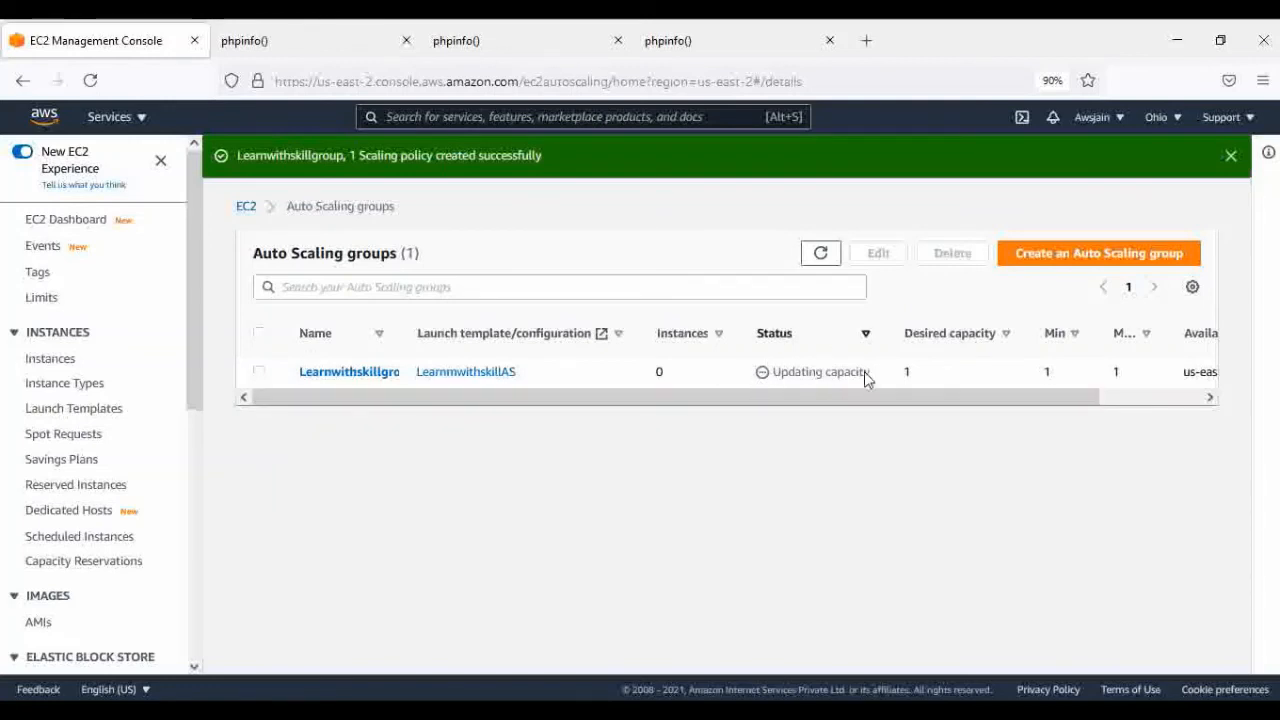
# Refresh the Auto Scaling groups list to check the new group's status, and dismiss the success message.
pyautogui.click(819, 258)
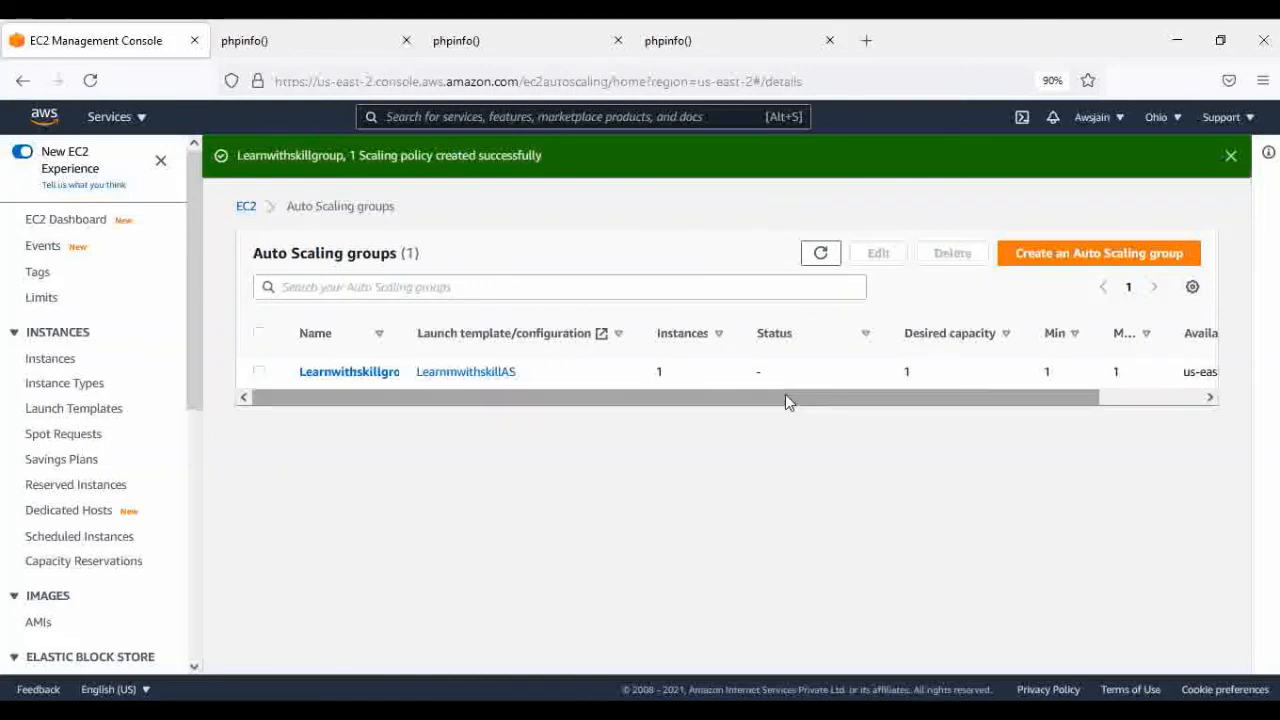
pyautogui.moveTo(789, 401); pyautogui.dragTo(543, 380)
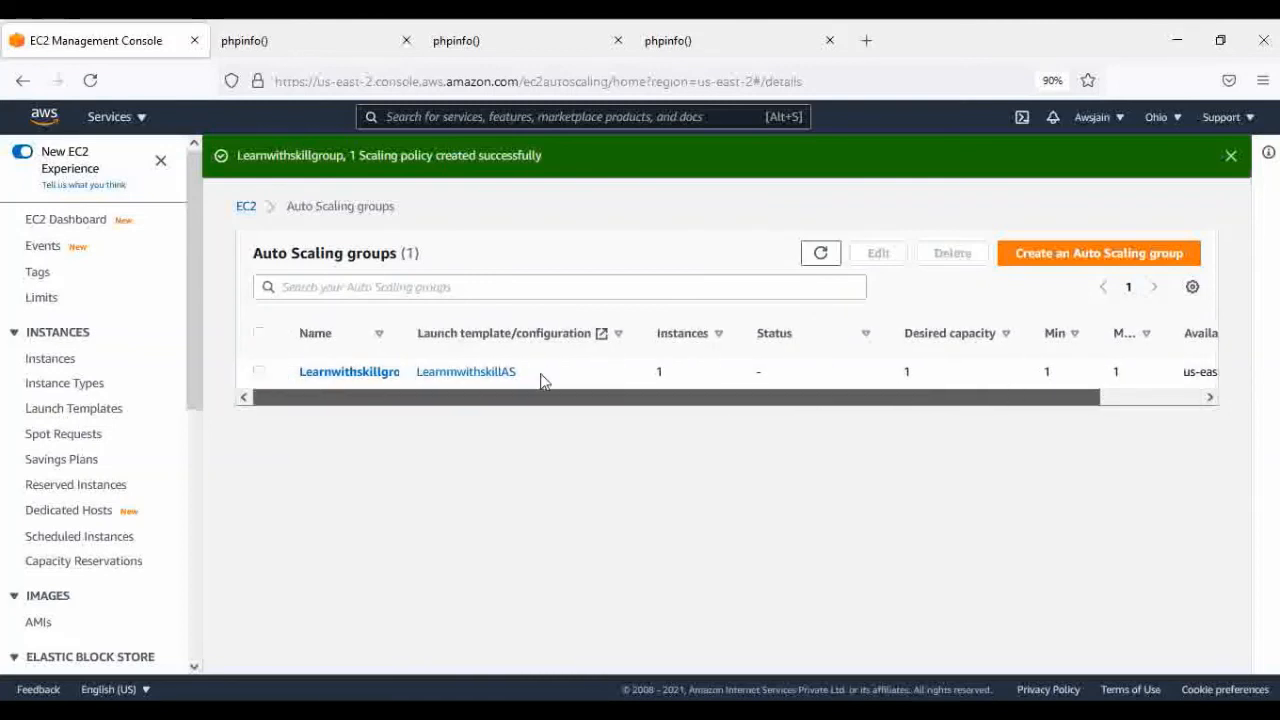
pyautogui.click(820, 254)
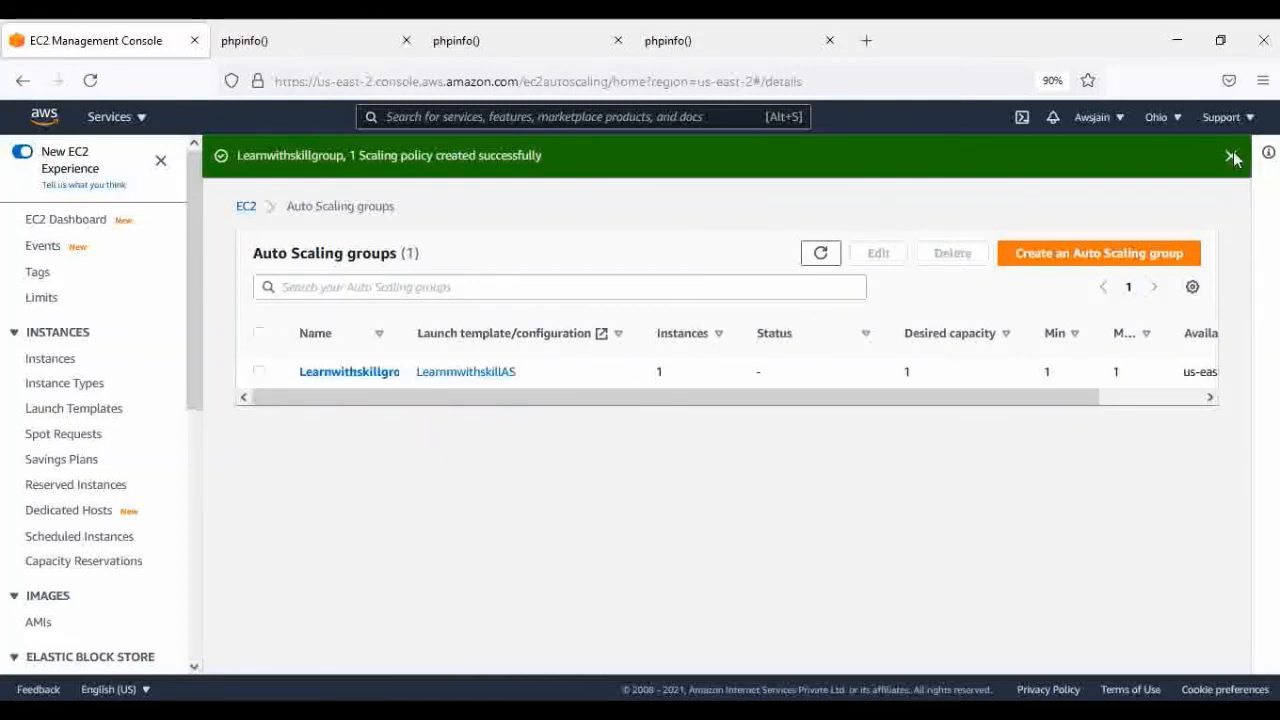
pyautogui.click(1231, 156)
# Check the launch configurations list and the status of the learnwithskillami image in the AMIs list.
pyautogui.scroll(-5, 90, 490)
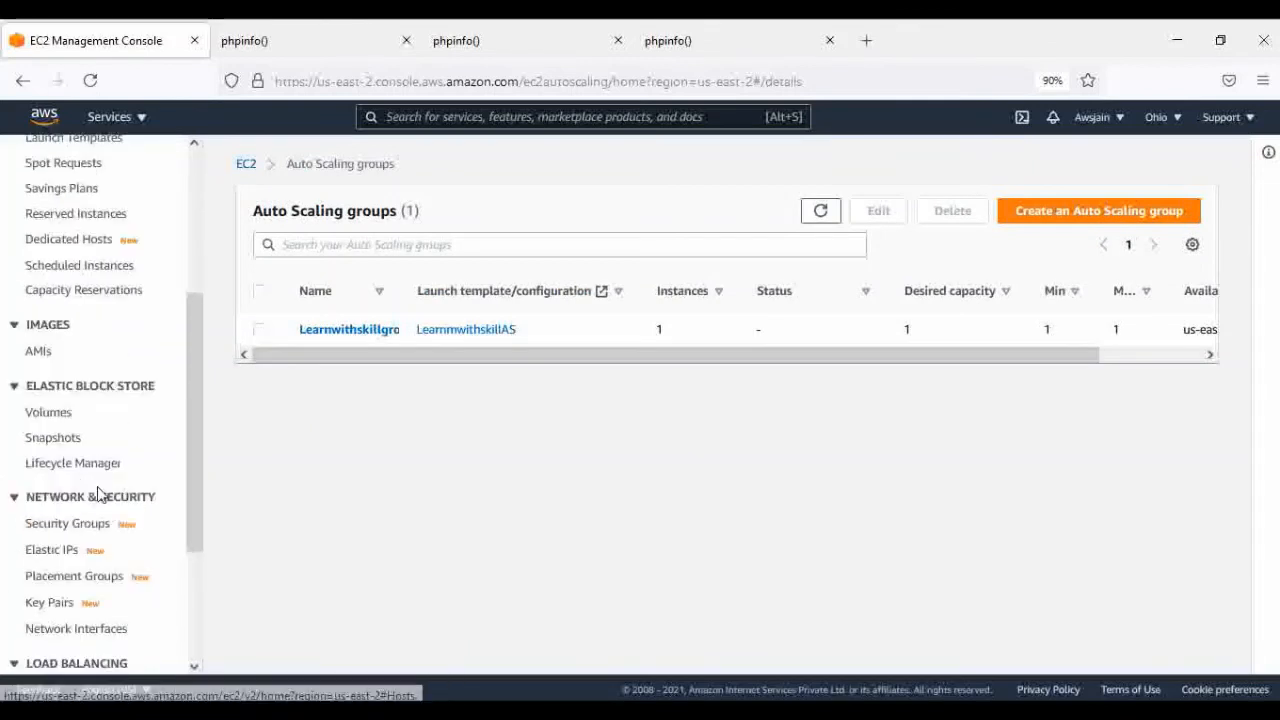
pyautogui.click(62, 578)
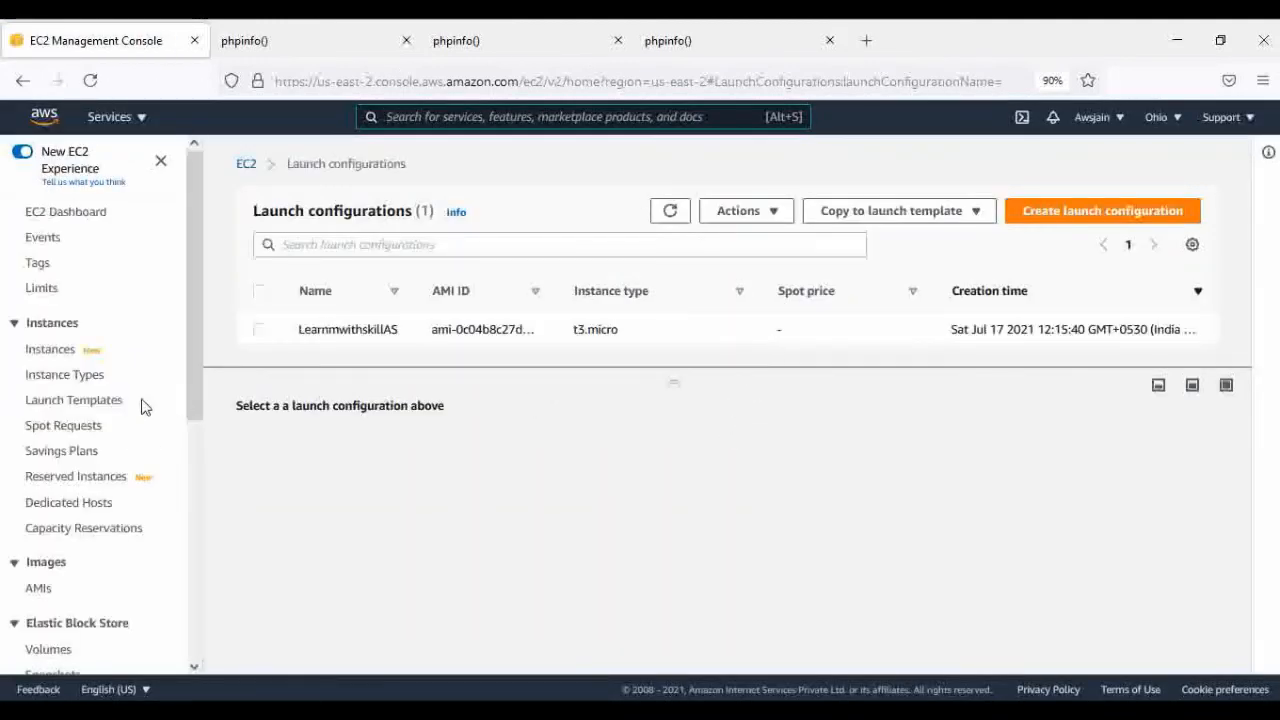
pyautogui.scroll(-3, 69, 531)
pyautogui.scroll(1, 90, 450)
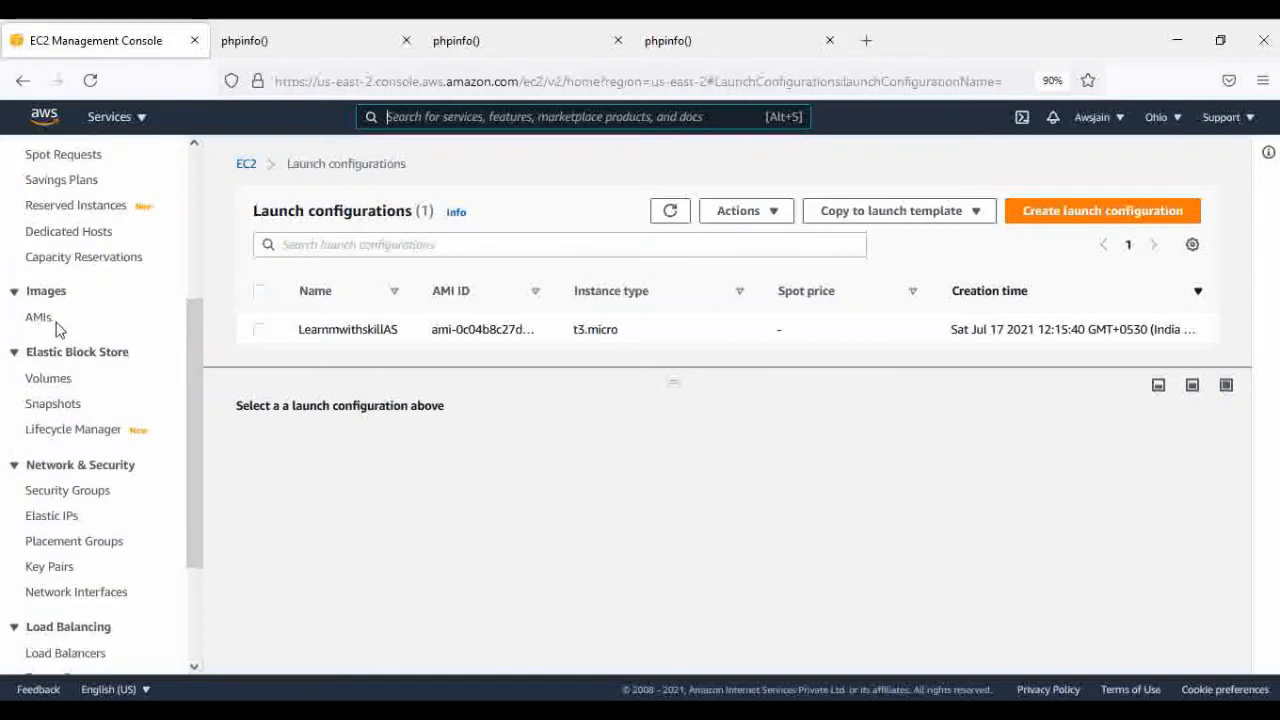
pyautogui.click(36, 320)
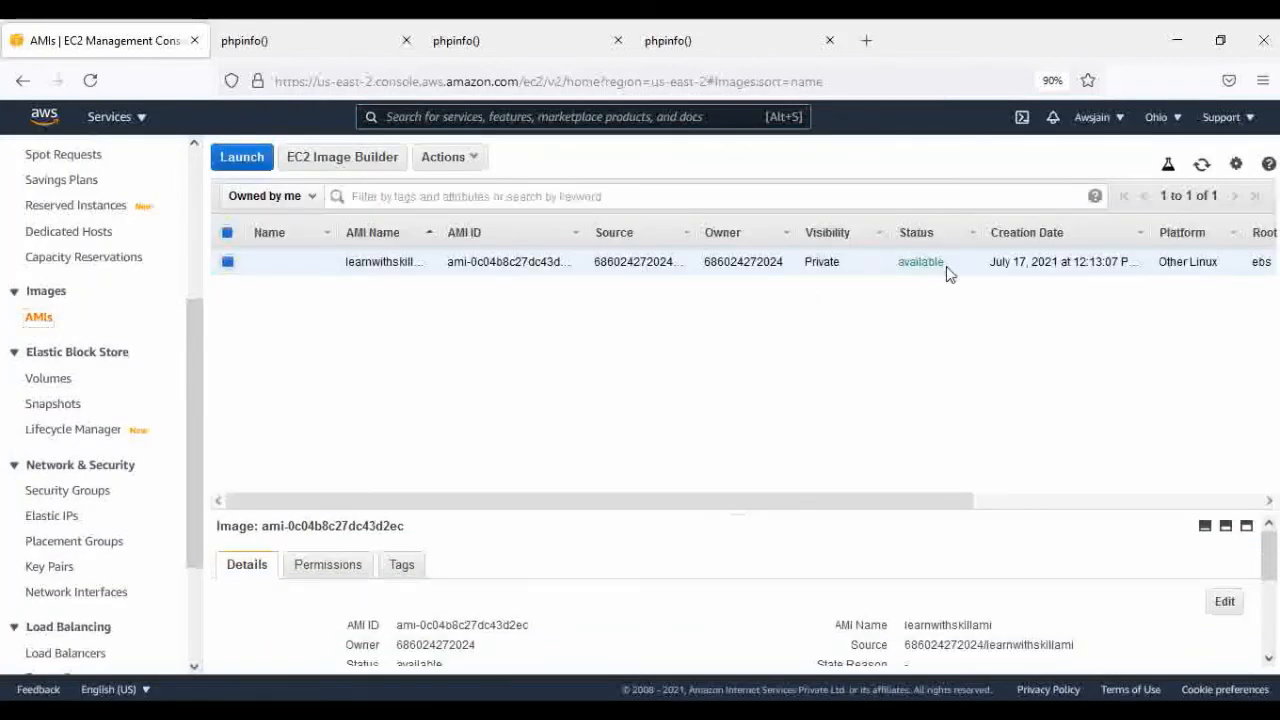
# Check the state of the load balancers, and list the running instances from the EC2 dashboard.
pyautogui.scroll(-3, 80, 443)
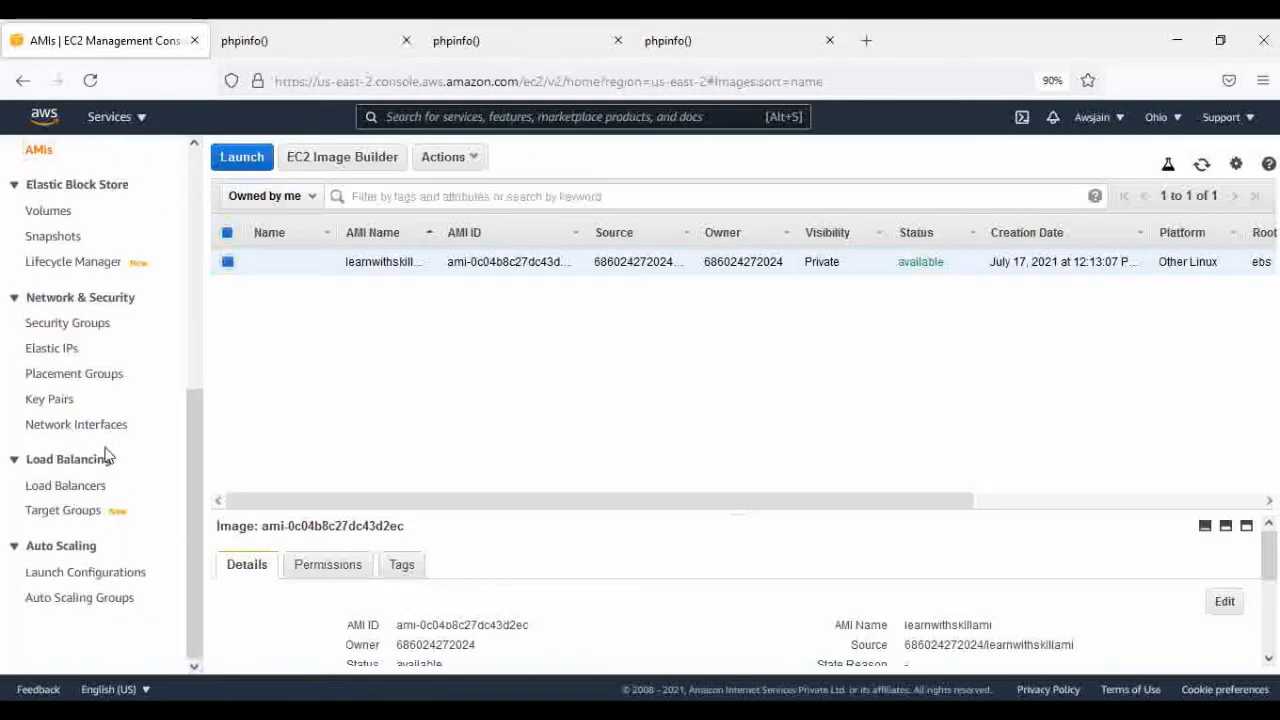
pyautogui.click(60, 490)
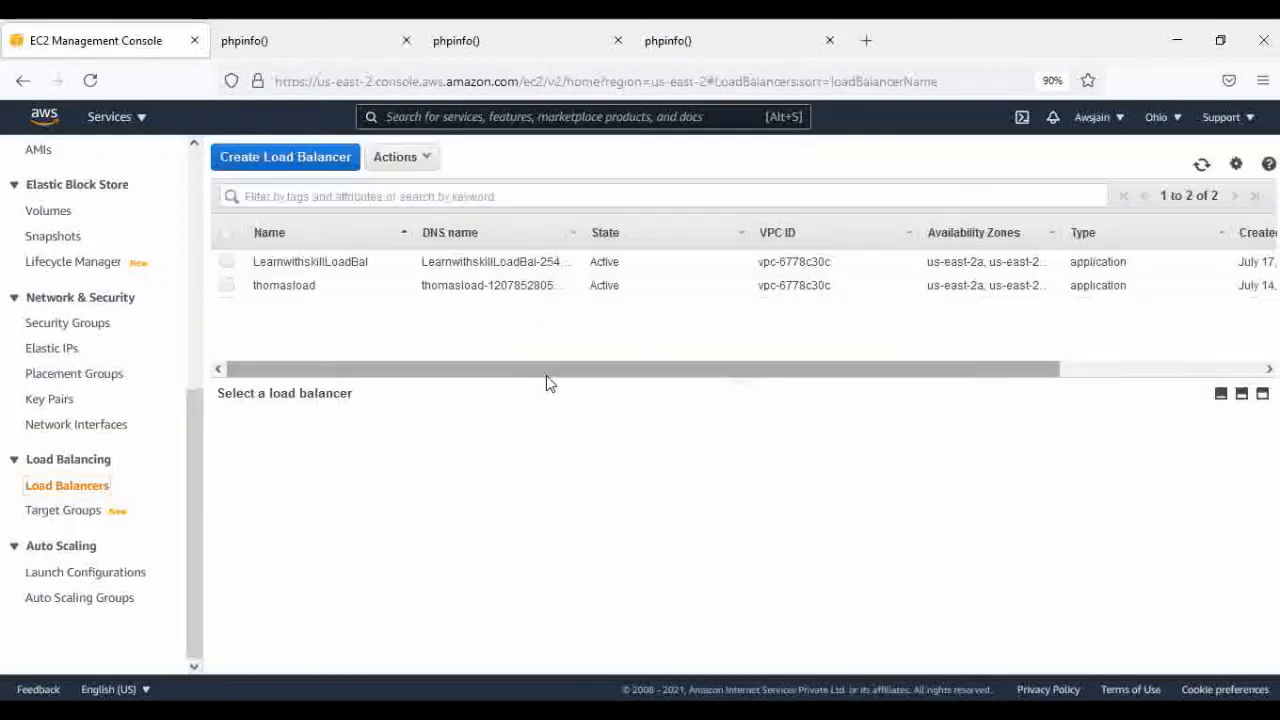
pyautogui.scroll(5, 106, 391)
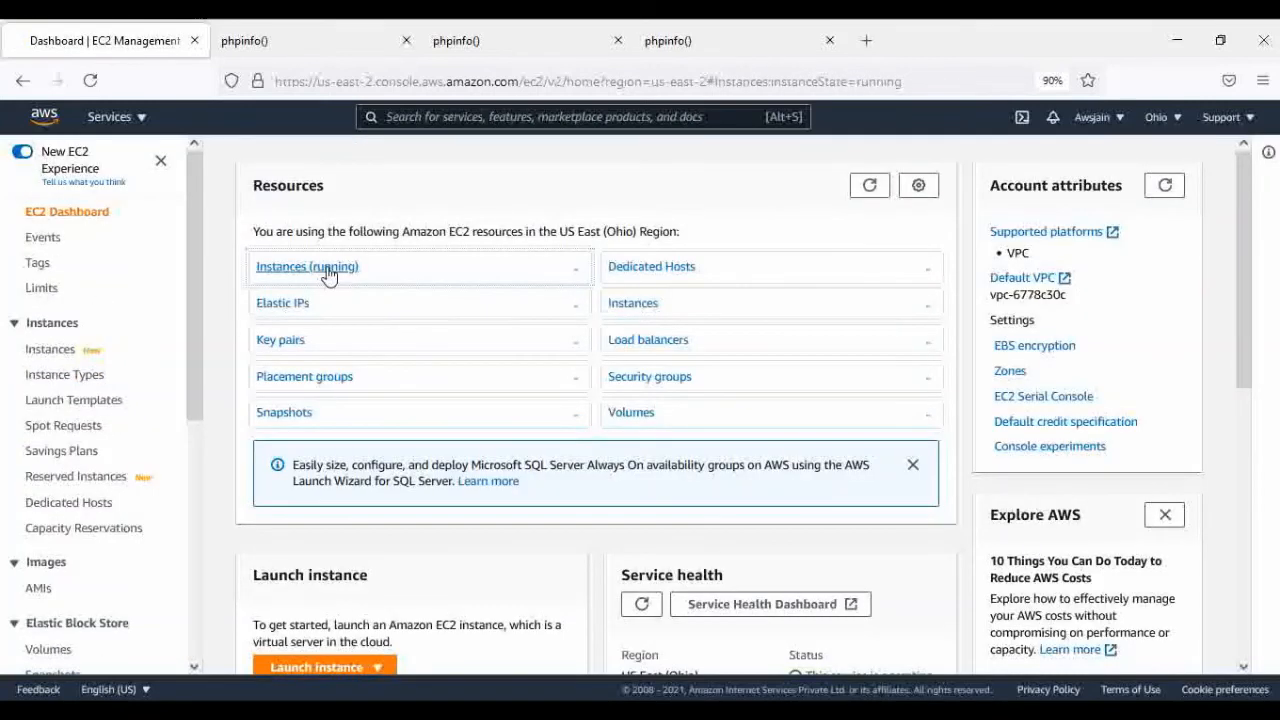
pyautogui.click(329, 274)
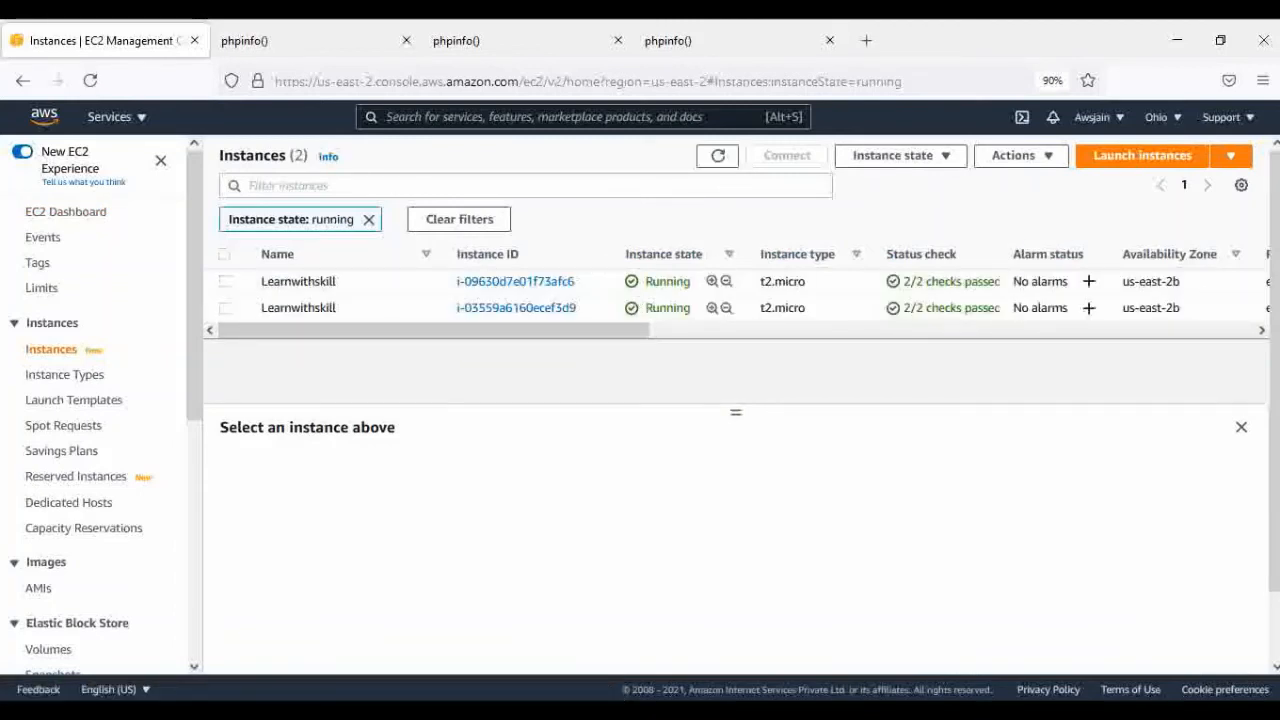
# Copy the command "sudo stress --cpu 8 --timeout 2000" from the Notepad document and switch to the MobaXterm terminal.
pyautogui.hotkey('alt', 'Tab')
pyautogui.click(680, 286)
pyautogui.moveTo(565, 328); pyautogui.dragTo(249, 329)
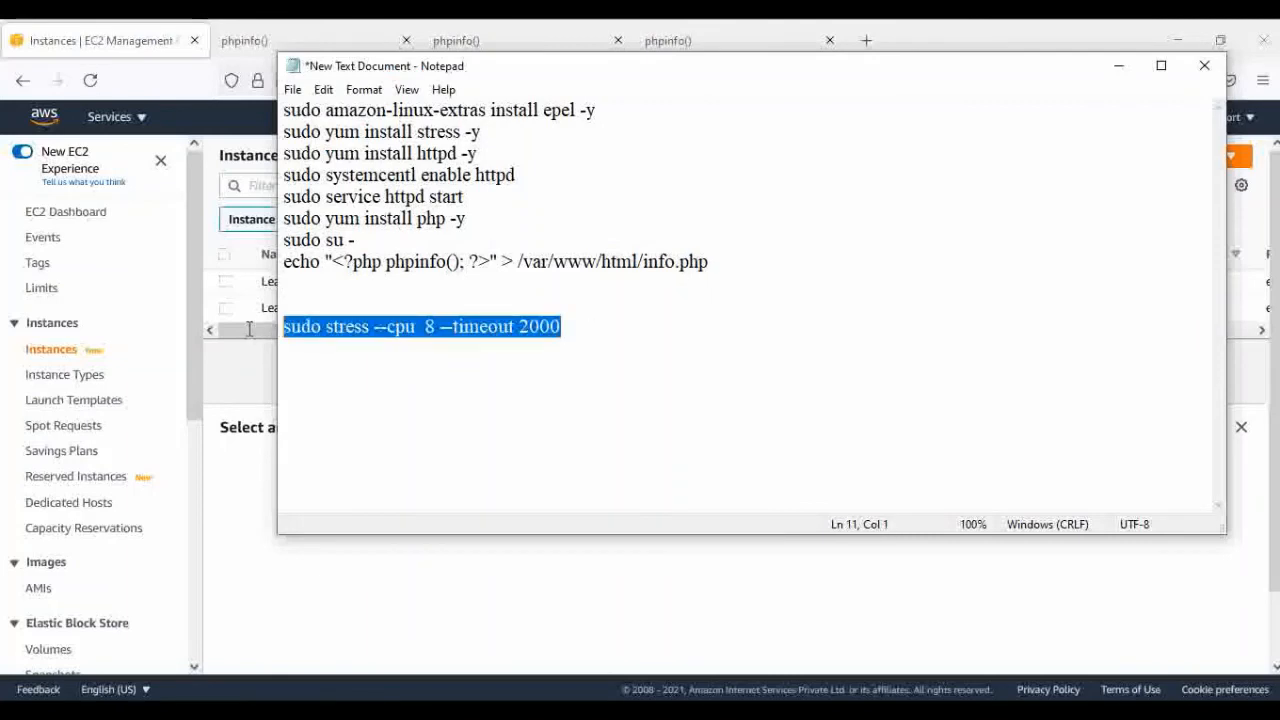
pyautogui.rightClick(371, 330)
pyautogui.click(420, 388)
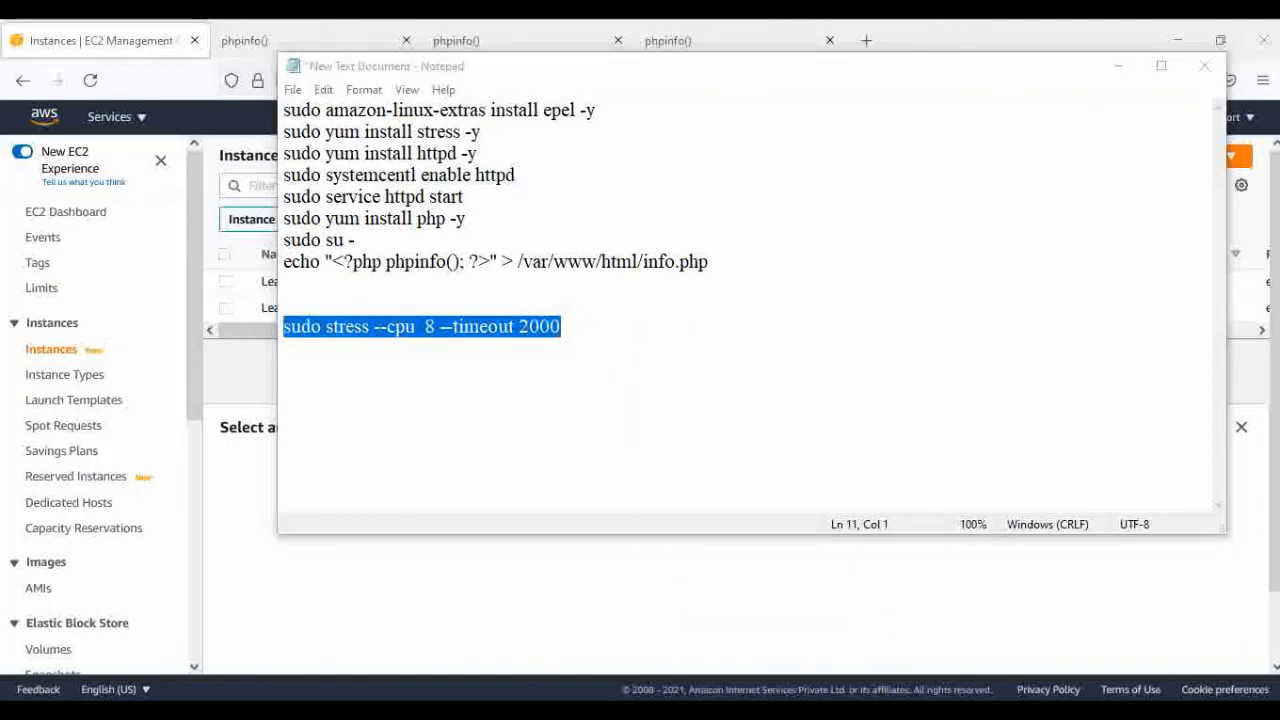
pyautogui.hotkey('alt', 'Tab')
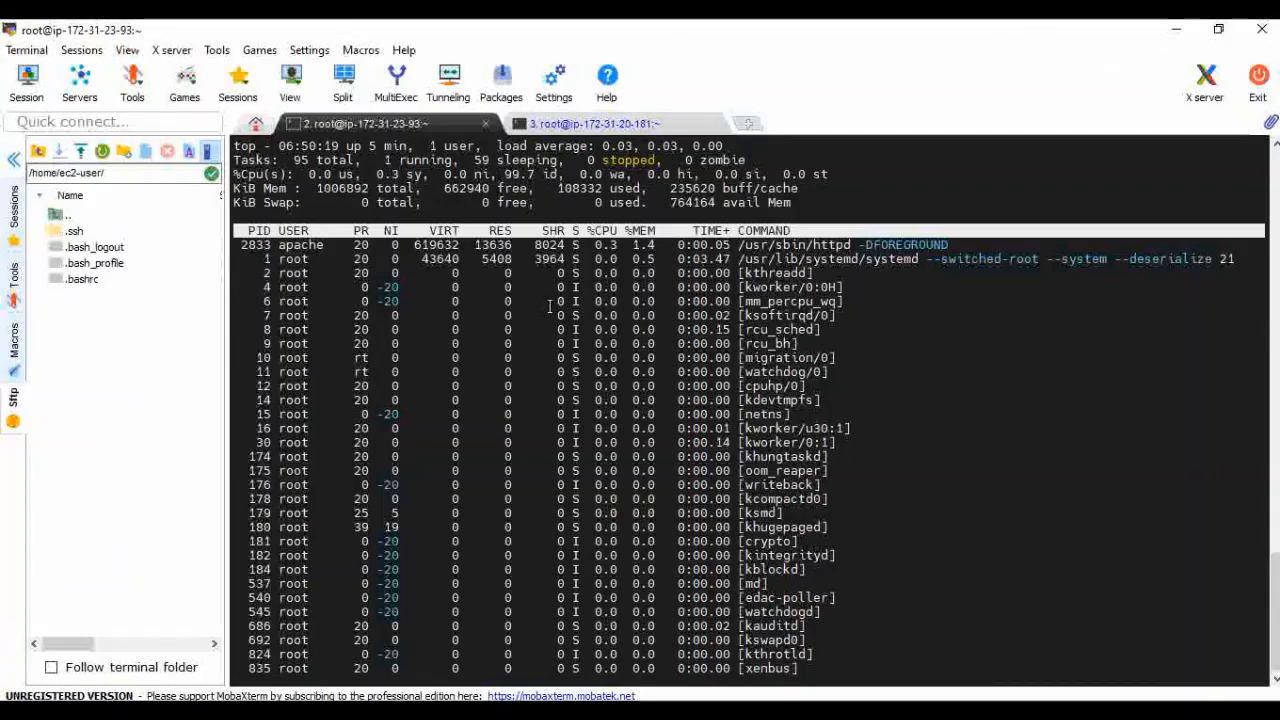
pyautogui.press('q')
pyautogui.rightClick(598, 380)
pyautogui.click(476, 320)
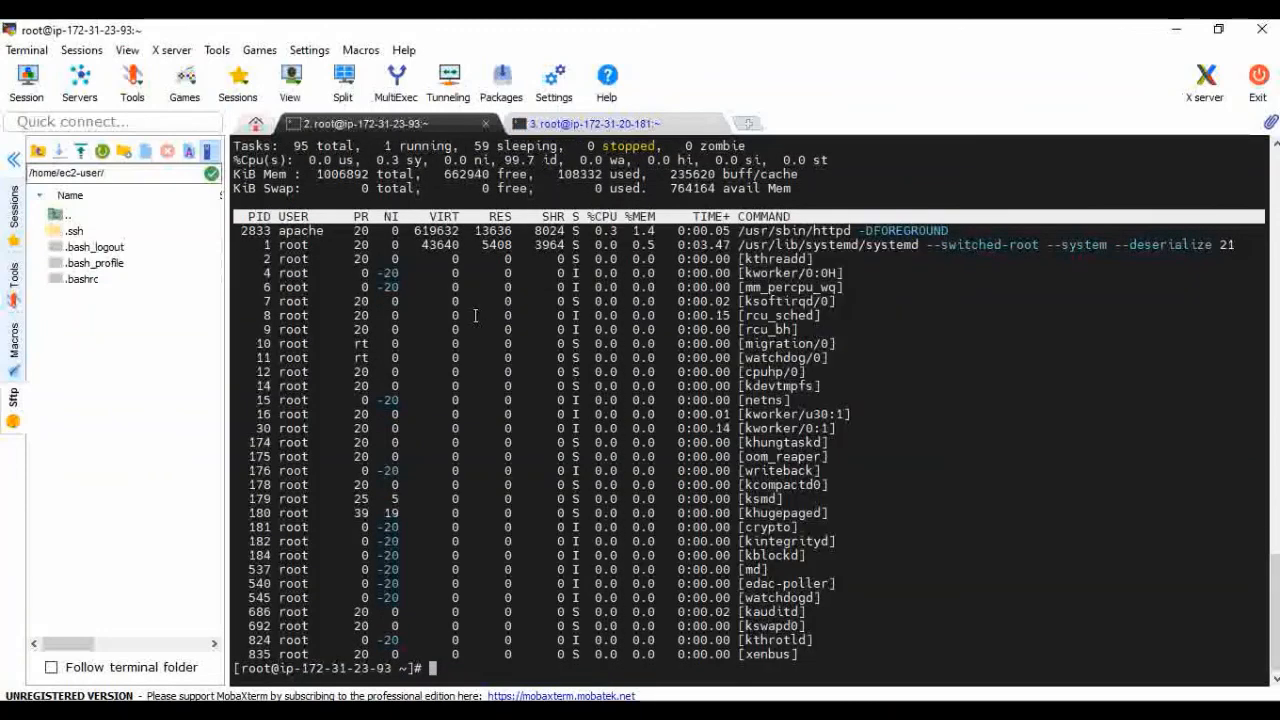
pyautogui.scroll(9, 510, 318)
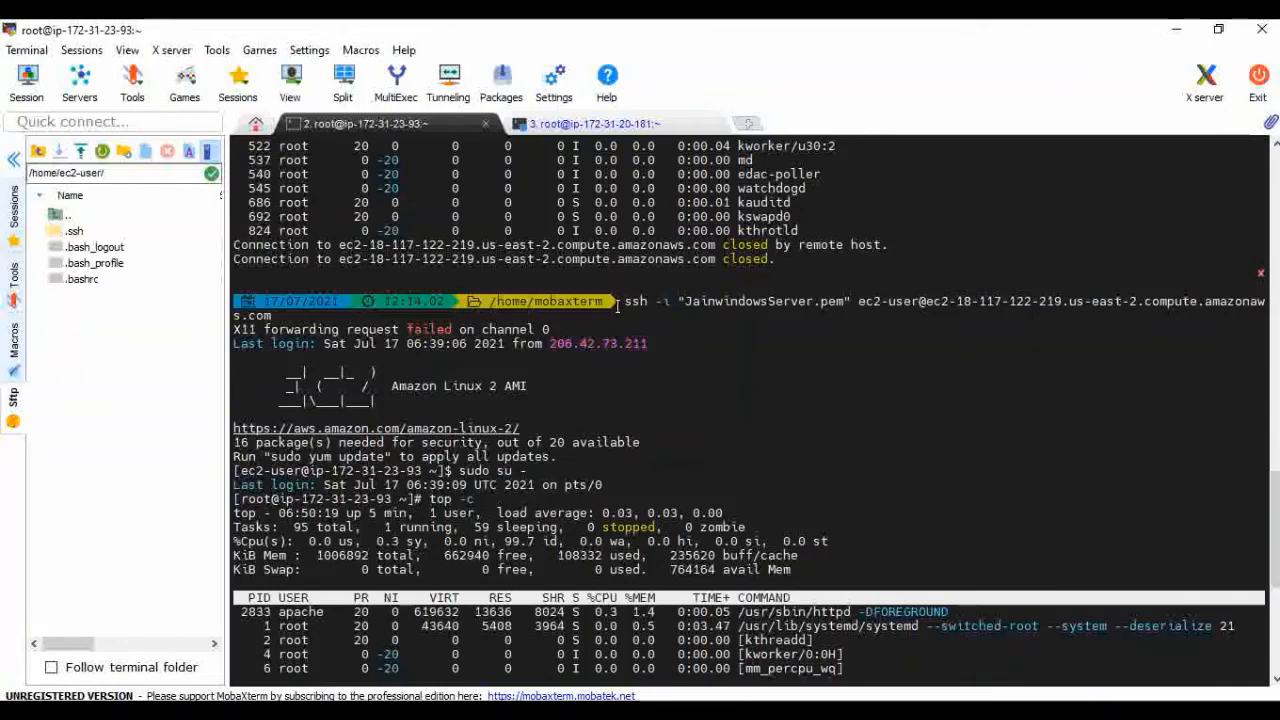
pyautogui.moveTo(624, 300); pyautogui.dragTo(270, 318)
pyautogui.click(690, 343)
pyautogui.moveTo(620, 301); pyautogui.dragTo(268, 320)
pyautogui.rightClick(268, 318)
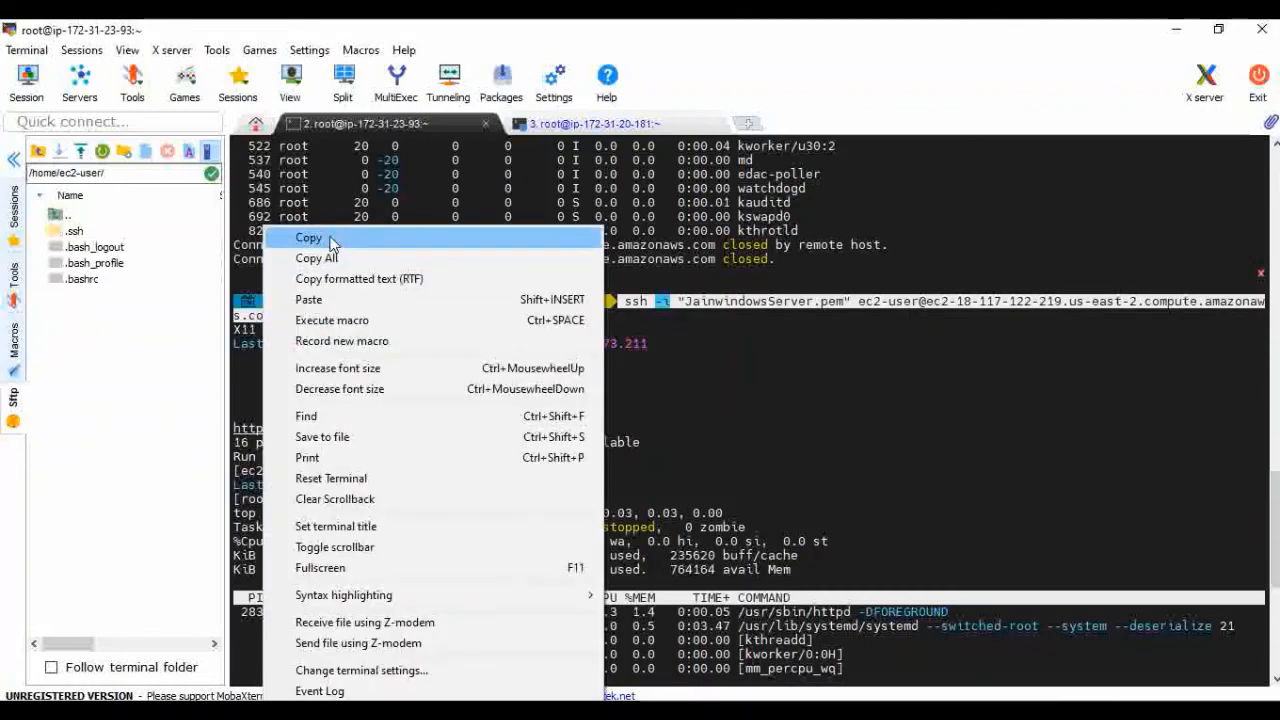
pyautogui.click(328, 240)
# Open a new terminal session and connect to the same instance with the copied ssh command.
pyautogui.click(749, 123)
pyautogui.rightClick(754, 228)
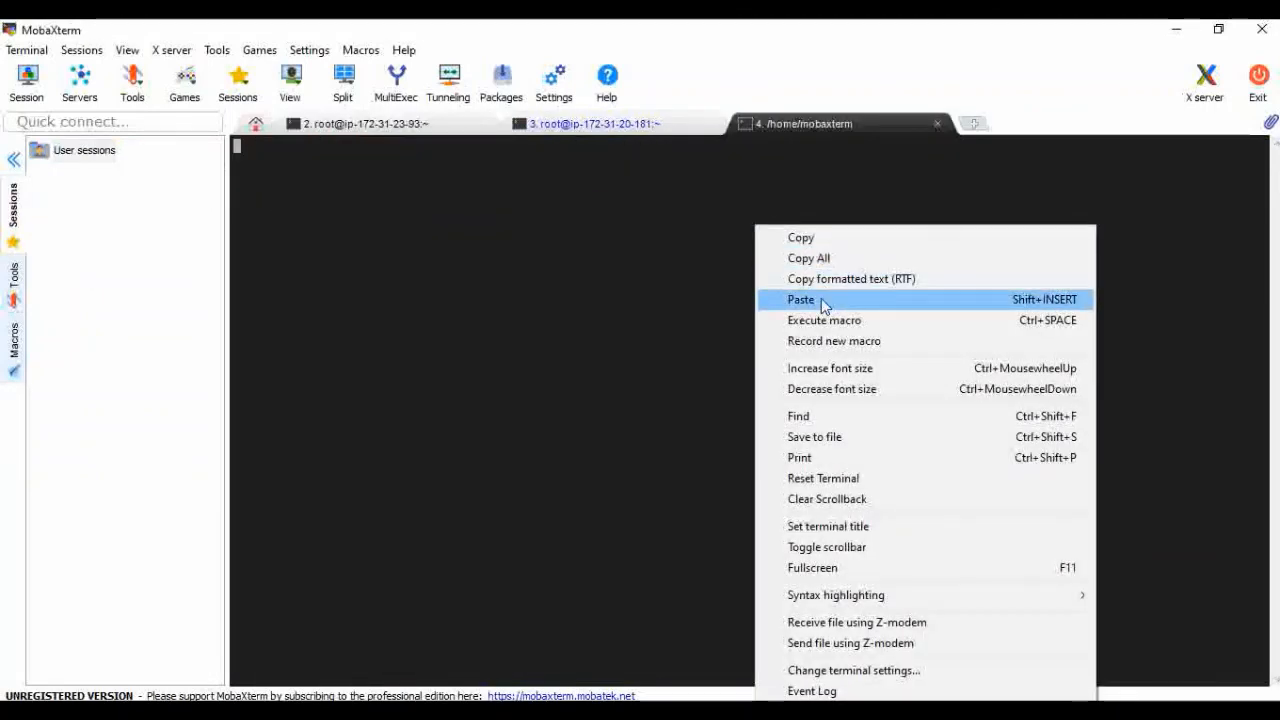
pyautogui.click(822, 299)
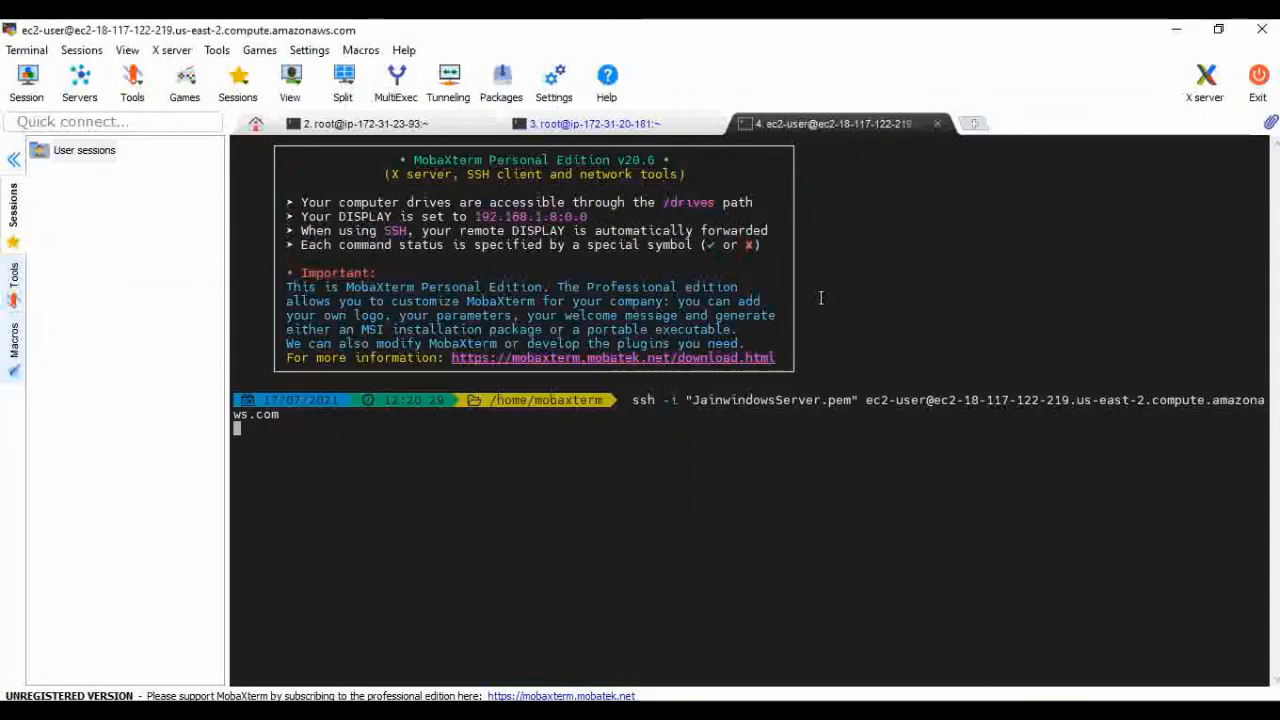
# Switch to the root user with "sudo su -" in the new session and start top.
pyautogui.write('sudo s')
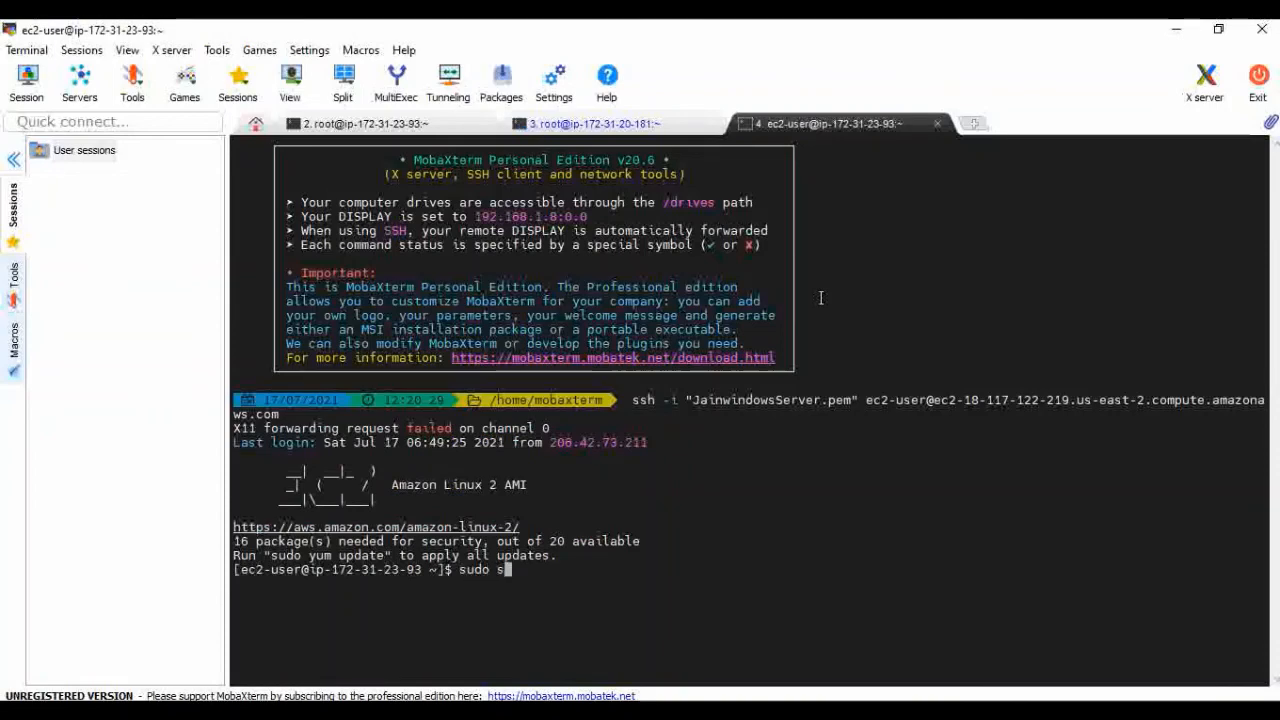
pyautogui.write('u -')
pyautogui.press('Return')
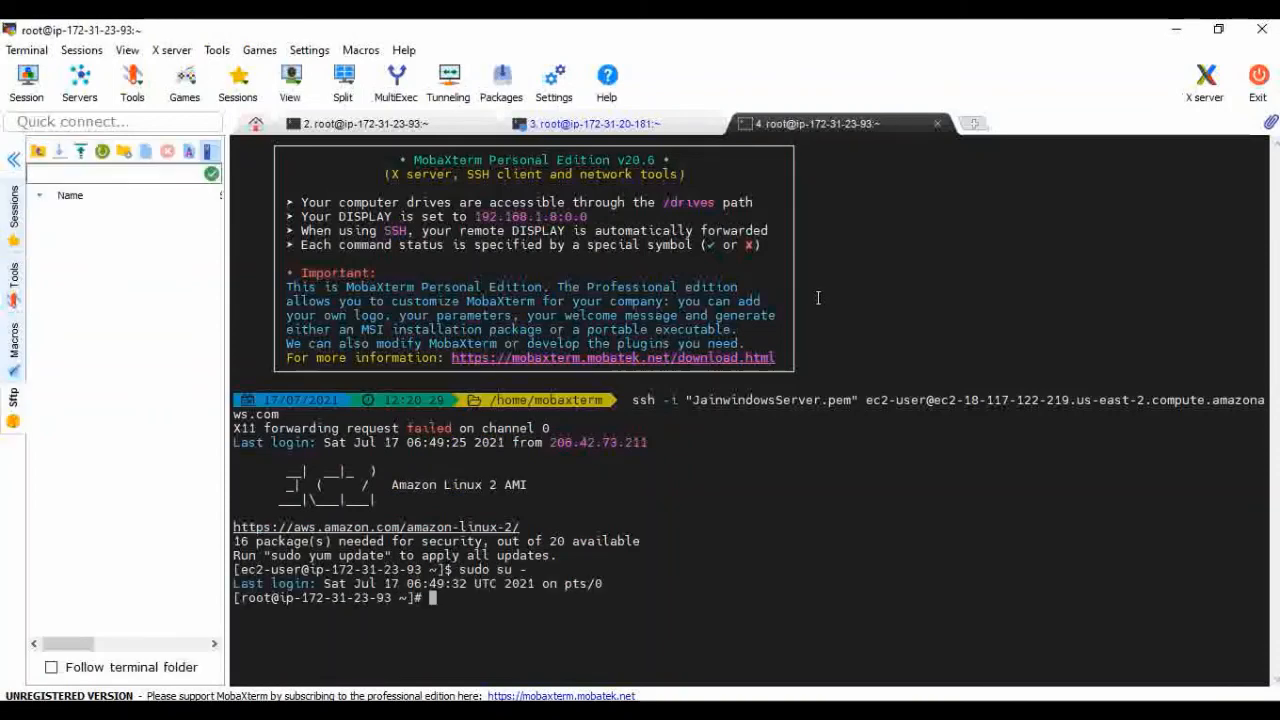
pyautogui.press('Return')
# Copy "sudo stress --cpu 8 --timeout 2000" from the Notepad document and run it in the first root@ip-172-31-23-93 session.
pyautogui.click(379, 125)
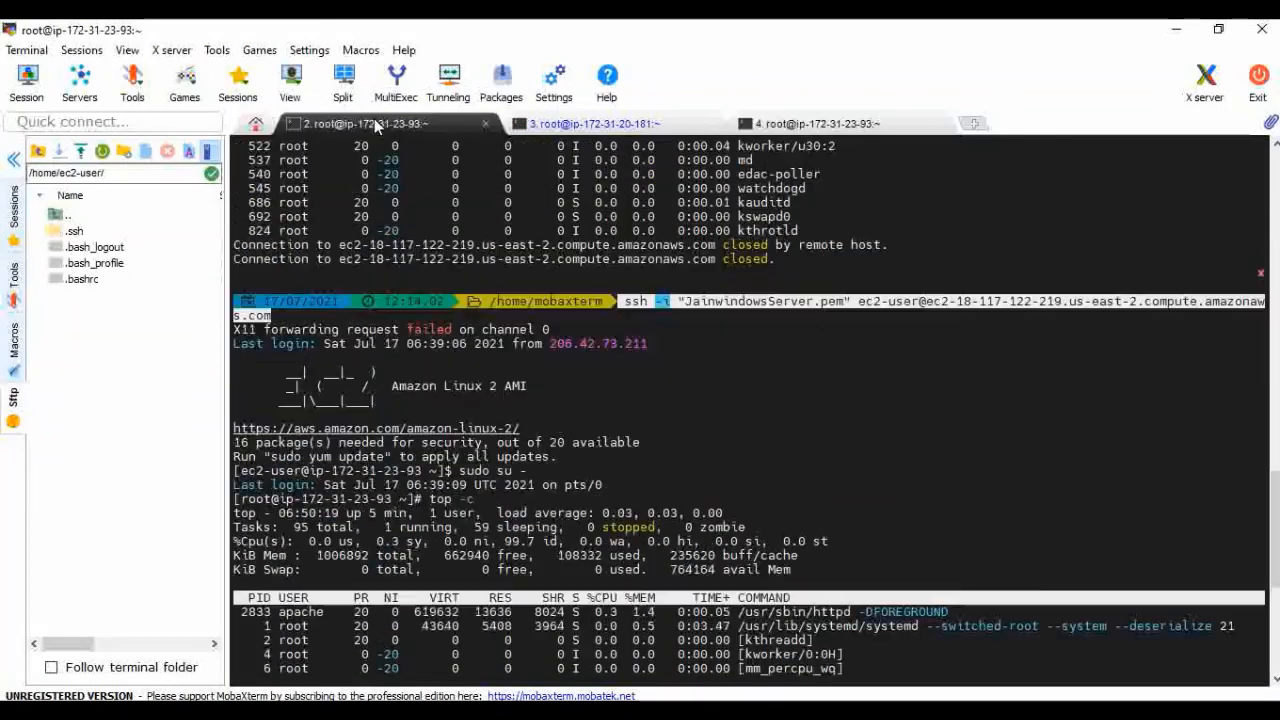
pyautogui.hotkey('alt', 'Tab')
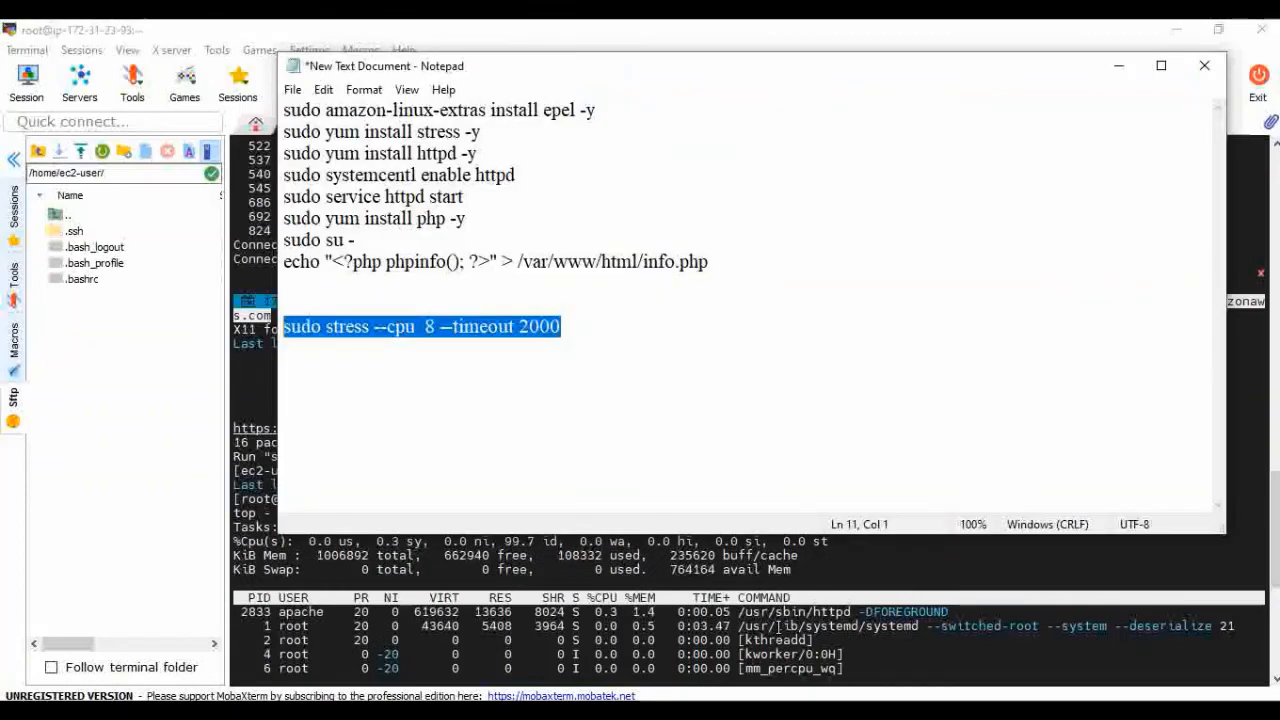
pyautogui.rightClick(428, 327)
pyautogui.click(471, 390)
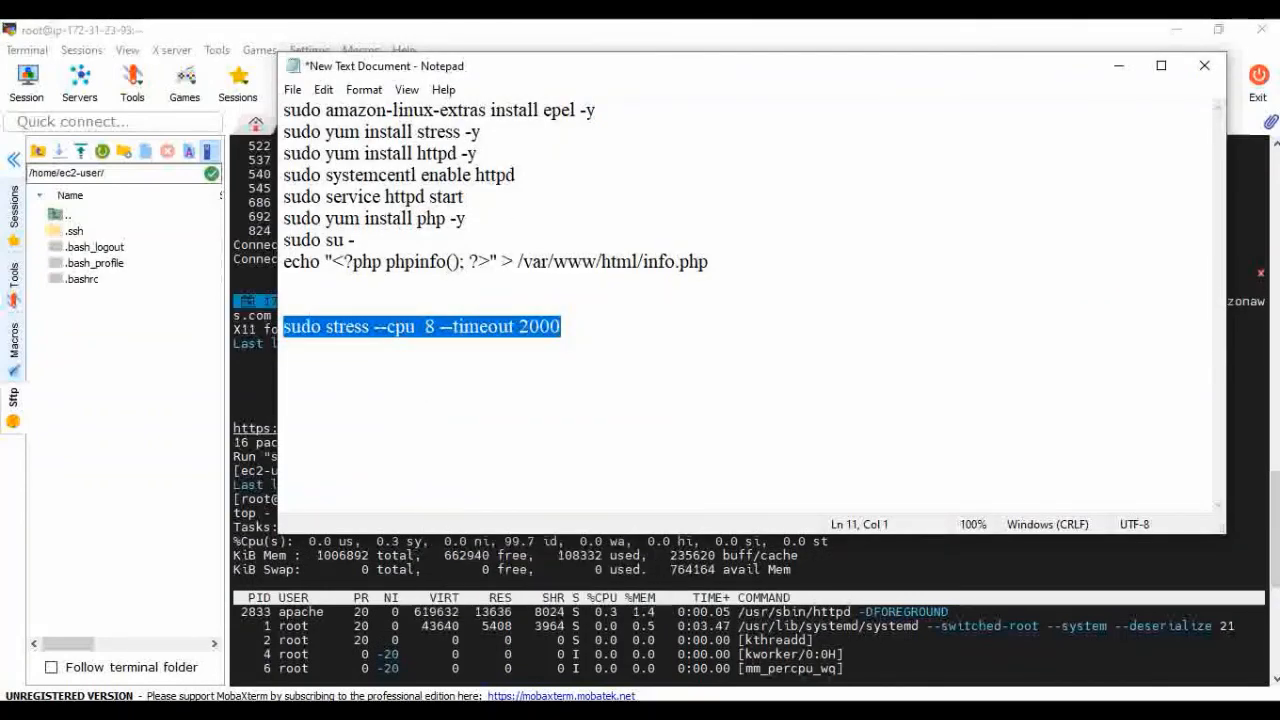
pyautogui.hotkey('alt', 'Tab')
pyautogui.press('q')
pyautogui.rightClick(625, 225)
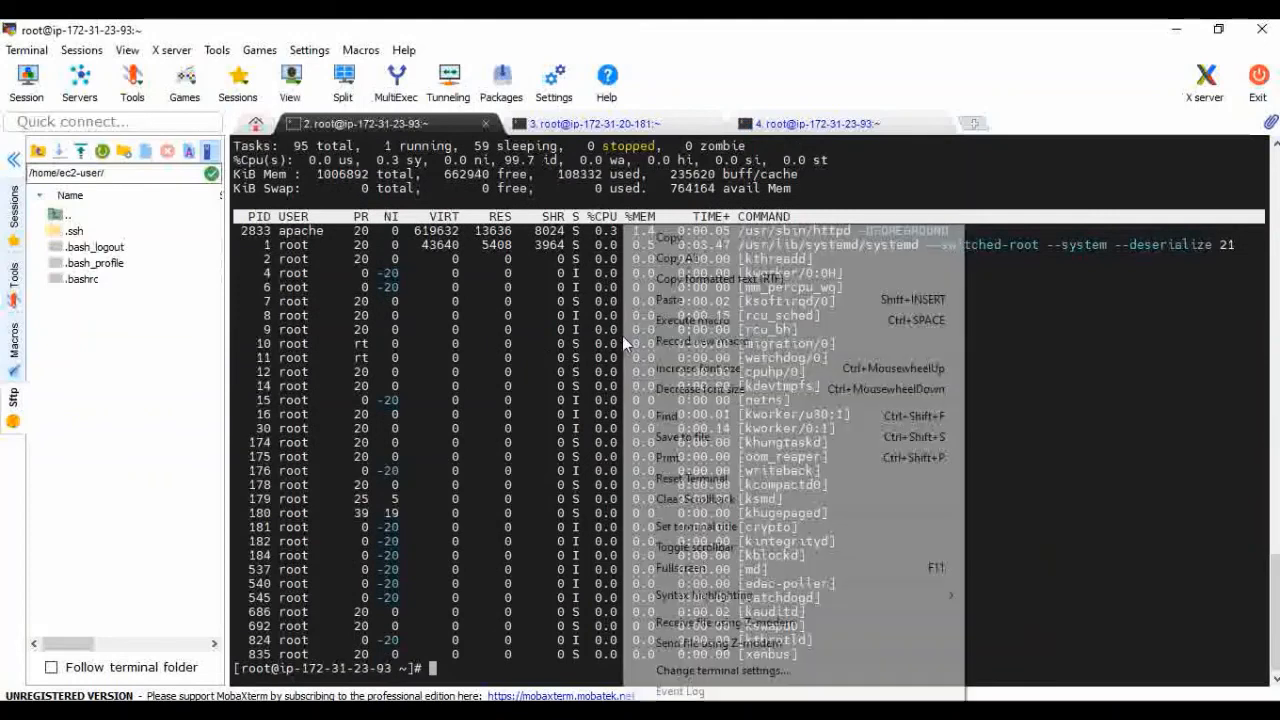
pyautogui.click(669, 300)
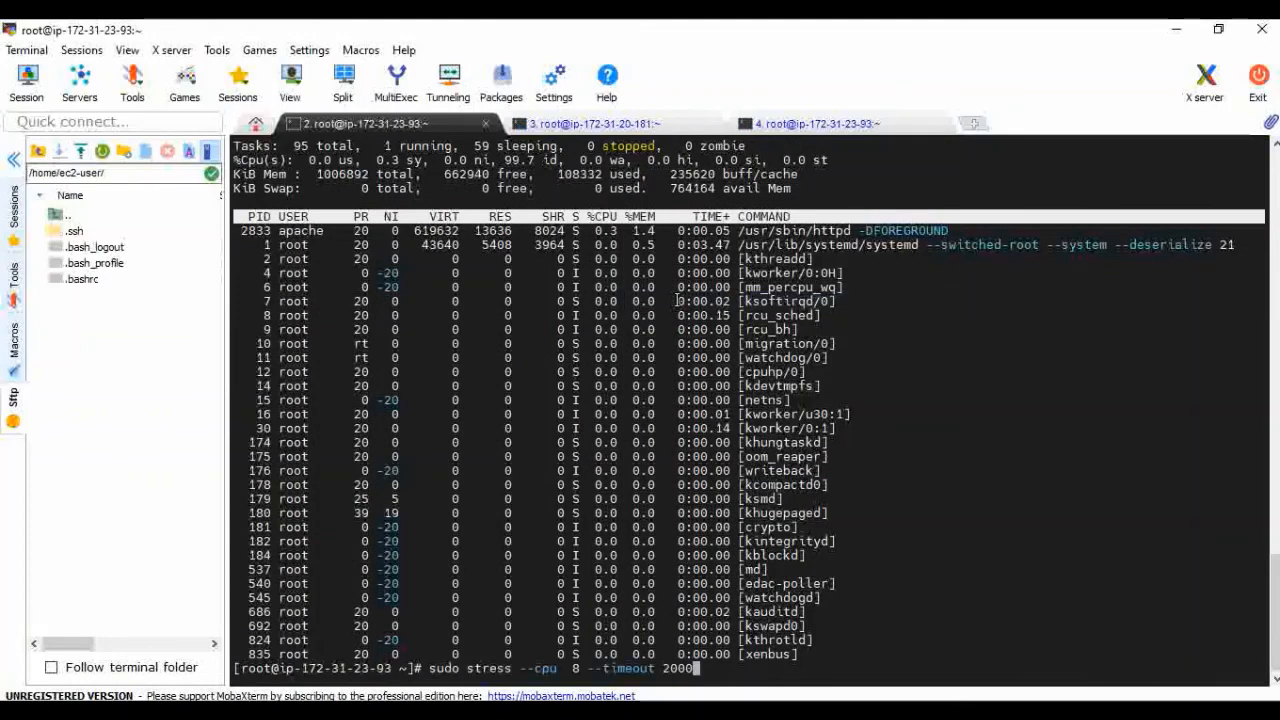
pyautogui.press('Return')
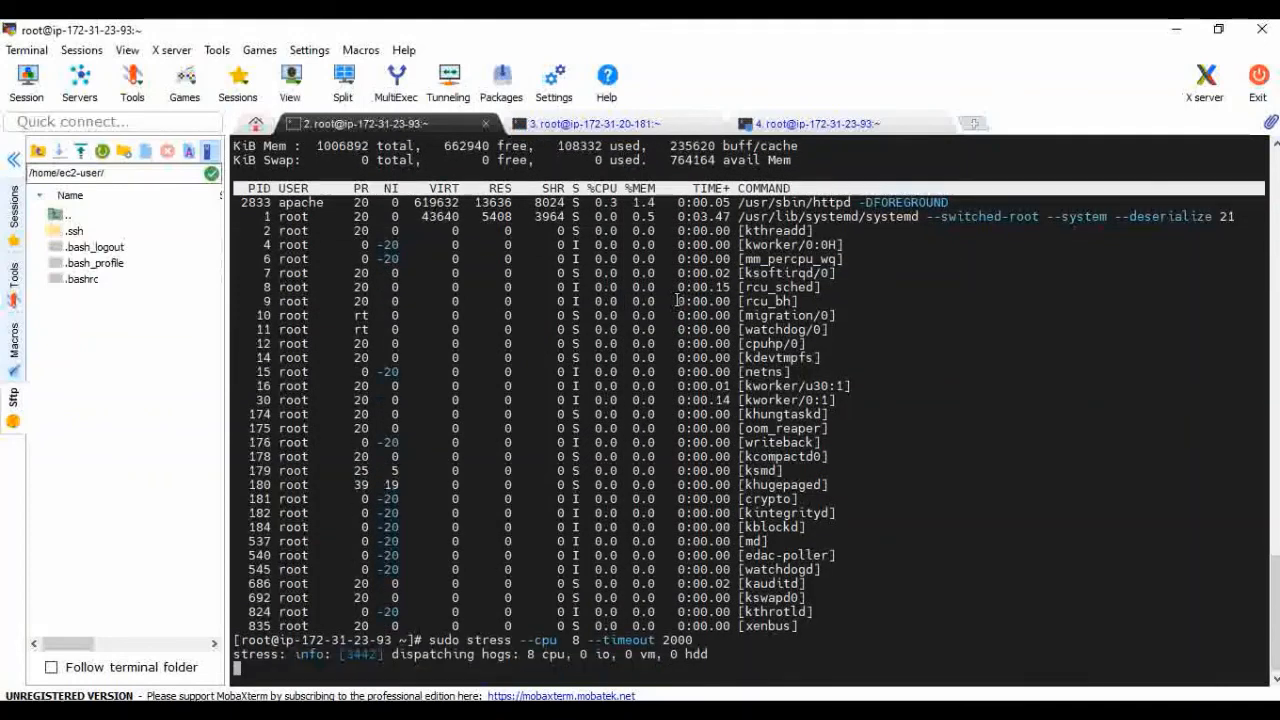
# Check the CPU usage line in top in the newly opened session while the stress command runs.
pyautogui.click(815, 123)
pyautogui.moveTo(241, 176); pyautogui.dragTo(398, 175)
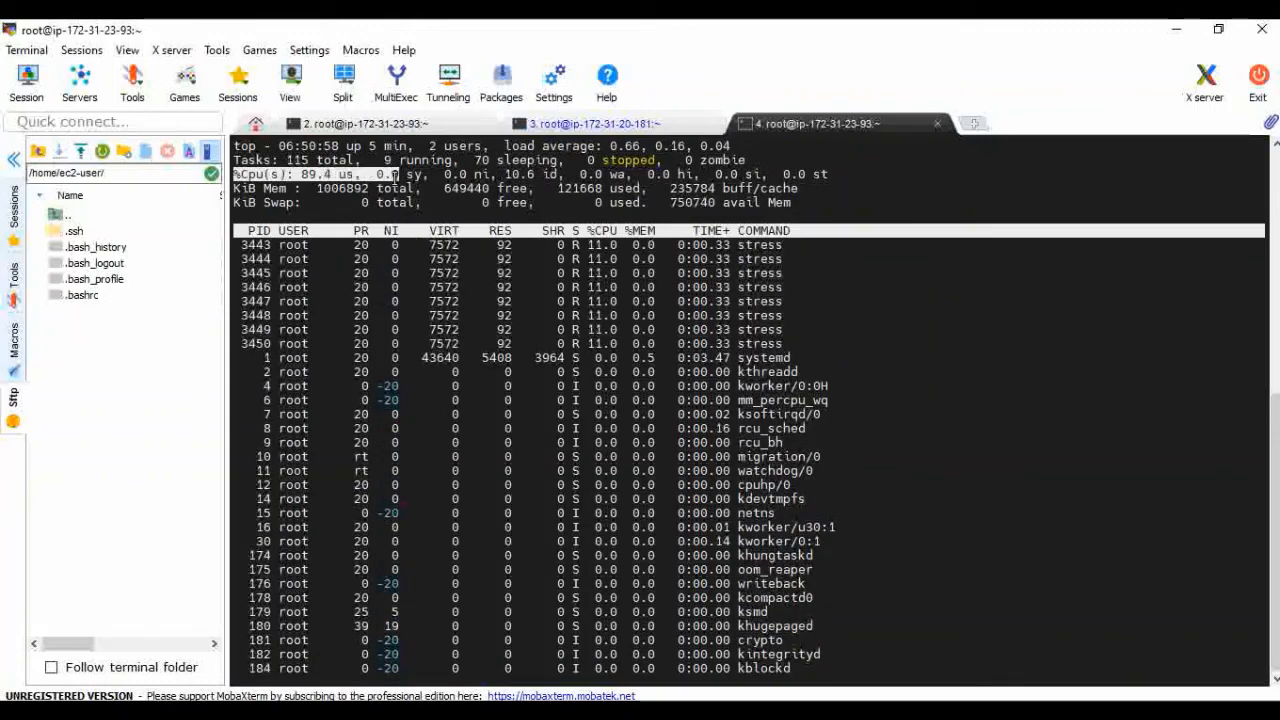
pyautogui.tripleClick(321, 174)
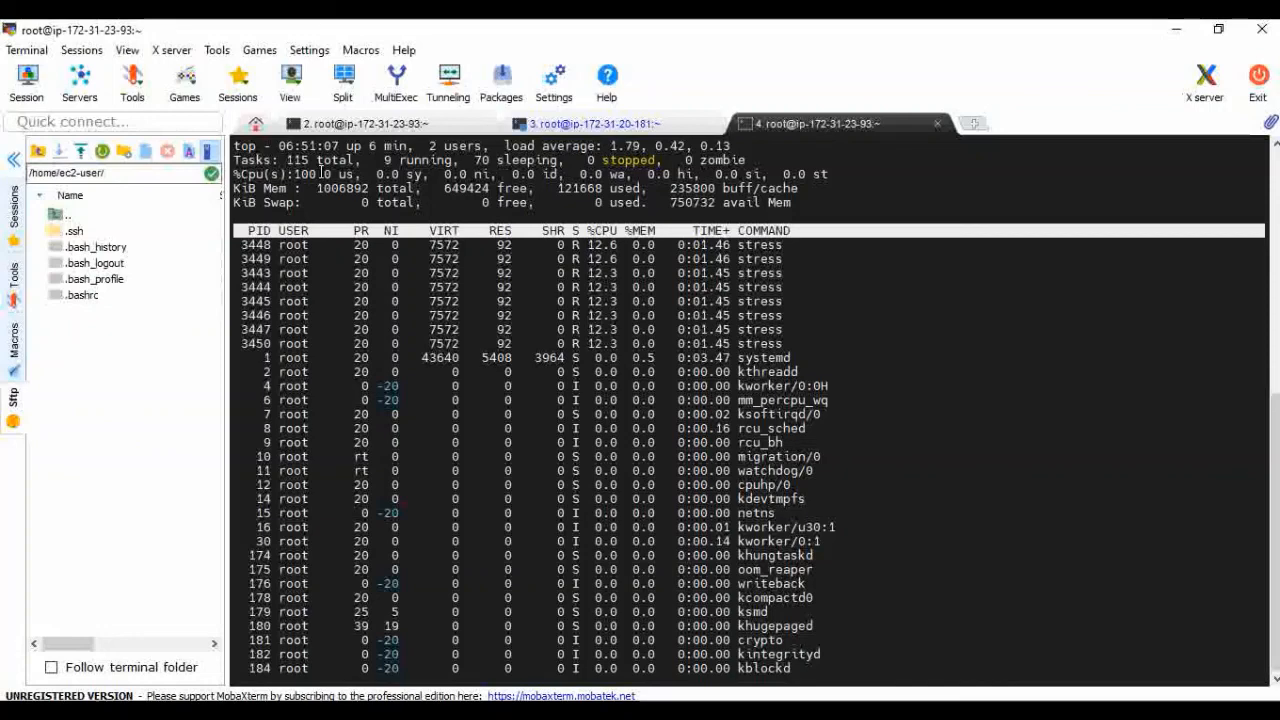
# Switch to the EC2 console in Firefox and refresh the running instances list to check for newly launched instances and their details.
pyautogui.click(761, 710)
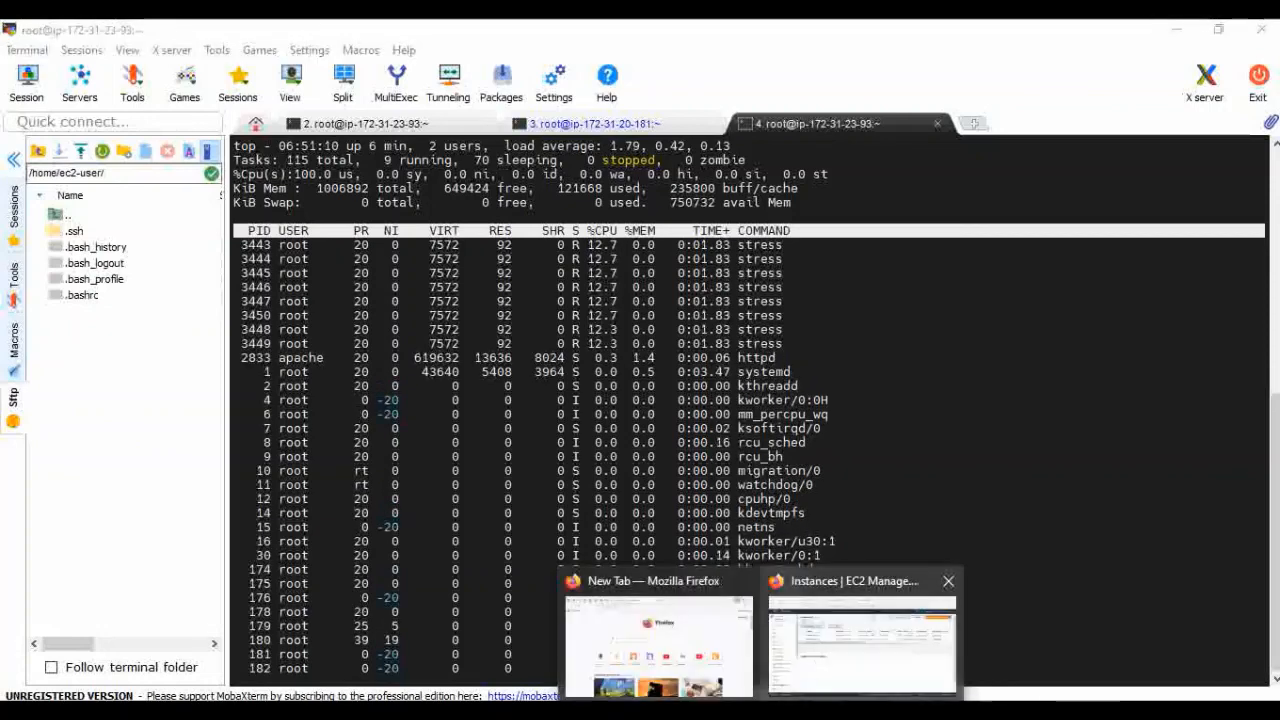
pyautogui.click(842, 667)
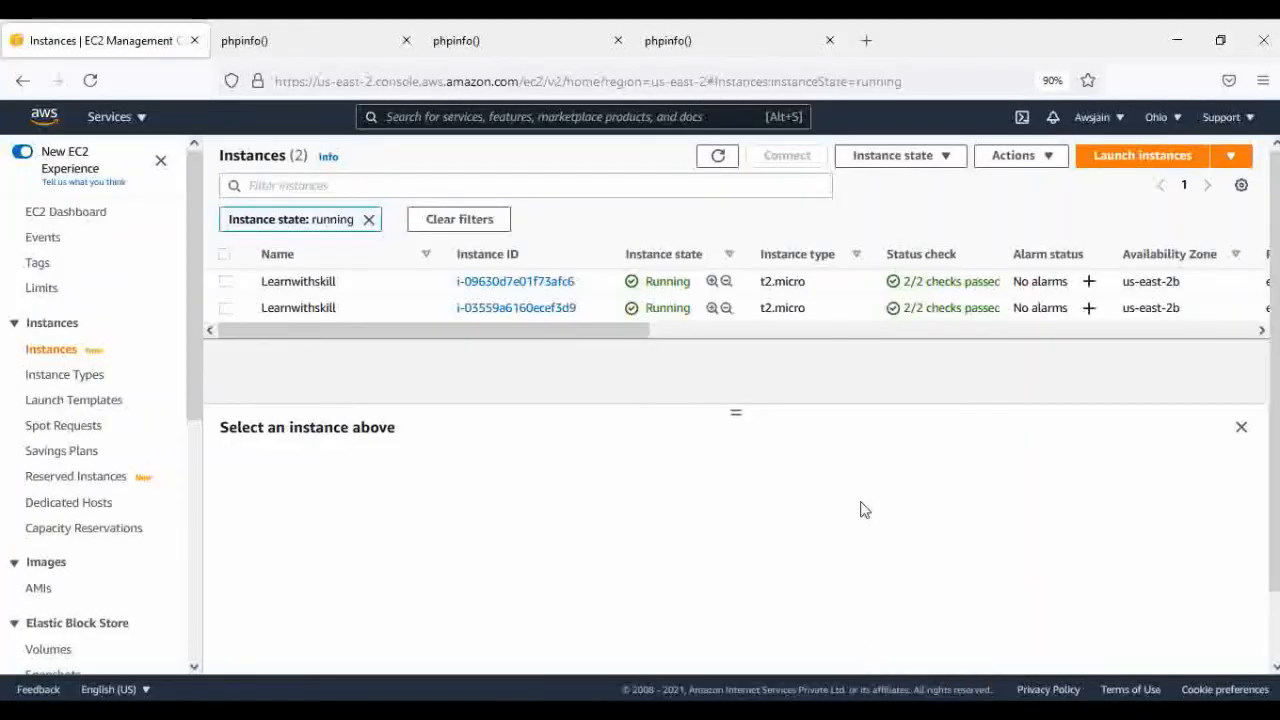
pyautogui.click(719, 160)
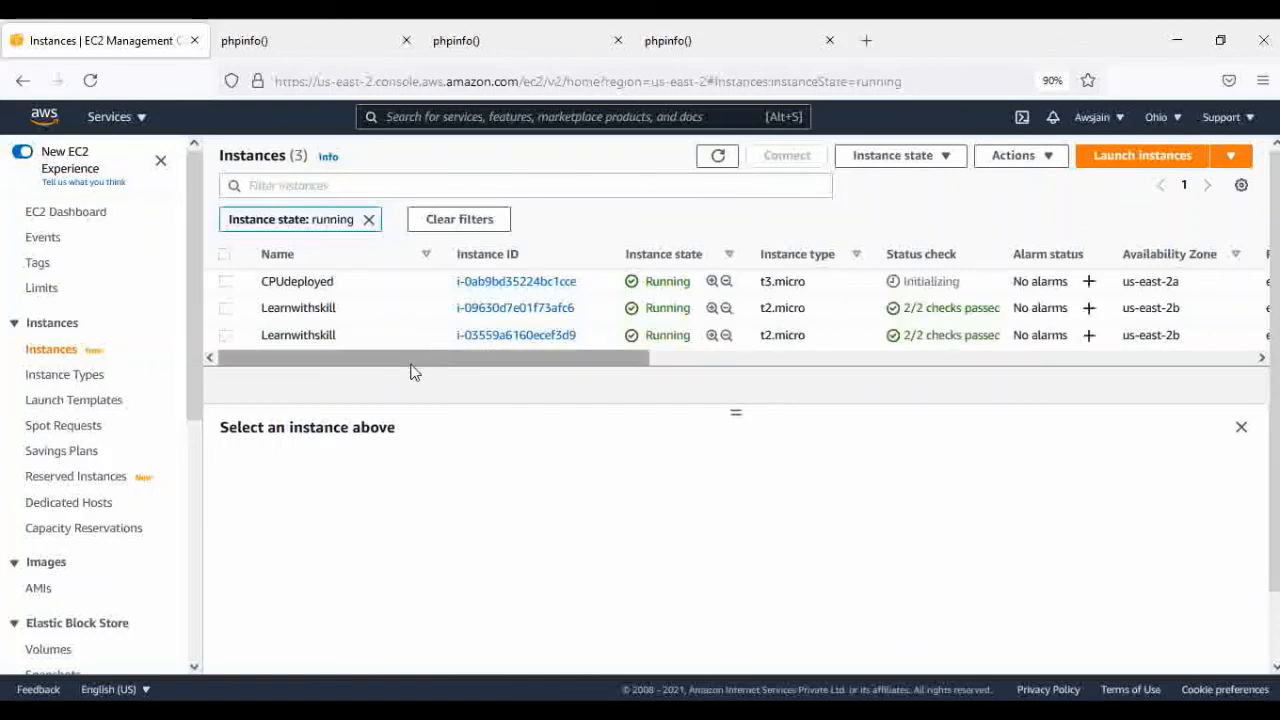
pyautogui.moveTo(404, 360); pyautogui.dragTo(686, 379)
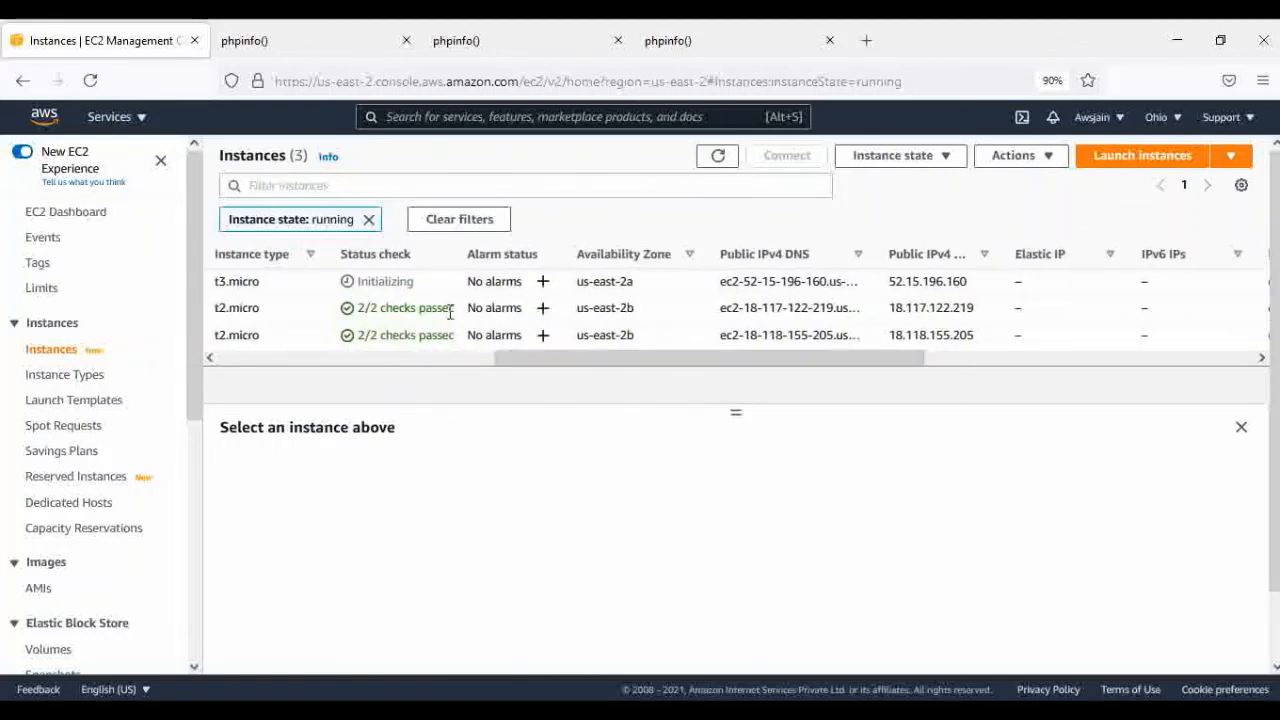
pyautogui.moveTo(506, 362); pyautogui.dragTo(157, 380)
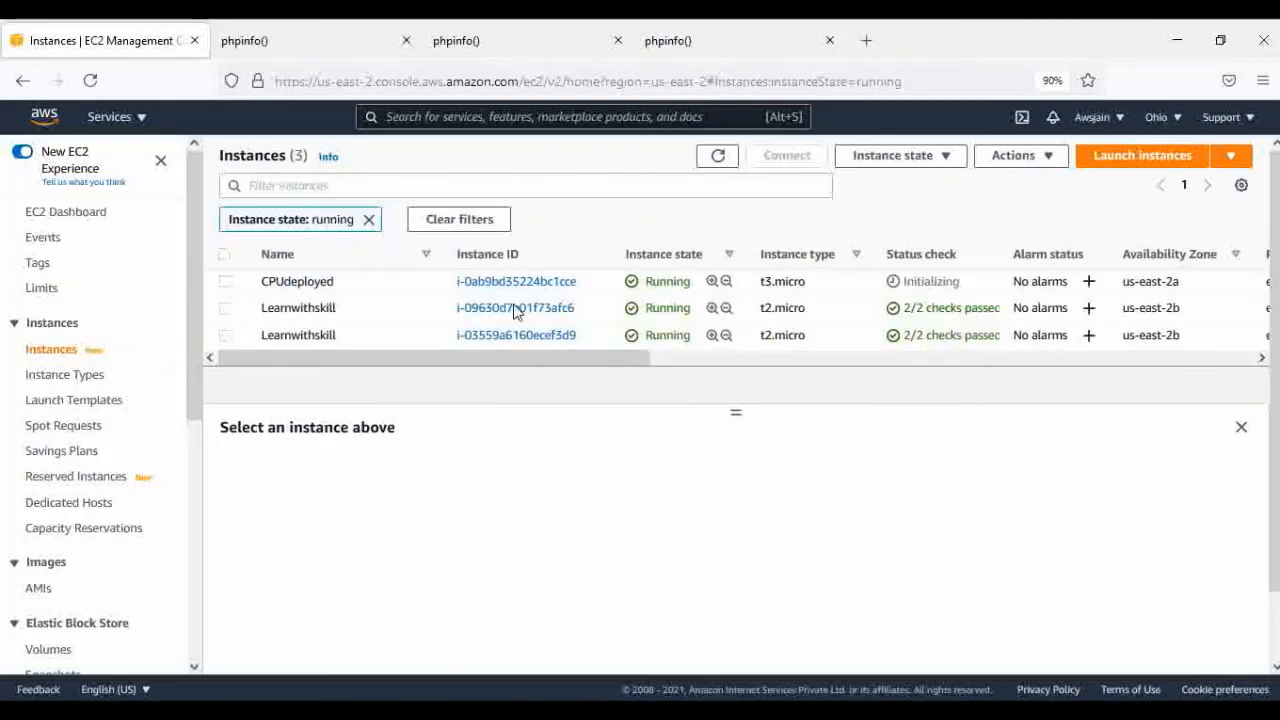
pyautogui.click(718, 160)
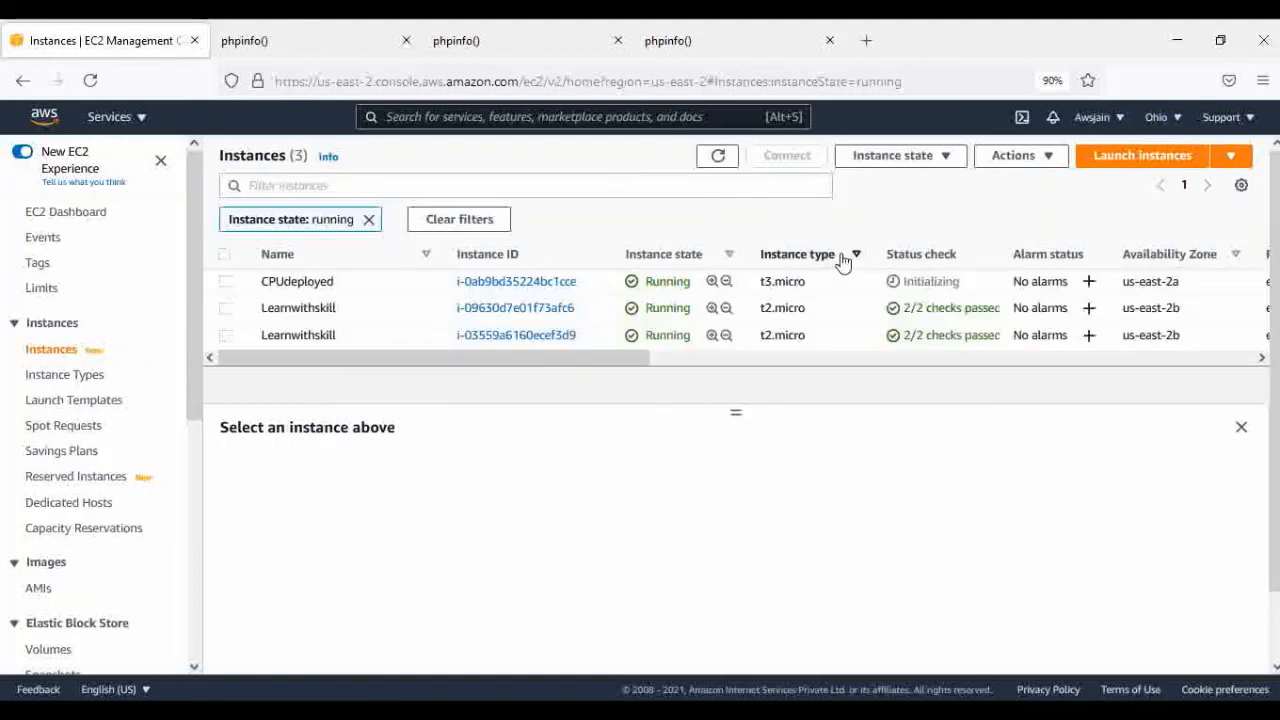
# View the load balancer's phpinfo page and refresh the instances list to recheck the CPUdeployed instance's status.
pyautogui.click(697, 26)
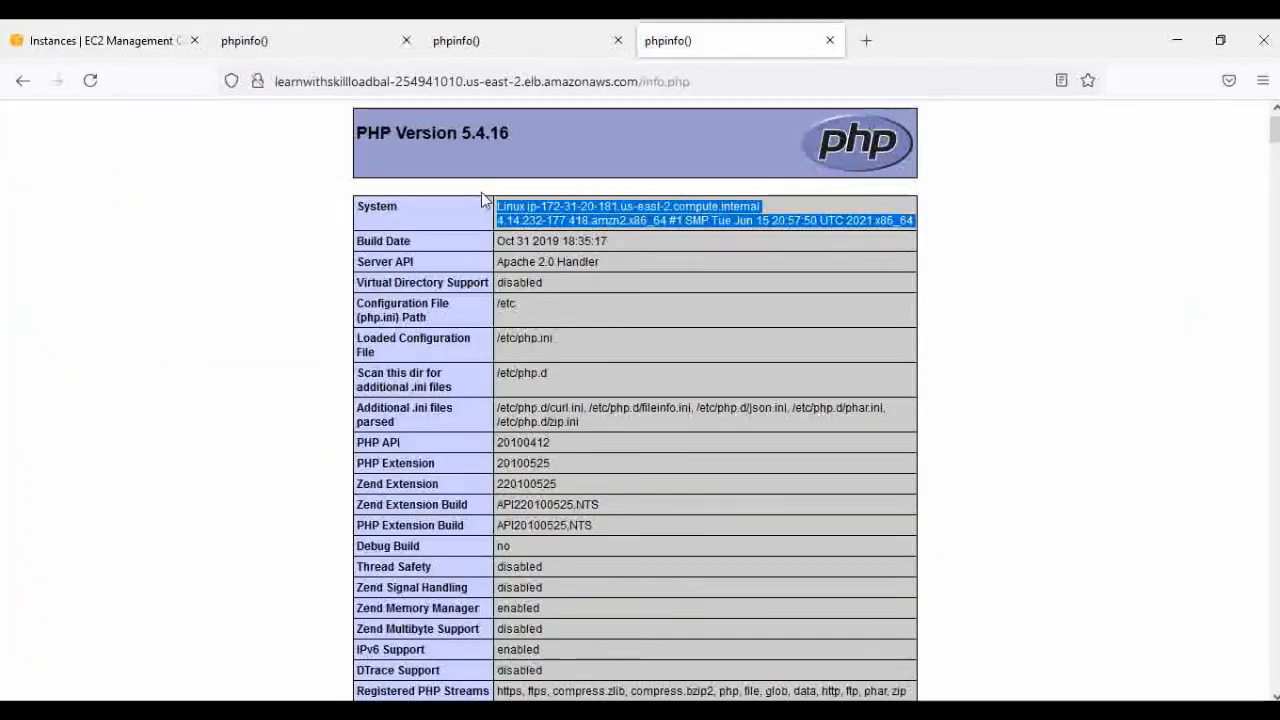
pyautogui.click(149, 40)
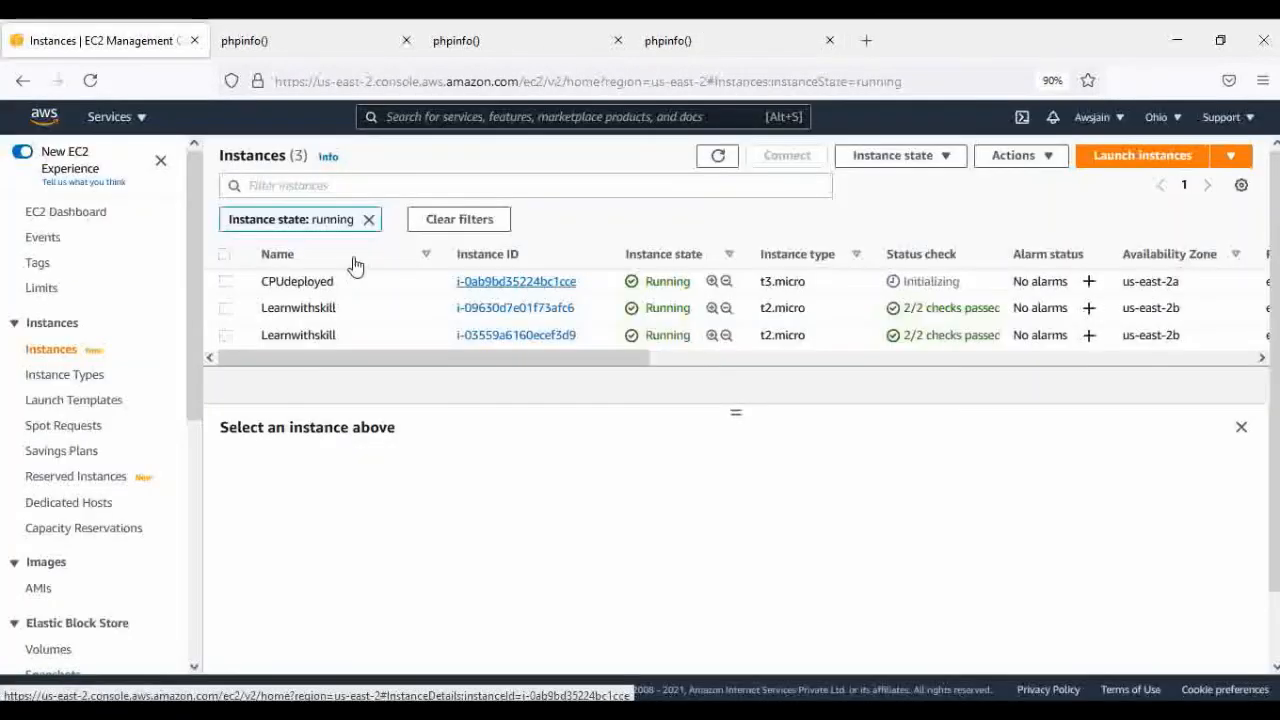
pyautogui.moveTo(494, 368); pyautogui.dragTo(1018, 373)
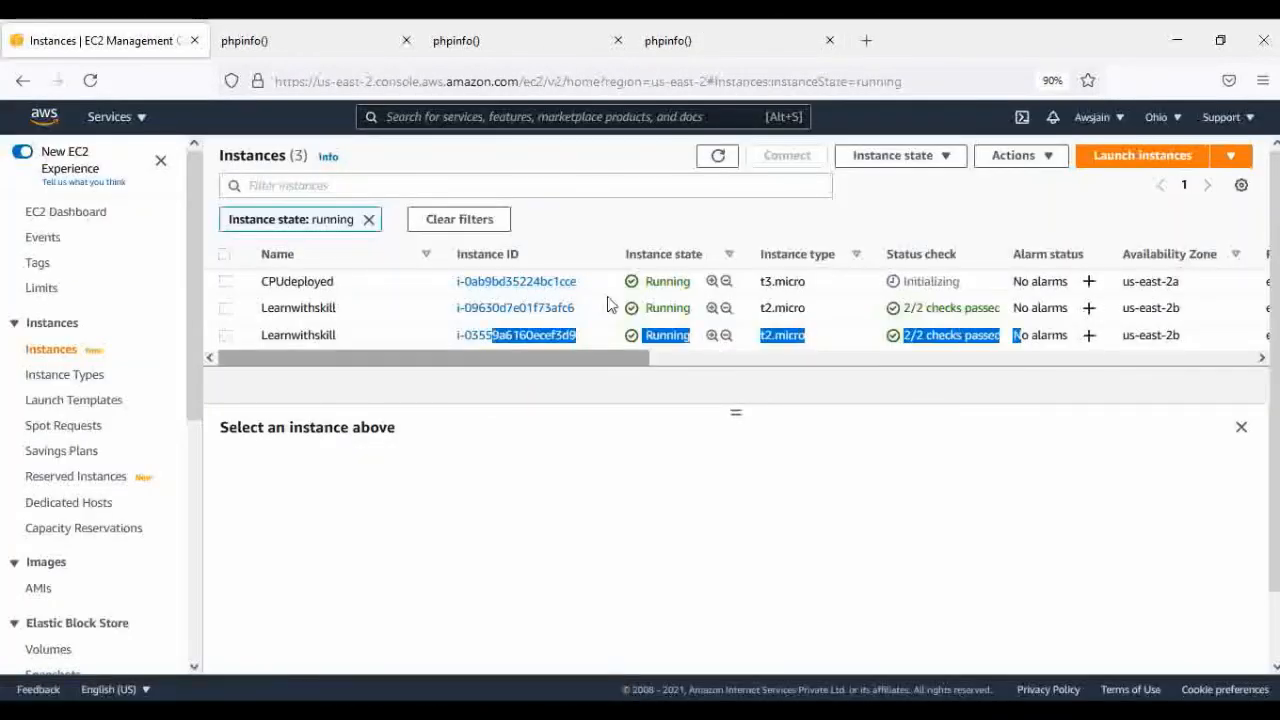
pyautogui.click(762, 24)
pyautogui.click(129, 25)
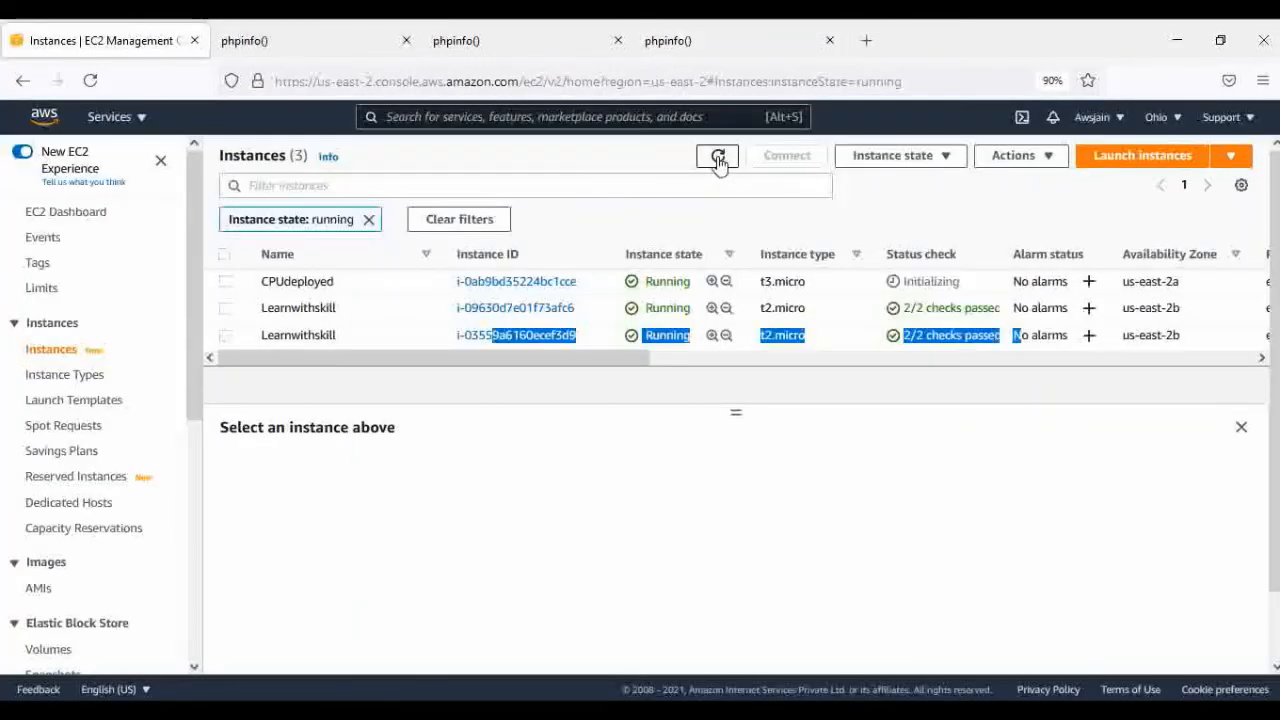
pyautogui.click(718, 158)
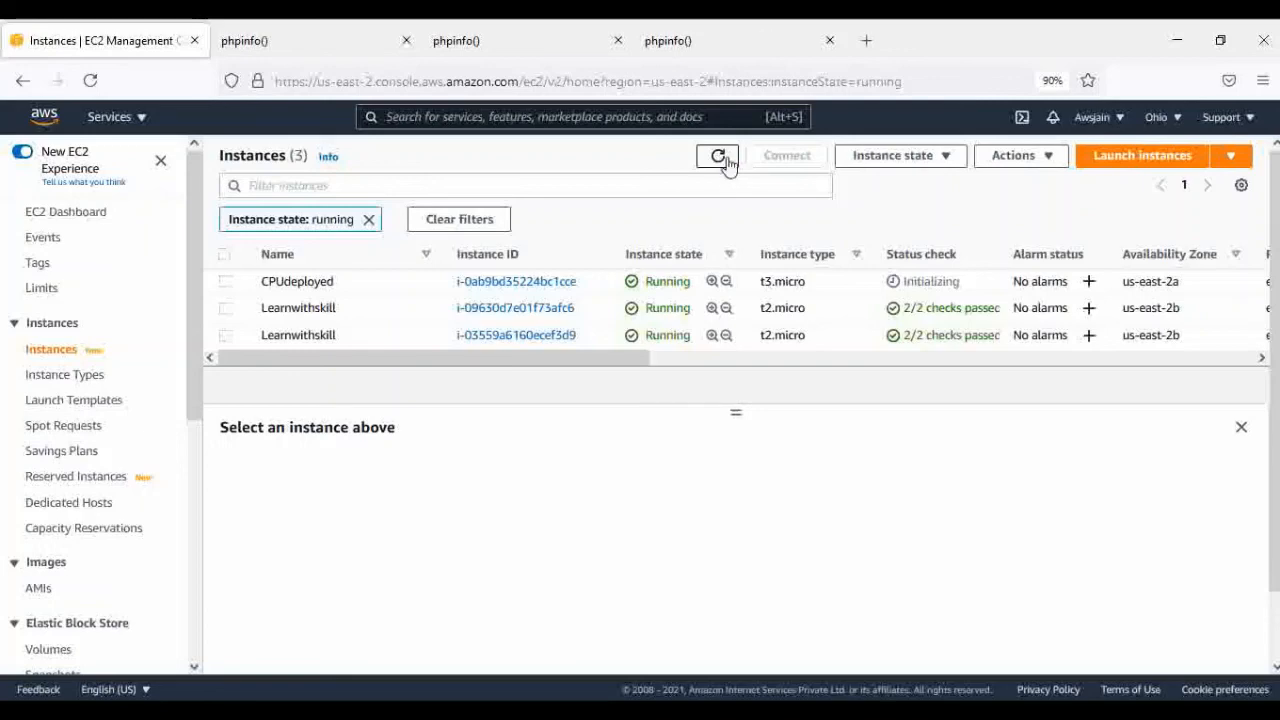
# Reload the load balancer's info.php page several times and examine which server the System entry names.
pyautogui.click(757, 30)
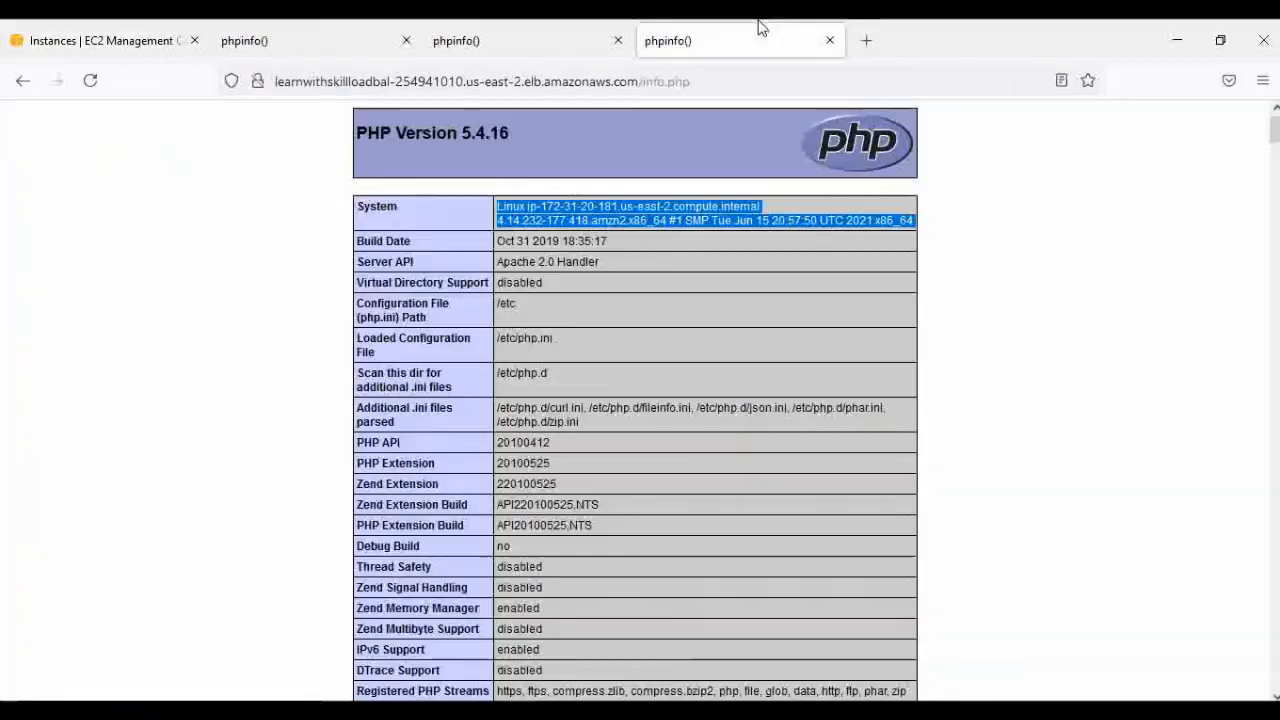
pyautogui.click(92, 81)
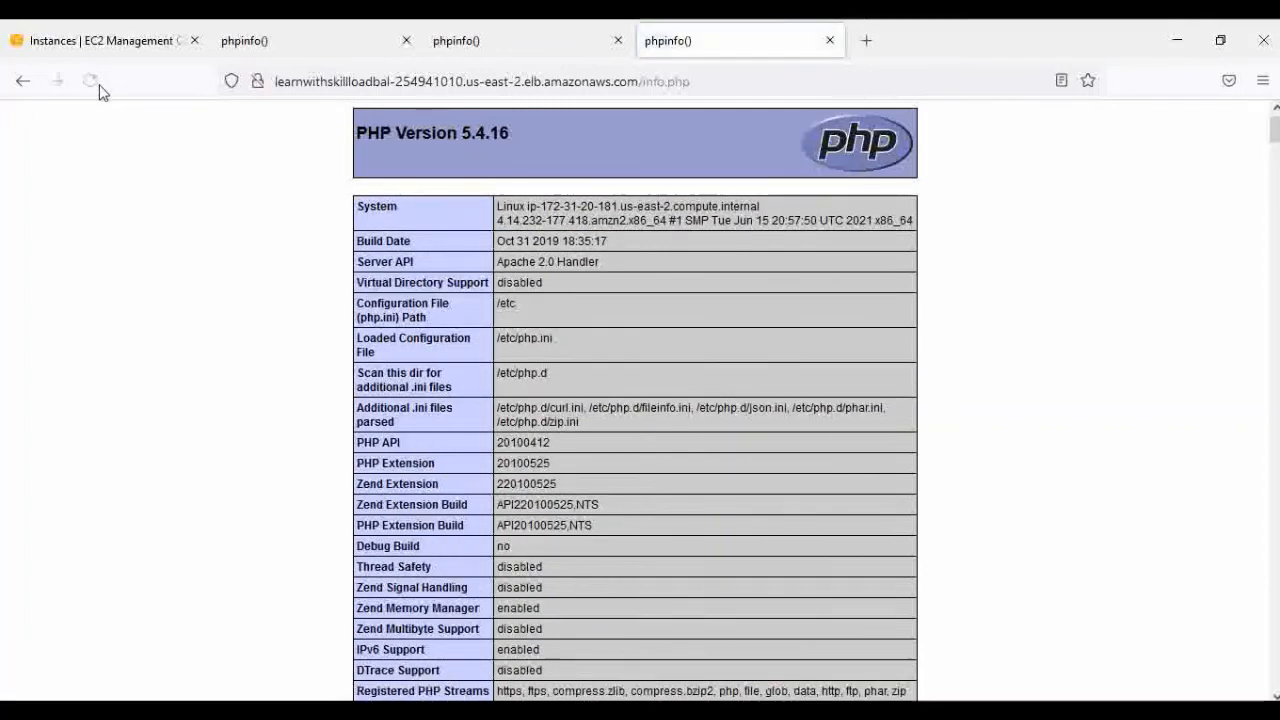
pyautogui.click(90, 83)
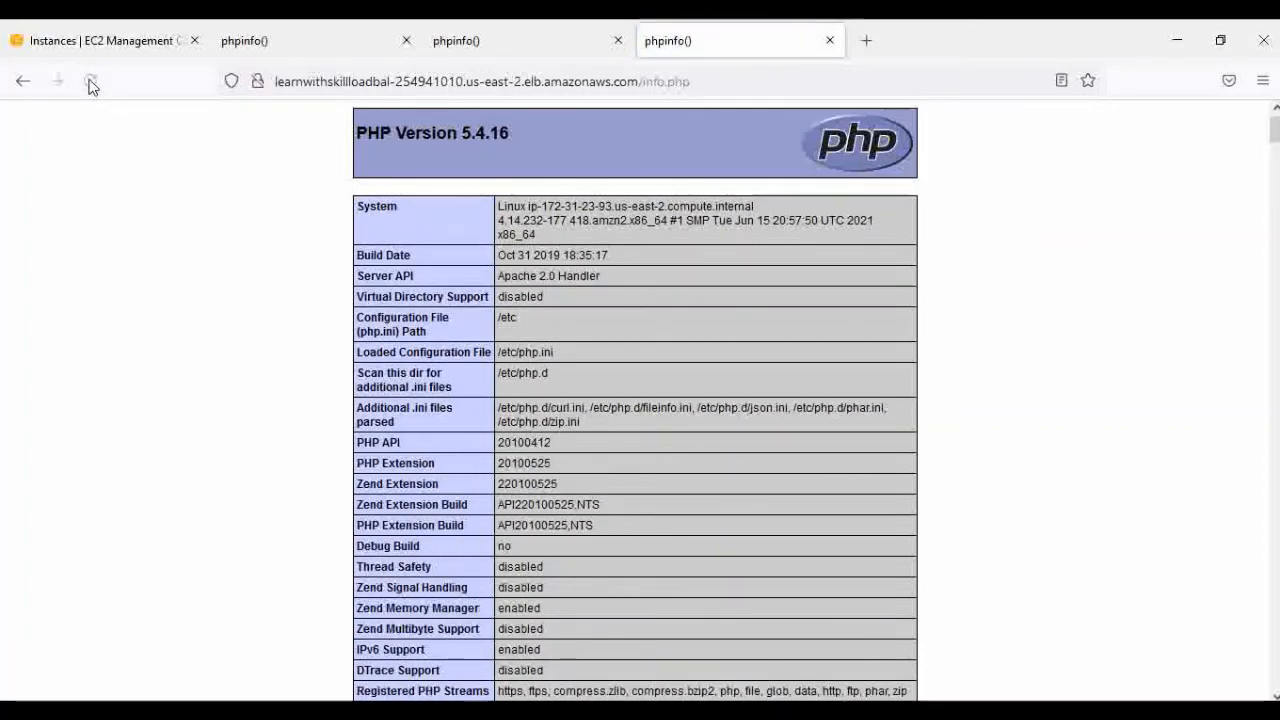
pyautogui.click(90, 83)
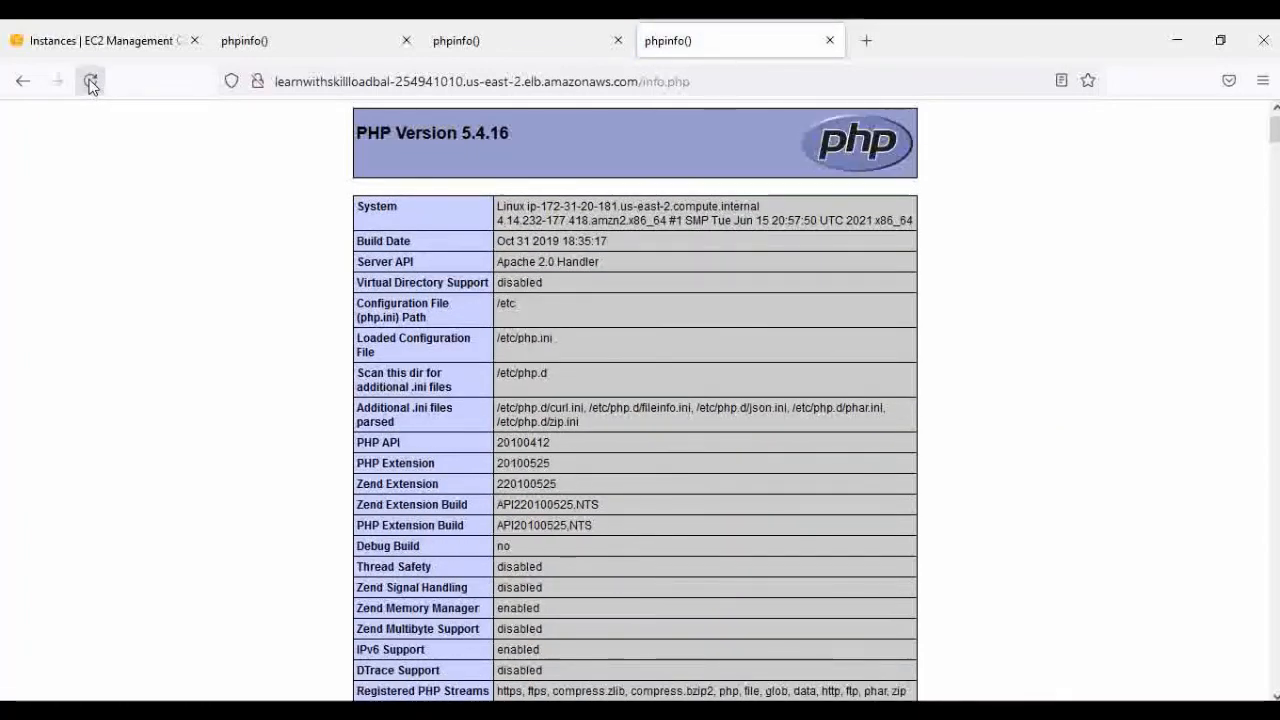
pyautogui.click(90, 83)
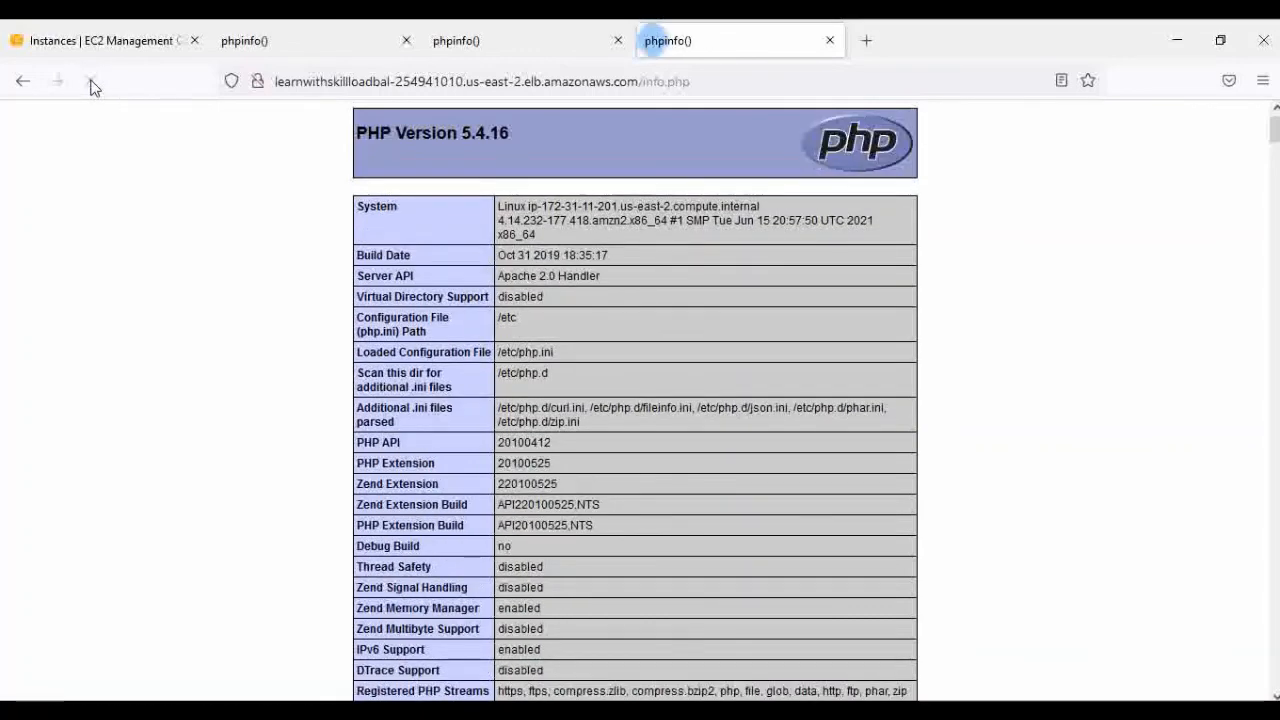
pyautogui.tripleClick(588, 208)
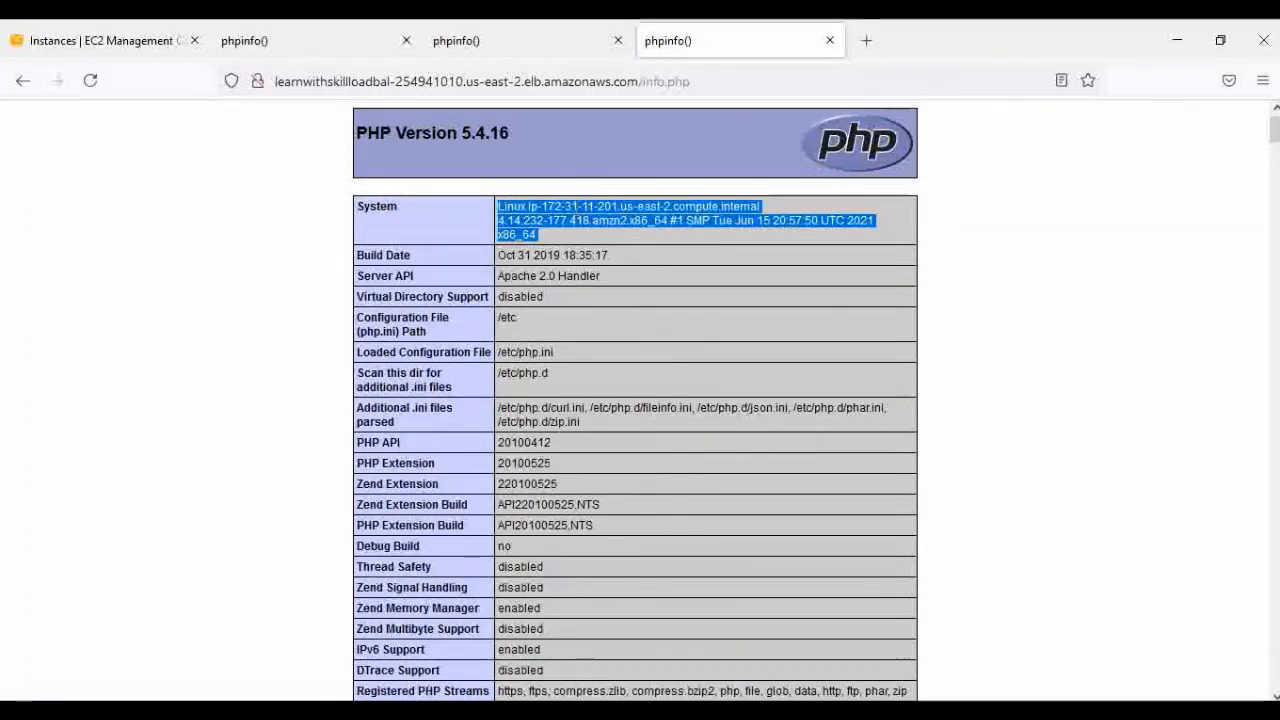
# Select the CPUdeployed instance and compare its private IPv4 address with the System entry on the load balancer's phpinfo page.
pyautogui.click(100, 40)
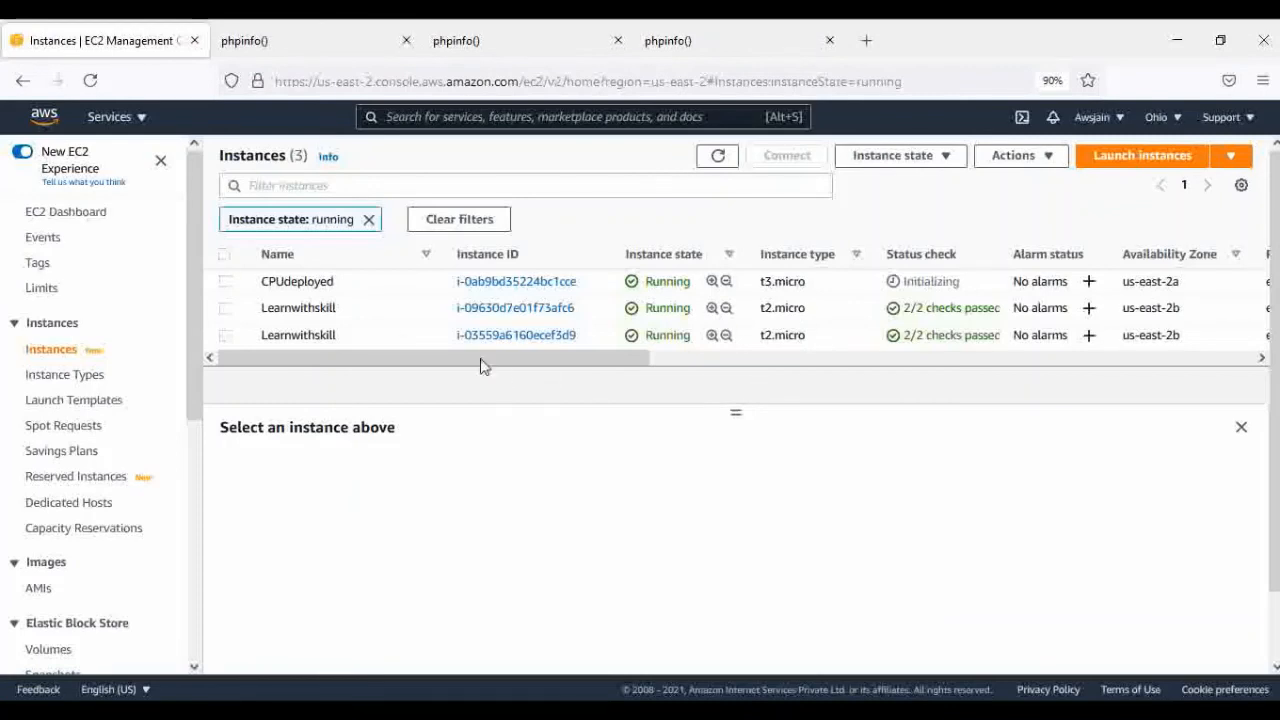
pyautogui.click(224, 282)
pyautogui.click(225, 284)
pyautogui.click(224, 284)
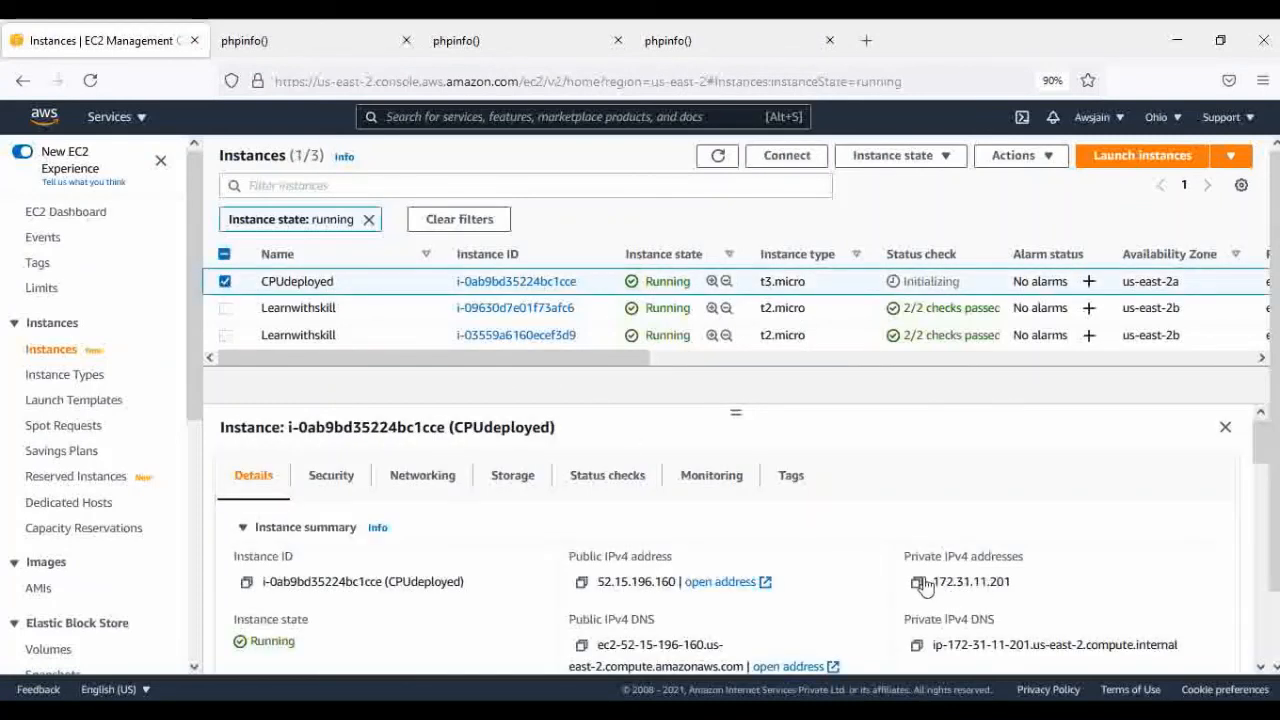
pyautogui.doubleClick(997, 584)
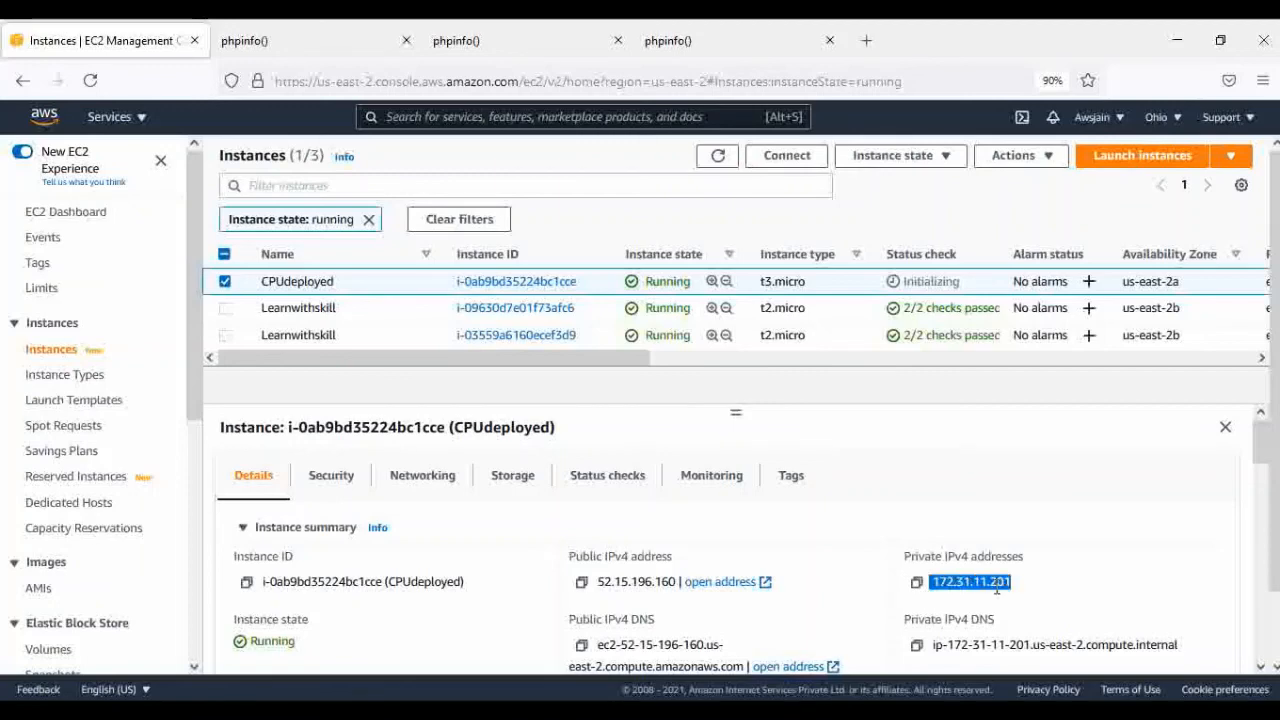
pyautogui.click(790, 38)
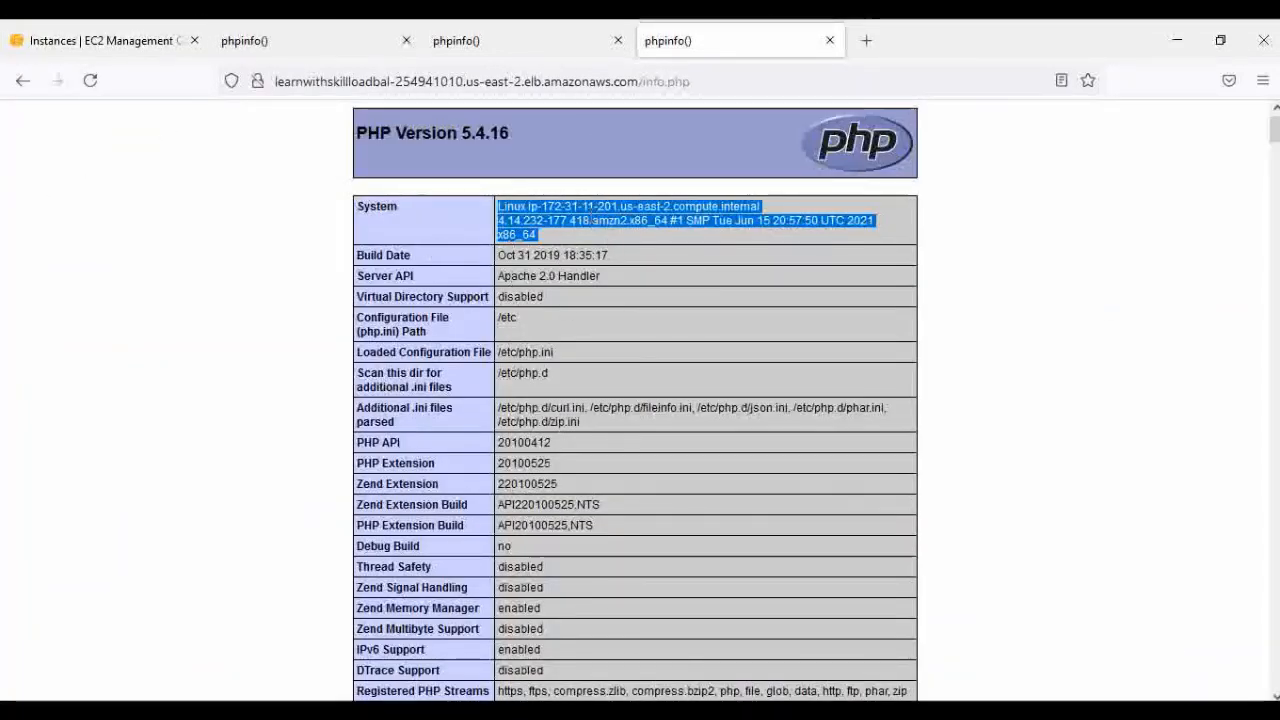
pyautogui.tripleClick(652, 222)
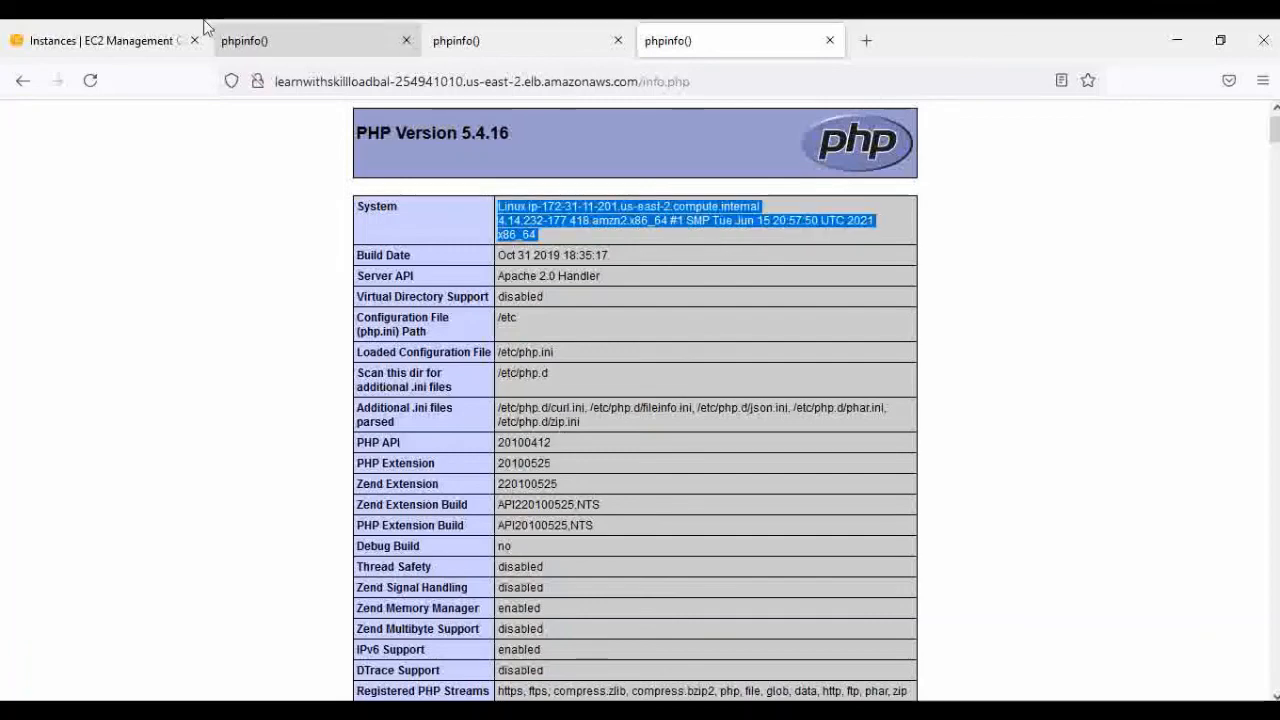
# Return to the EC2 console and go to the Auto Scaling groups.
pyautogui.click(70, 30)
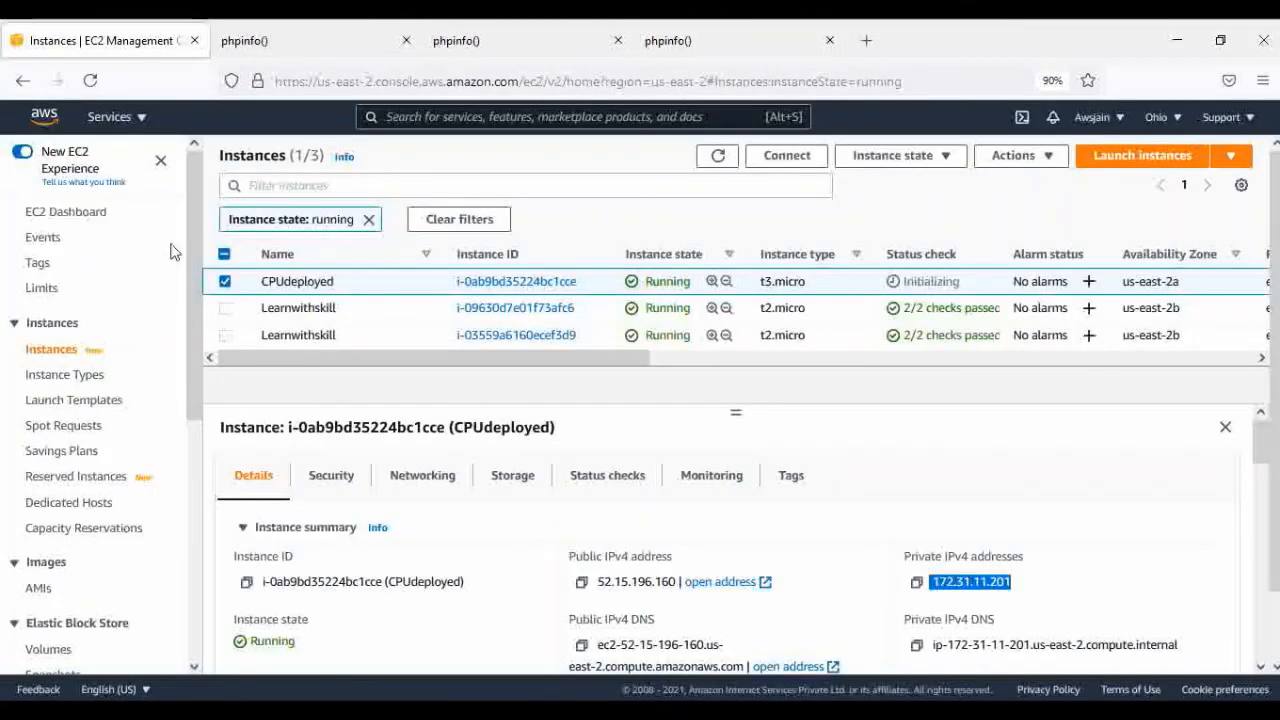
pyautogui.scroll(-4, 86, 488)
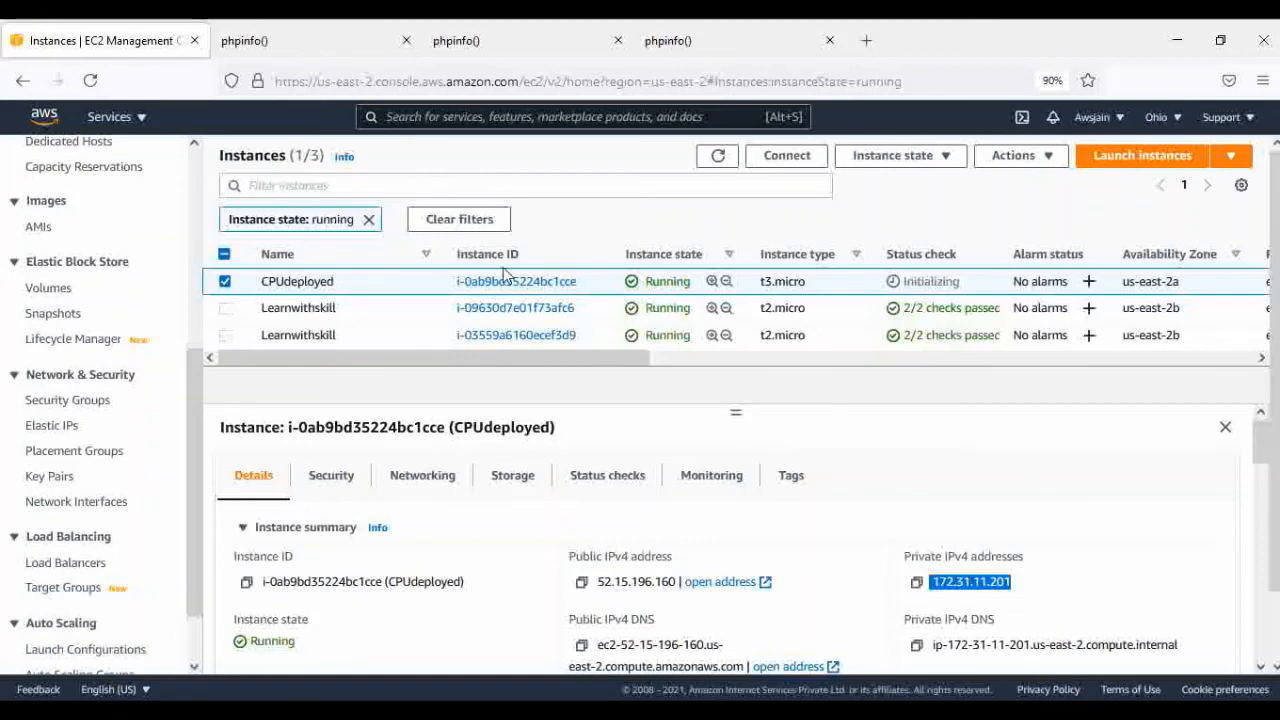
pyautogui.scroll(-1, 95, 490)
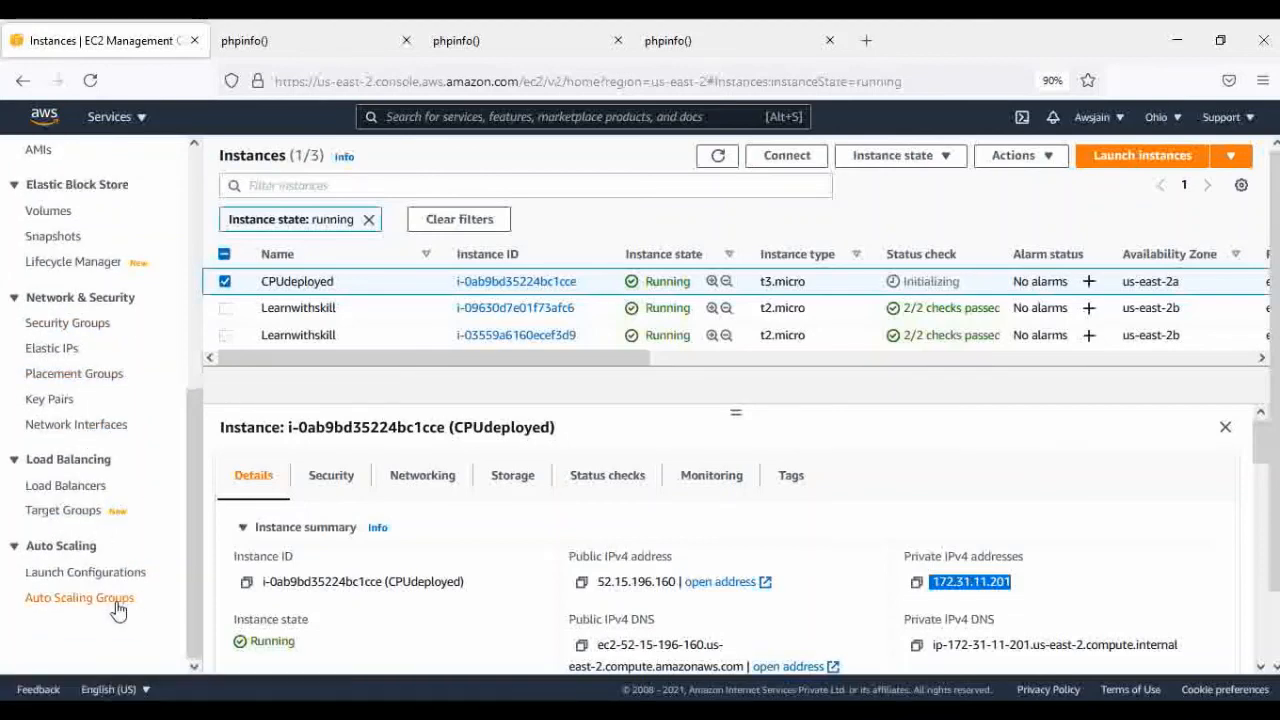